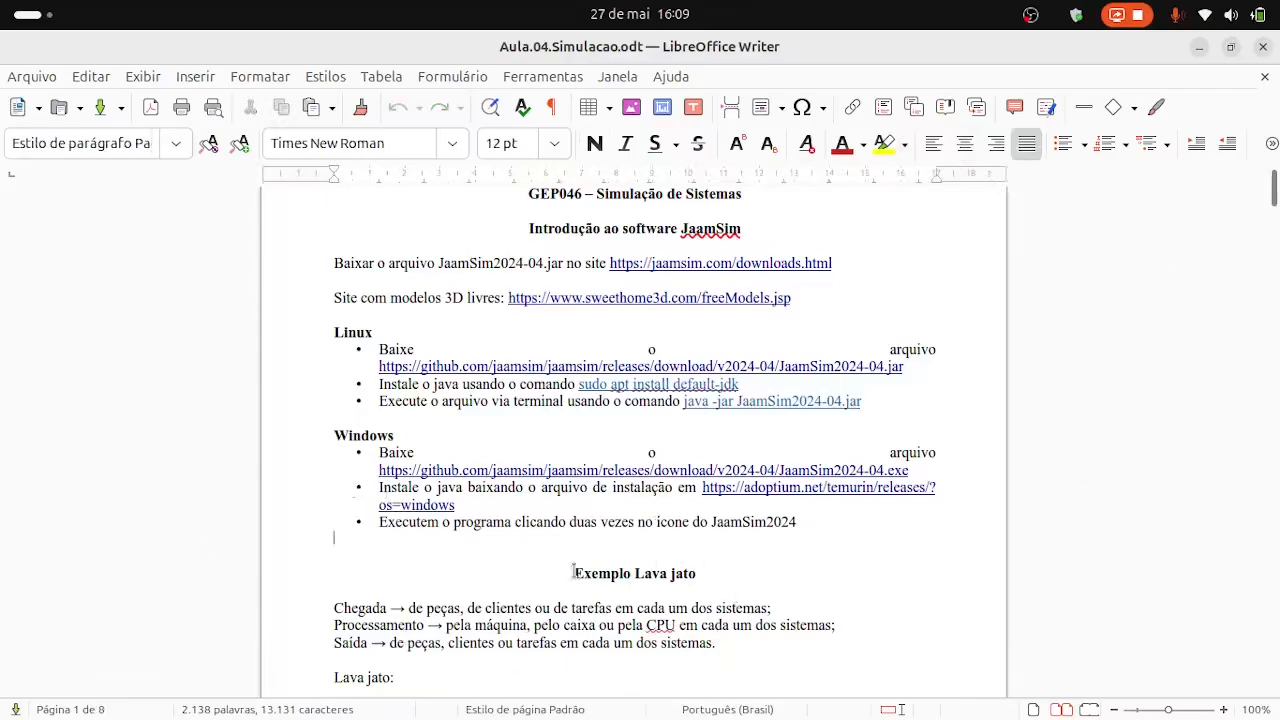
# Read through the JaamSim installation notes, the Lava jato example and the start of the JaamSim2024 model implementation section.
pyautogui.click(1223, 709)
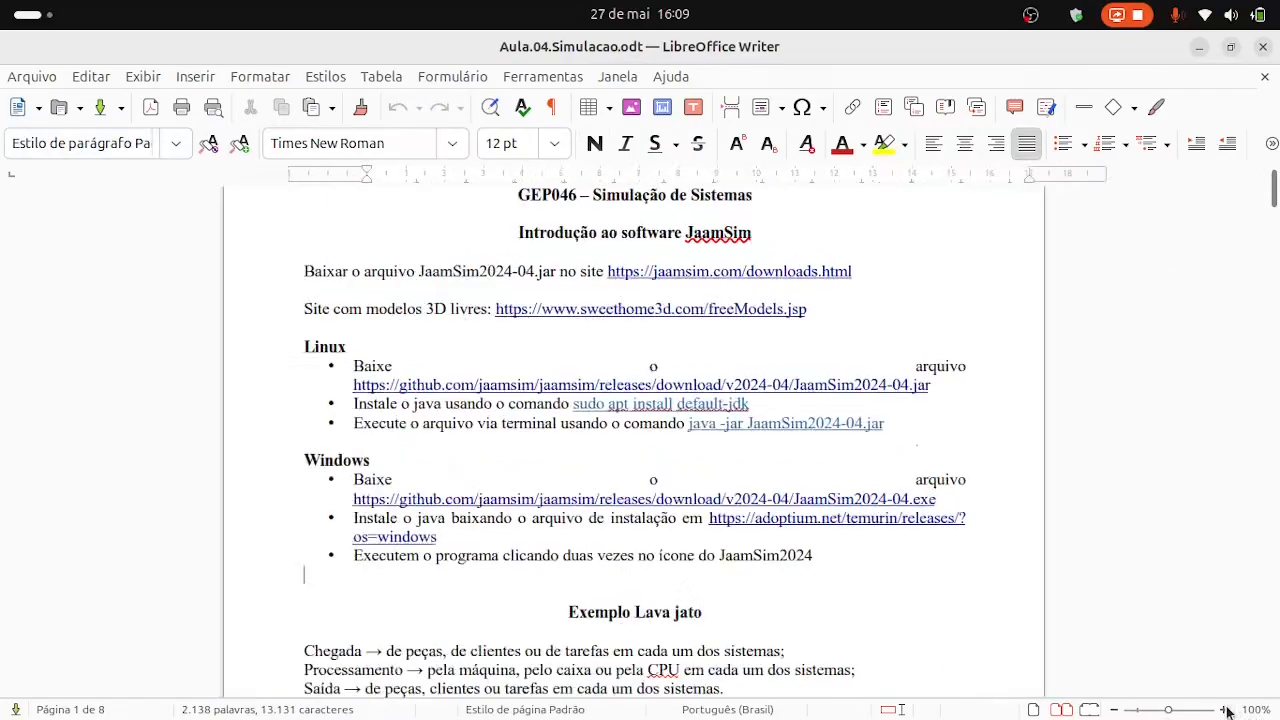
pyautogui.click(1223, 709)
pyautogui.click(1223, 709)
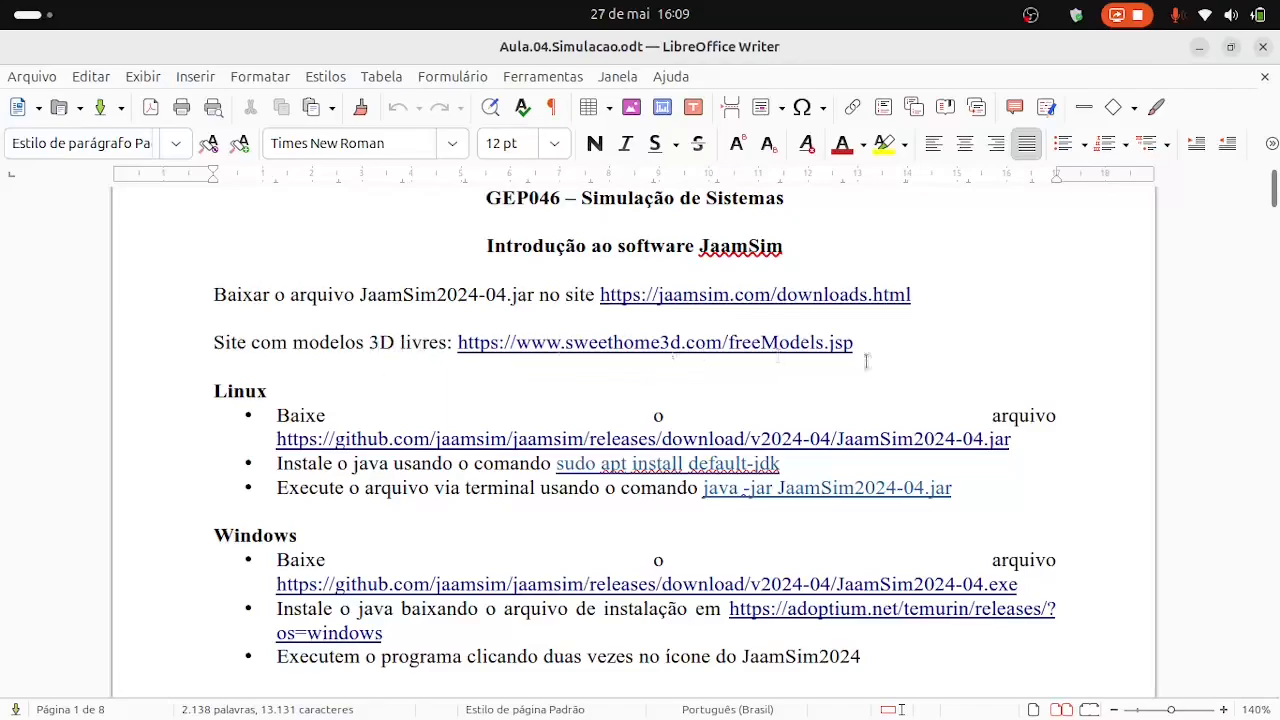
pyautogui.scroll(-1, 378, 440)
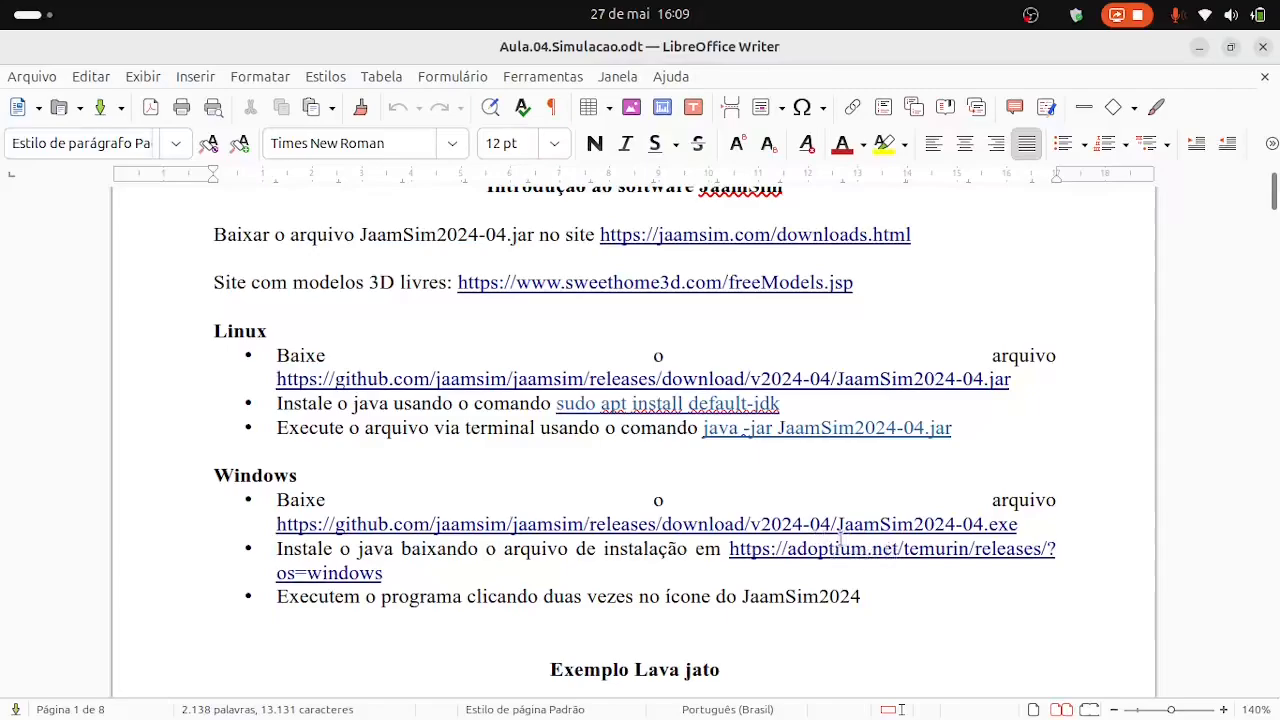
pyautogui.scroll(-1, 787, 581)
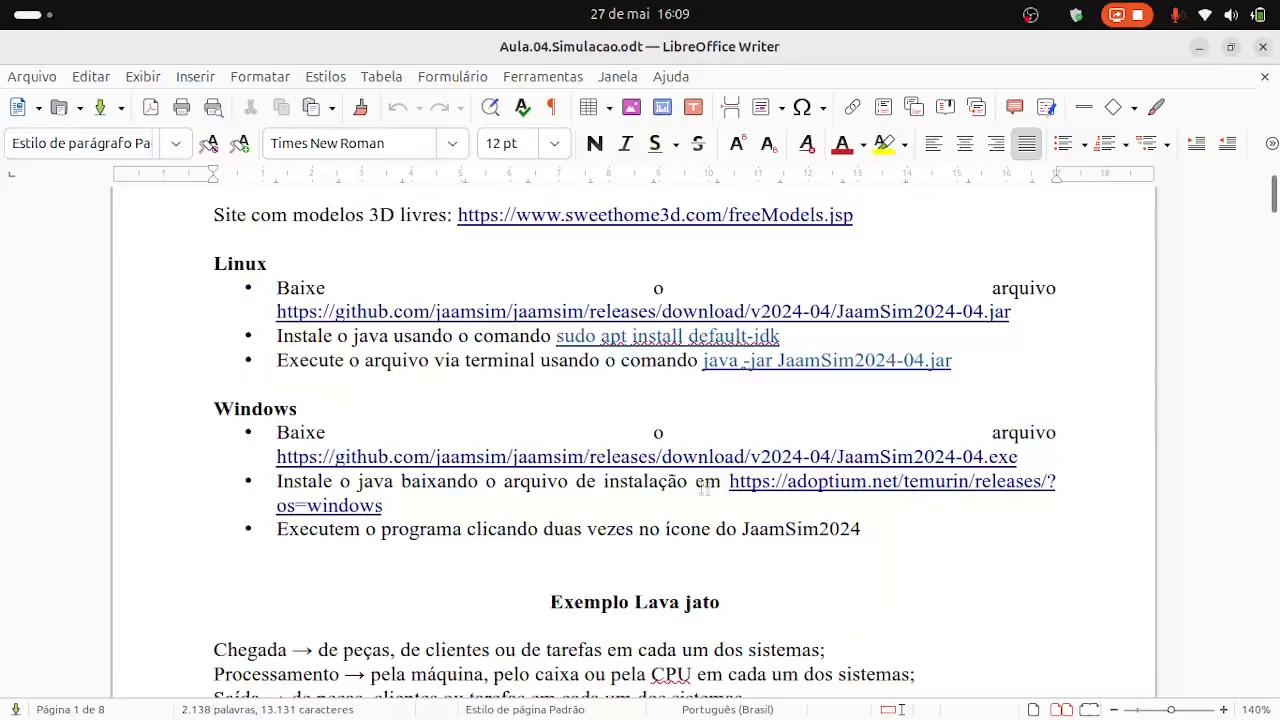
pyautogui.scroll(-3, 685, 488)
pyautogui.scroll(-1, 685, 488)
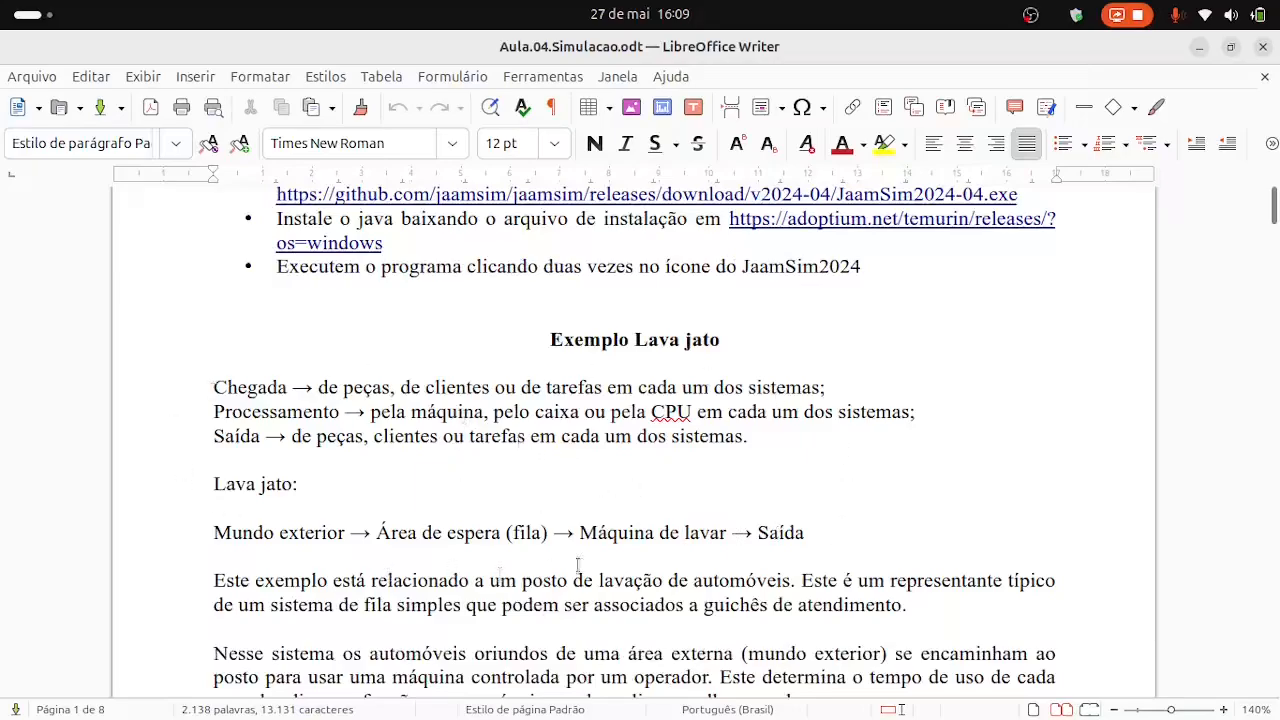
pyautogui.scroll(-1, 614, 545)
pyautogui.scroll(-1, 614, 545)
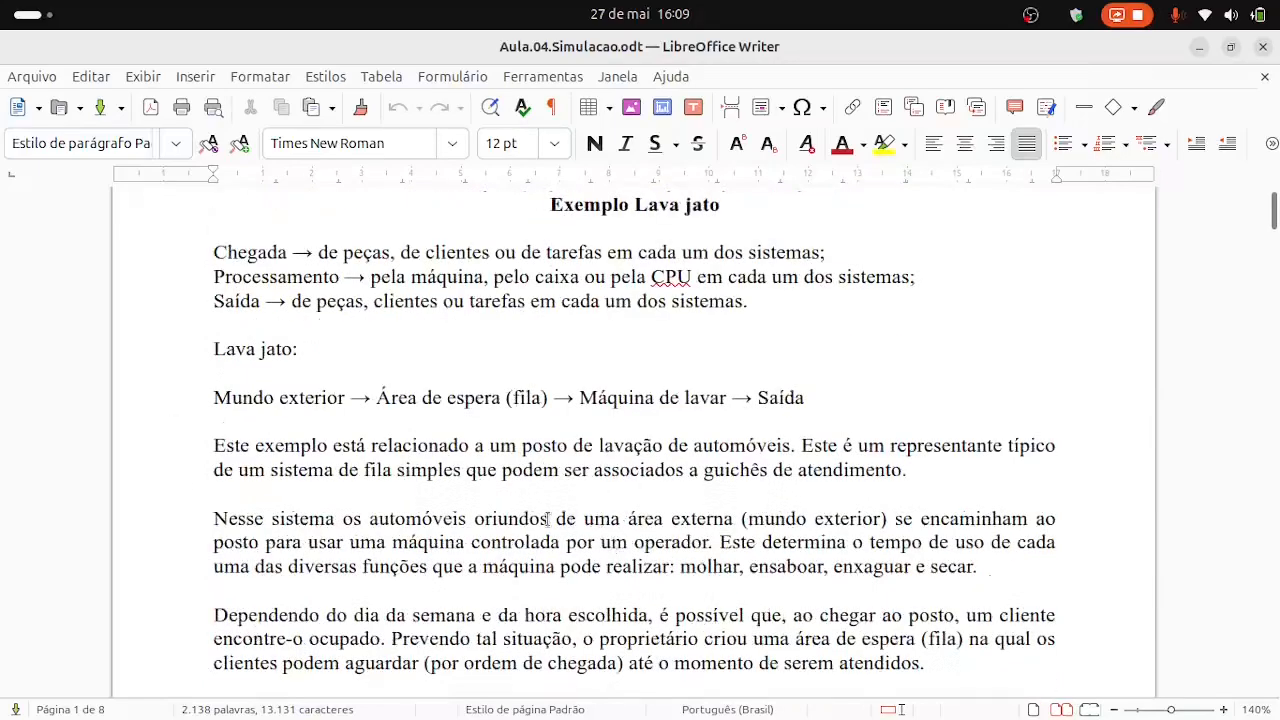
pyautogui.scroll(-1, 454, 503)
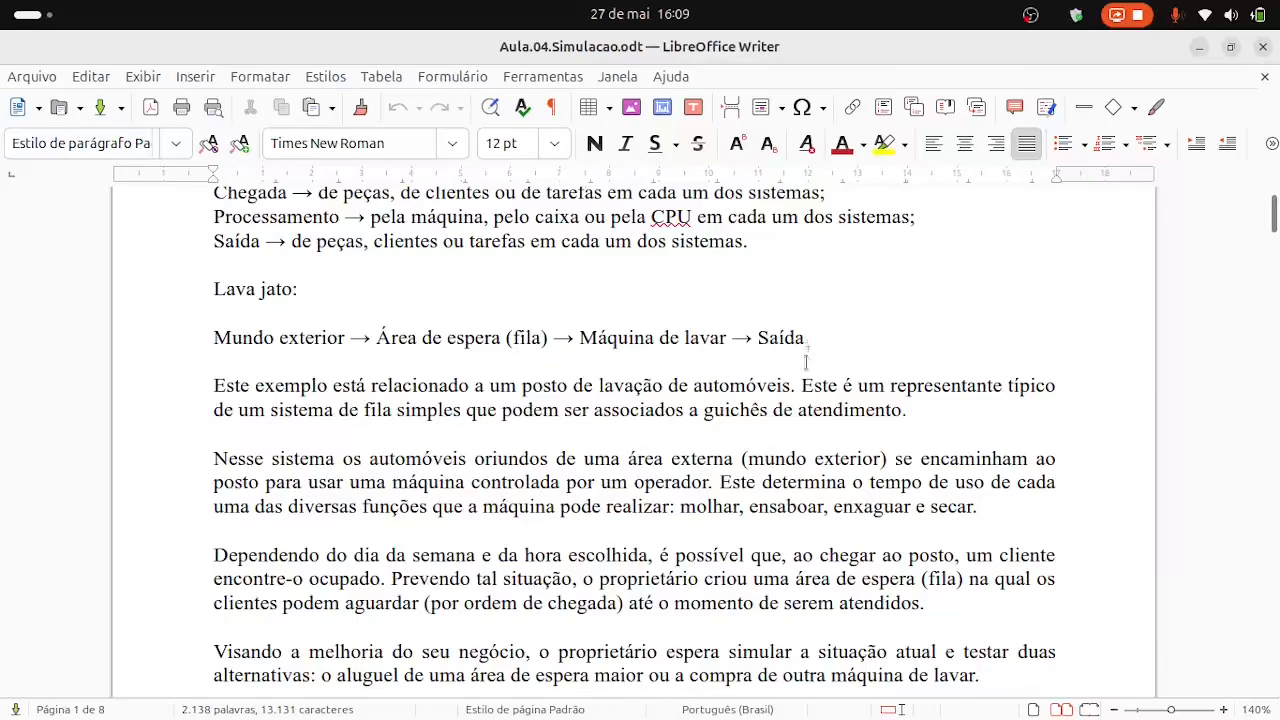
pyautogui.scroll(-3, 565, 503)
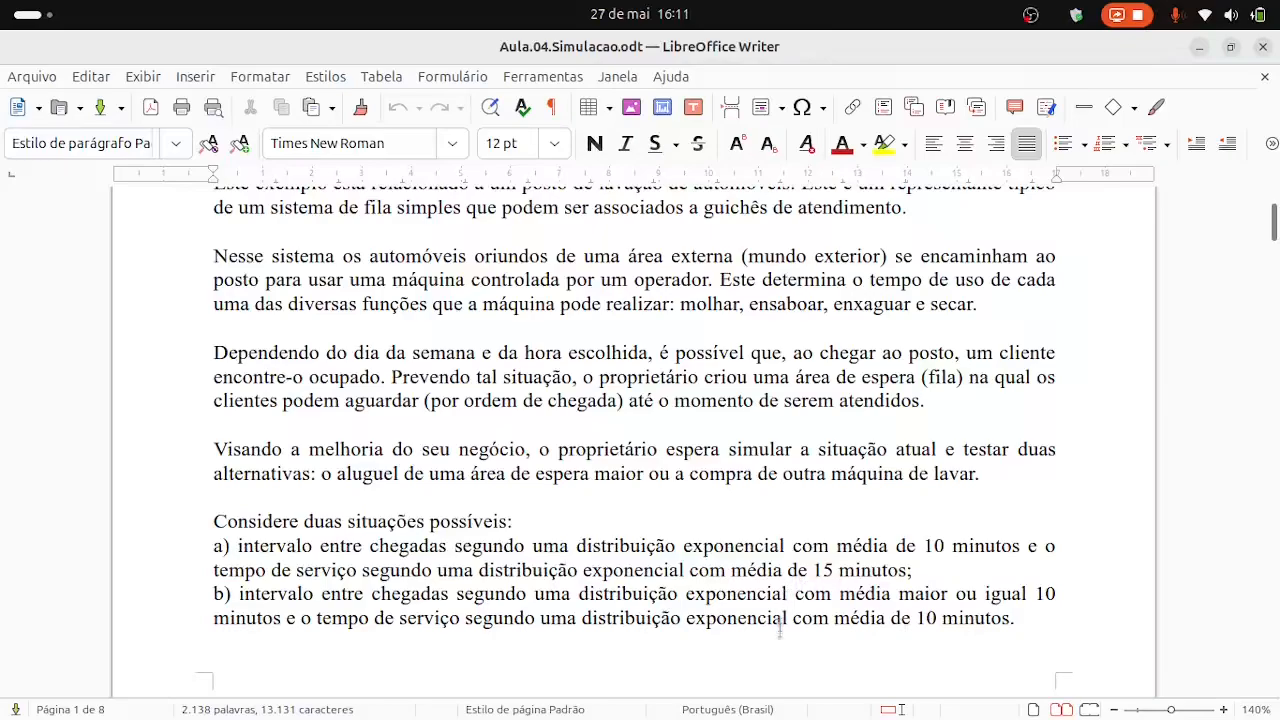
pyautogui.scroll(-6, 772, 584)
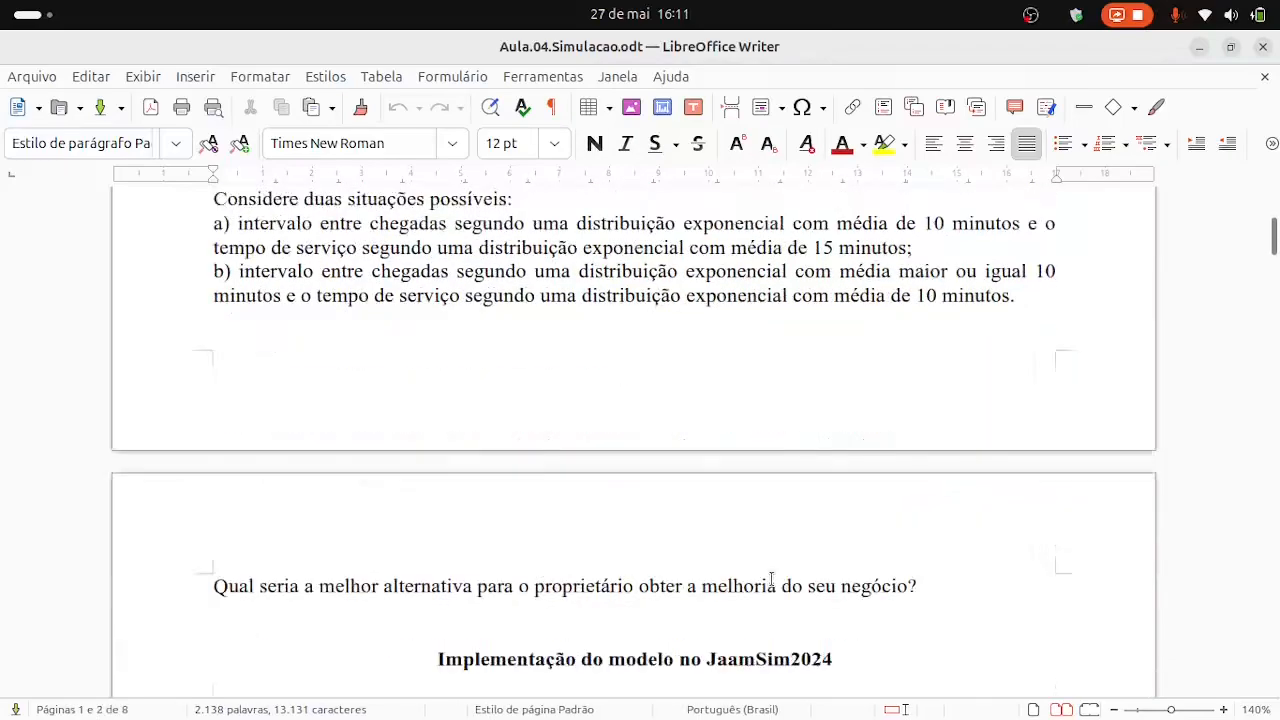
pyautogui.scroll(-3, 772, 578)
pyautogui.scroll(-4, 770, 575)
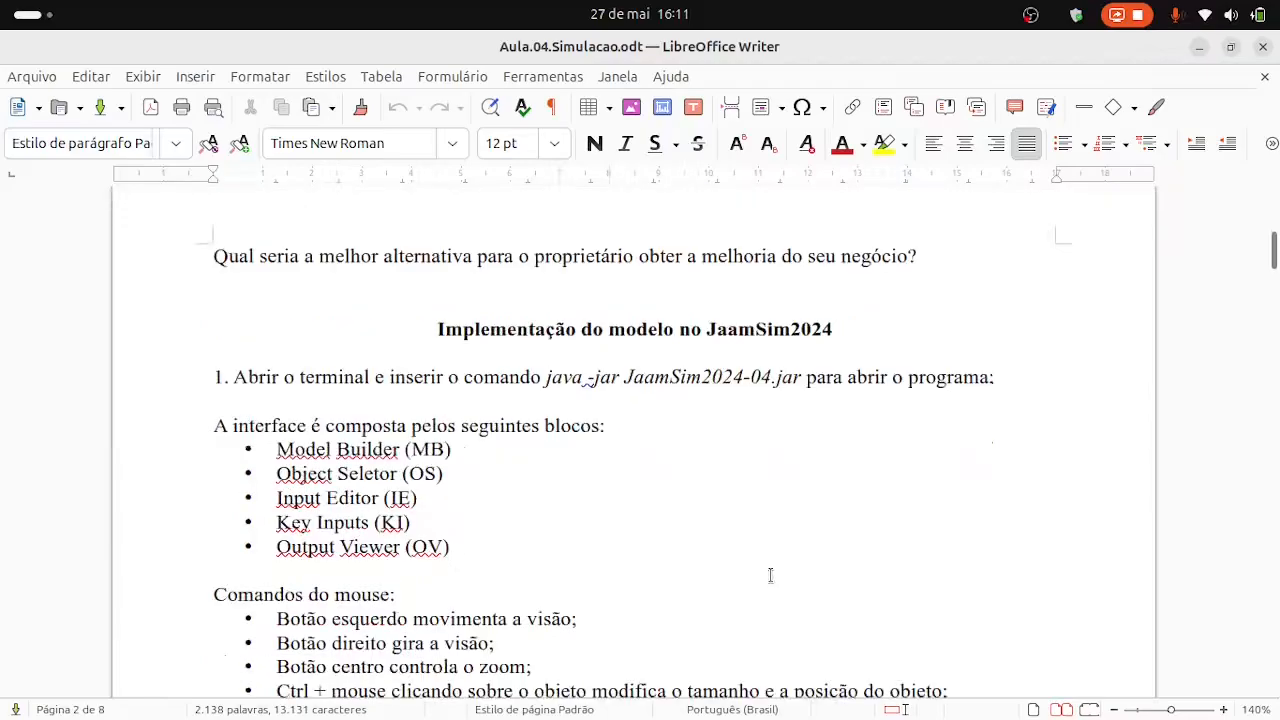
pyautogui.scroll(-1, 769, 574)
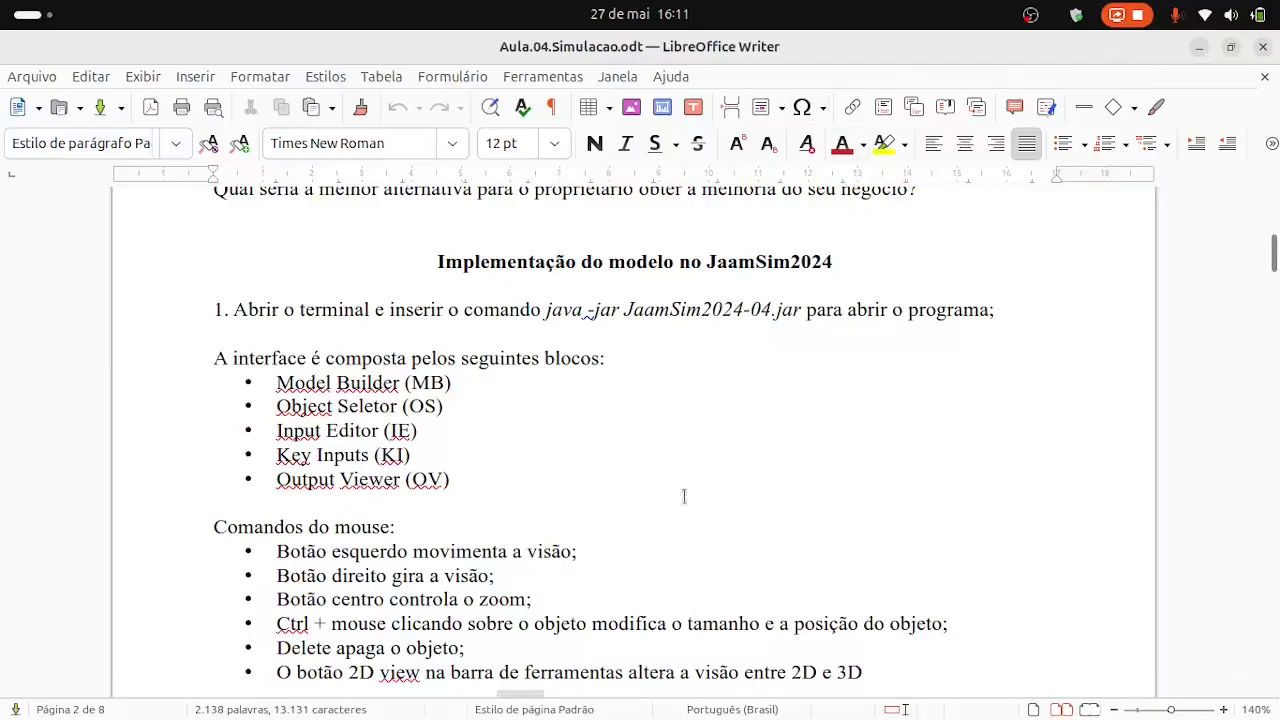
# Close the lesson document and create a folder named Lavajato3 inside the home directory's JaamSim folder.
pyautogui.click(1263, 50)
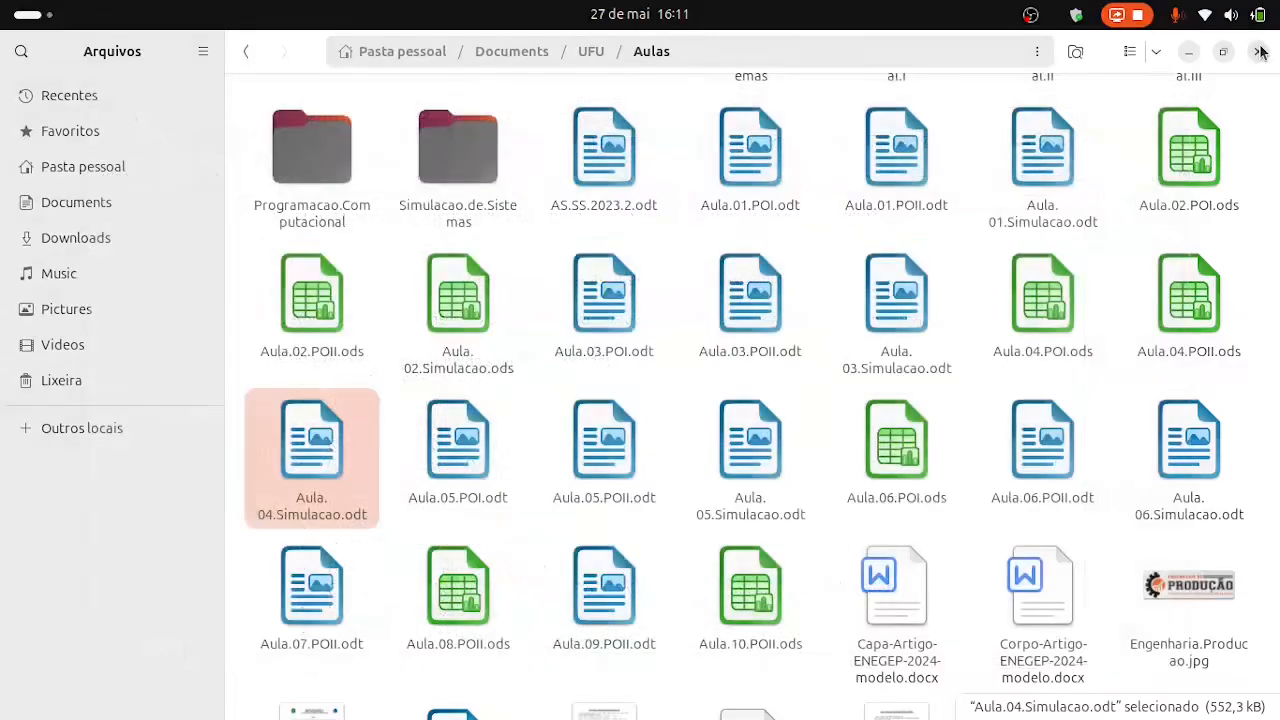
pyautogui.click(370, 54)
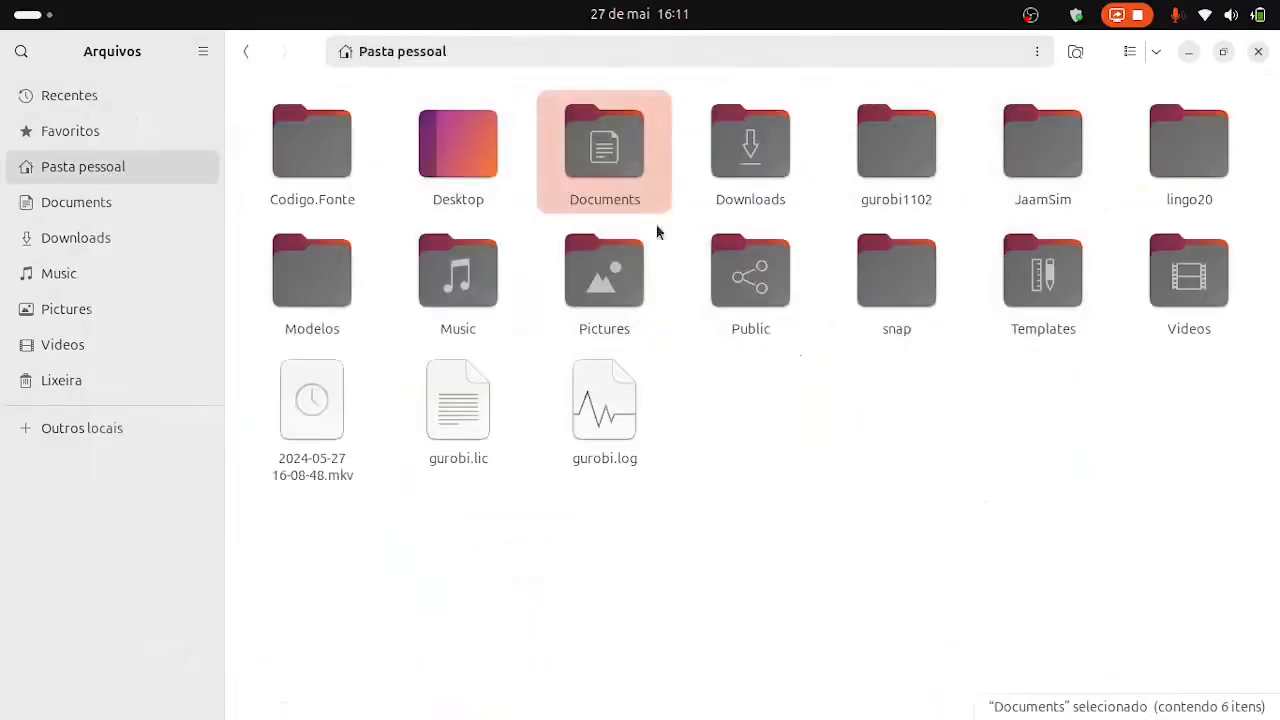
pyautogui.doubleClick(1045, 173)
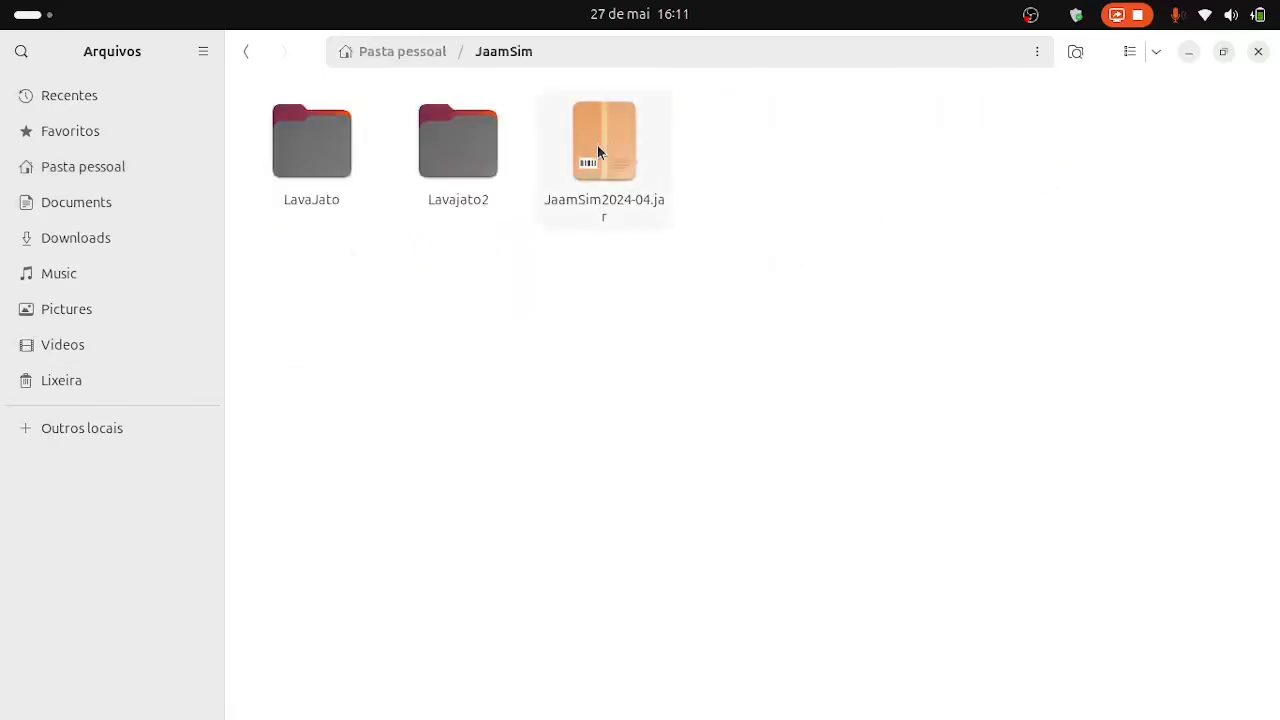
pyautogui.rightClick(757, 358)
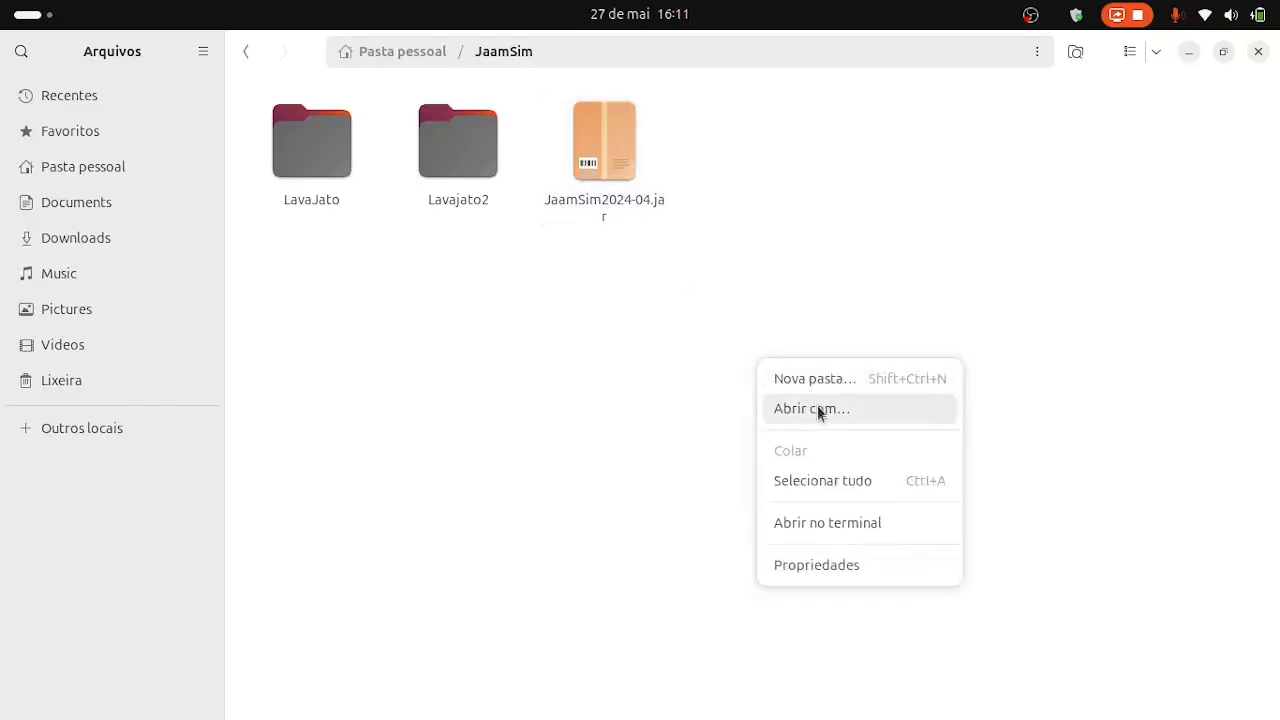
pyautogui.click(834, 379)
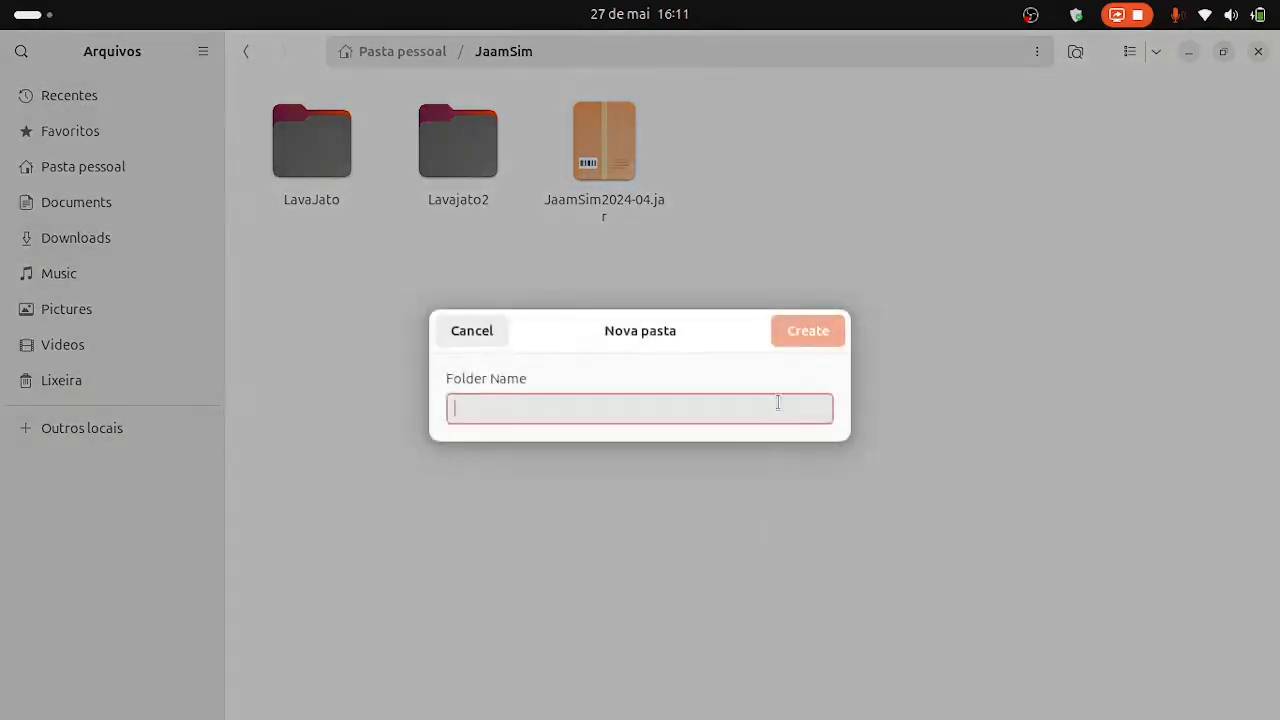
pyautogui.write('Lavajato3')
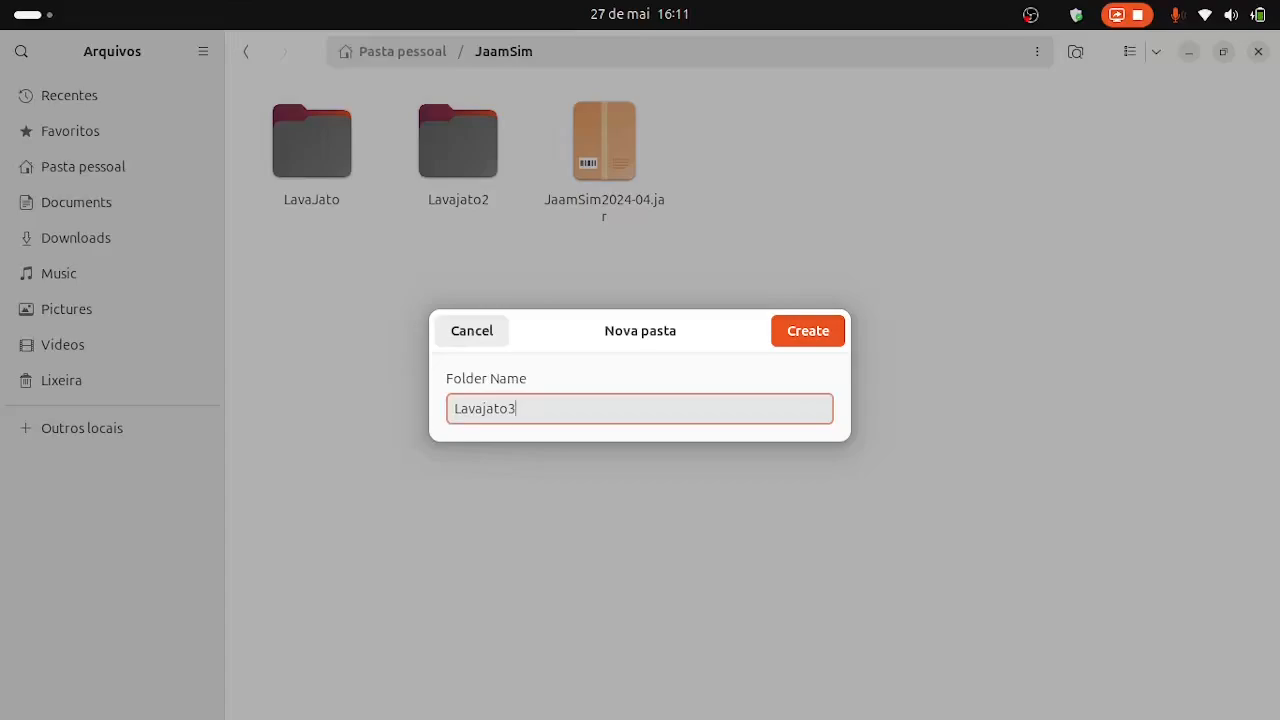
pyautogui.press('Return')
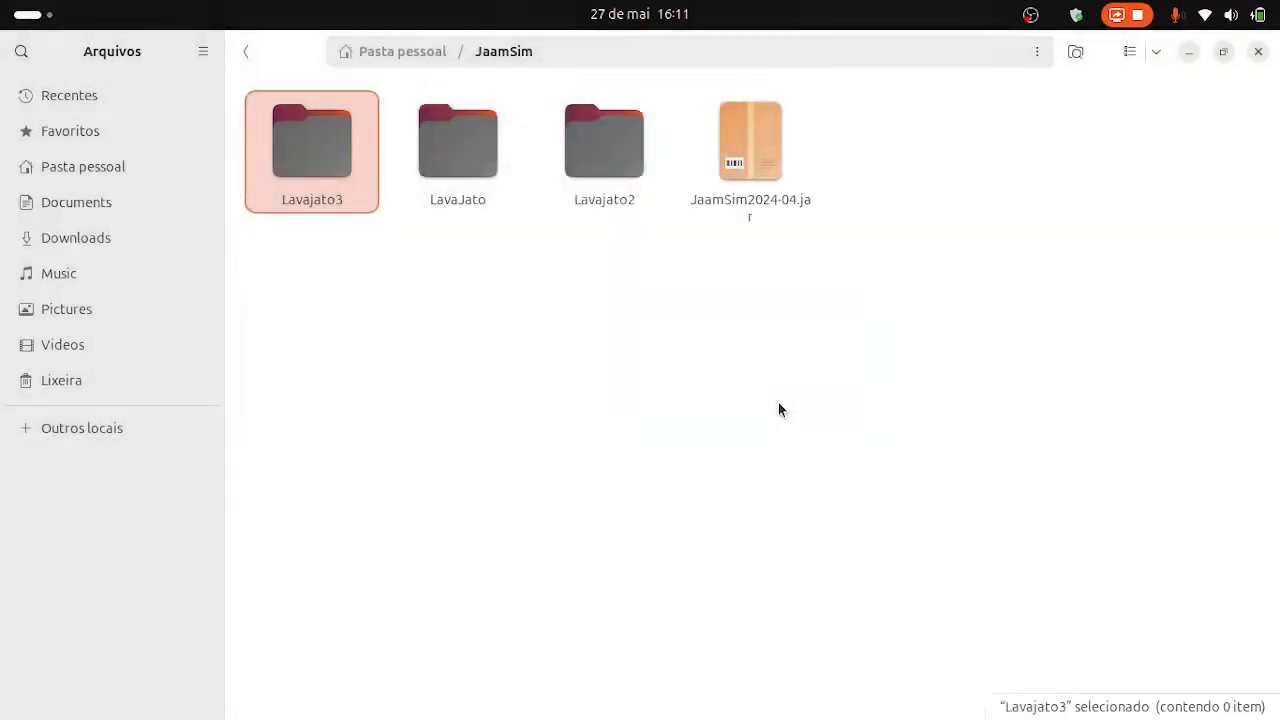
# Open a terminal in the JaamSim folder and maximize its window.
pyautogui.rightClick(583, 404)
pyautogui.click(672, 571)
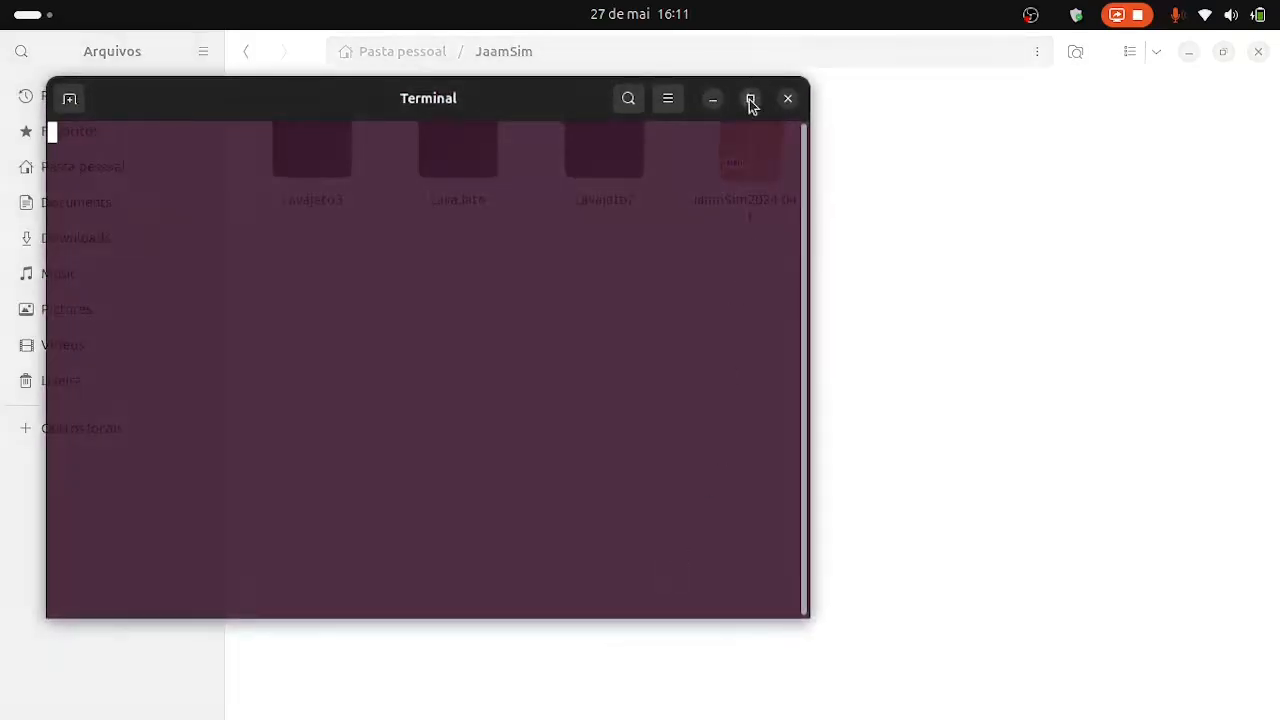
pyautogui.click(750, 98)
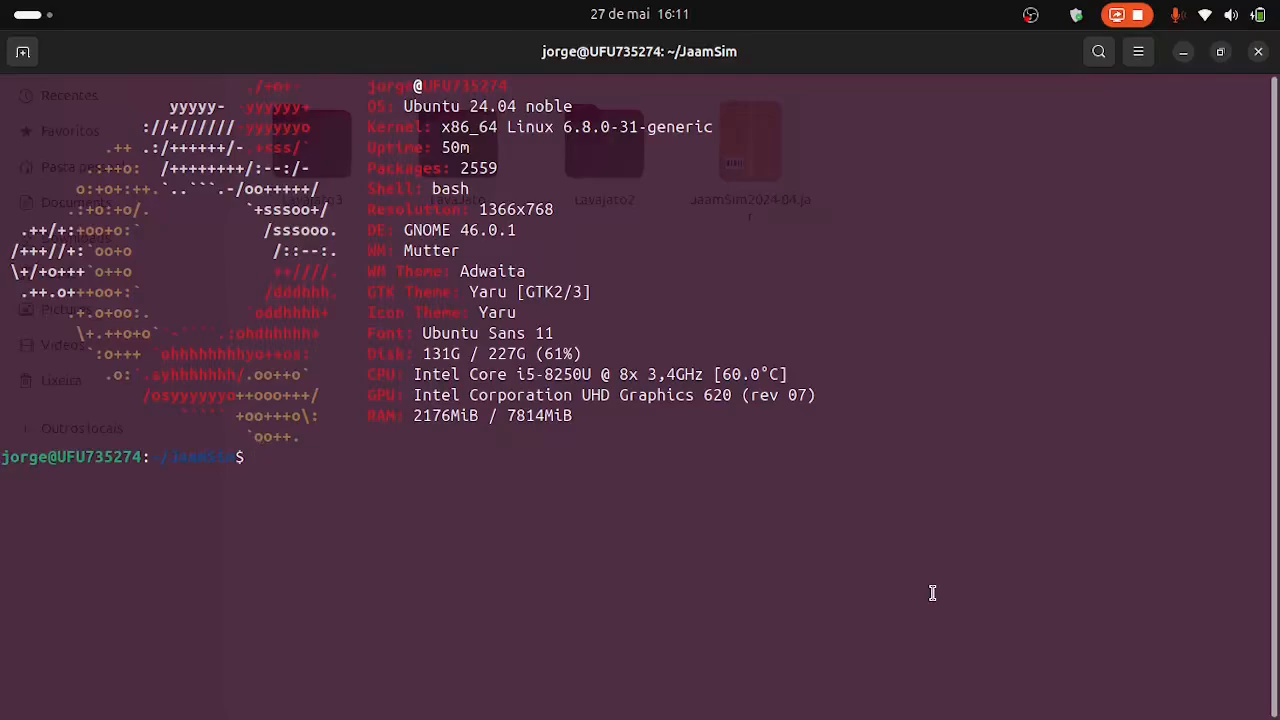
pyautogui.press('Up')
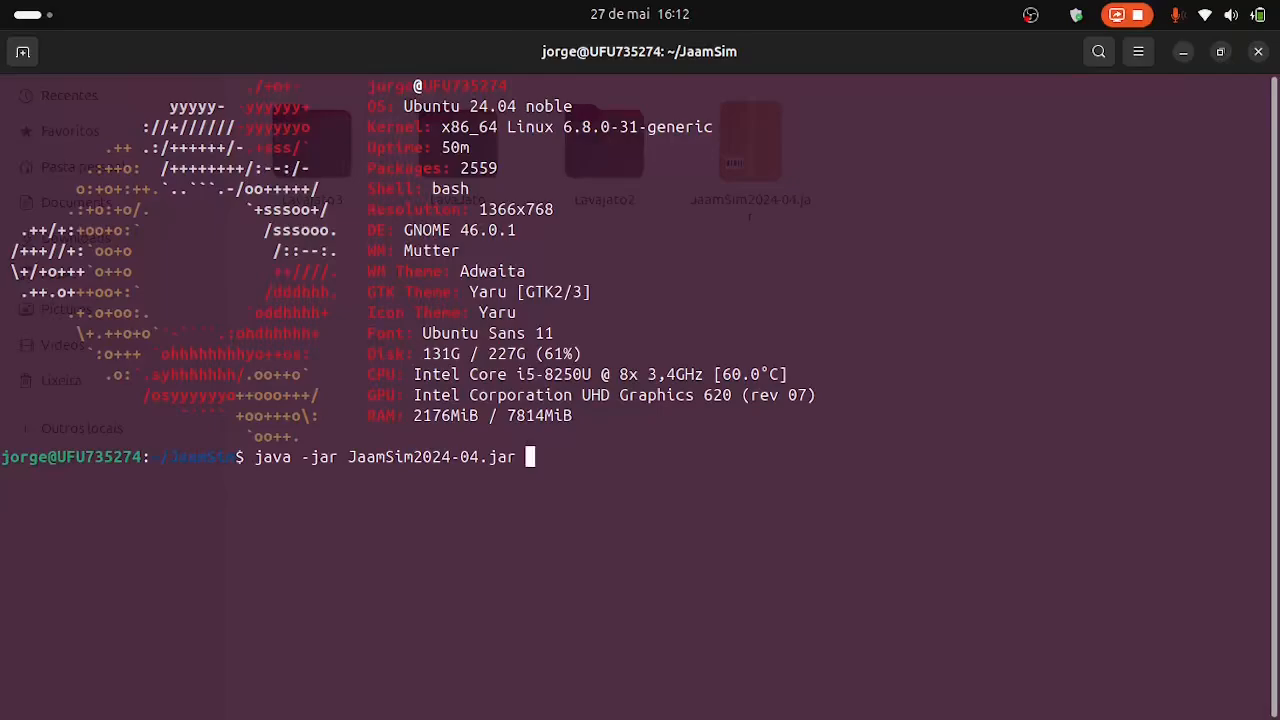
pyautogui.press('BackSpace')
pyautogui.press('BackSpace')
pyautogui.press('BackSpace')
pyautogui.press('BackSpace')
pyautogui.press('BackSpace')
pyautogui.press('BackSpace')
pyautogui.press('BackSpace')
pyautogui.press('BackSpace')
pyautogui.press('BackSpace')
# Launch JaamSim from the terminal with the command java -jar JaamSim2024-04.jar.
pyautogui.press('BackSpace')
pyautogui.press('BackSpace')
pyautogui.press('BackSpace')
pyautogui.press('BackSpace')
pyautogui.press('BackSpace')
pyautogui.press('BackSpace')
pyautogui.press('BackSpace')
pyautogui.press('BackSpace')
pyautogui.press('BackSpace')
pyautogui.press('BackSpace')
pyautogui.press('BackSpace')
pyautogui.press('BackSpace')
pyautogui.press('BackSpace')
pyautogui.press('BackSpace')
pyautogui.press('BackSpace')
pyautogui.press('BackSpace')
pyautogui.press('BackSpace')
pyautogui.press('BackSpace')
pyautogui.press('BackSpace')
pyautogui.press('BackSpace')
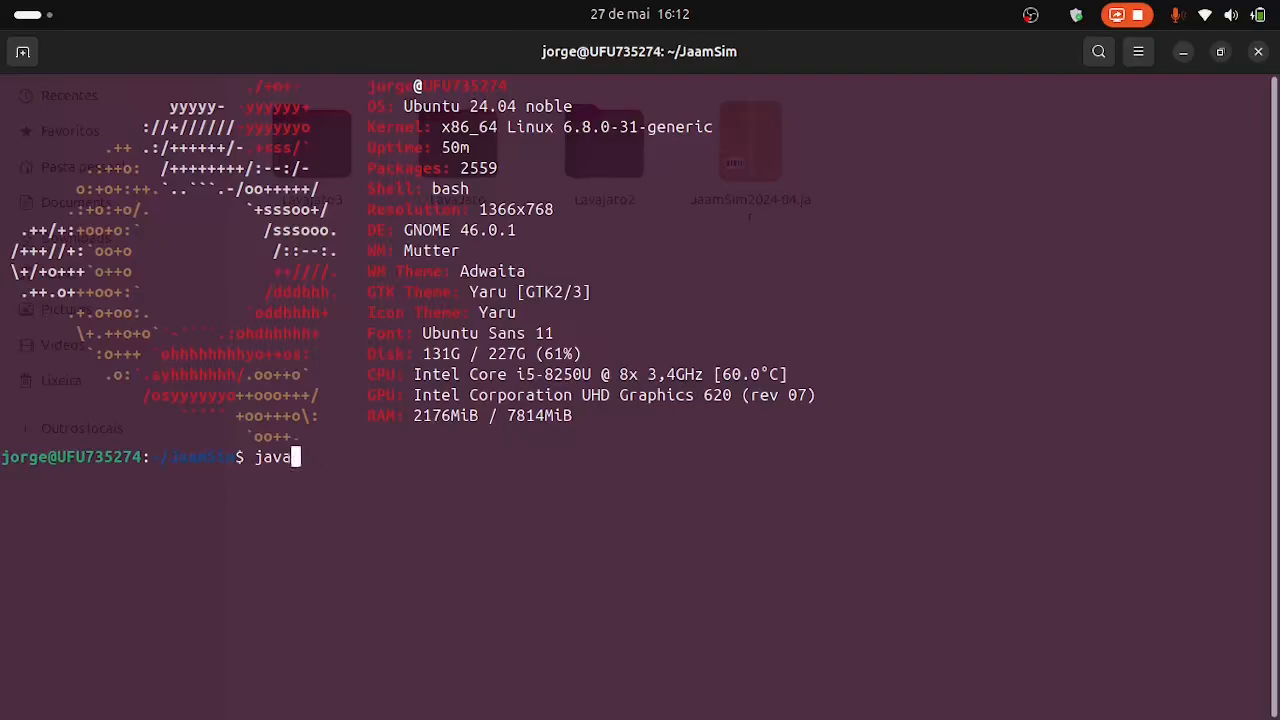
pyautogui.write('java')
pyautogui.write(' jar')
pyautogui.press('BackSpace')
pyautogui.press('BackSpace')
pyautogui.press('BackSpace')
pyautogui.write('-jar Jaa')
pyautogui.press('Tab')
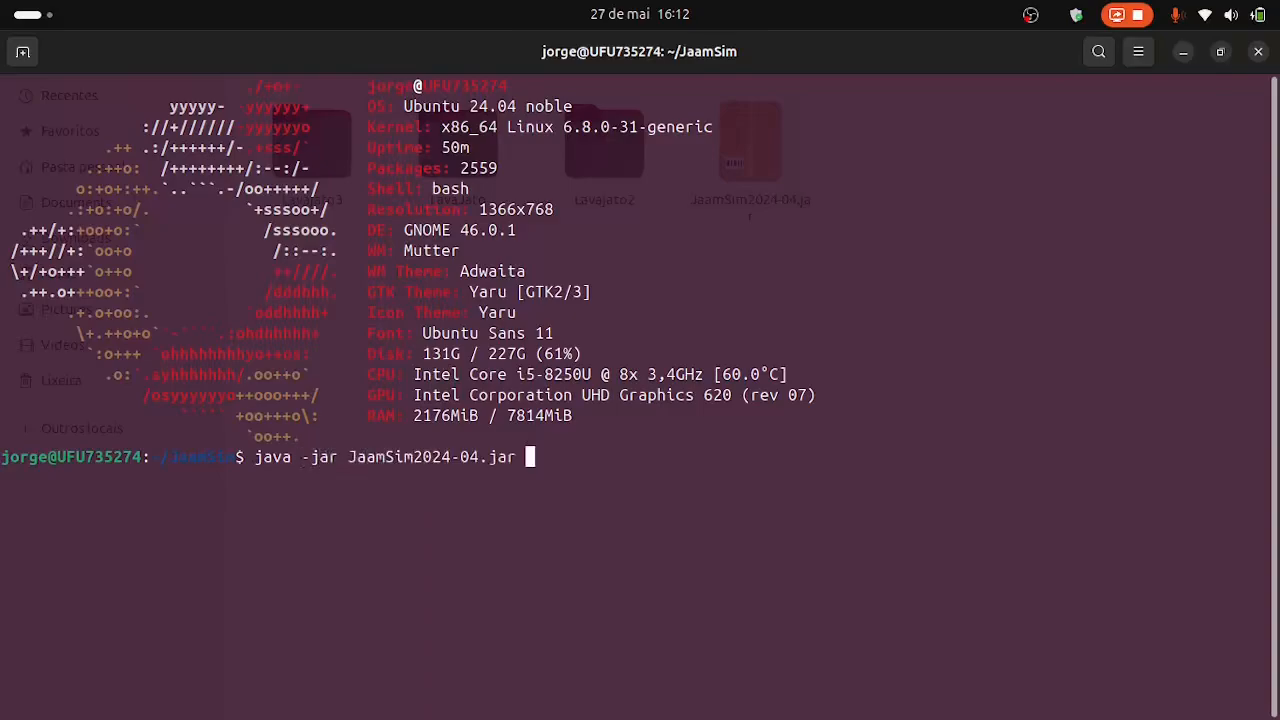
pyautogui.press('Return')
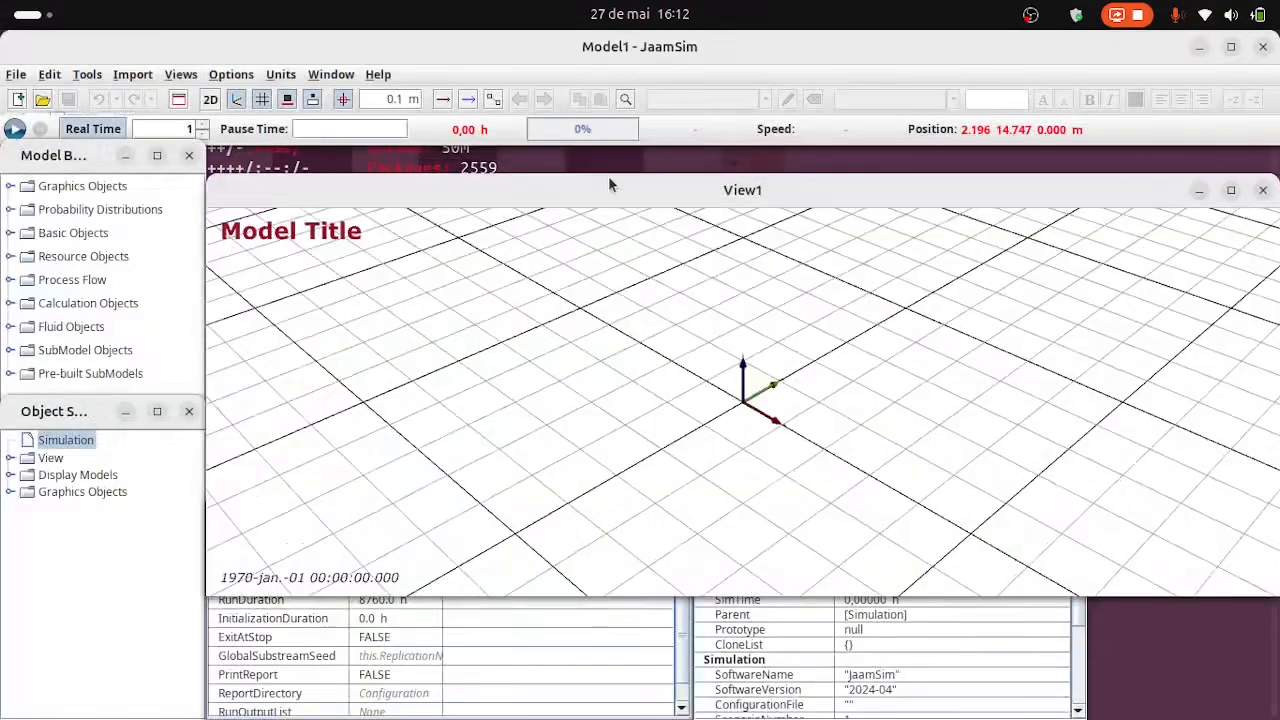
# Move the View1 window up beneath the main toolbar and bring the Input Editor and Output Viewer to the front.
pyautogui.moveTo(601, 186); pyautogui.dragTo(608, 157)
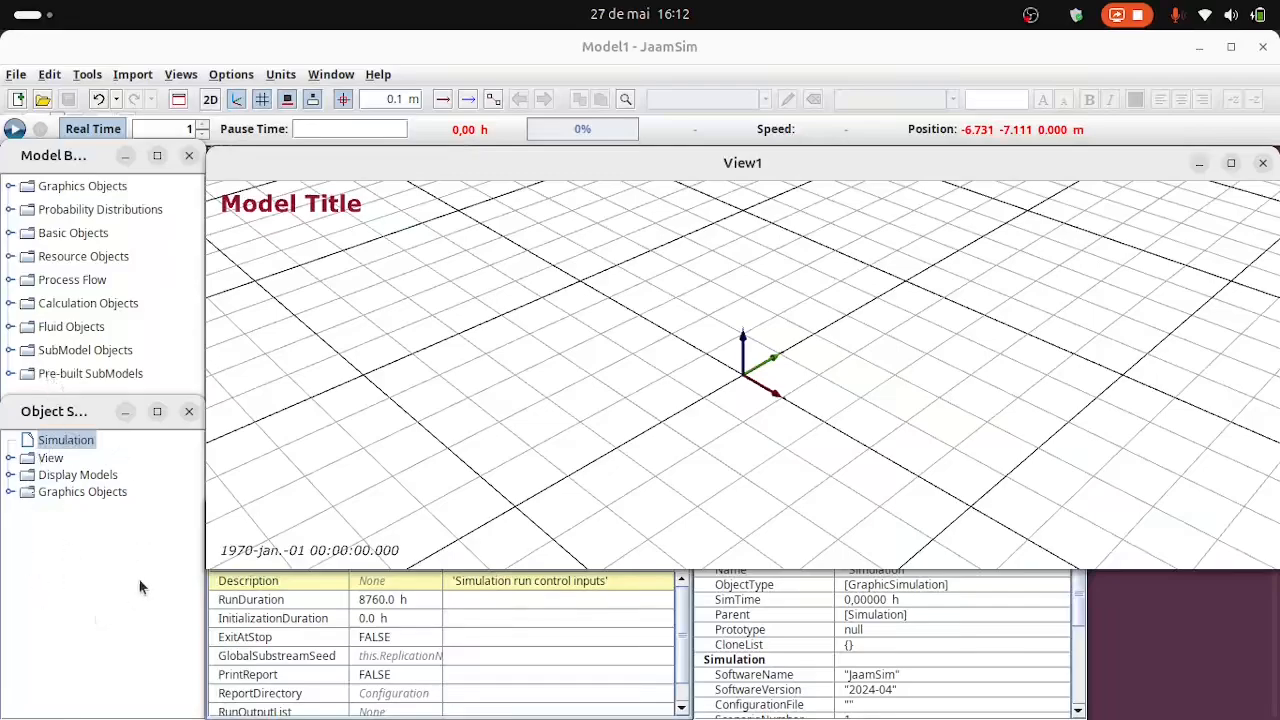
pyautogui.click(564, 641)
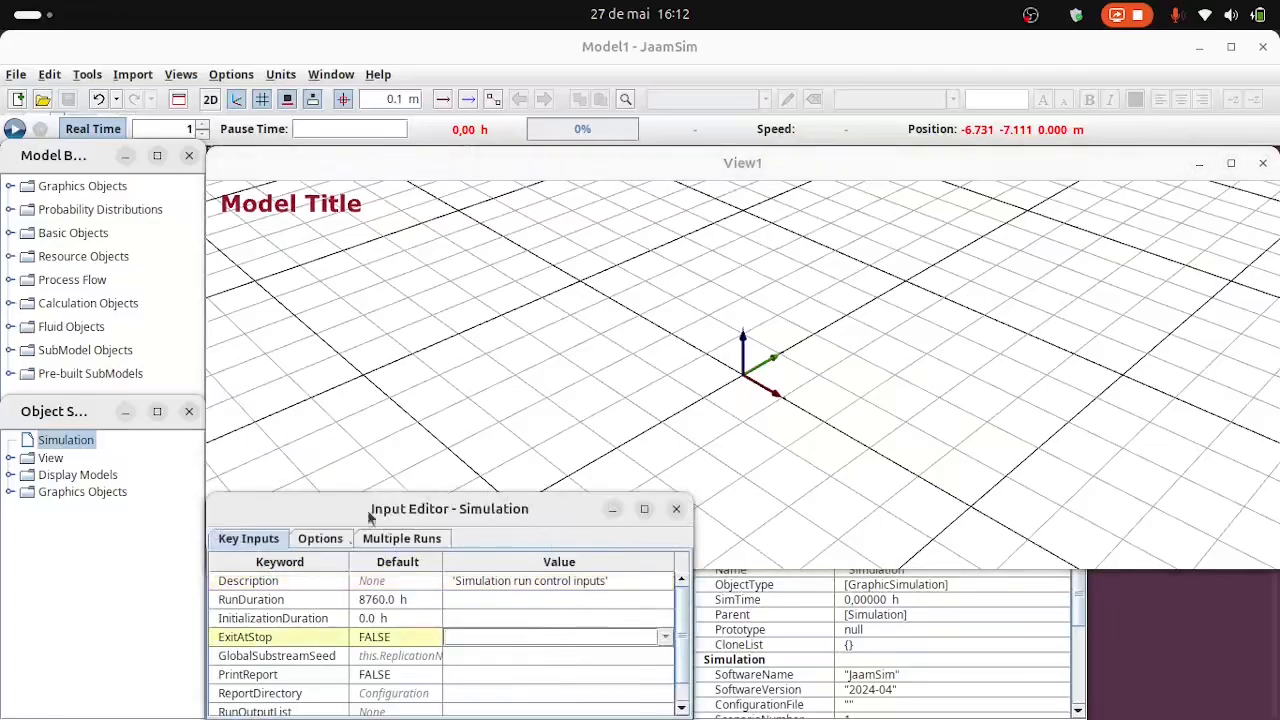
pyautogui.click(917, 650)
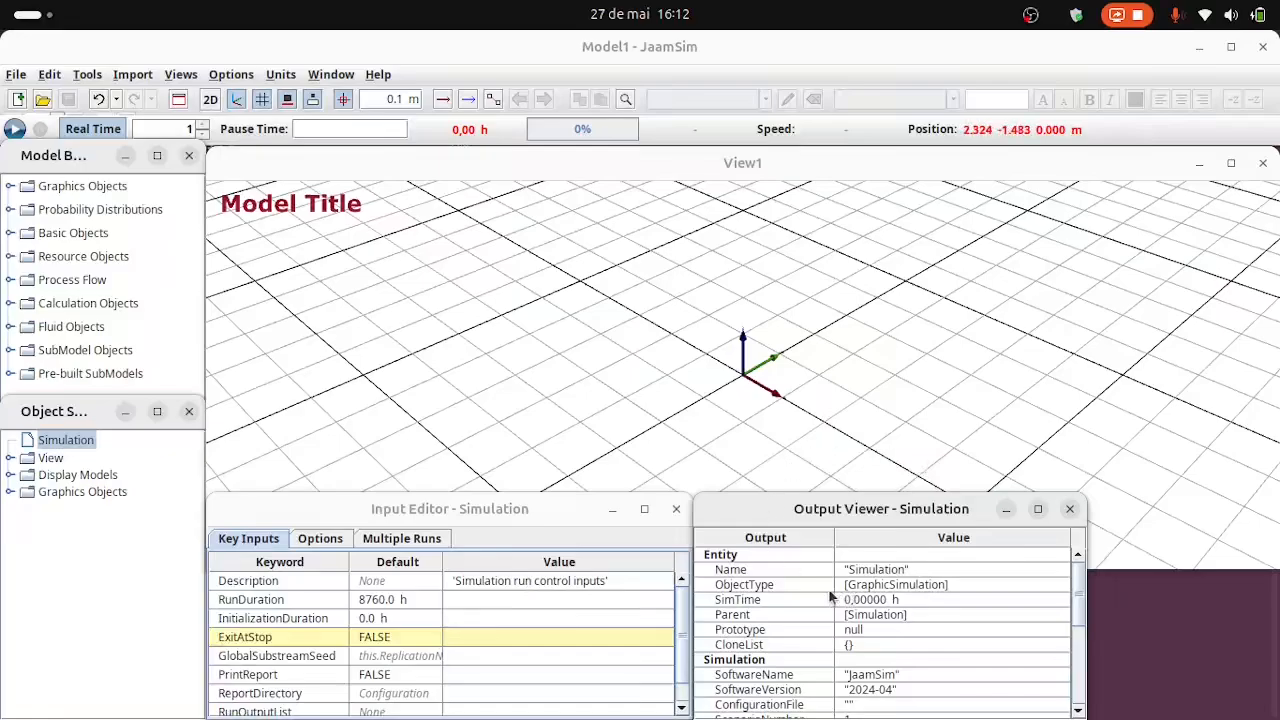
# Pan and orbit the empty 3D model view to examine the grid and axes from another angle.
pyautogui.click(649, 390)
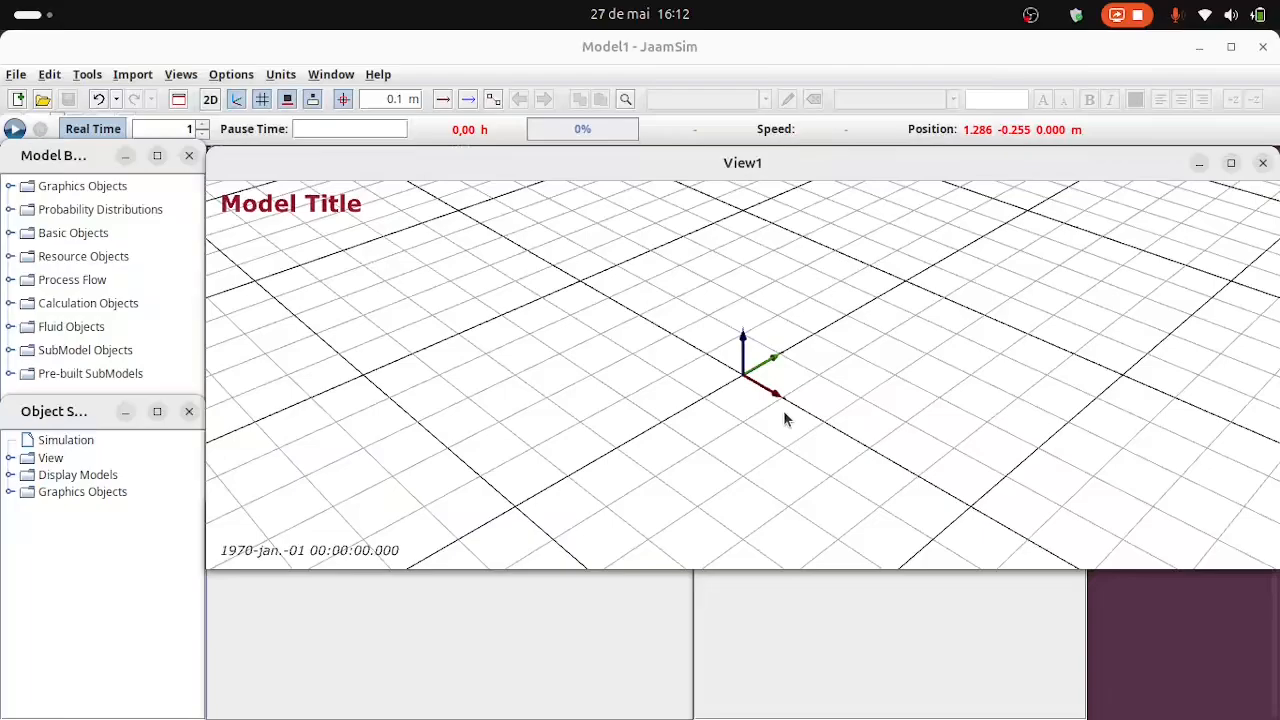
pyautogui.moveTo(784, 414); pyautogui.dragTo(562, 485)
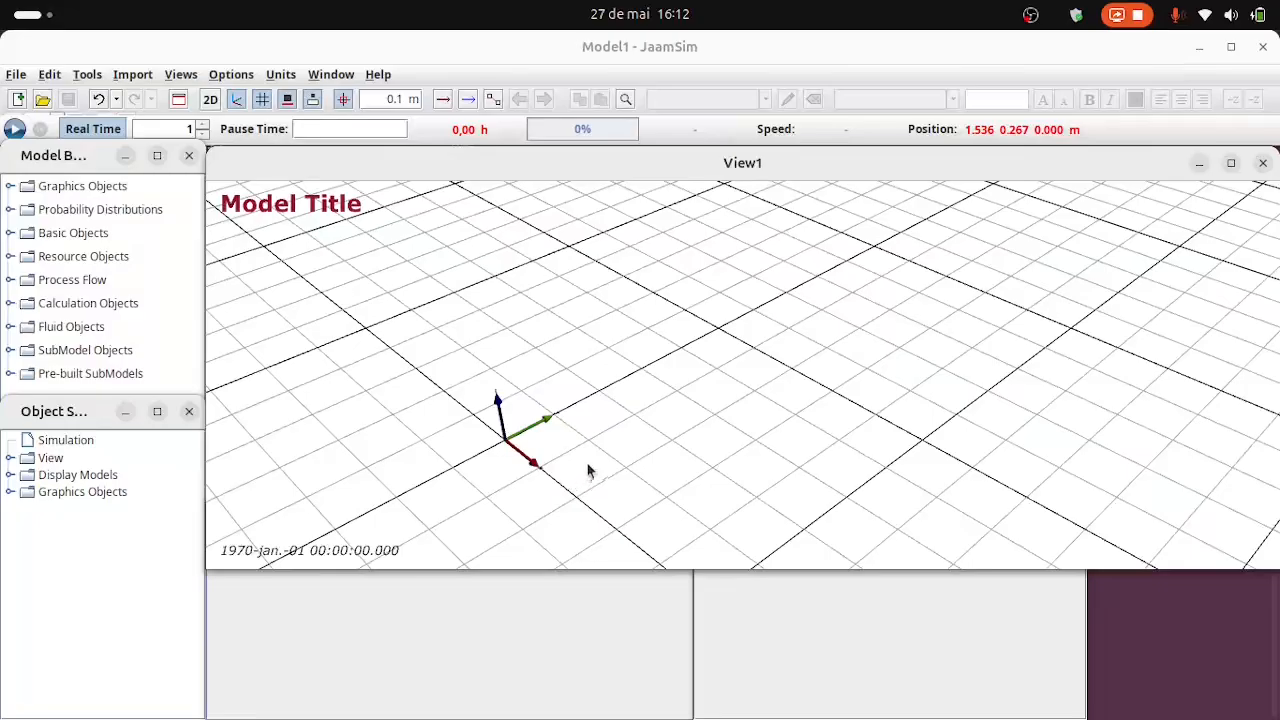
pyautogui.moveTo(920, 477); pyautogui.dragTo(1020, 430, button='right')
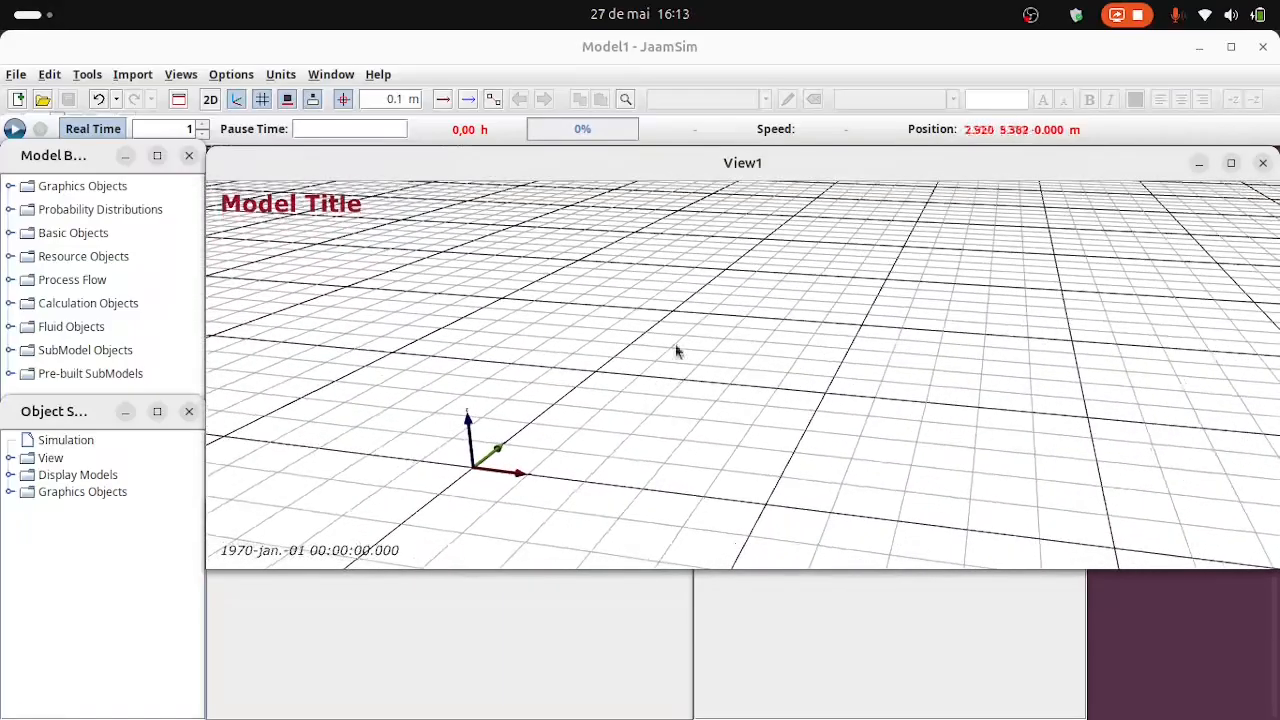
# Hide the XYZ axes and the grid in the model view and show them again.
pyautogui.click(242, 105)
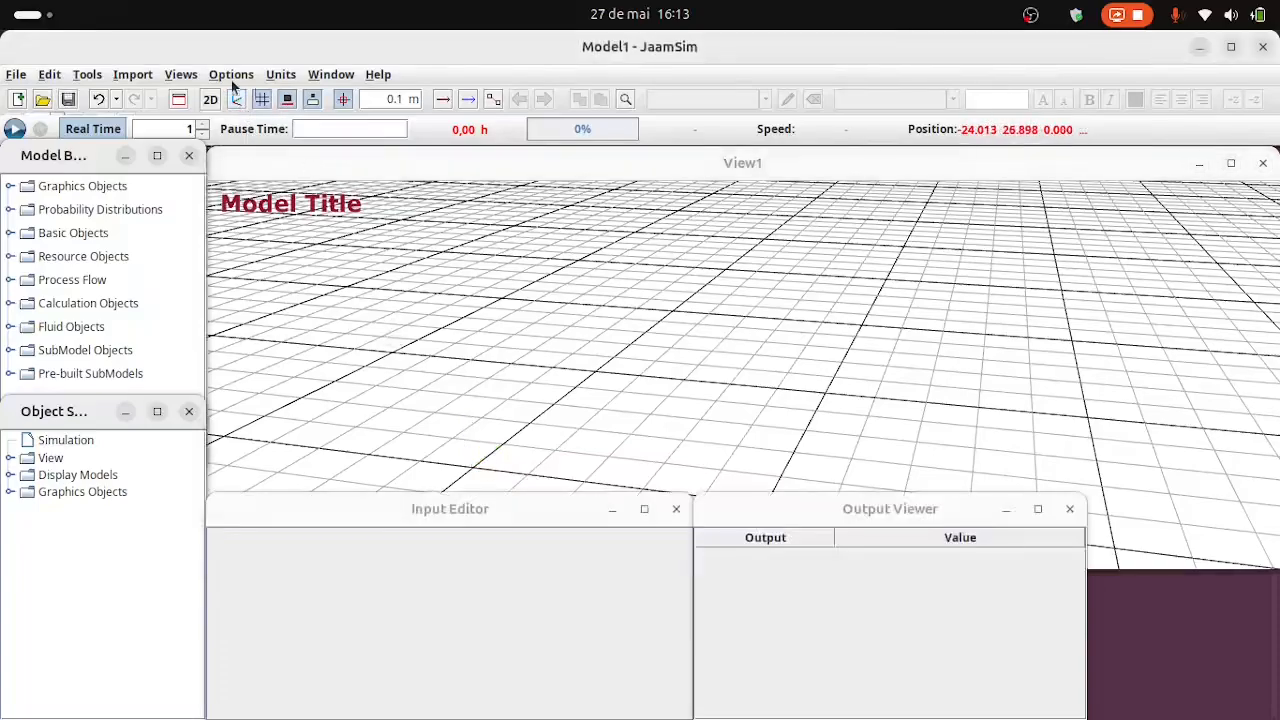
pyautogui.click(238, 102)
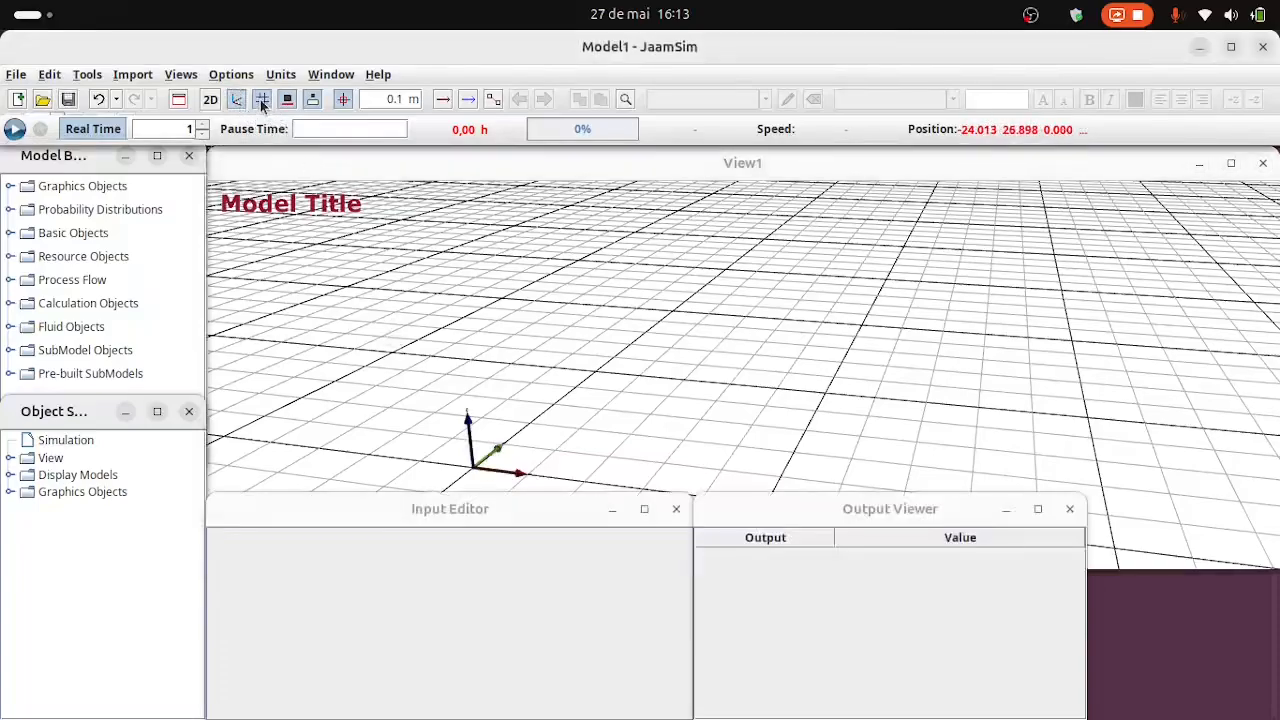
pyautogui.click(262, 101)
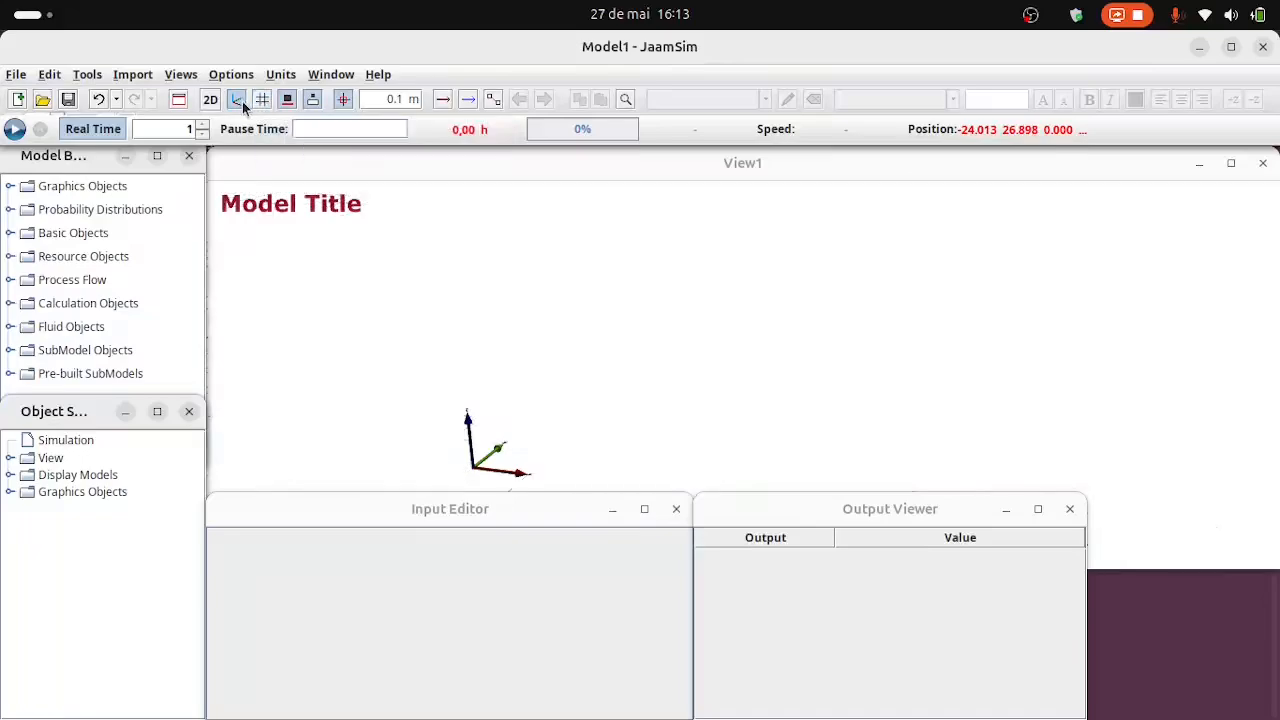
pyautogui.click(238, 100)
pyautogui.click(238, 100)
pyautogui.click(262, 101)
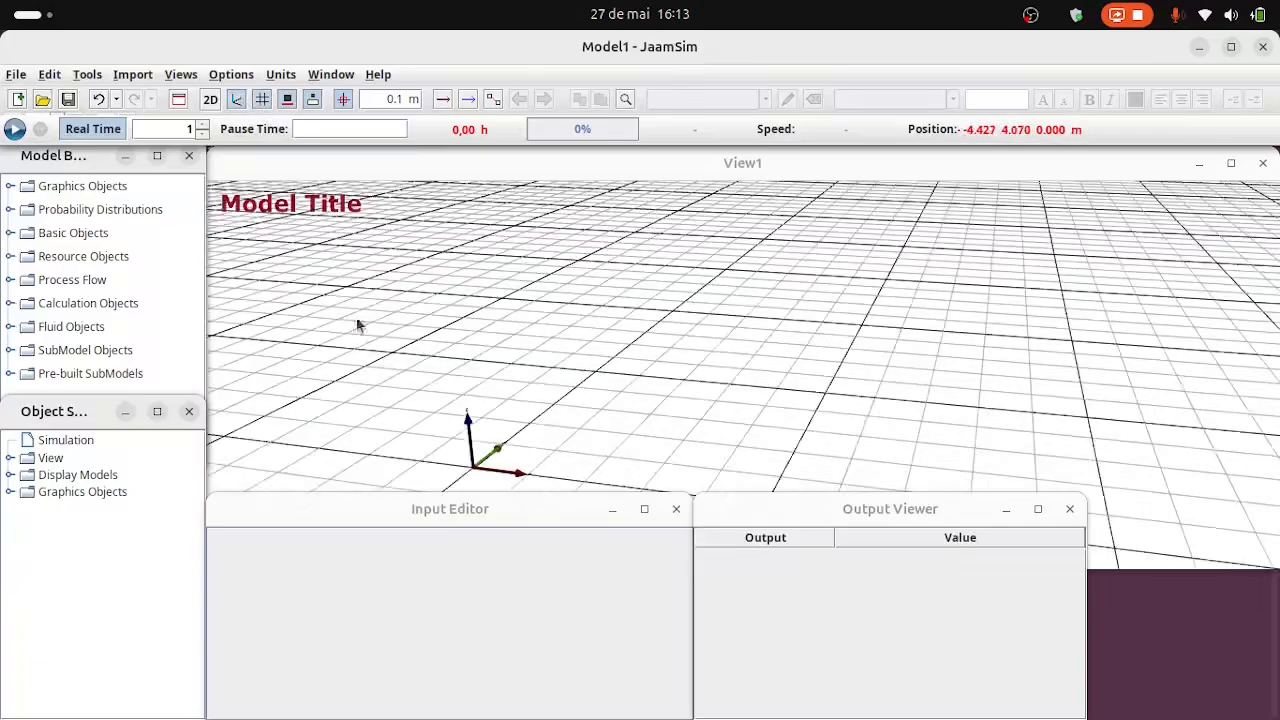
# Switch the model view from 3D to 2D.
pyautogui.click(210, 100)
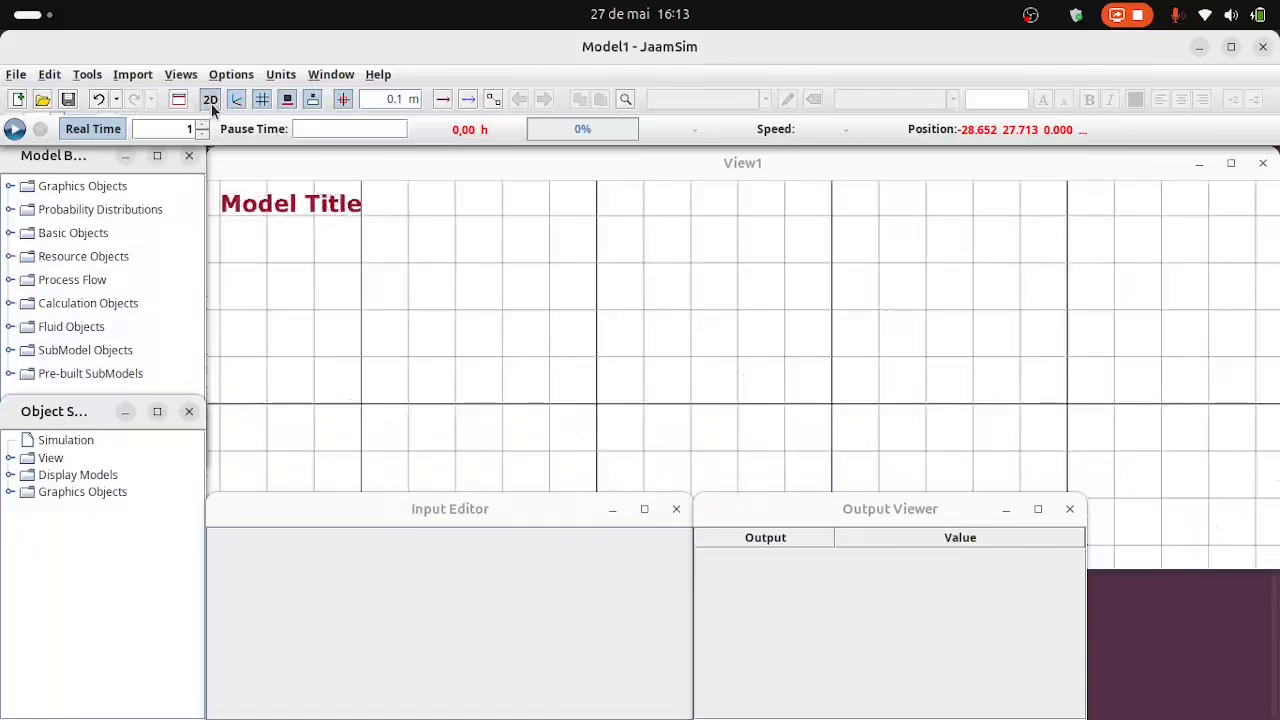
# Pan the empty 2D model view and compare it with the 3D view before returning to 2D.
pyautogui.click(699, 391)
pyautogui.moveTo(698, 391); pyautogui.dragTo(580, 271)
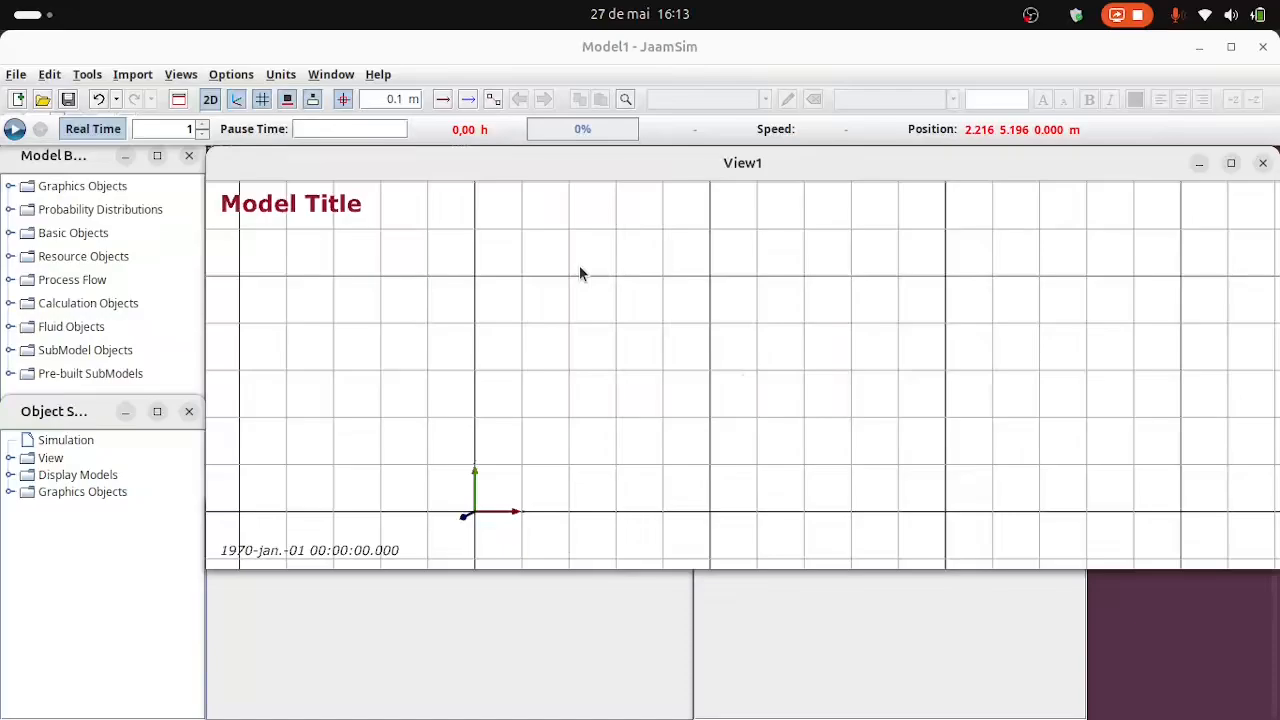
pyautogui.click(210, 100)
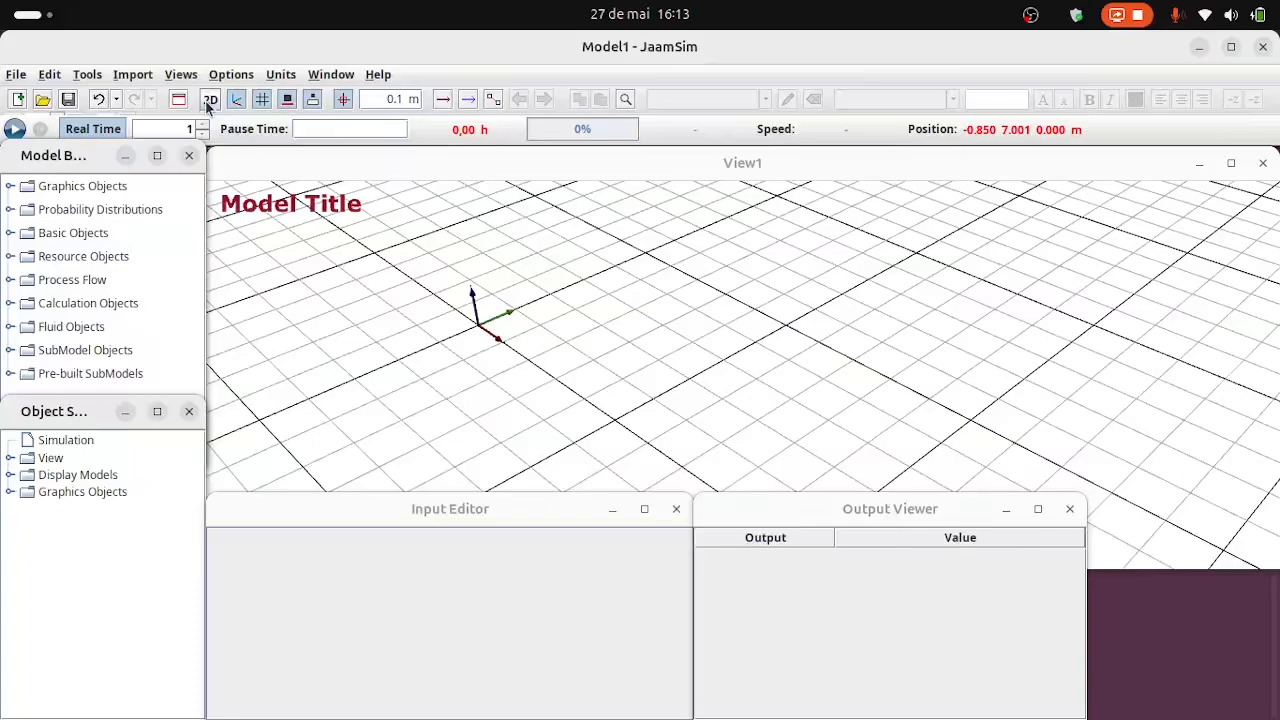
pyautogui.click(210, 100)
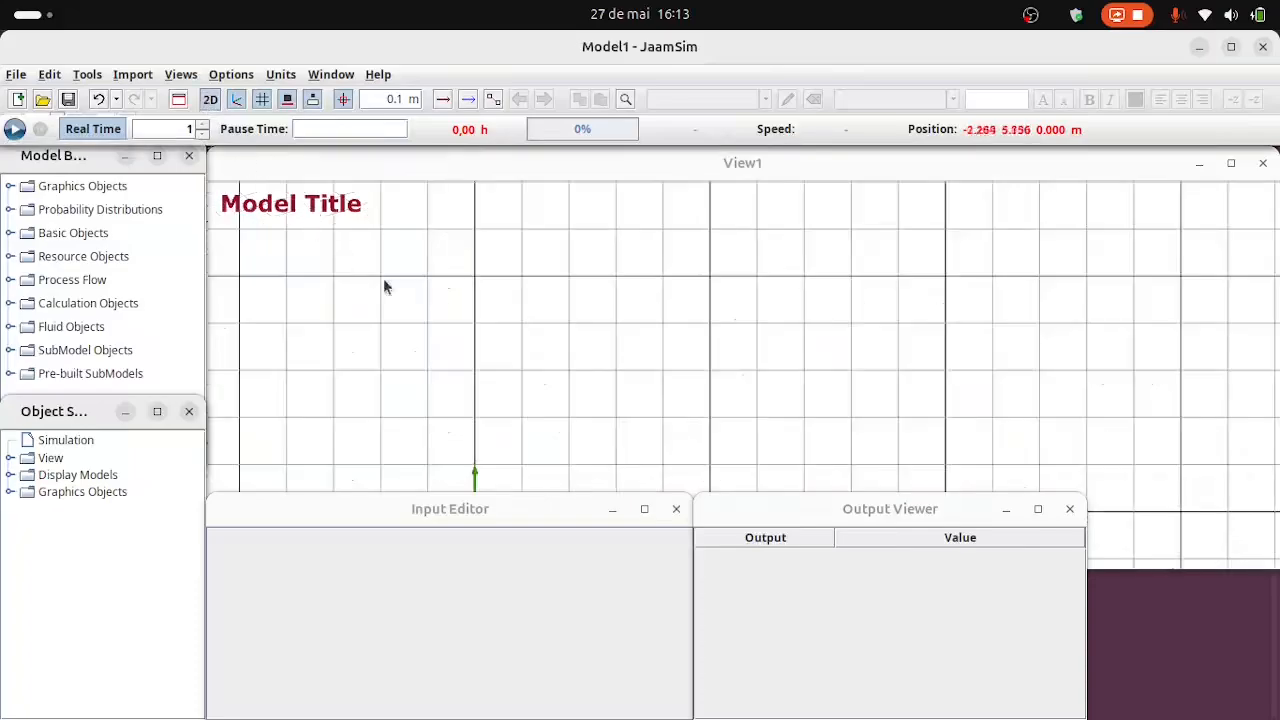
pyautogui.click(617, 400)
pyautogui.moveTo(580, 352); pyautogui.dragTo(578, 379)
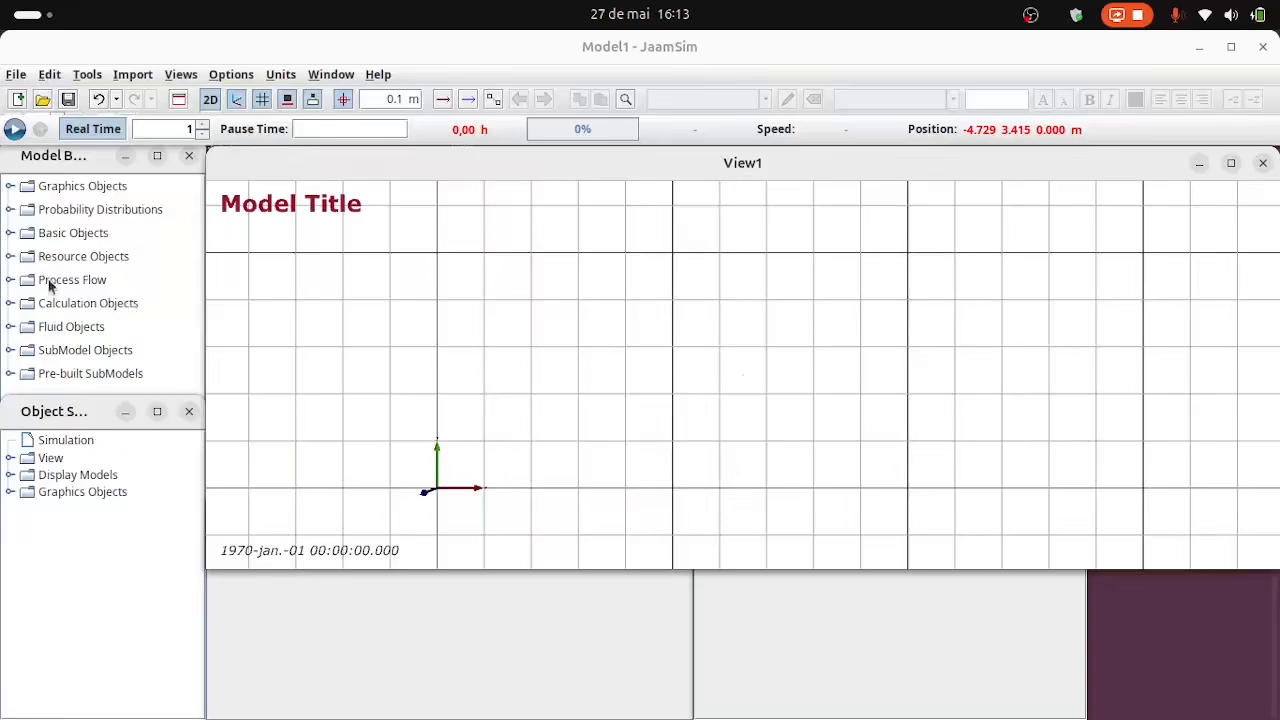
# Add a Process Flow EntityGenerator near the origin of the model view and position it at x 1.5 m, y 0.5 m.
pyautogui.click(11, 282)
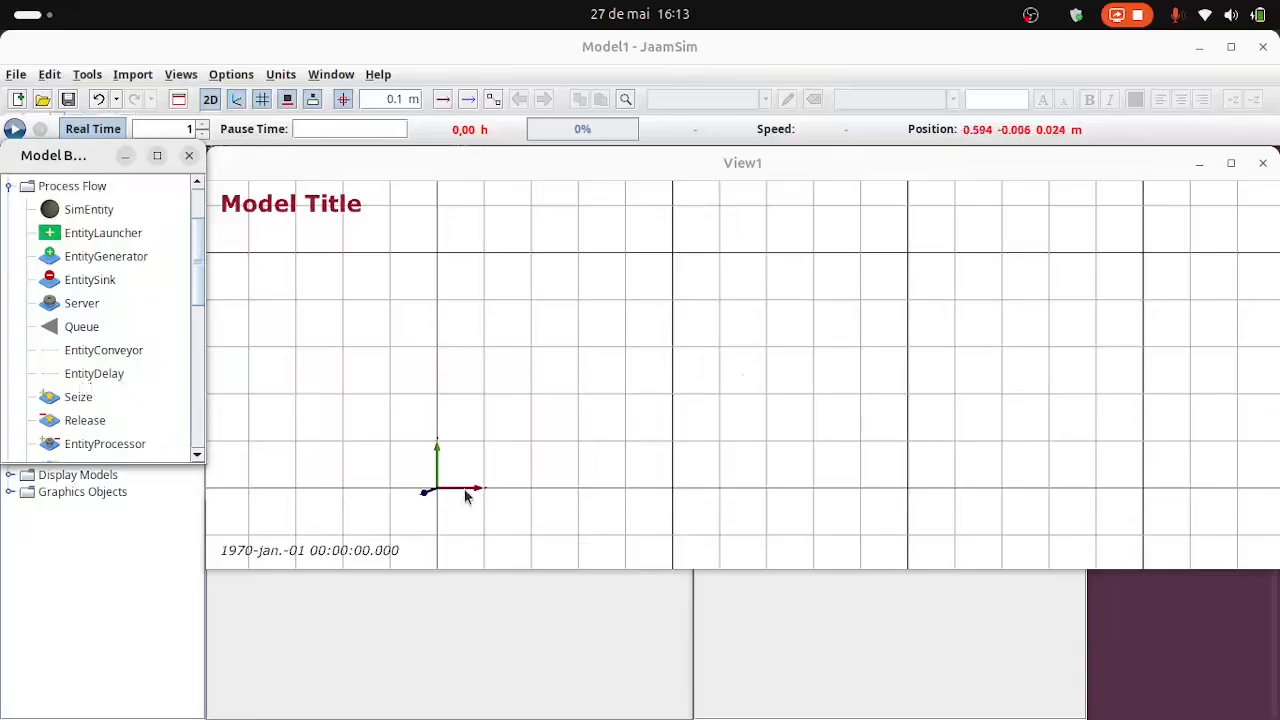
pyautogui.moveTo(55, 262); pyautogui.dragTo(505, 468)
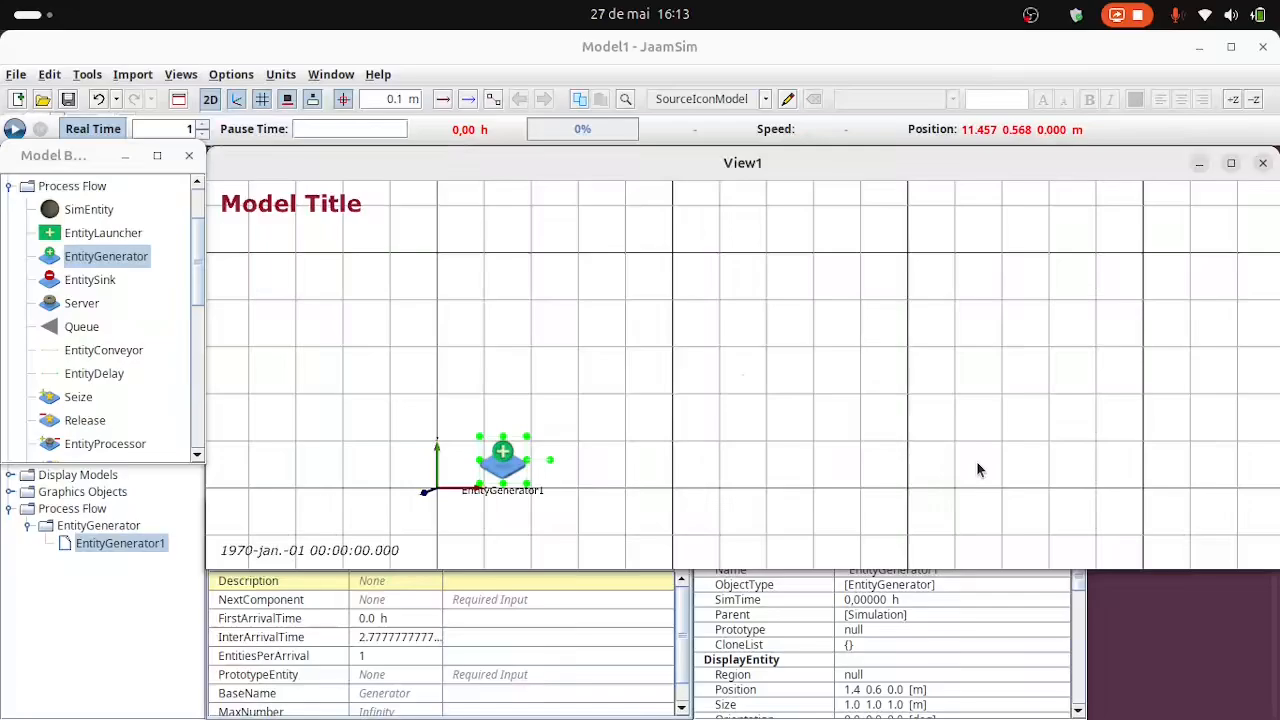
pyautogui.press('Down')
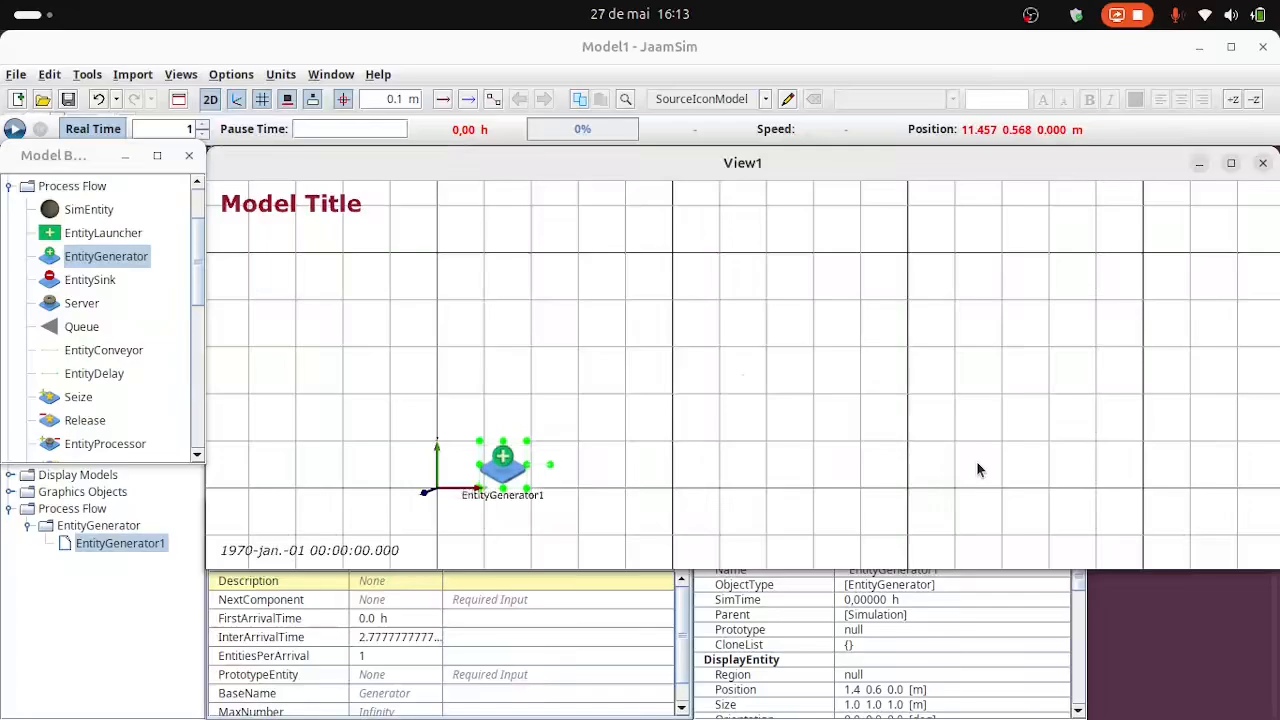
pyautogui.press('Right')
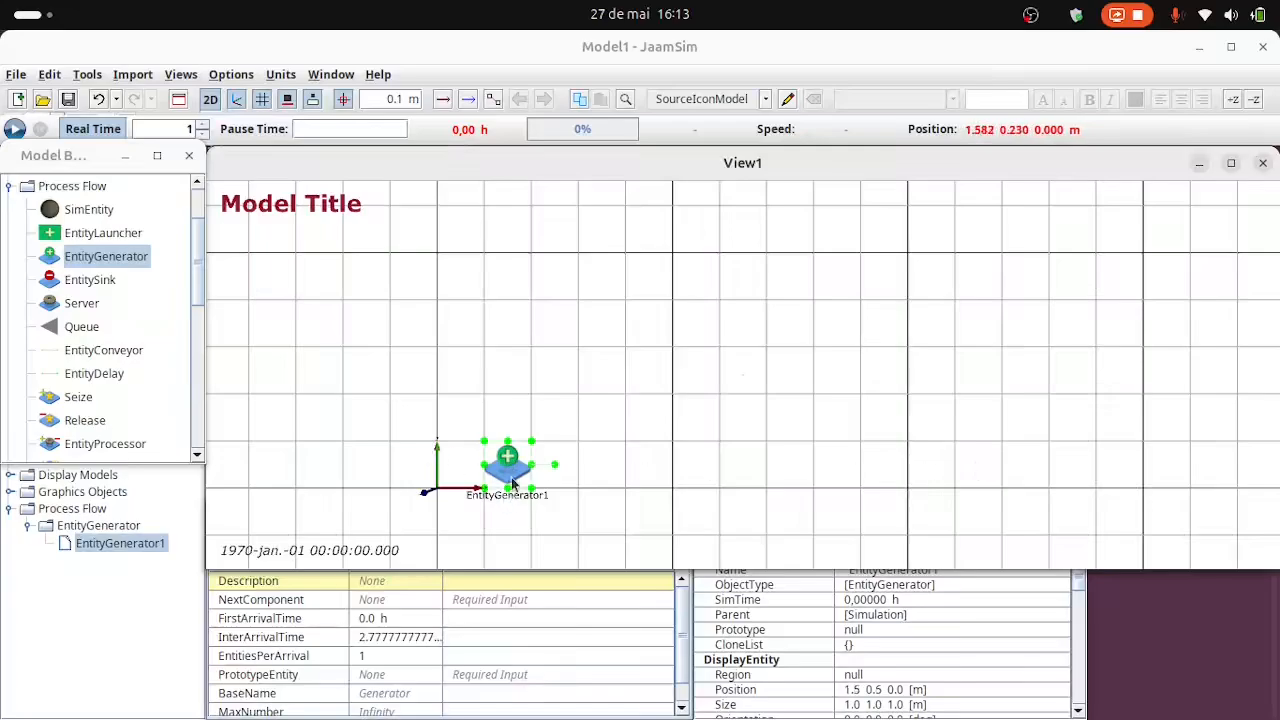
pyautogui.moveTo(512, 484); pyautogui.dragTo(479, 419)
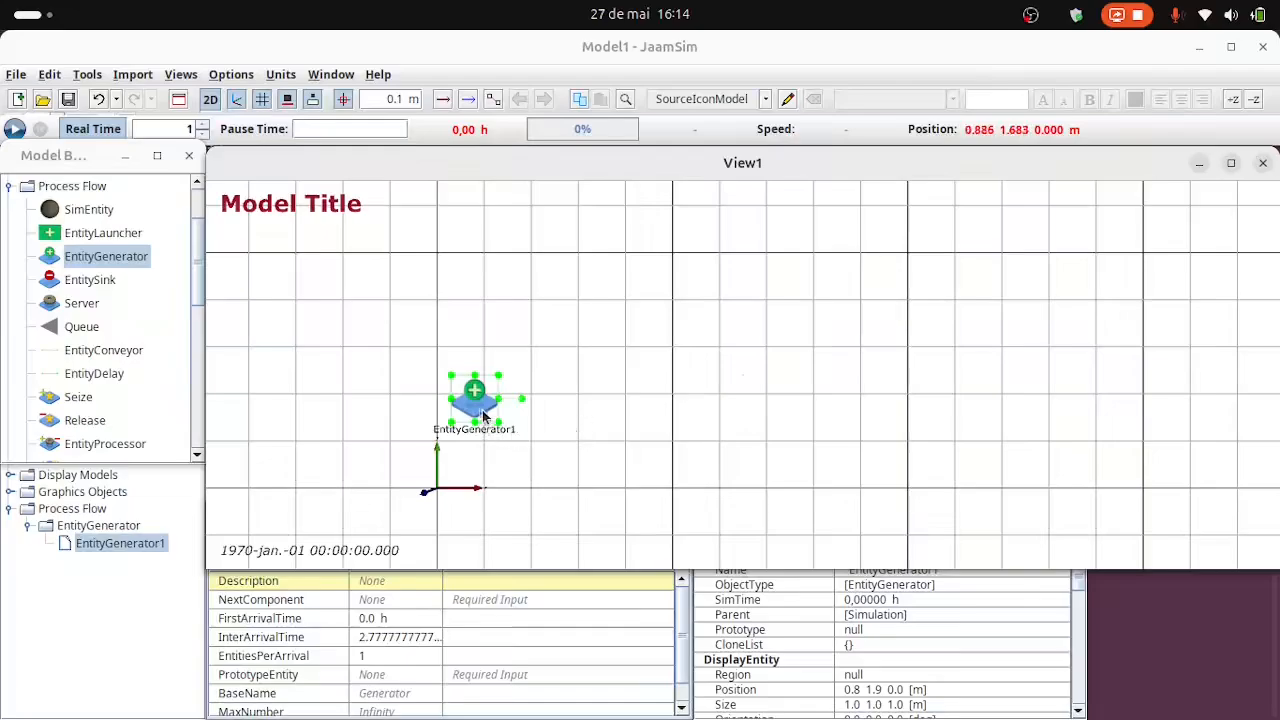
pyautogui.moveTo(483, 414); pyautogui.dragTo(510, 478)
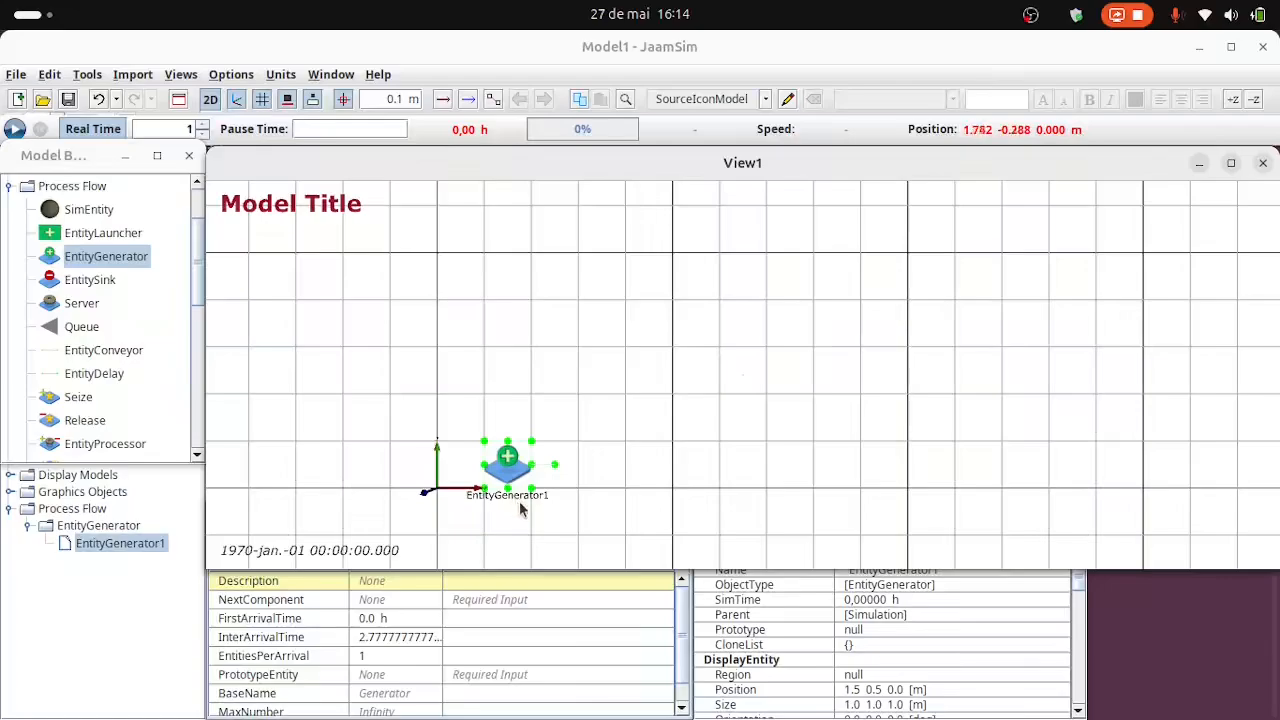
# Rename the entity generator as Chegada.
pyautogui.click(113, 544)
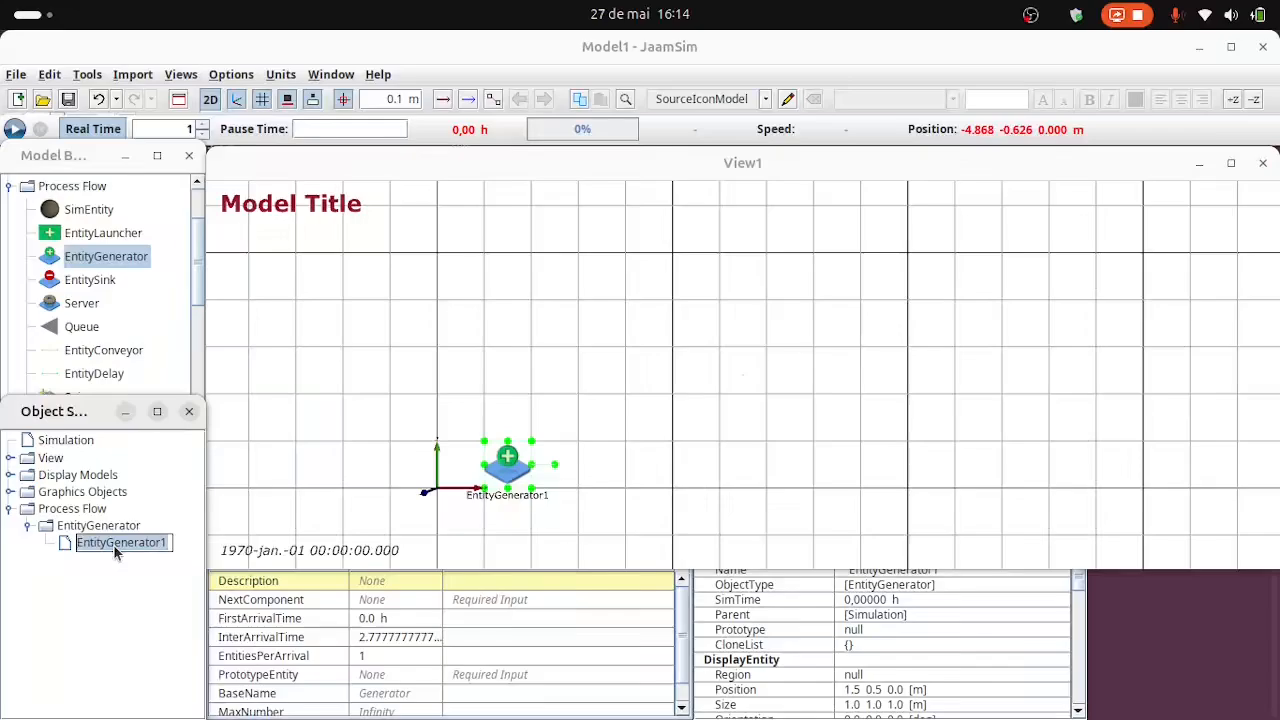
pyautogui.write('Chegada')
pyautogui.press('Return')
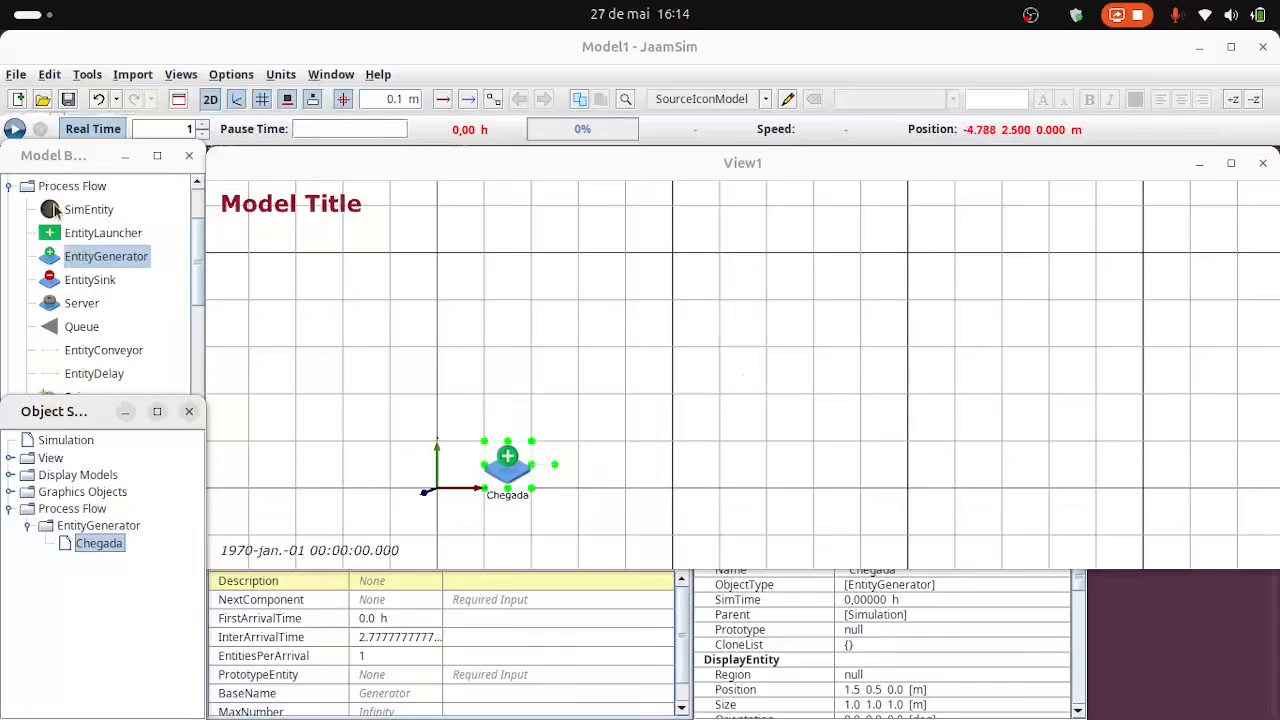
# Add a SimEntity above Chegada at about x 1.4 m, y 2.7 m and rename it Carro.
pyautogui.click(55, 210)
pyautogui.moveTo(58, 212); pyautogui.dragTo(506, 373)
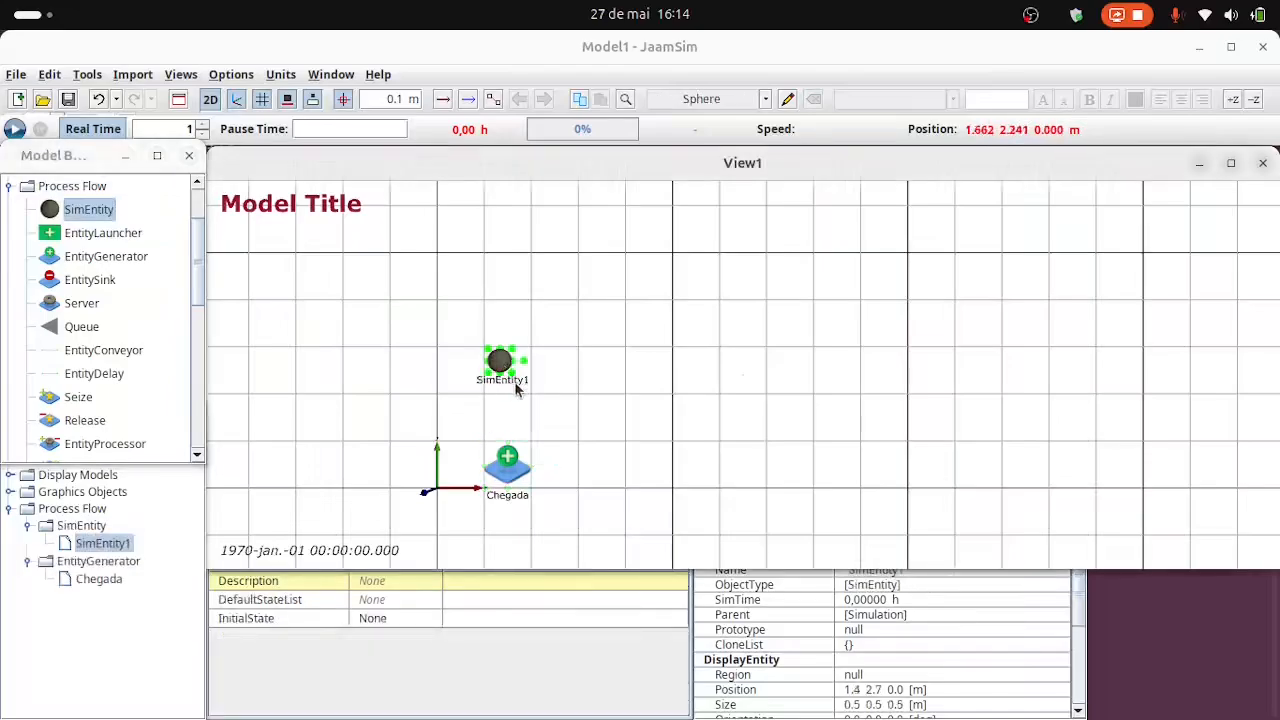
pyautogui.click(510, 382)
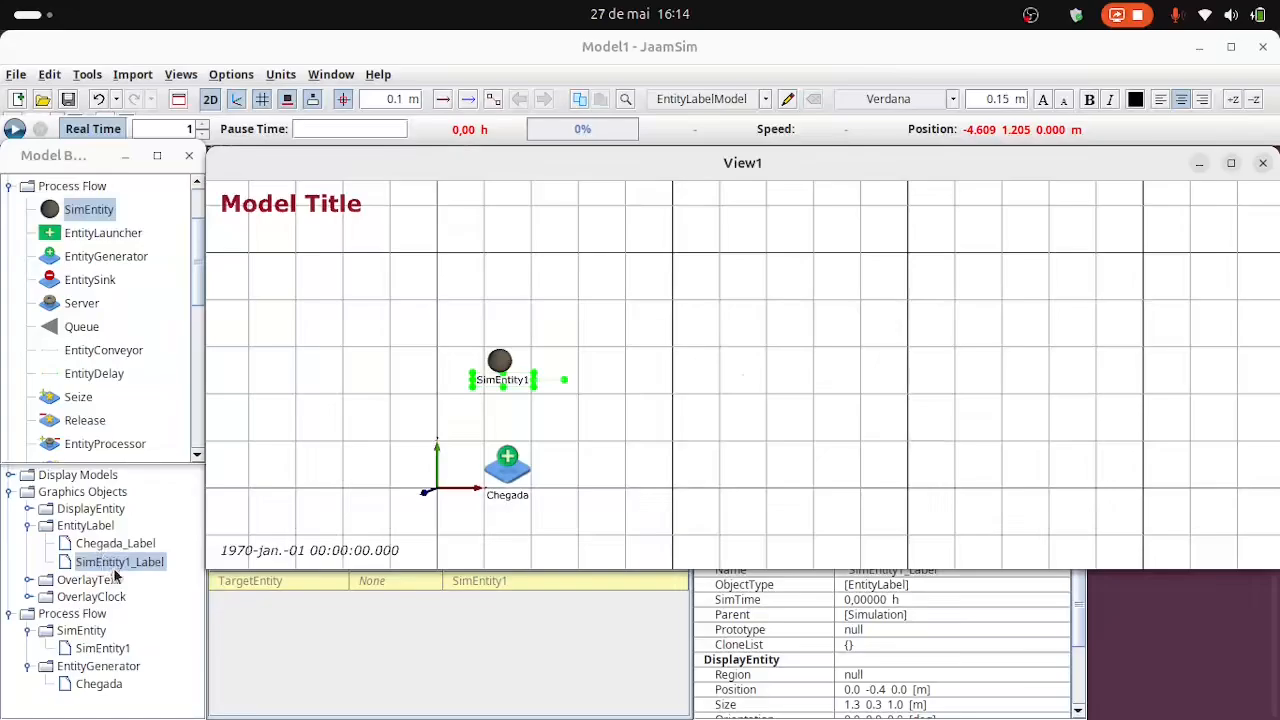
pyautogui.doubleClick(516, 385)
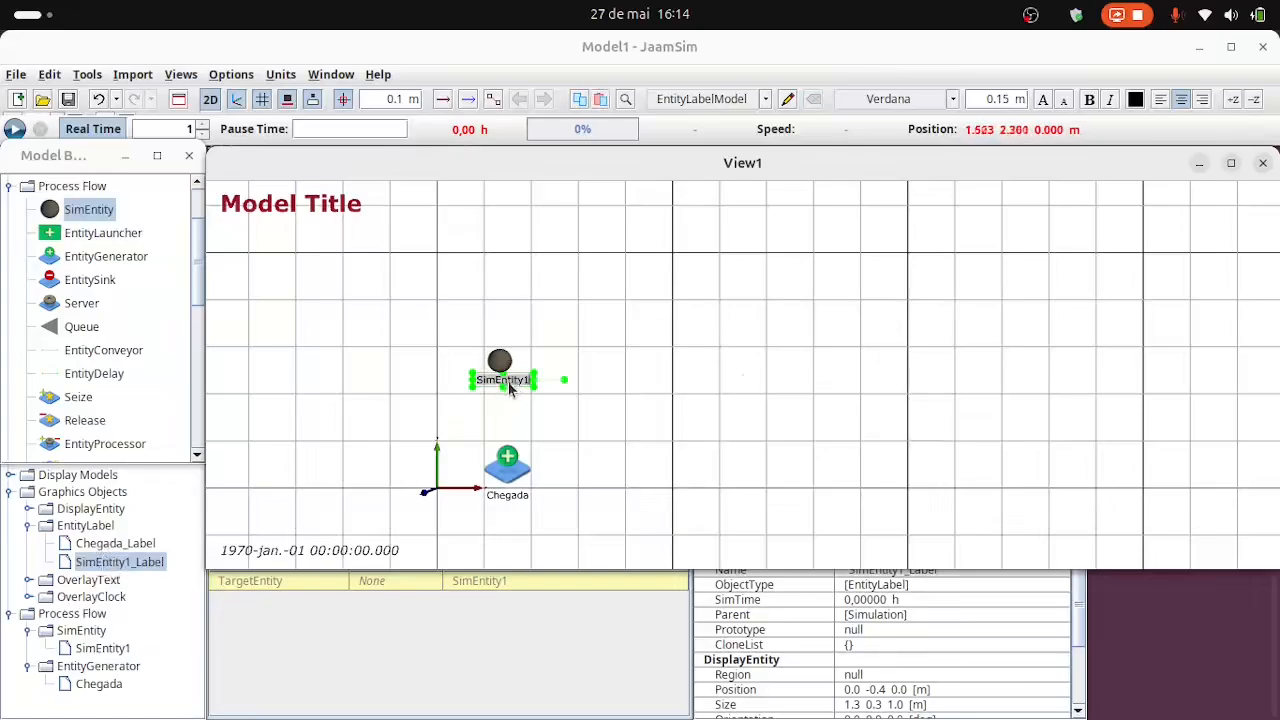
pyautogui.write('c')
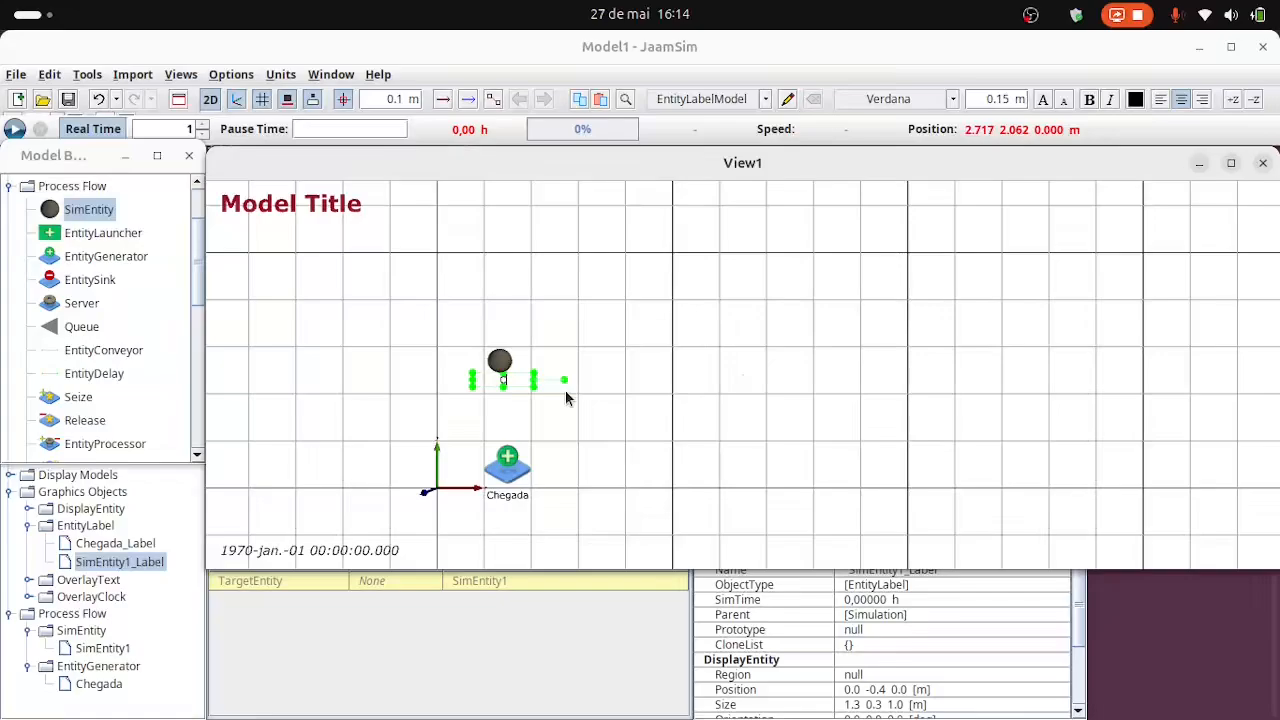
pyautogui.press('Return')
pyautogui.click(679, 449)
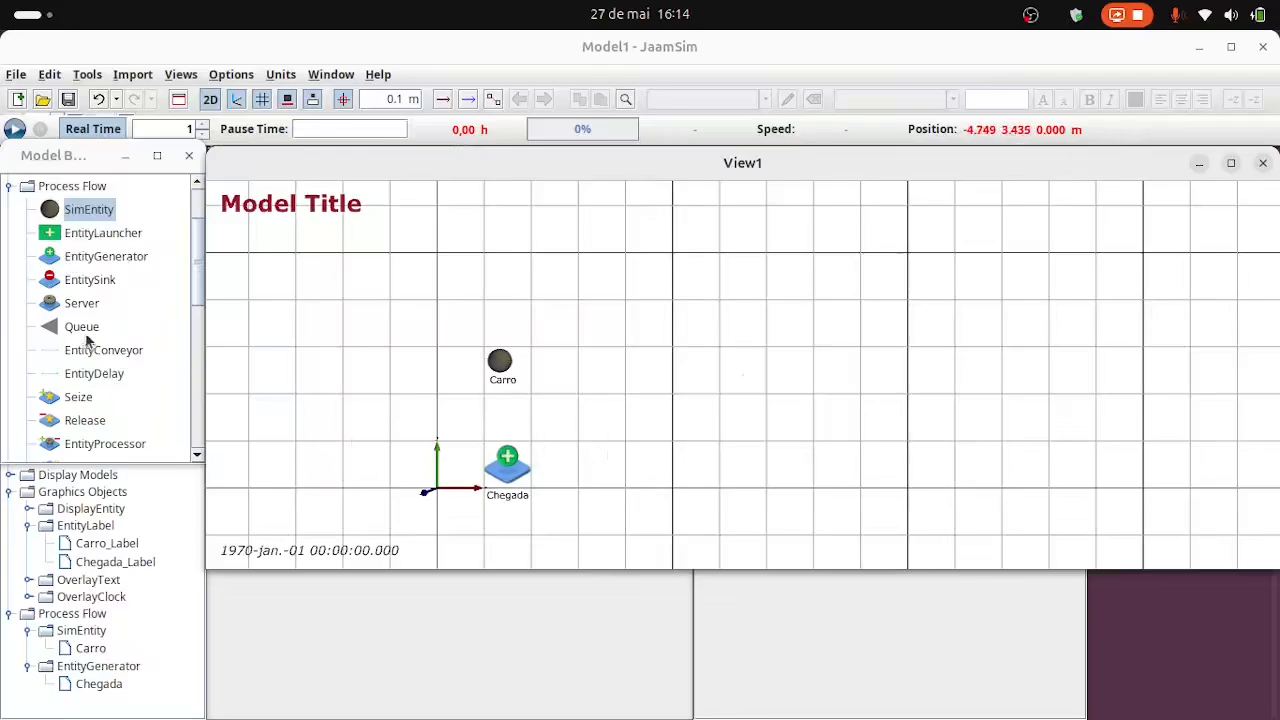
# Add a Queue on the same row as Chegada at about x 5.3 m, y 0.6 m and rename it Espera.
pyautogui.moveTo(52, 327); pyautogui.dragTo(689, 475)
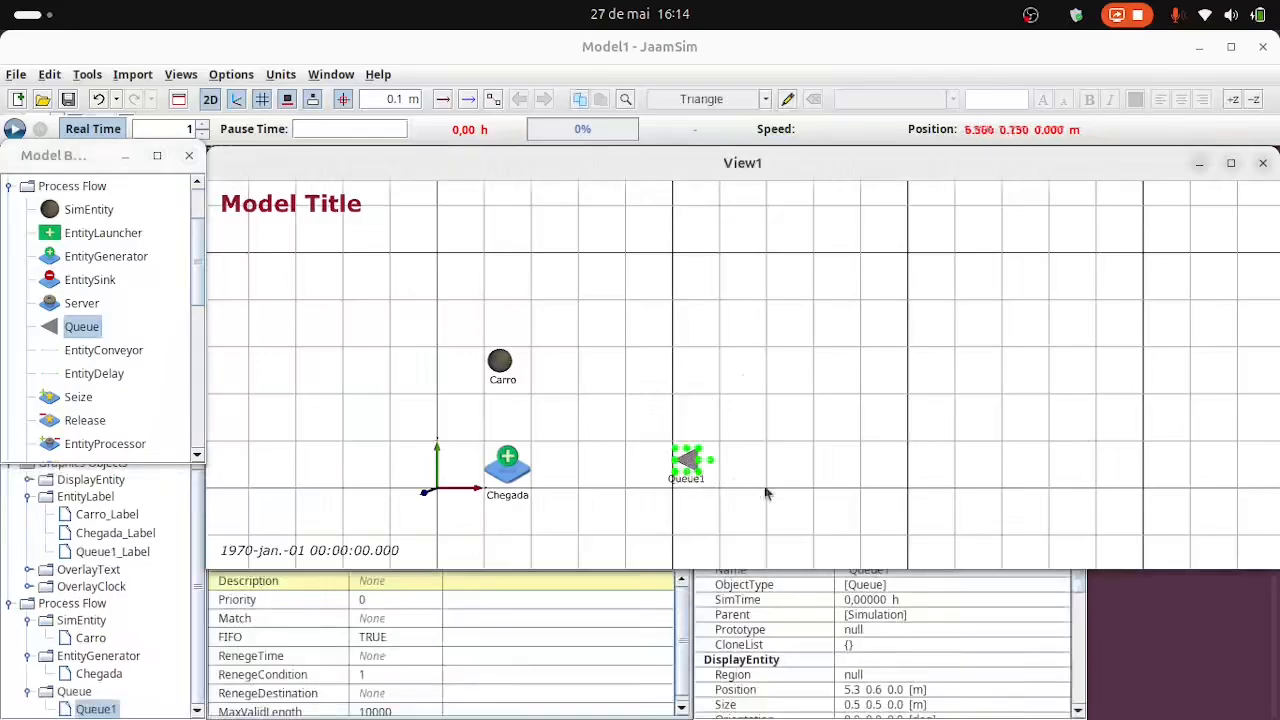
pyautogui.click(688, 479)
pyautogui.write('Es')
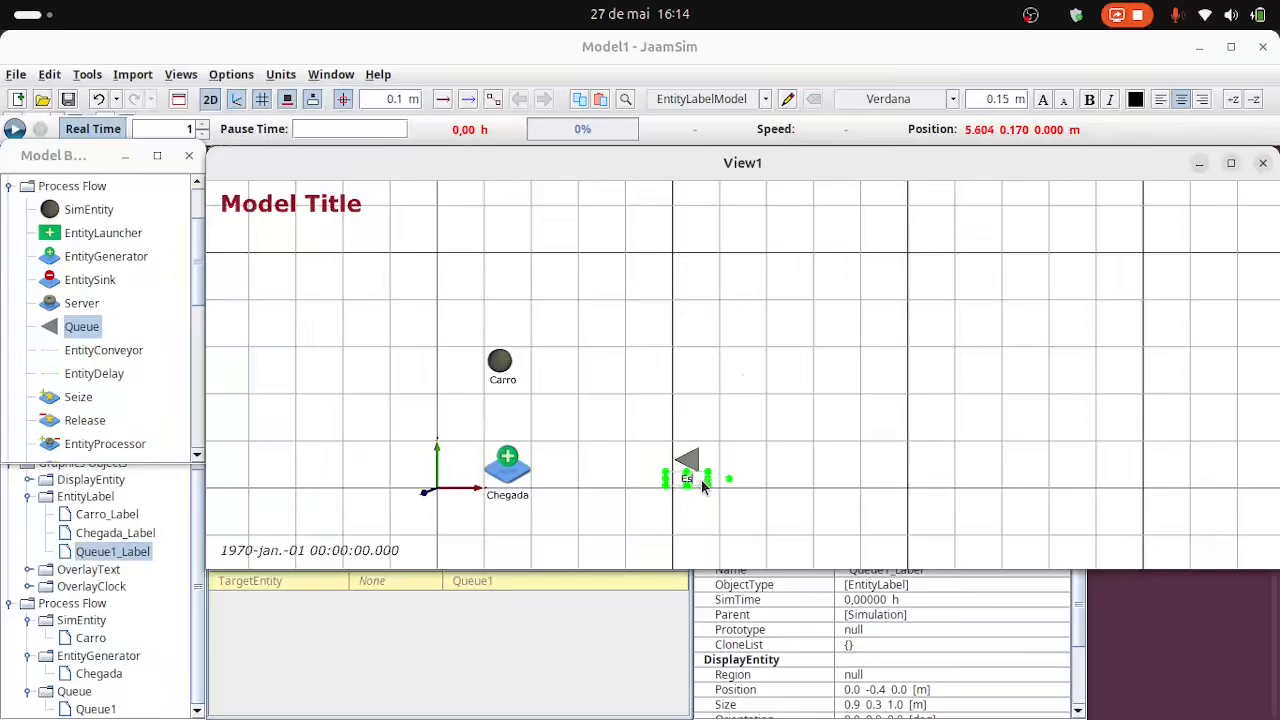
pyautogui.write('pera')
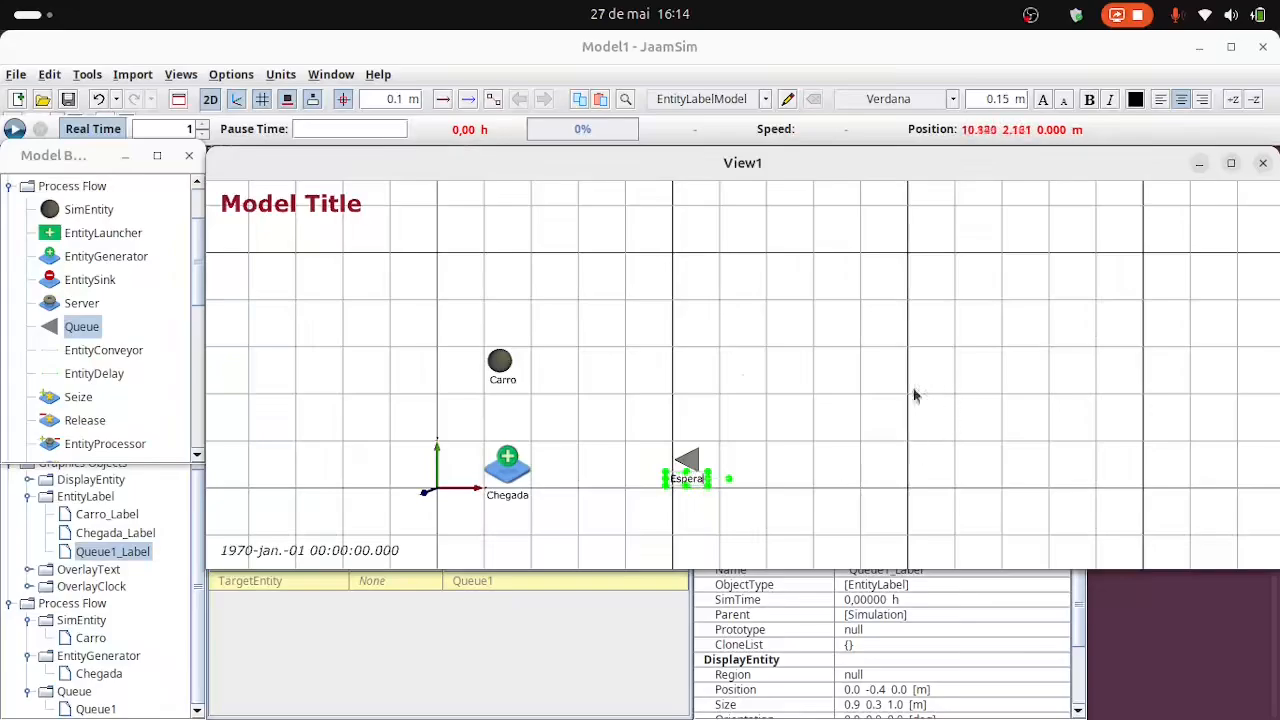
pyautogui.press('Return')
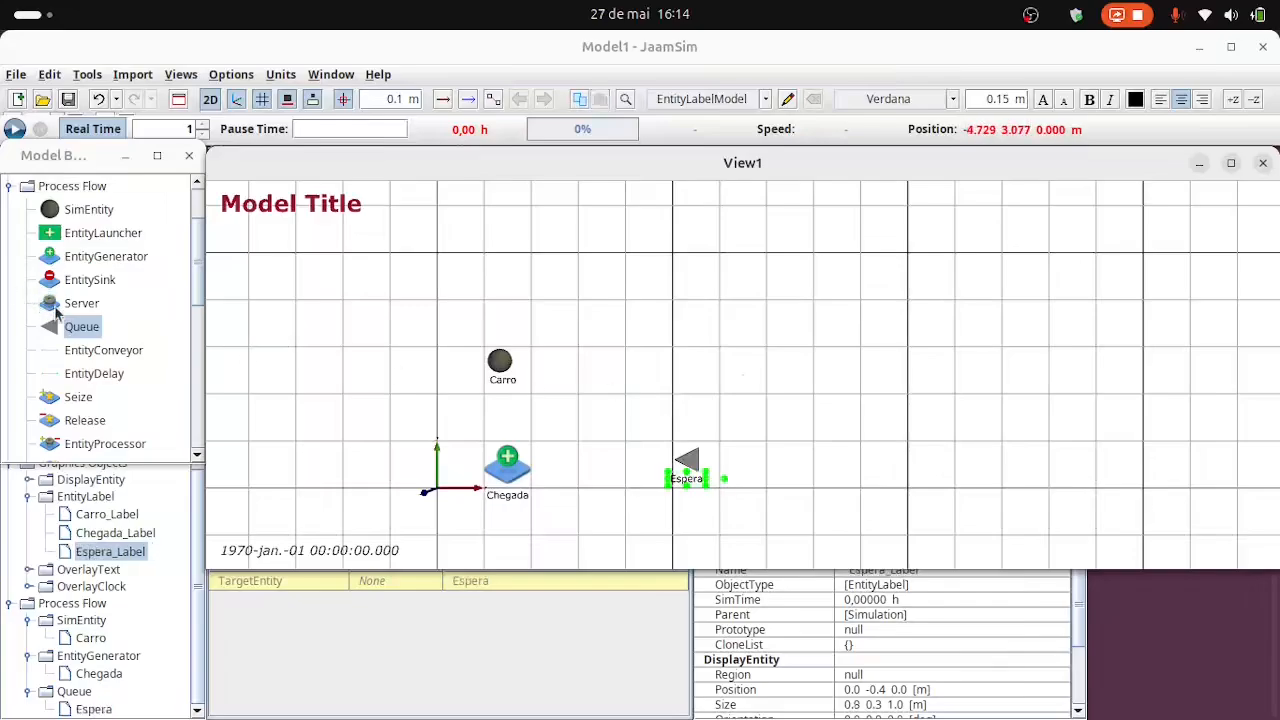
# Add a Server just right of the Espera queue and position it at x 6.5 m, y 0.5 m.
pyautogui.moveTo(75, 304); pyautogui.dragTo(745, 460)
pyautogui.press('Down')
pyautogui.press('Down')
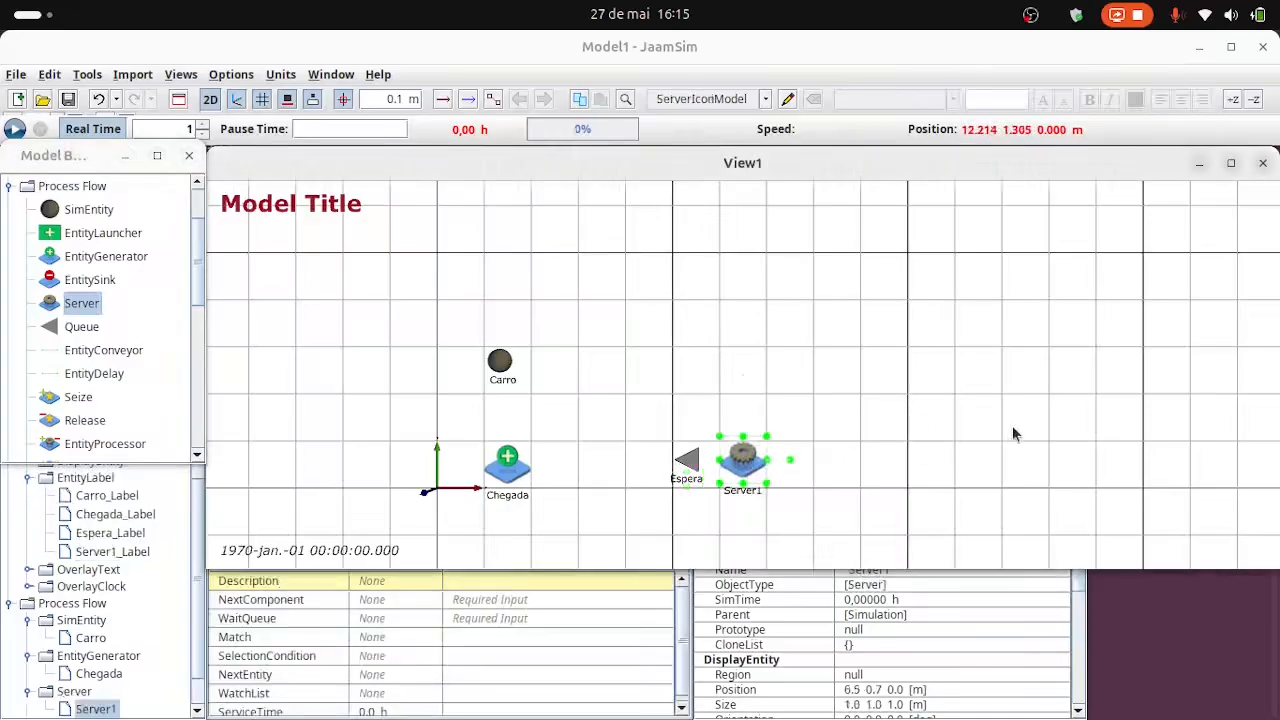
# Rename the server as Lavando.
pyautogui.click(742, 497)
pyautogui.press('BackSpace')
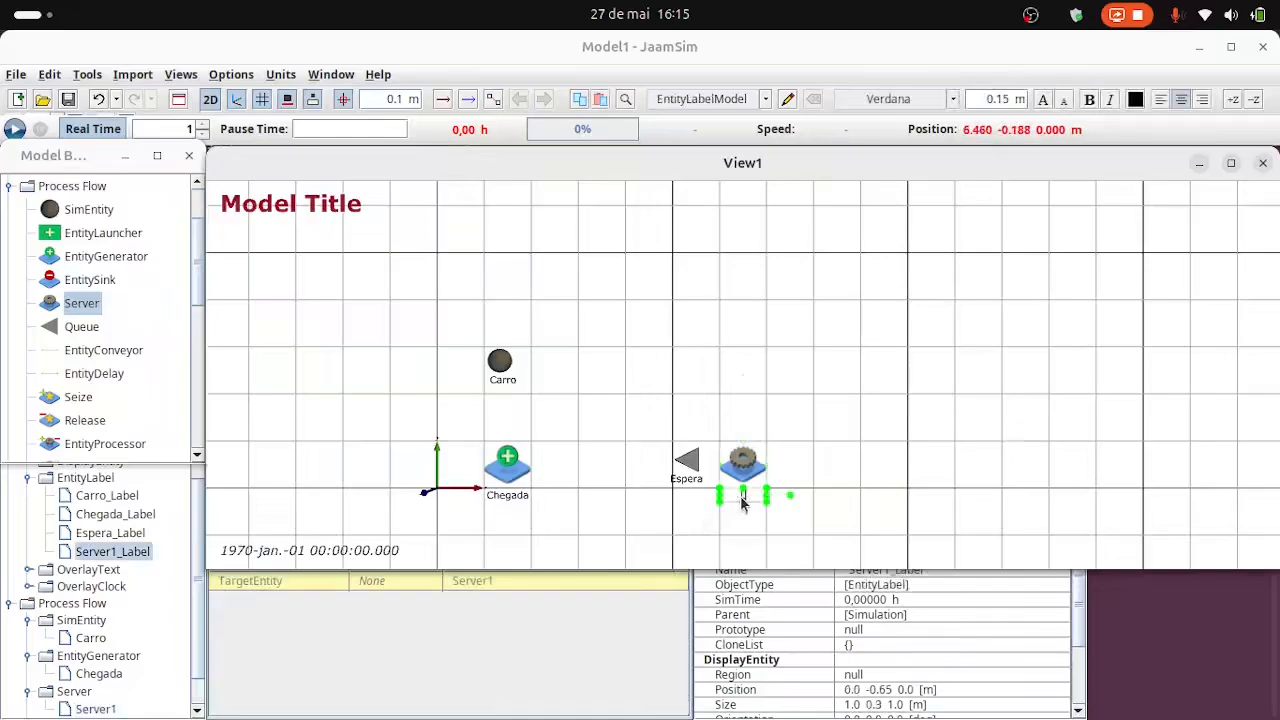
pyautogui.write('Lvando')
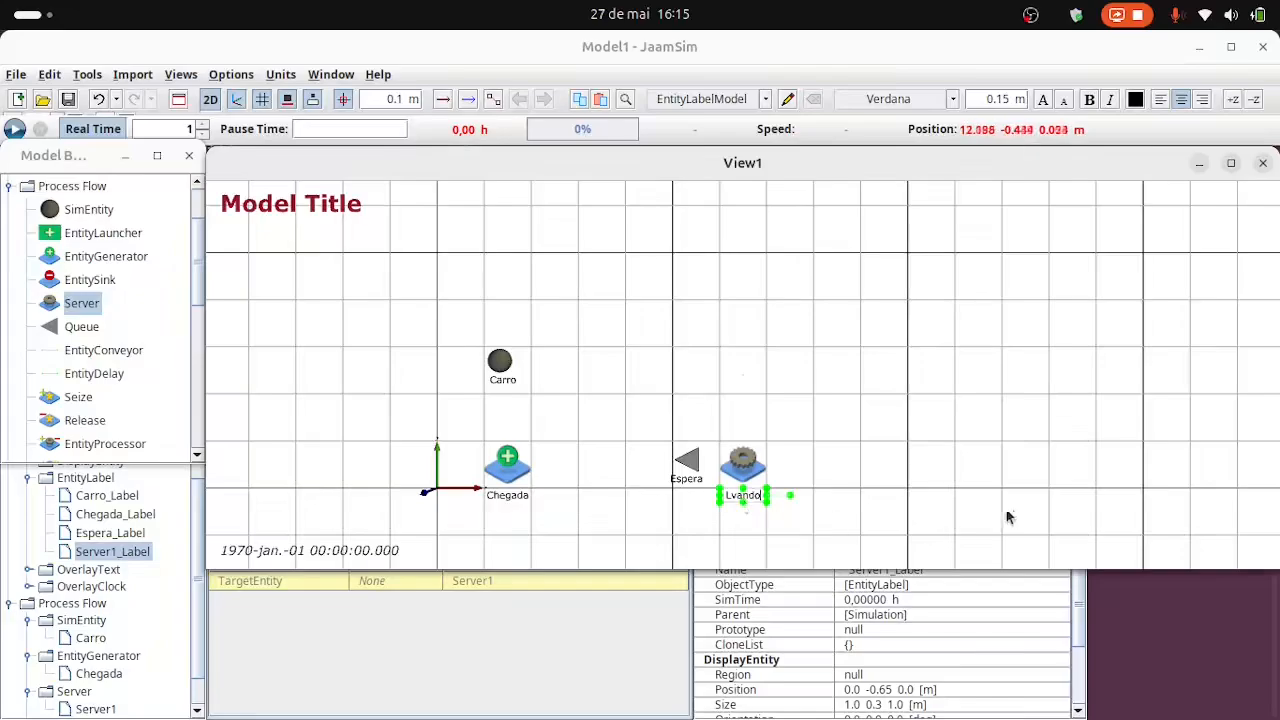
pyautogui.press('Left')
pyautogui.press('Left')
pyautogui.press('Left')
pyautogui.press('Left')
pyautogui.press('Left')
pyautogui.write('a')
pyautogui.press('Return')
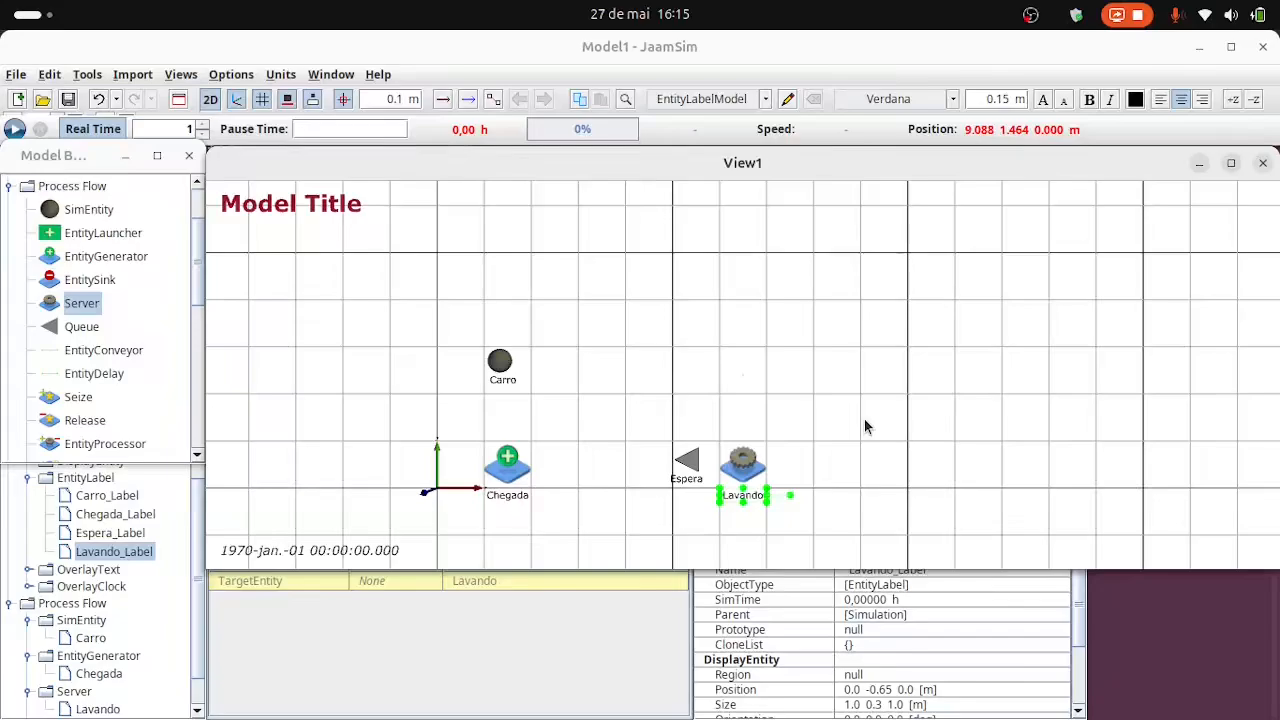
pyautogui.click(866, 427)
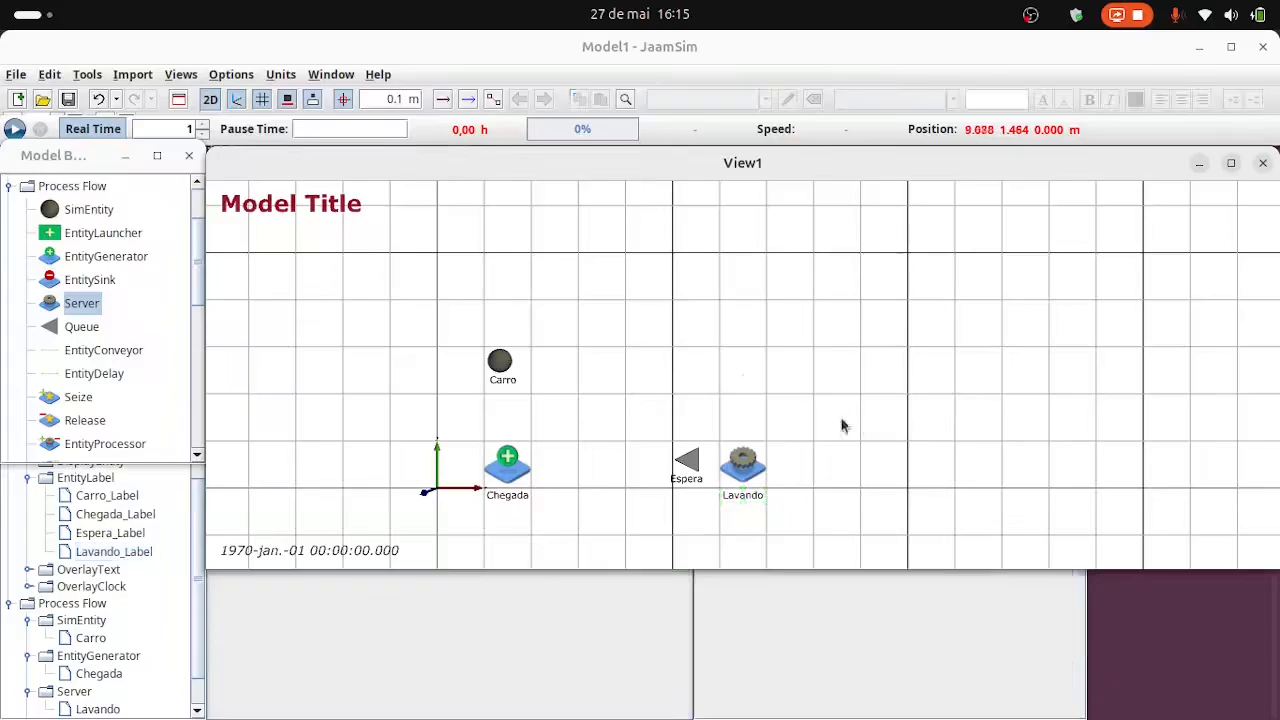
# Add an EntitySink to the right of Lavando and position it at x 10.5 m, y 0.5 m.
pyautogui.click(57, 285)
pyautogui.moveTo(57, 287); pyautogui.dragTo(938, 468)
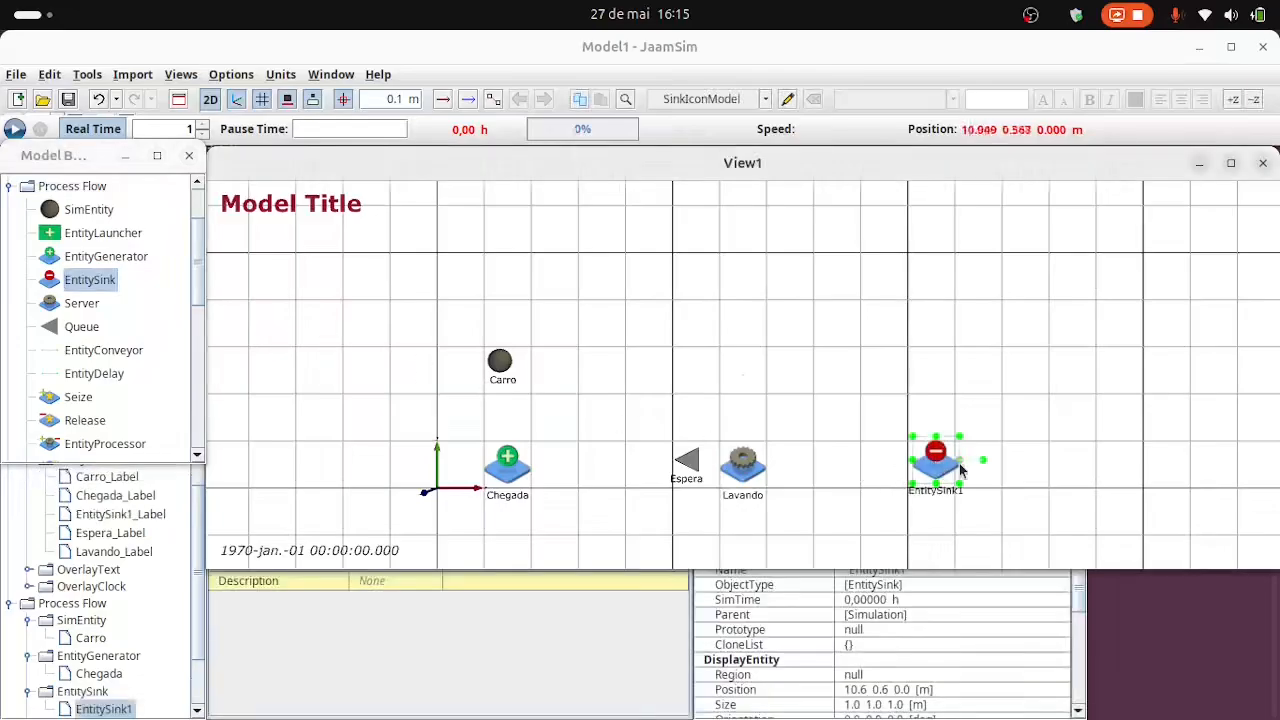
pyautogui.press('Left')
pyautogui.press('Down')
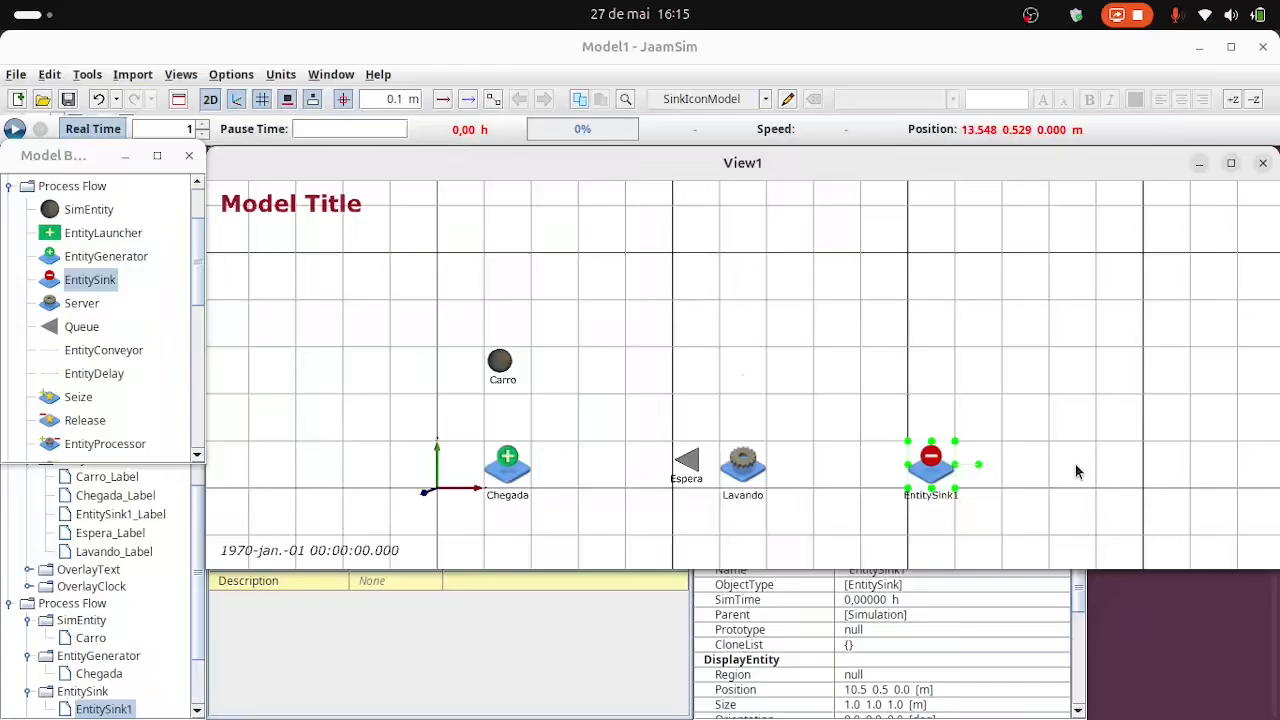
# Rename the entity sink as Saida.
pyautogui.click(928, 500)
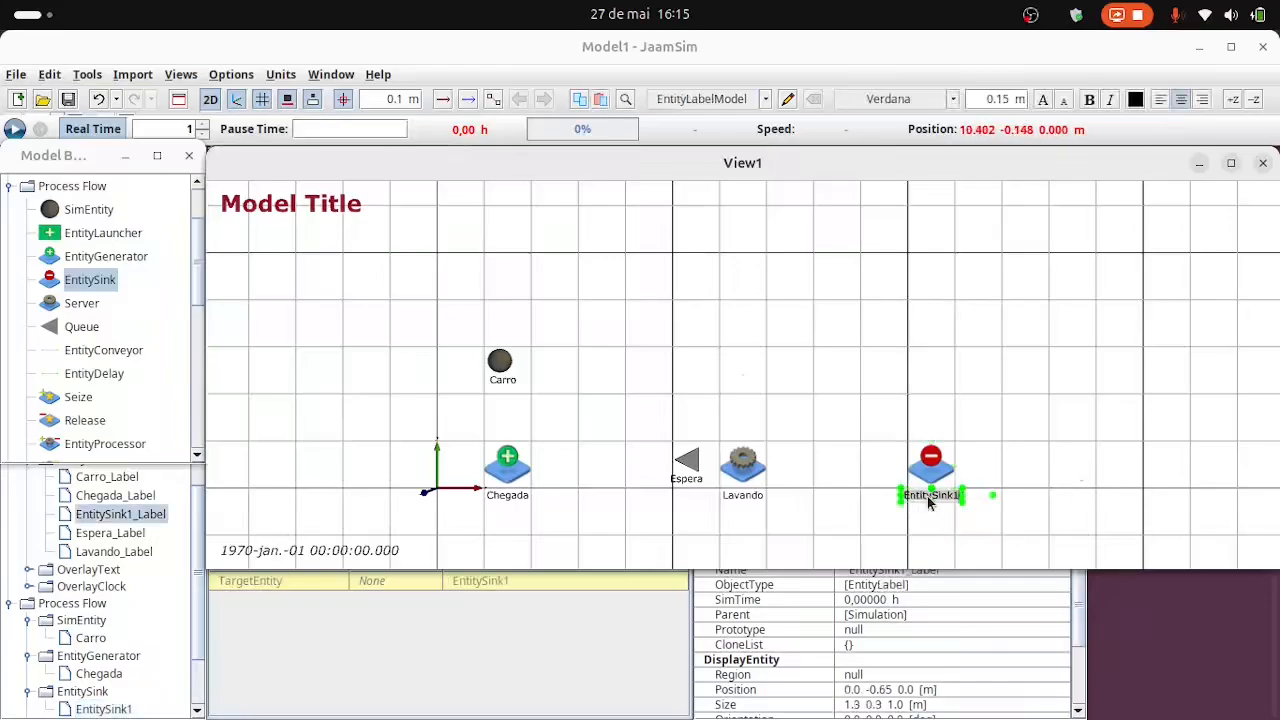
pyautogui.write('S')
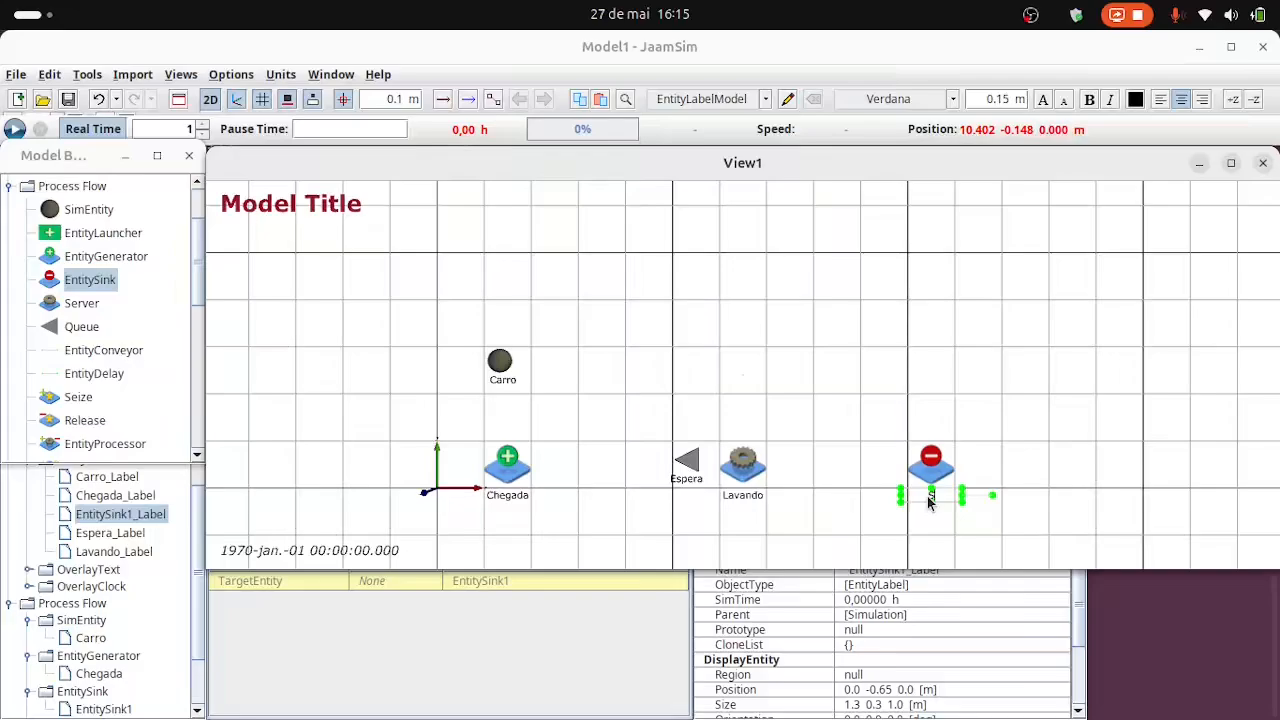
pyautogui.write('aida')
pyautogui.press('Return')
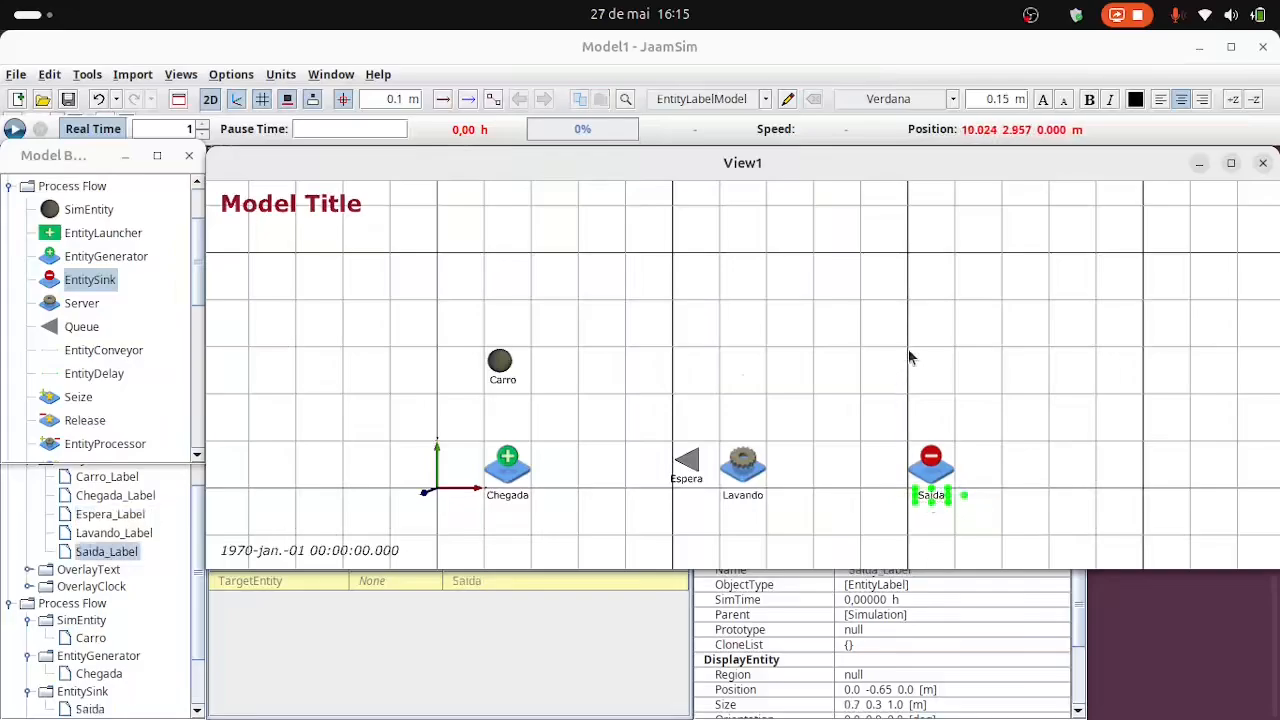
pyautogui.click(834, 385)
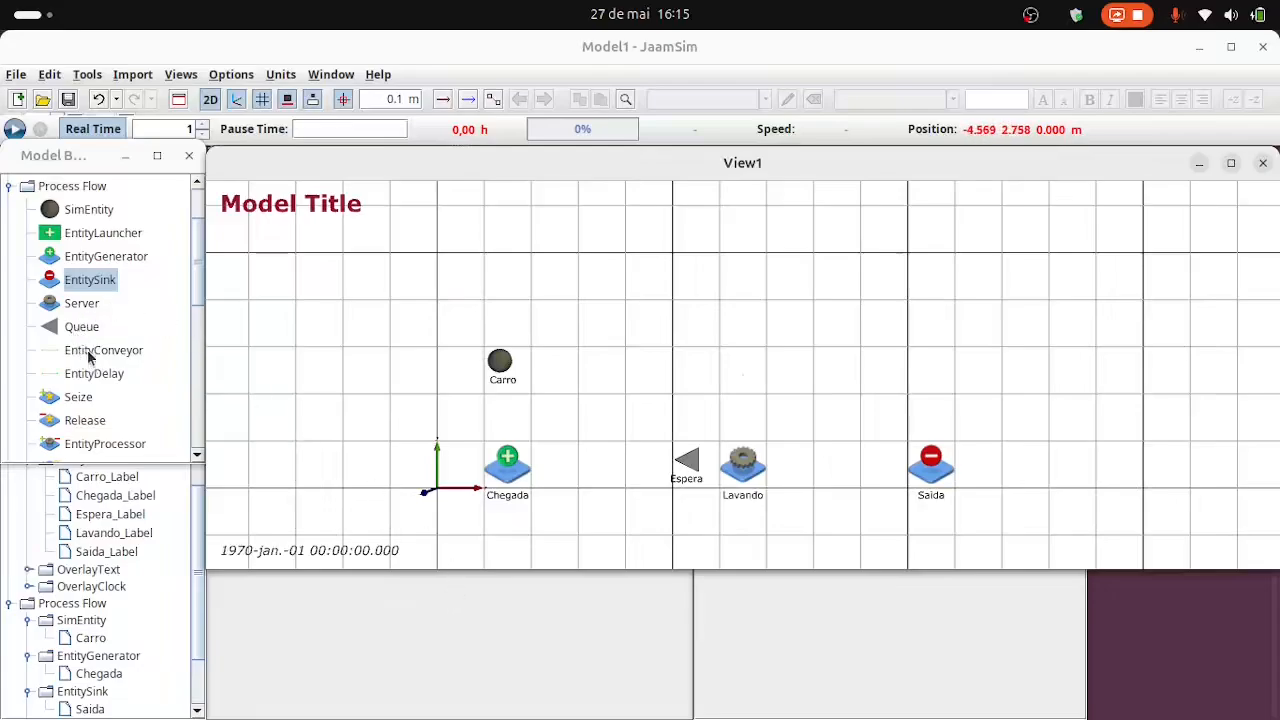
# Add an EntityConveyor and stretch it horizontally from the Chegada generator to the Espera queue.
pyautogui.moveTo(89, 357); pyautogui.dragTo(573, 470)
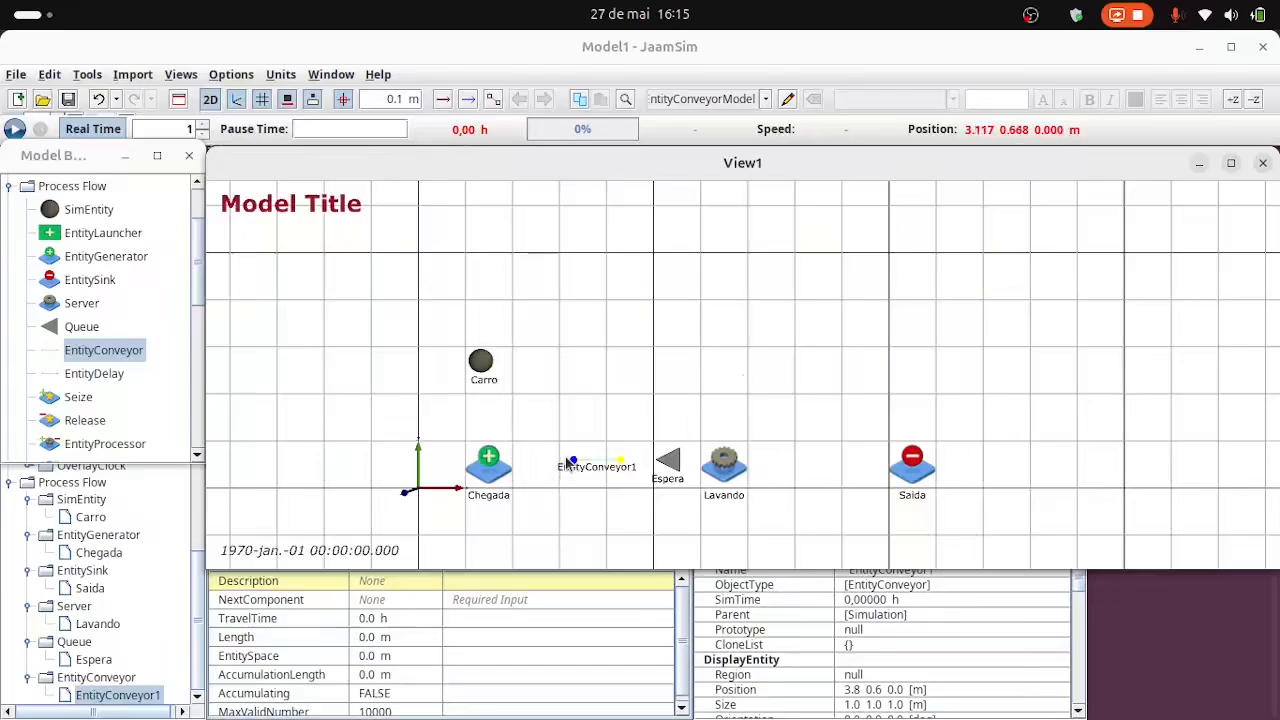
pyautogui.keyDown('ctrl'); pyautogui.moveTo(571, 458); pyautogui.dragTo(553, 473); pyautogui.keyUp('ctrl')
pyautogui.moveTo(533, 480); pyautogui.dragTo(519, 471)
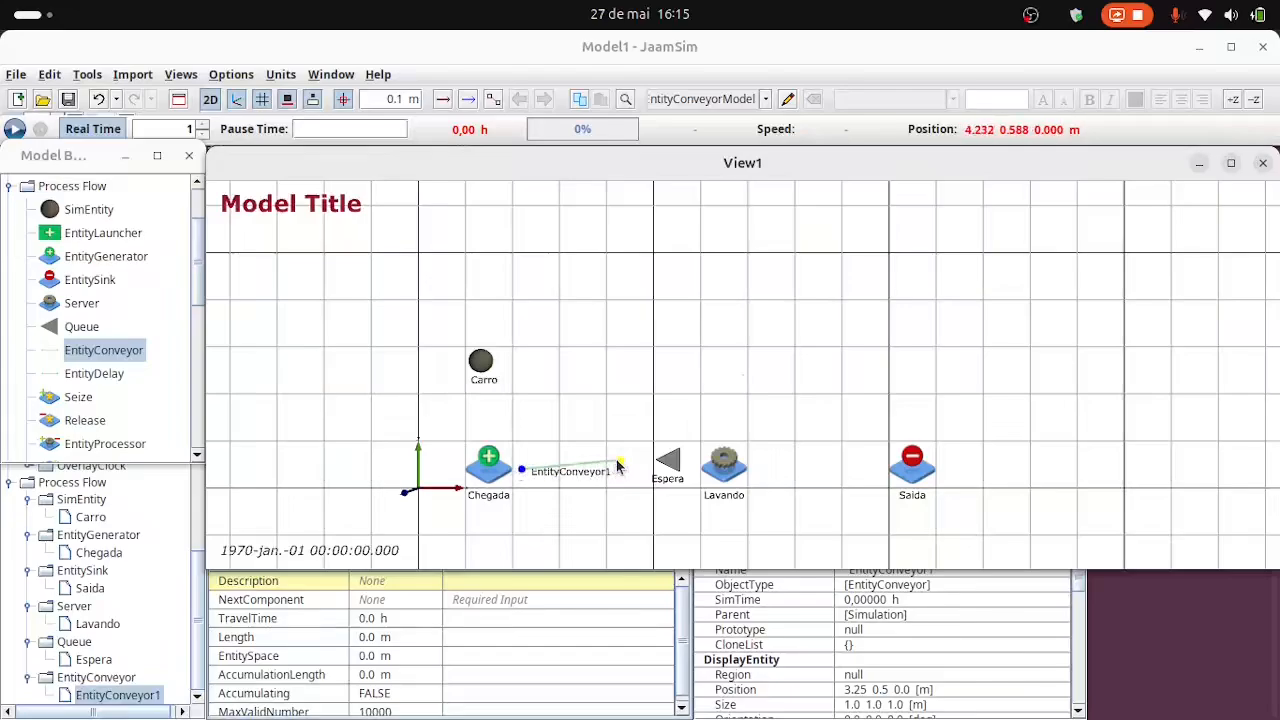
pyautogui.moveTo(619, 465); pyautogui.dragTo(655, 472)
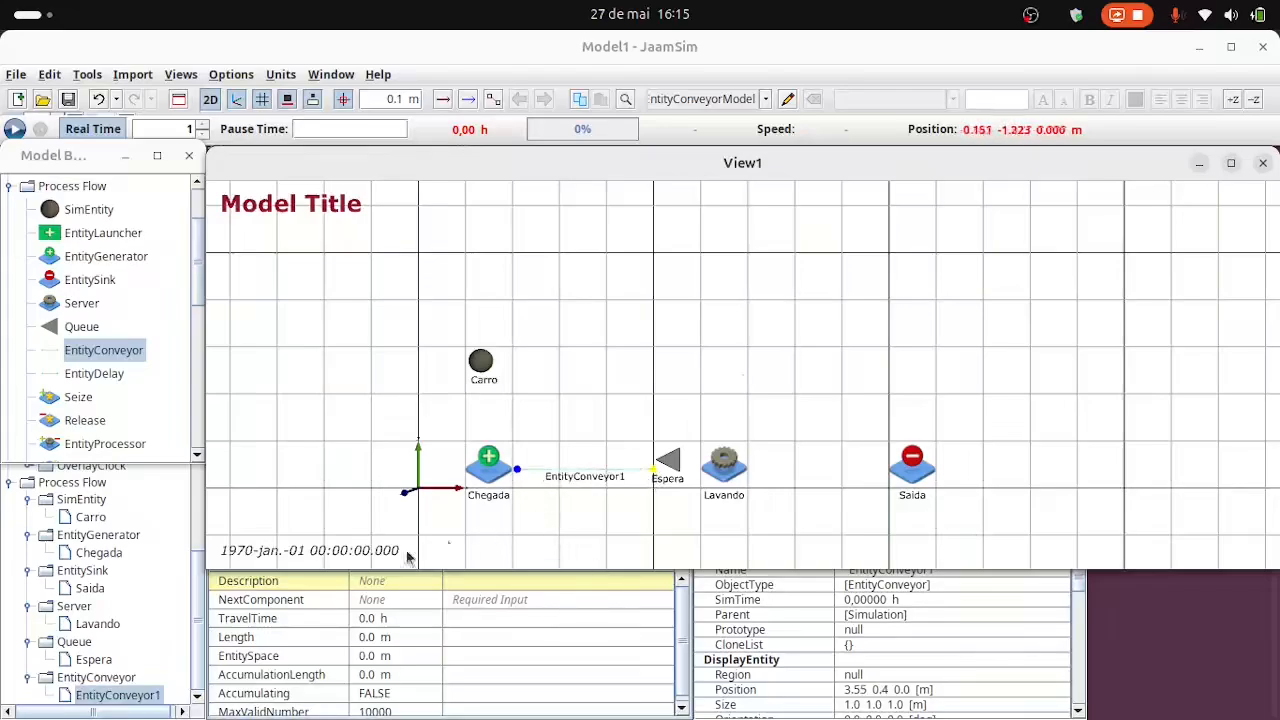
# Rename the conveyor between Chegada and Espera as Transporte1.
pyautogui.click(139, 697)
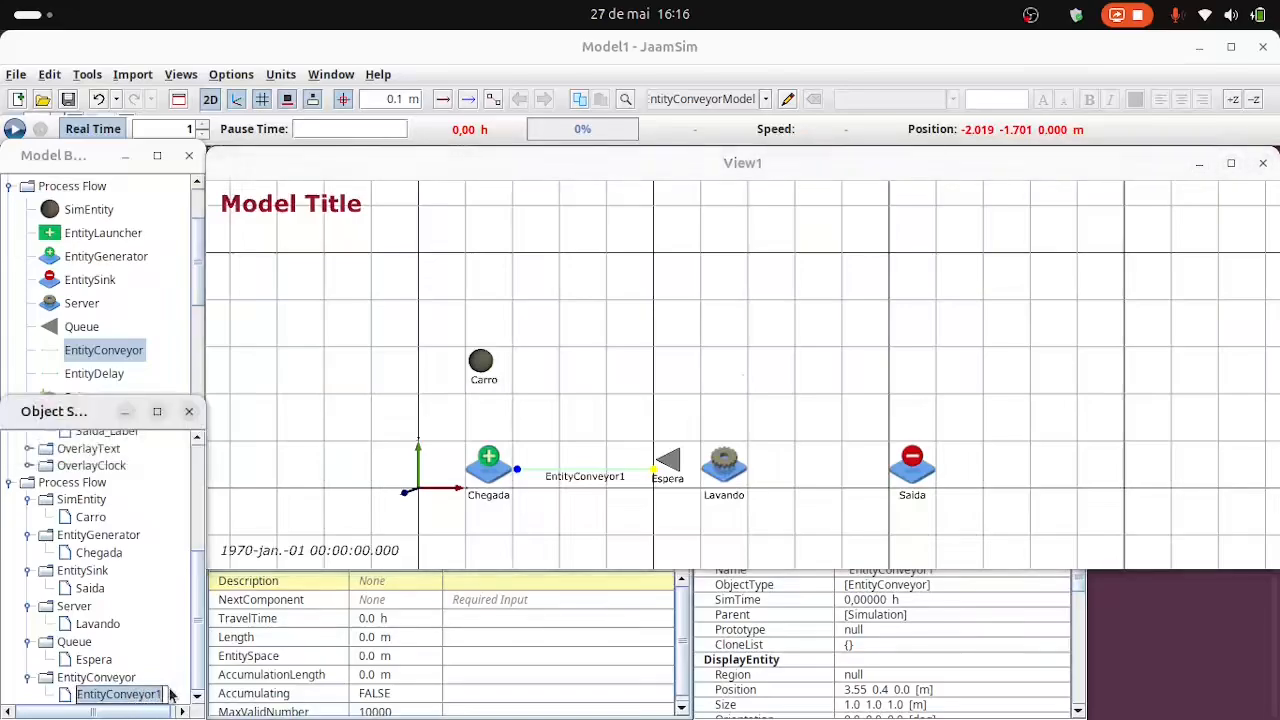
pyautogui.write('Transporte1')
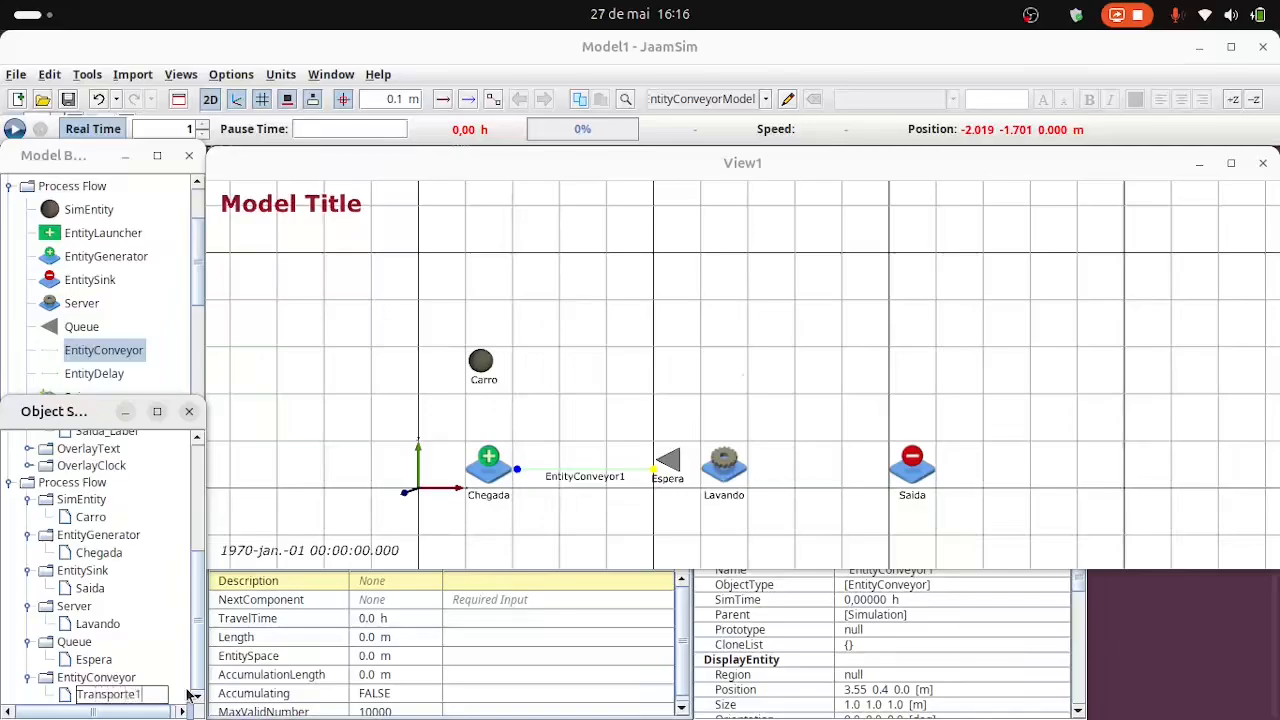
pyautogui.click(371, 417)
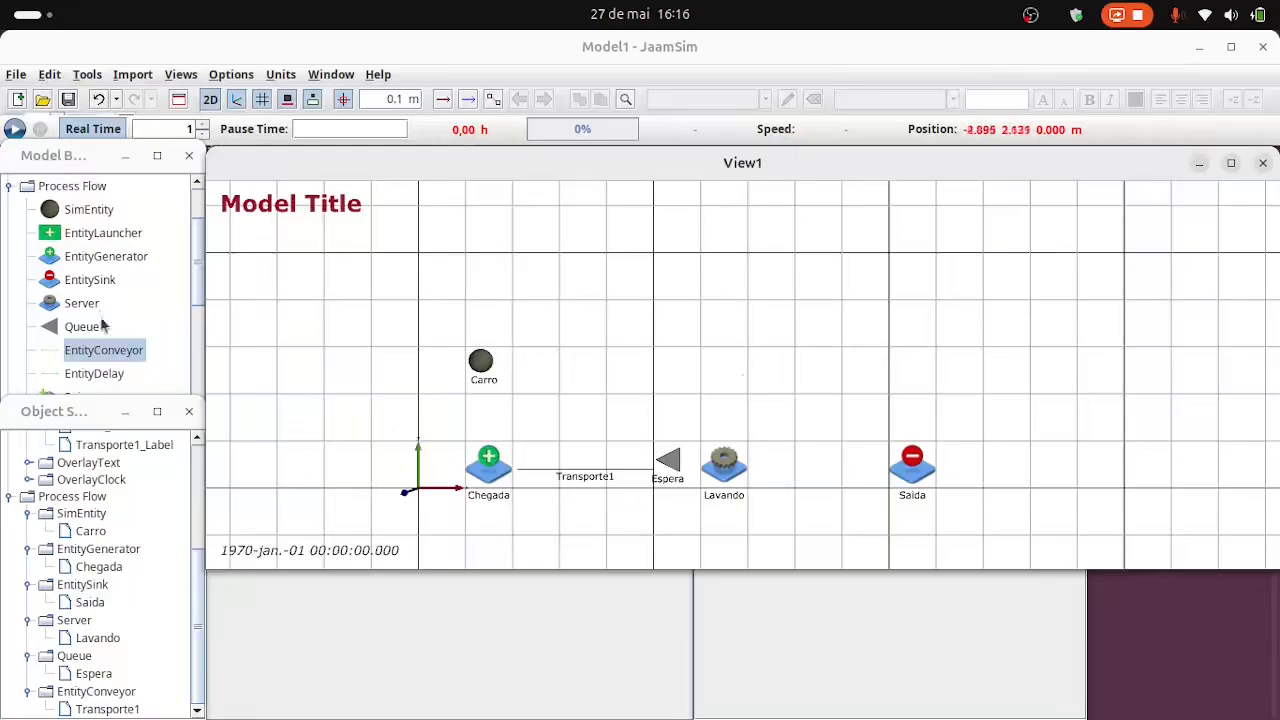
# Add a second EntityConveyor stretched horizontally from the Lavando server to the Saida sink and rename it as Transporte2.
pyautogui.moveTo(76, 352); pyautogui.dragTo(752, 476)
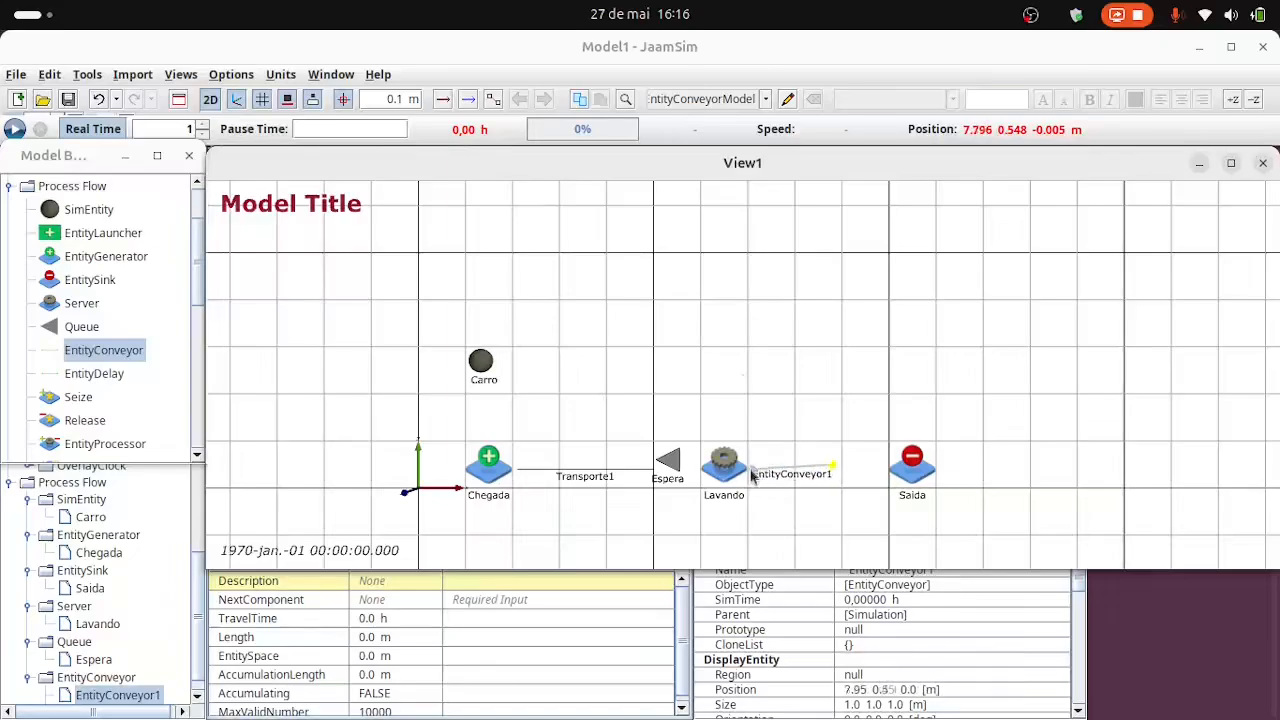
pyautogui.moveTo(835, 465); pyautogui.dragTo(893, 480)
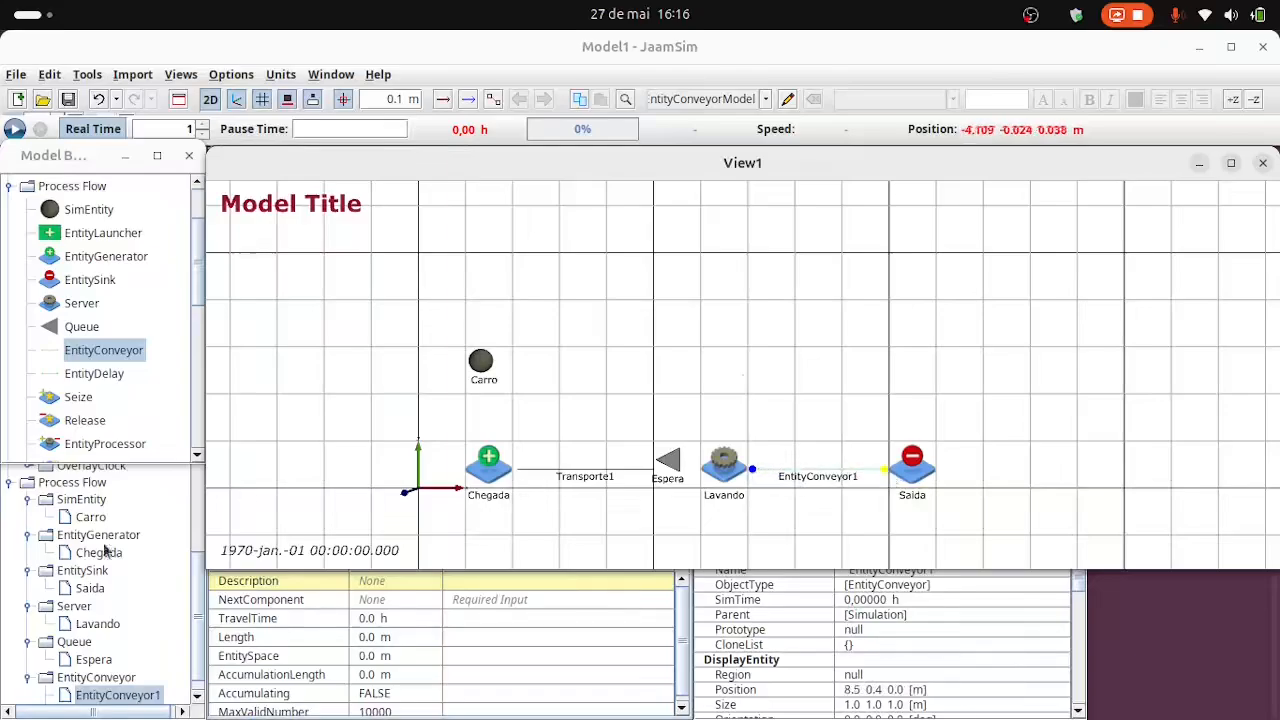
pyautogui.scroll(-1, 100, 650)
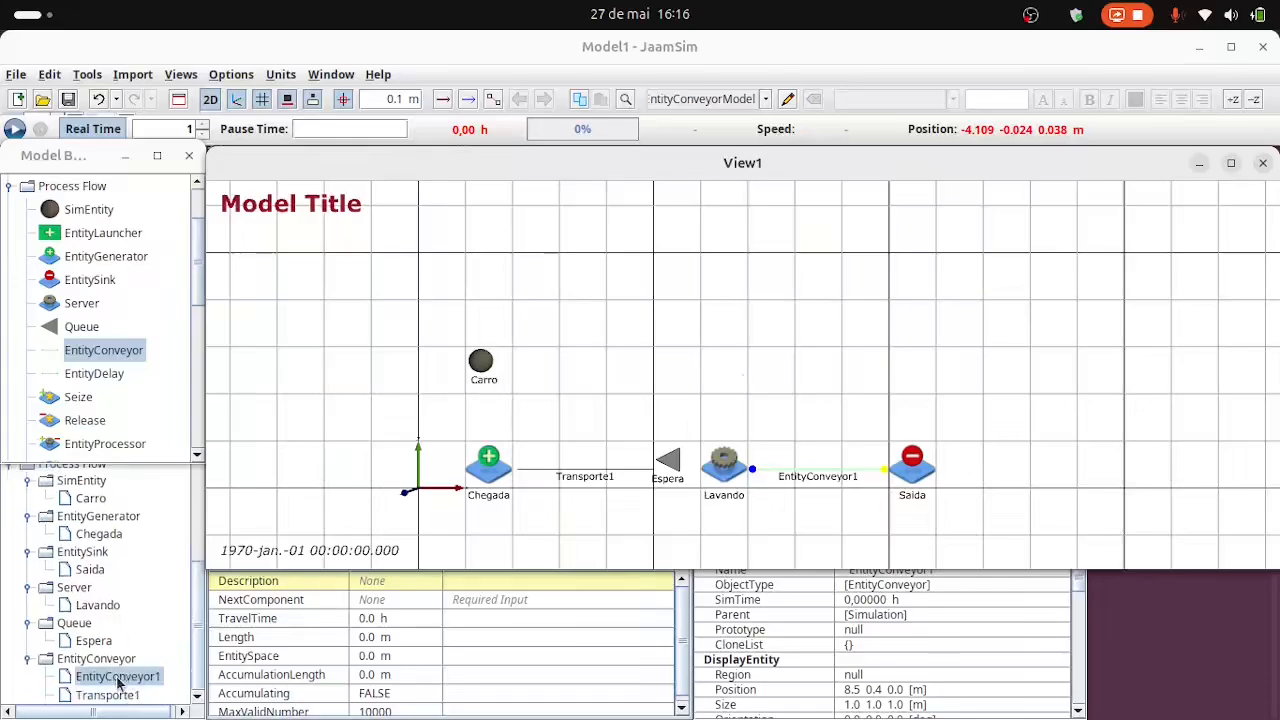
pyautogui.click(118, 679)
pyautogui.click(119, 678)
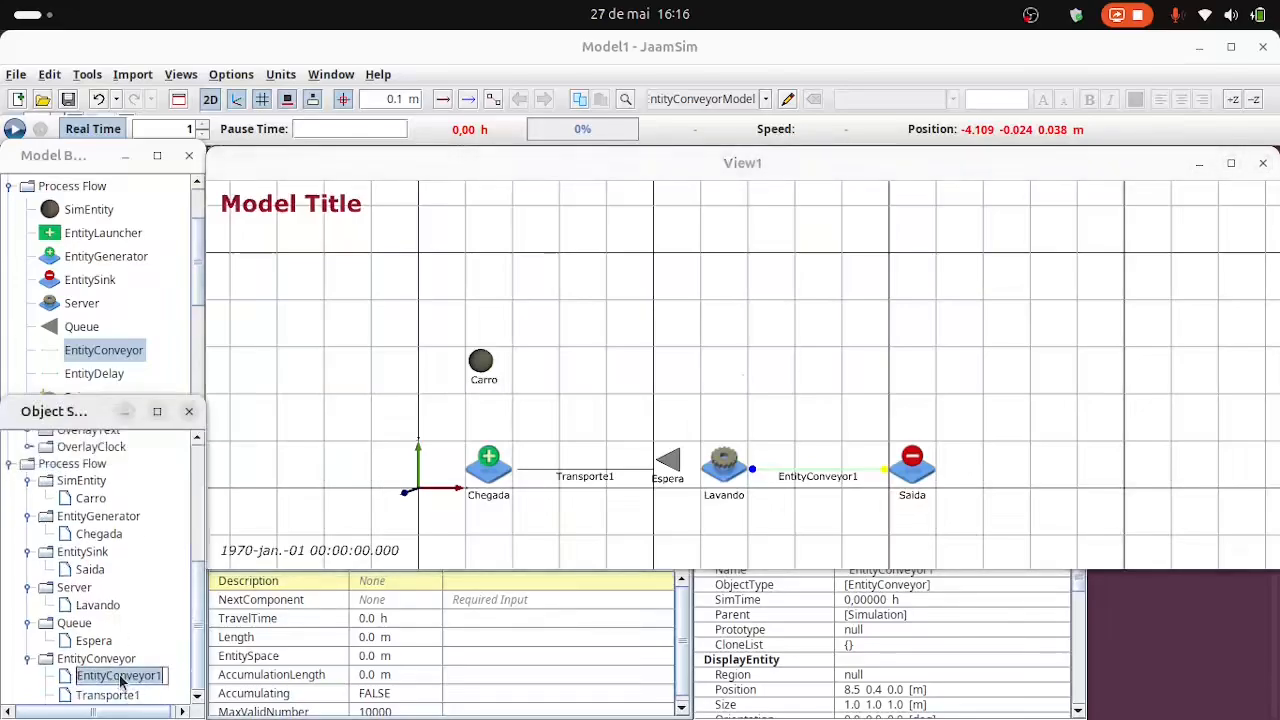
pyautogui.write('Transporte')
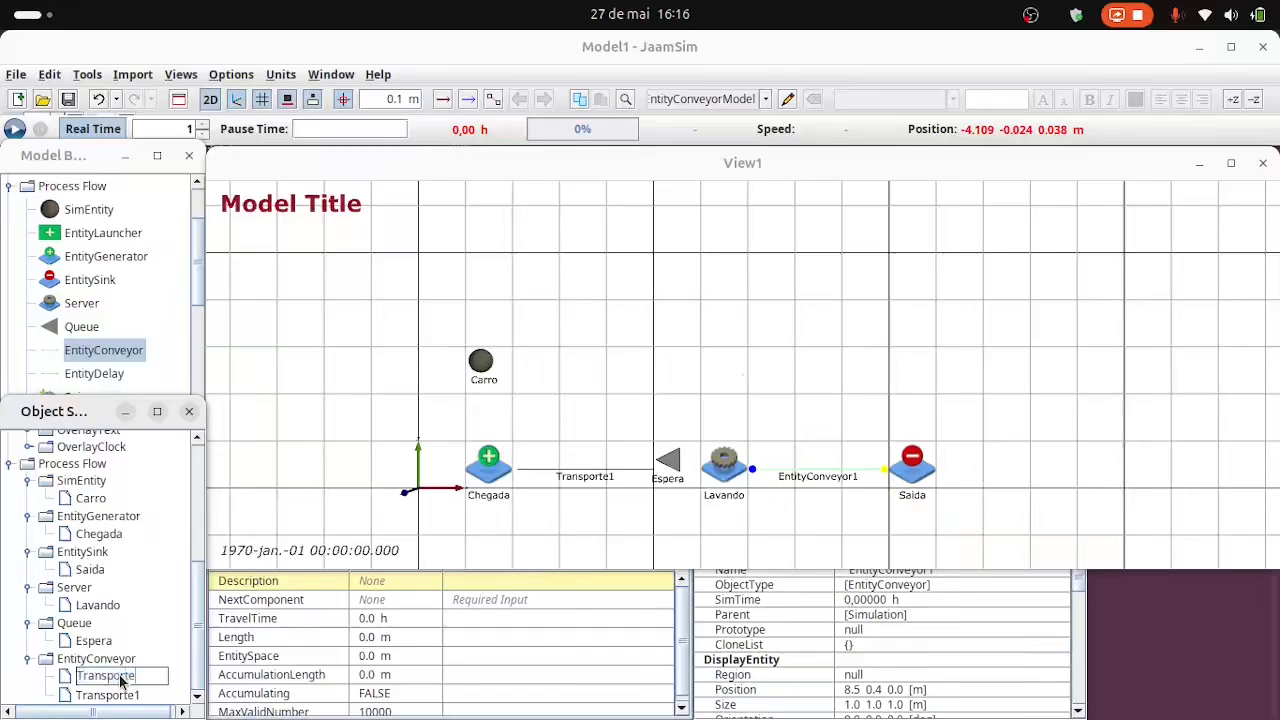
pyautogui.write('2')
pyautogui.press('Return')
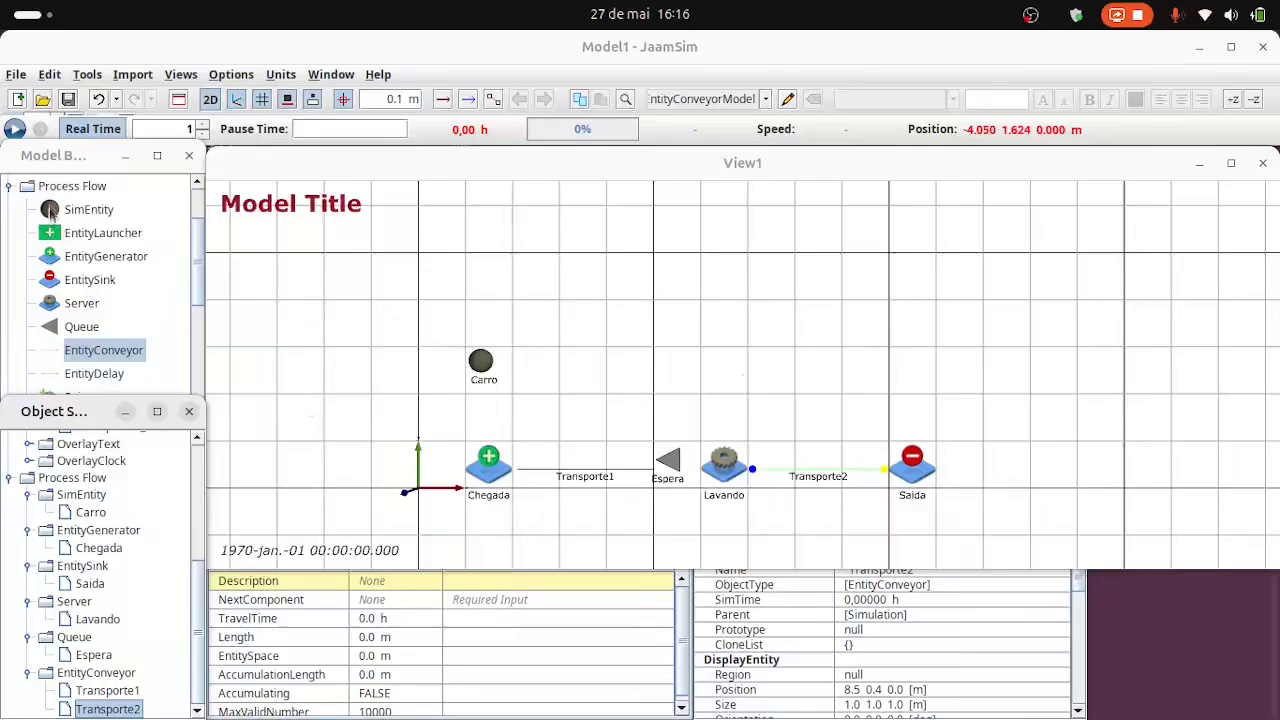
# Add two ExponentialDistribution objects above the process line, at x 3.5 m, y 4.5 m and x 7.5 m, y 4.5 m.
pyautogui.scroll(3, 110, 270)
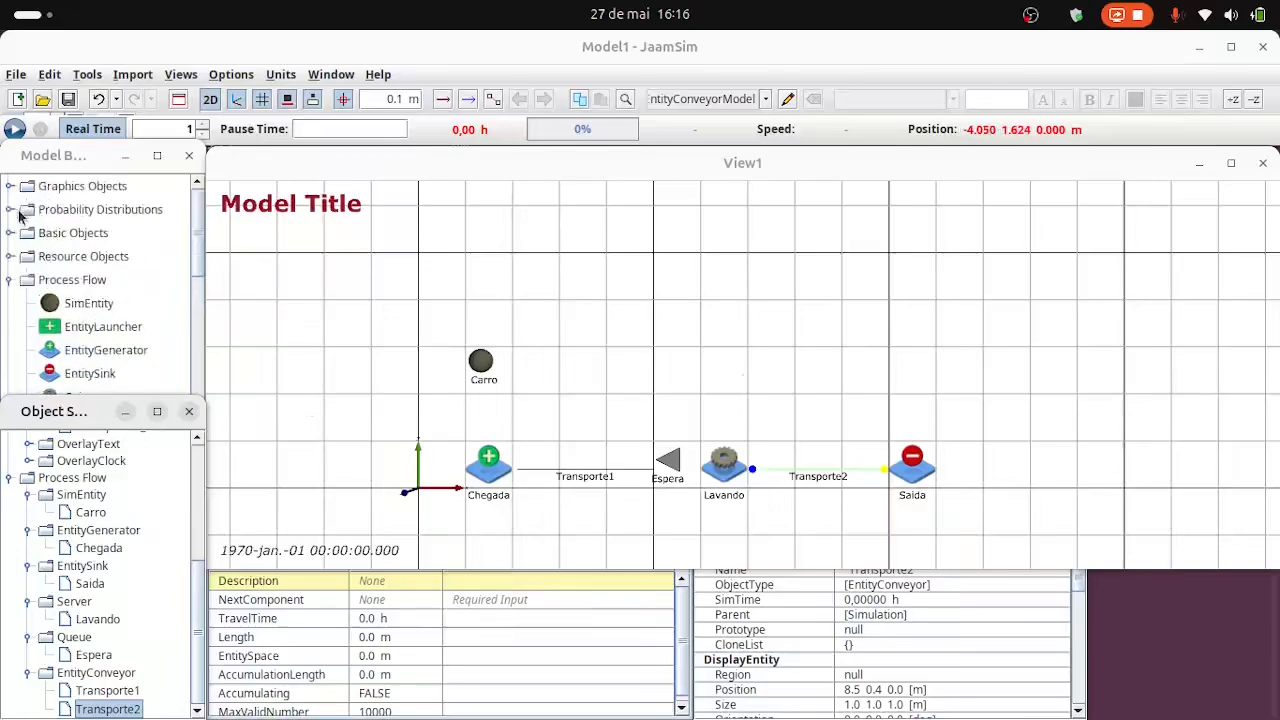
pyautogui.click(12, 210)
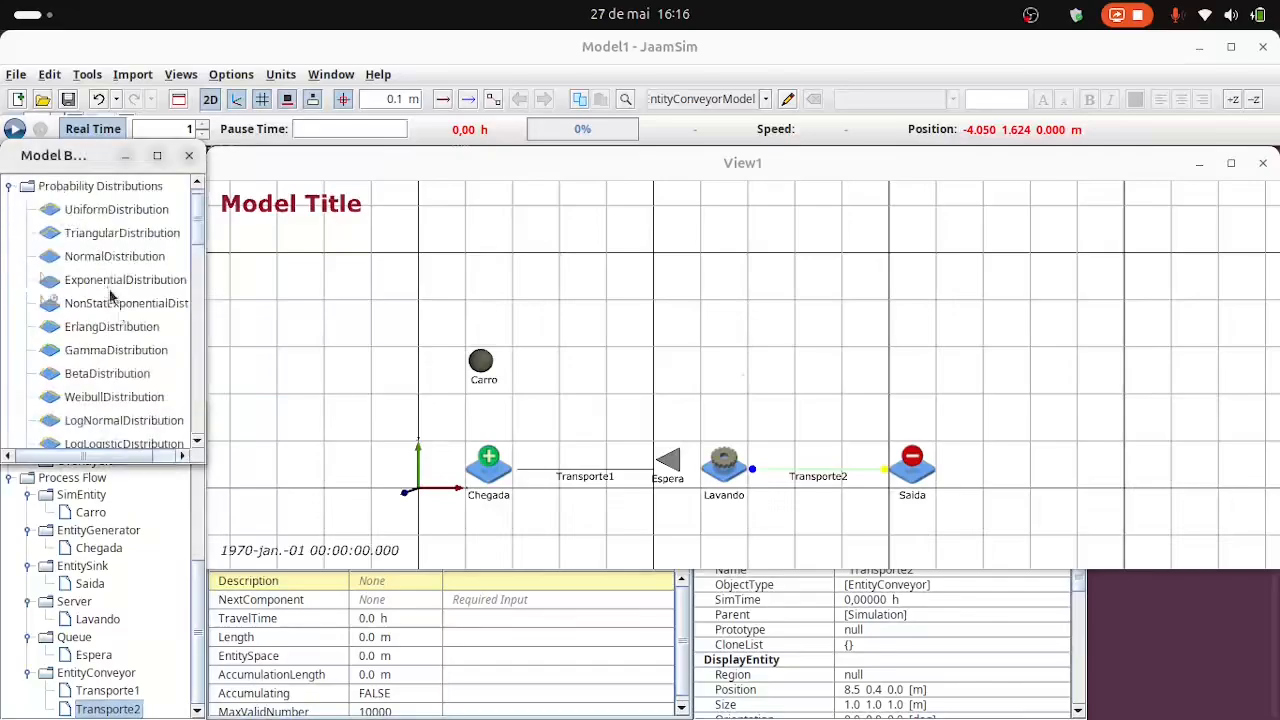
pyautogui.click(94, 283)
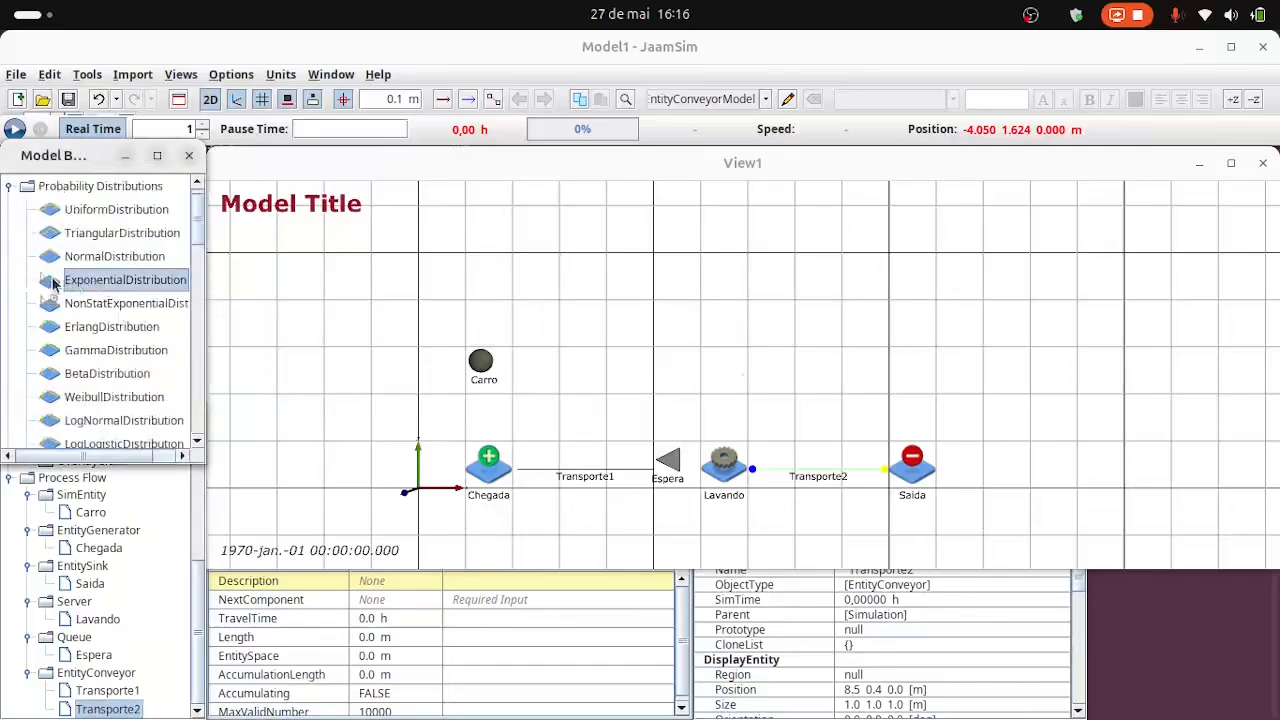
pyautogui.moveTo(55, 284); pyautogui.dragTo(570, 285)
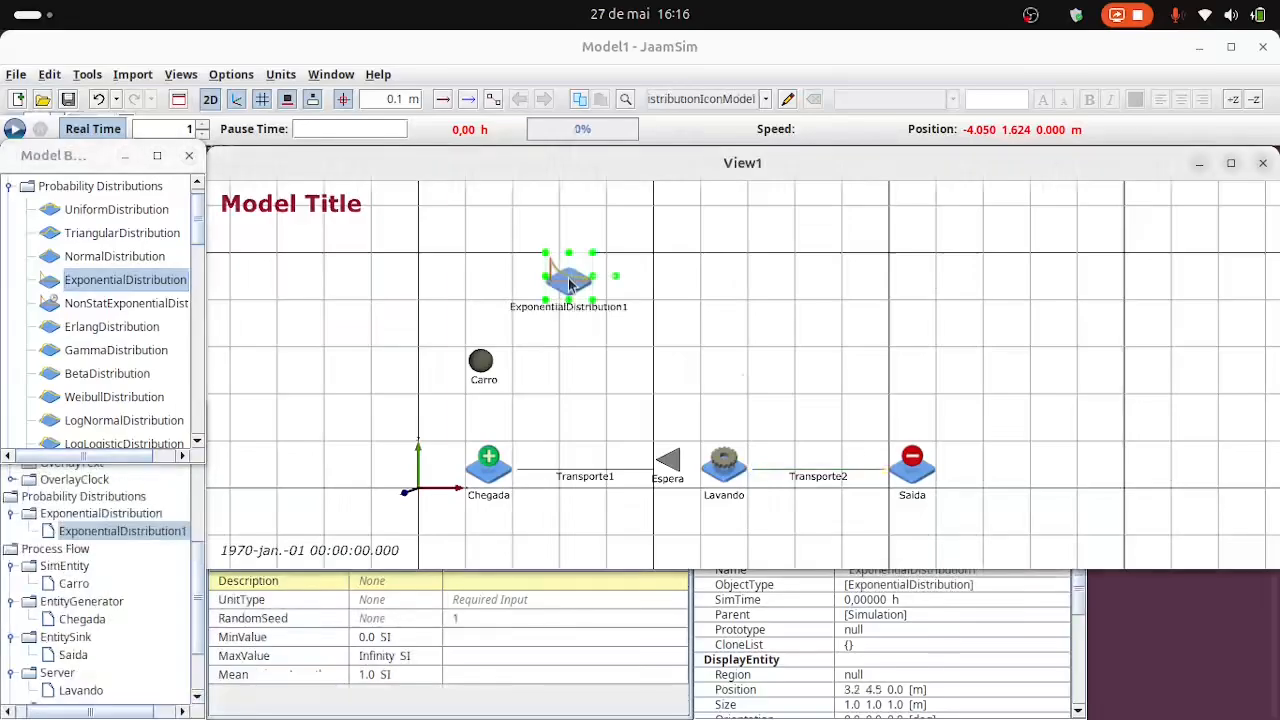
pyautogui.press('Right')
pyautogui.press('Right')
pyautogui.press('Right')
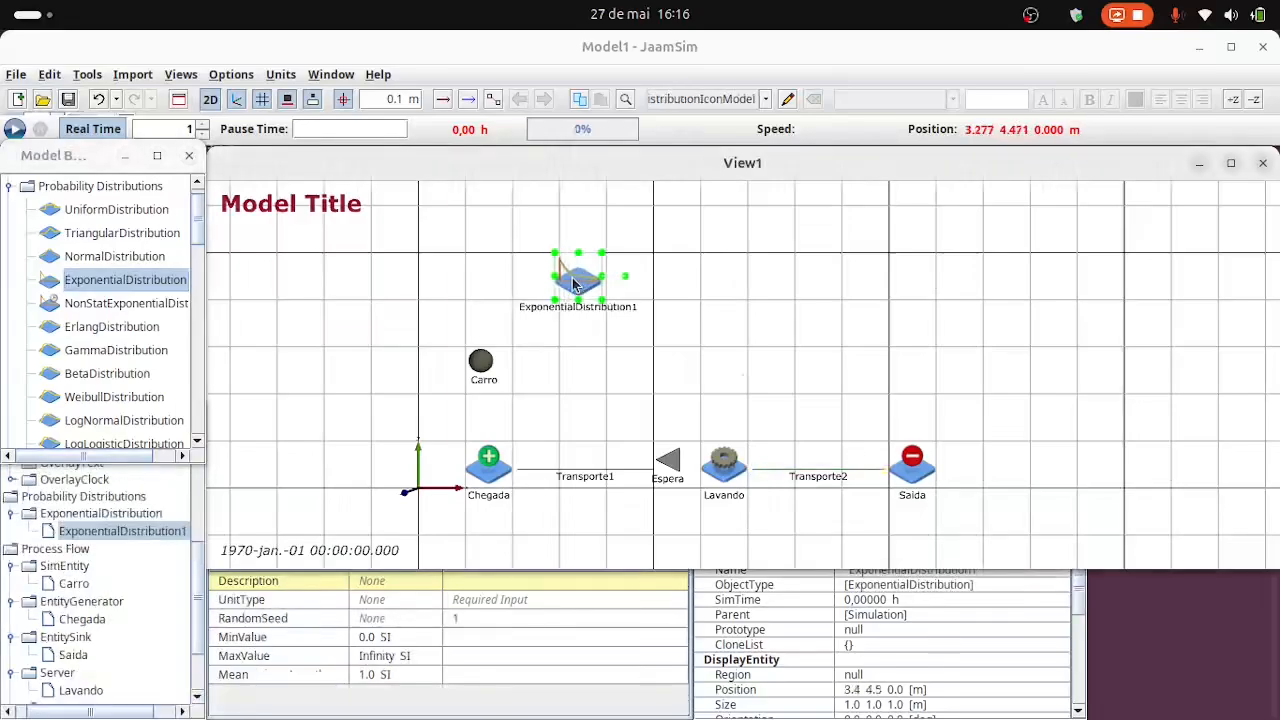
pyautogui.click(80, 280)
pyautogui.moveTo(80, 280); pyautogui.dragTo(772, 284)
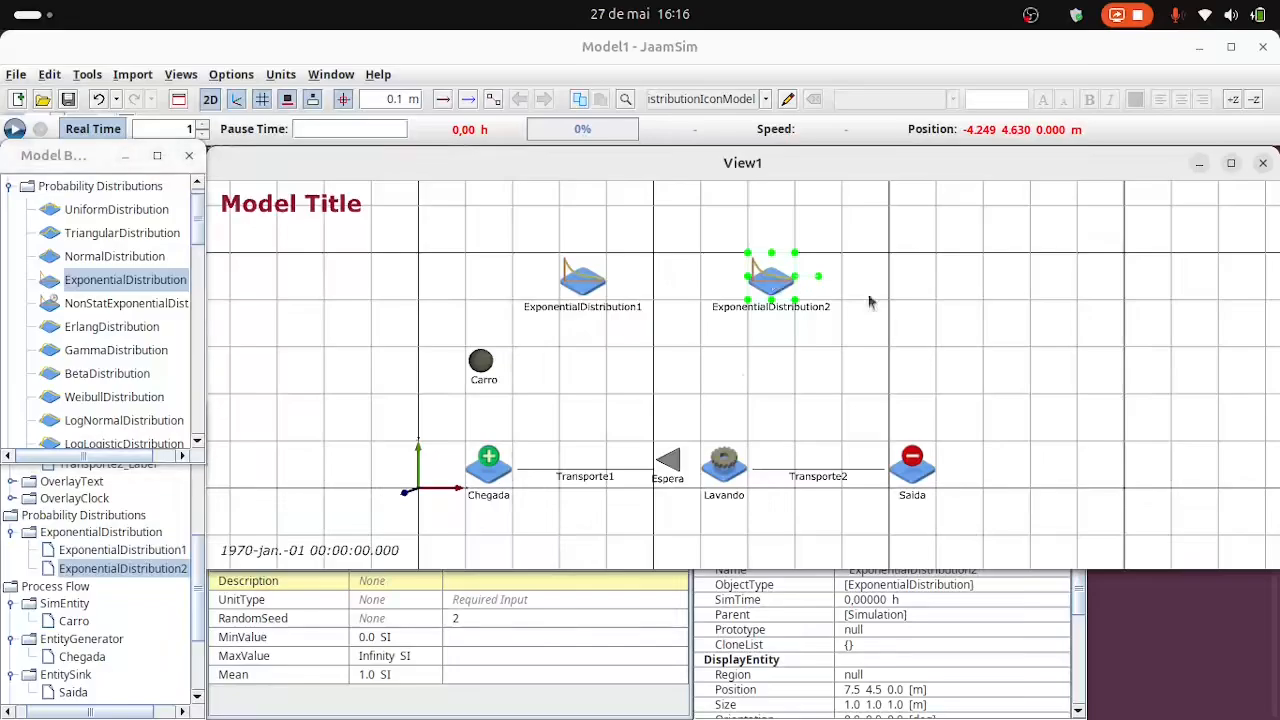
# Rename the exponential distribution at x 3.5 m as TaxaChegada.
pyautogui.click(566, 282)
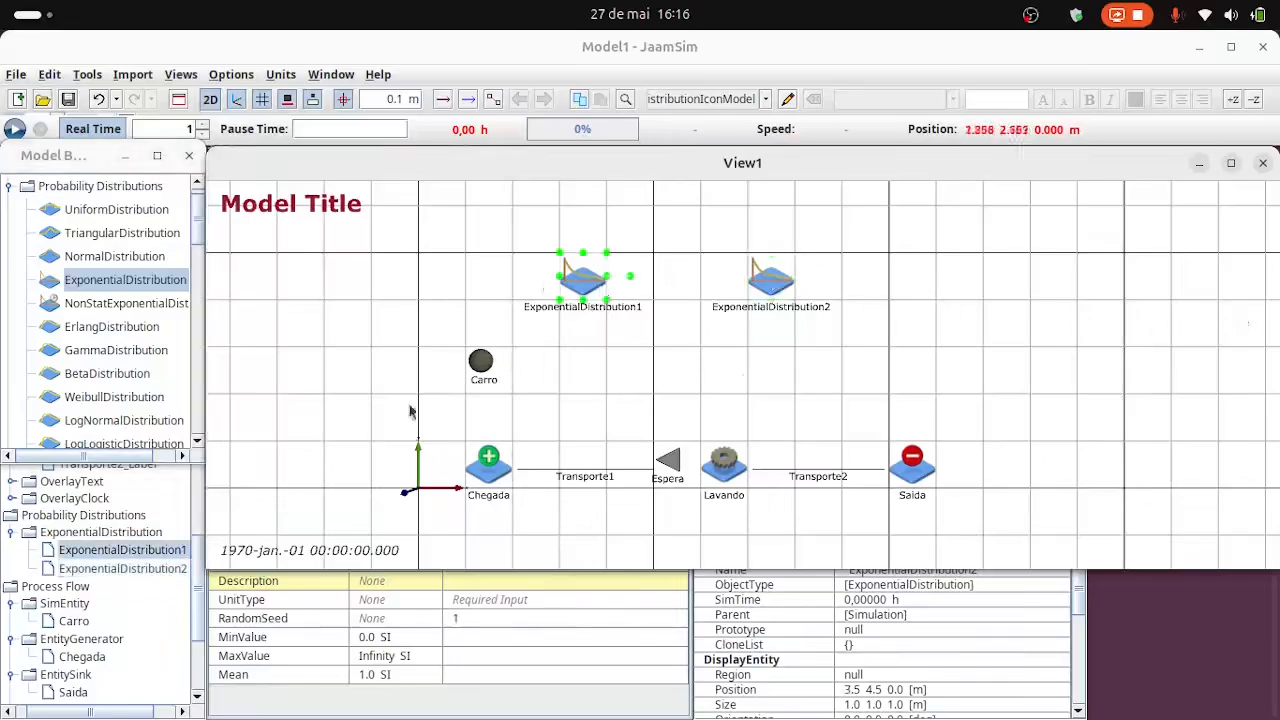
pyautogui.click(155, 550)
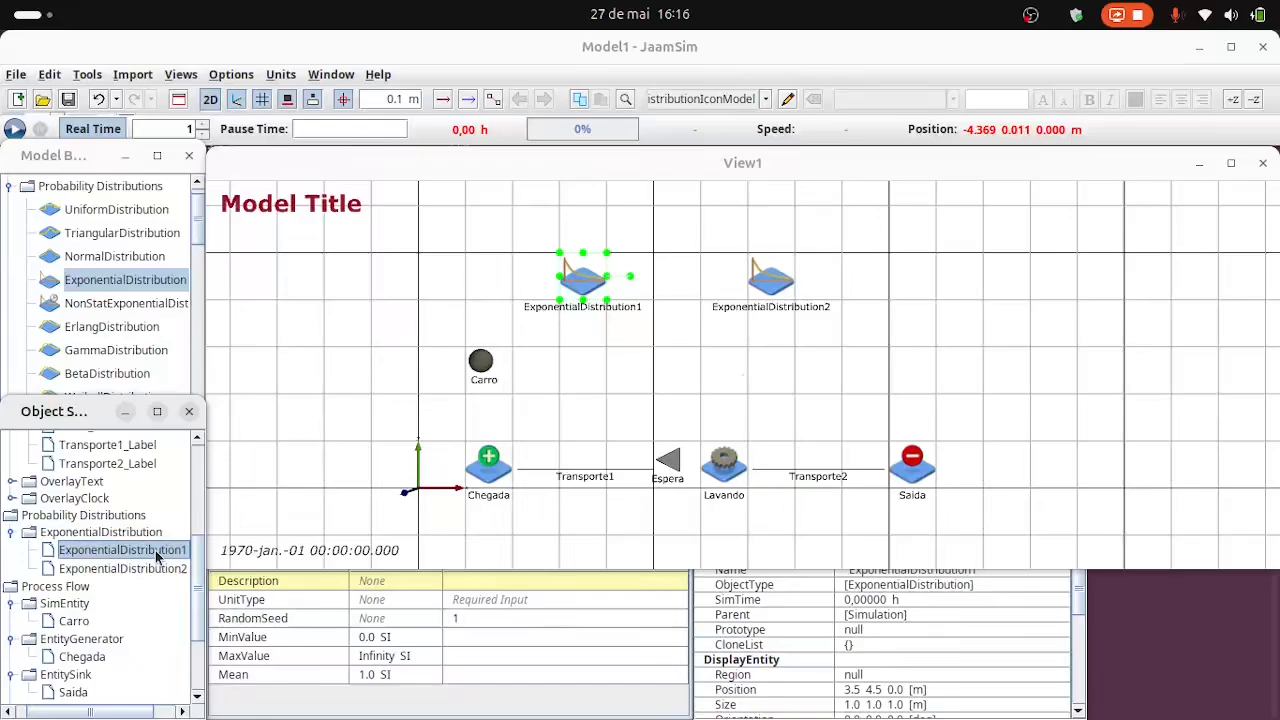
pyautogui.click(155, 550)
pyautogui.write('Taxa')
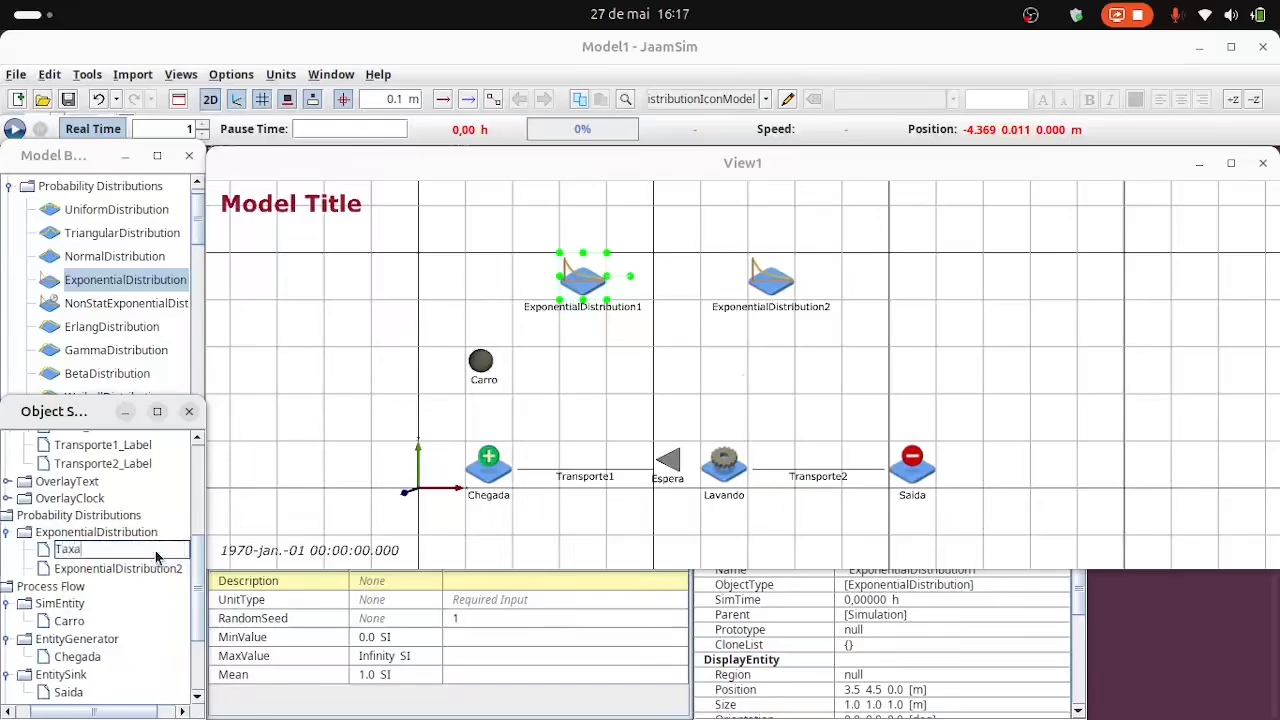
pyautogui.write('Chegada')
# Rename the second exponential distribution as TaxaAtendimento.
pyautogui.click(151, 567)
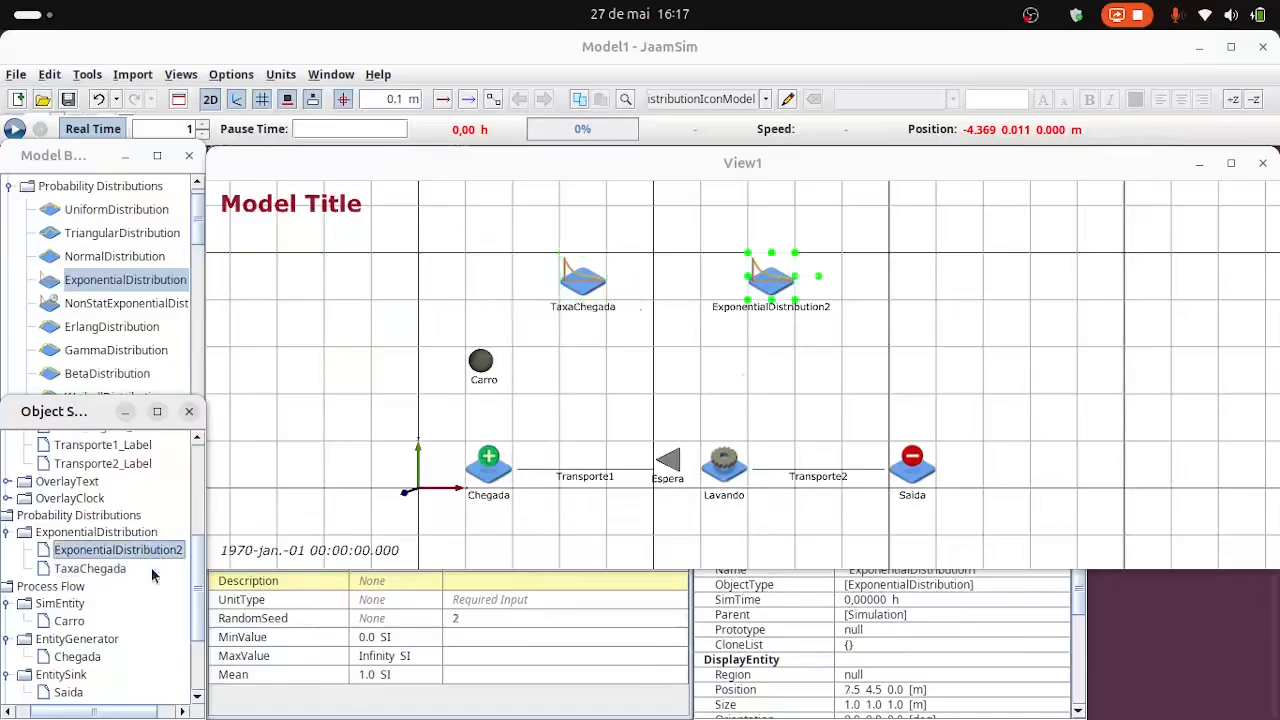
pyautogui.press('F2')
pyautogui.write('Ta')
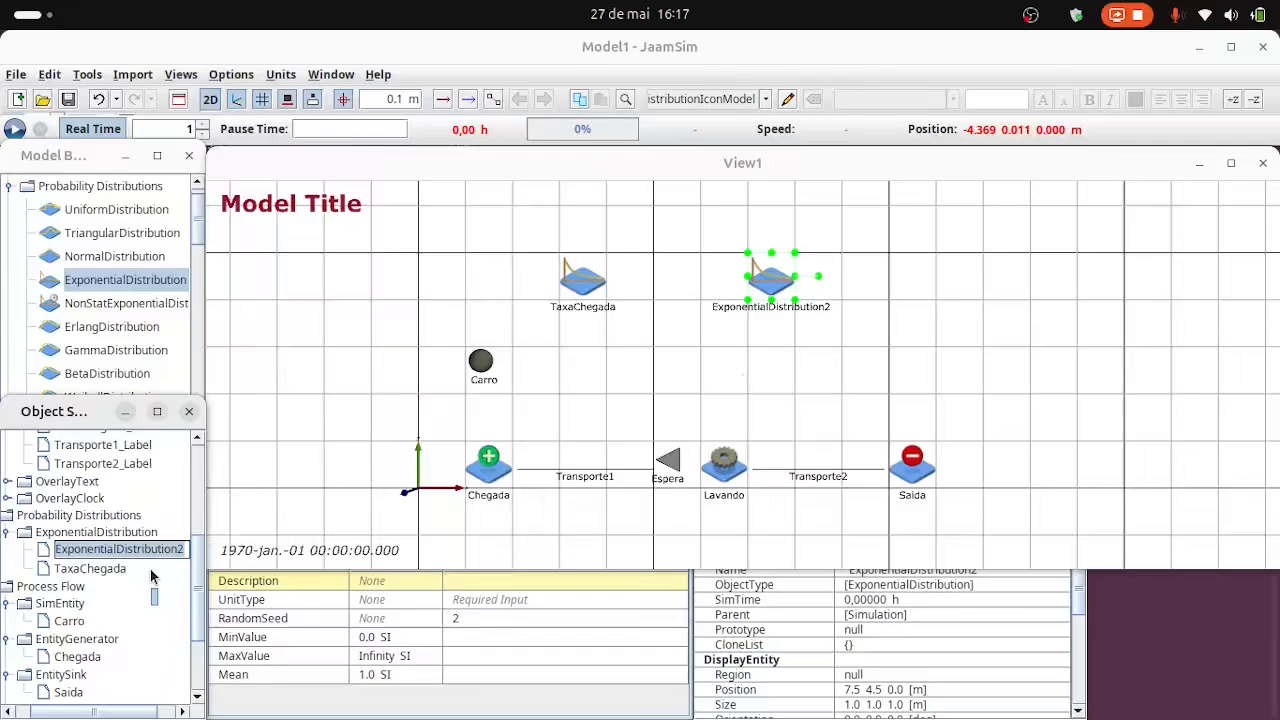
pyautogui.write('xaAtendimento')
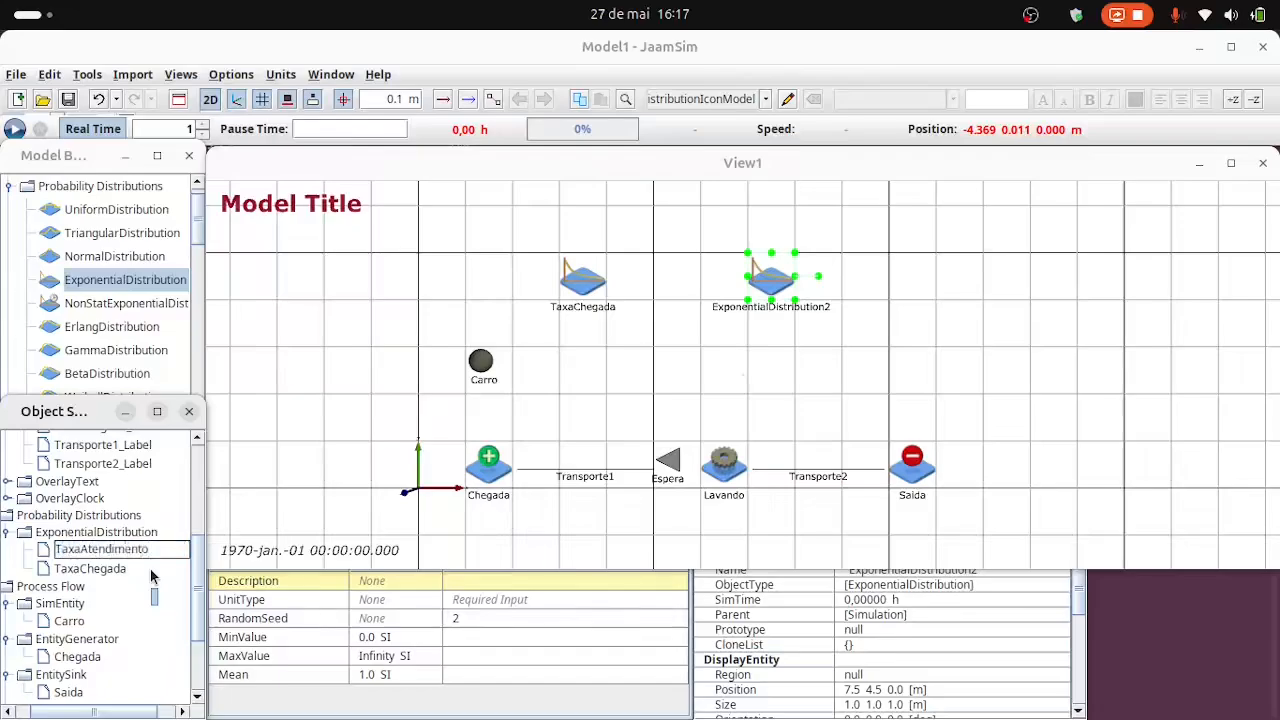
pyautogui.click(585, 308)
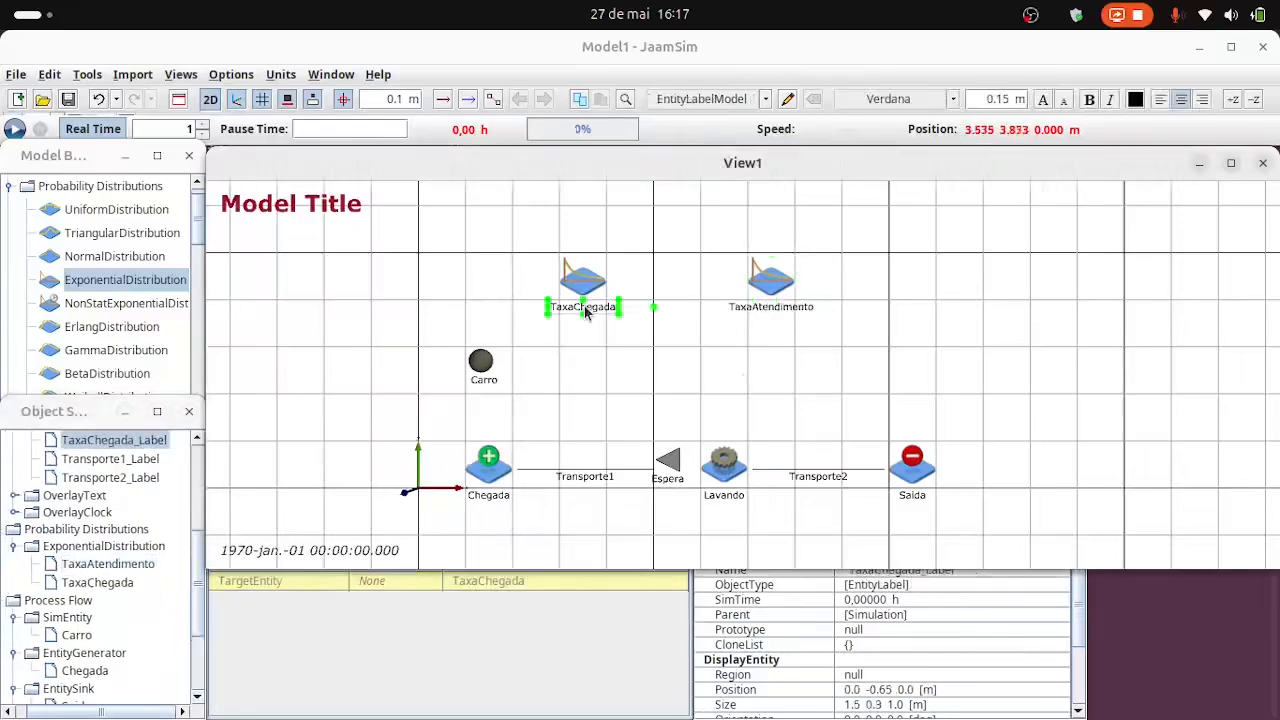
# Set the UnitType of TaxaChegada to TimeUnit and its Mean to 600 s.
pyautogui.click(585, 288)
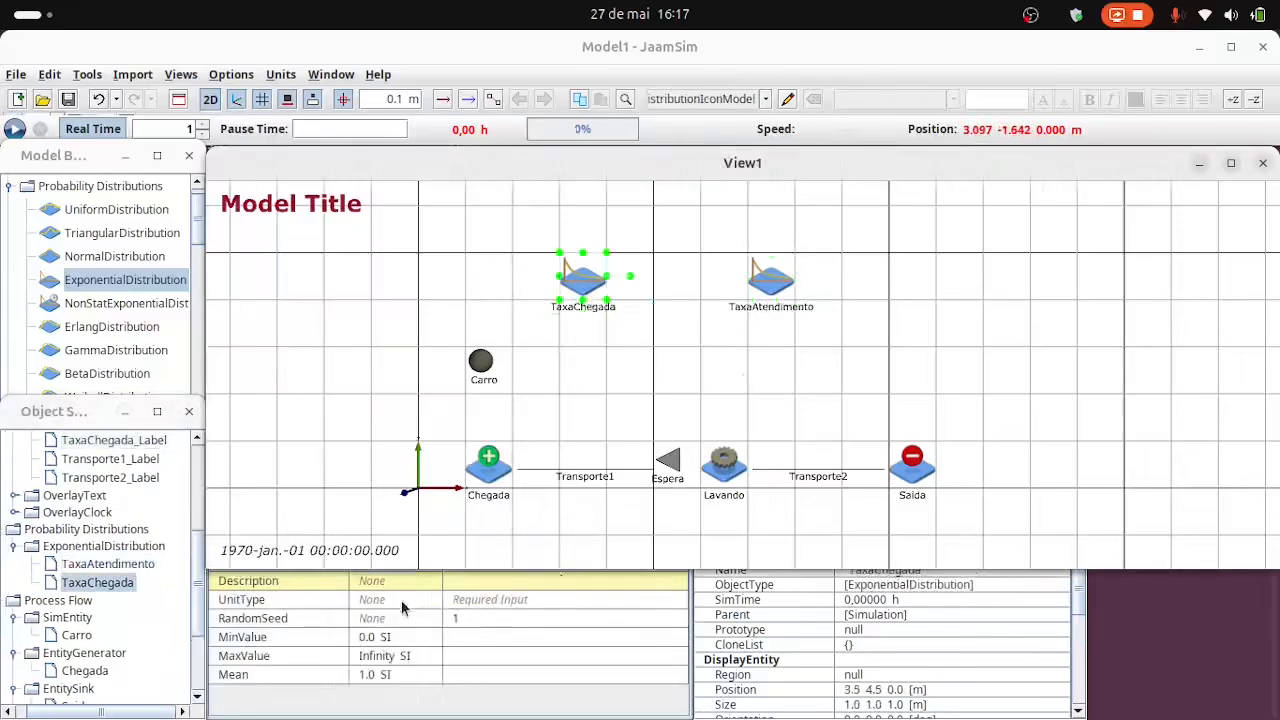
pyautogui.click(628, 600)
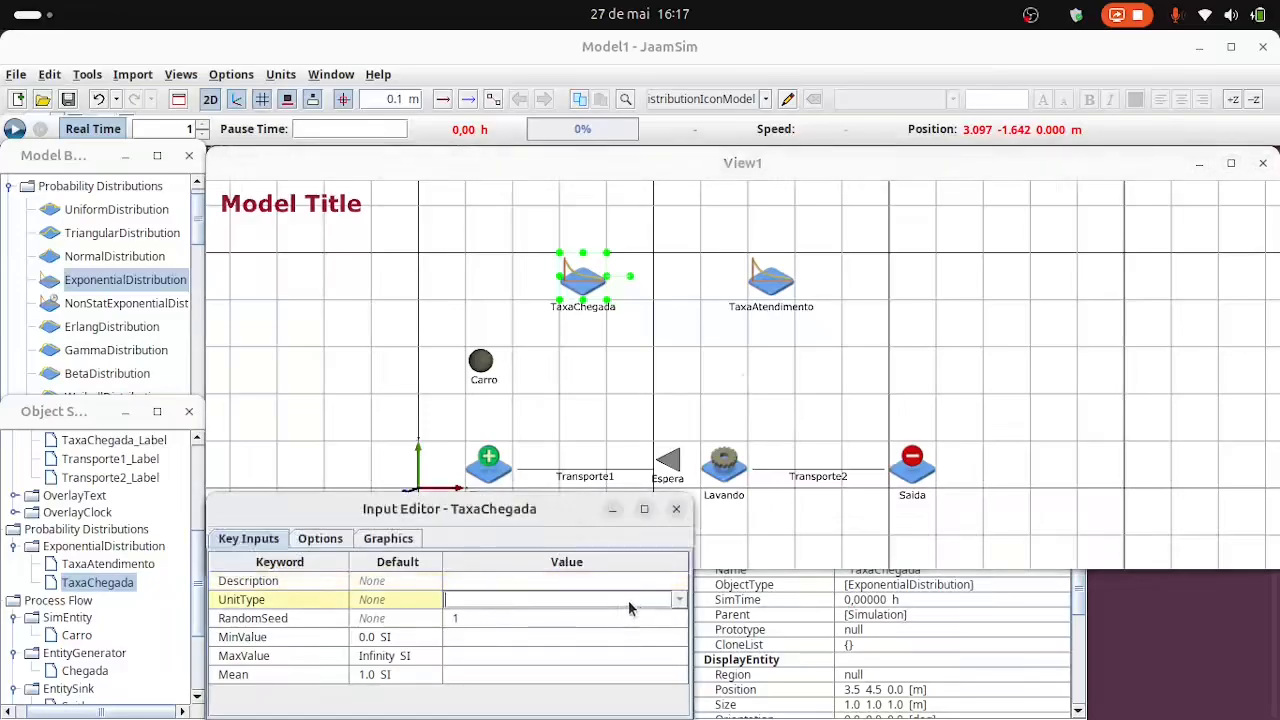
pyautogui.click(682, 605)
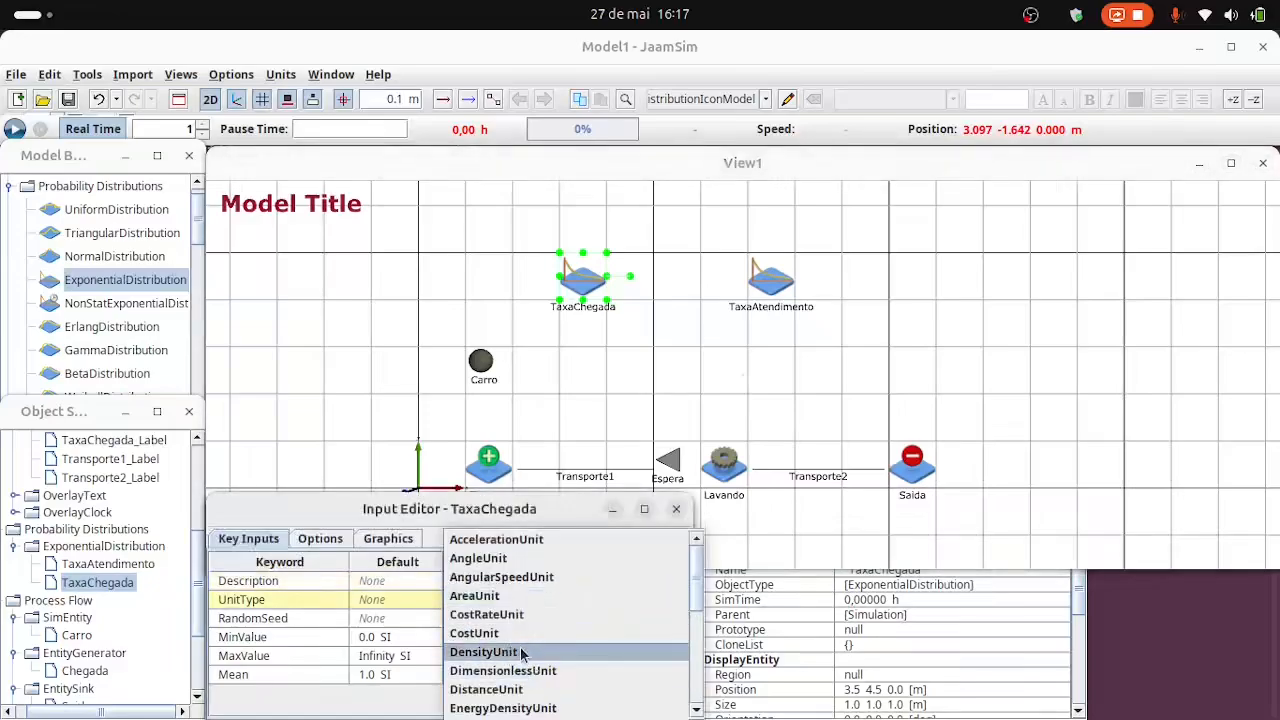
pyautogui.scroll(-1, 522, 665)
pyautogui.scroll(-3, 522, 667)
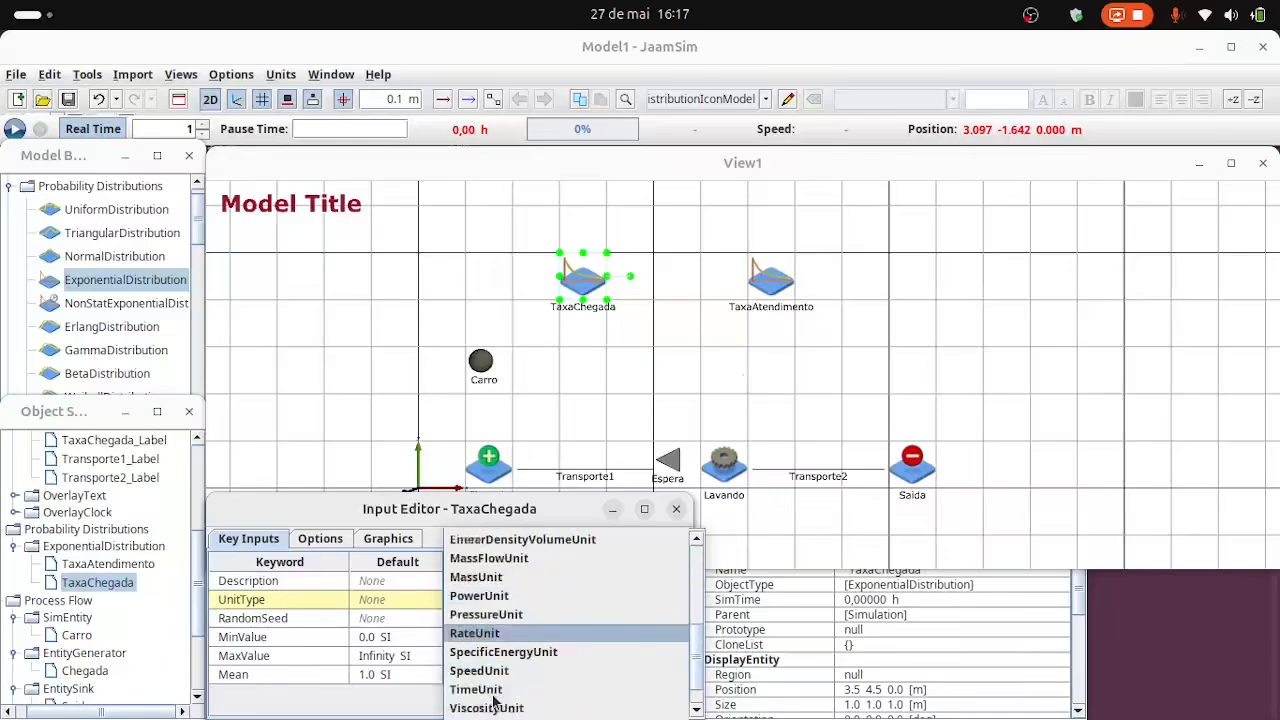
pyautogui.click(498, 690)
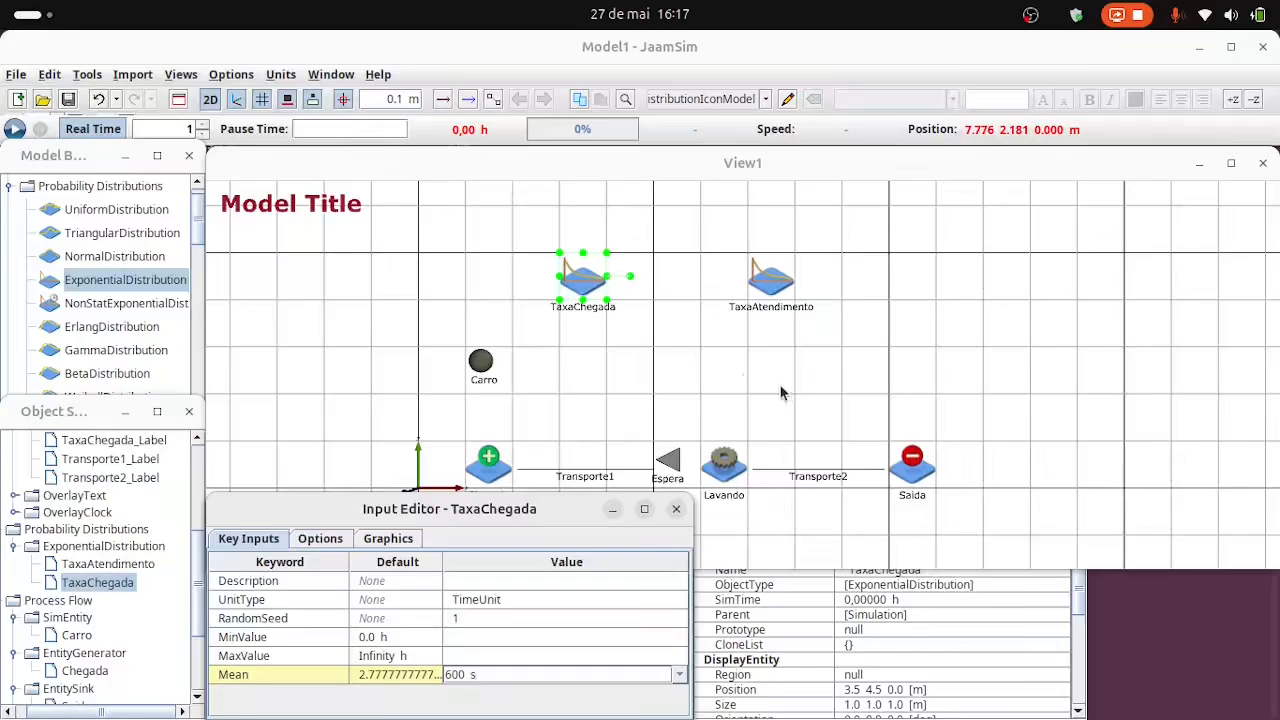
pyautogui.click(780, 330)
# Set the UnitType of TaxaAtendimento to TimeUnit and its Mean to 900 s.
pyautogui.click(773, 288)
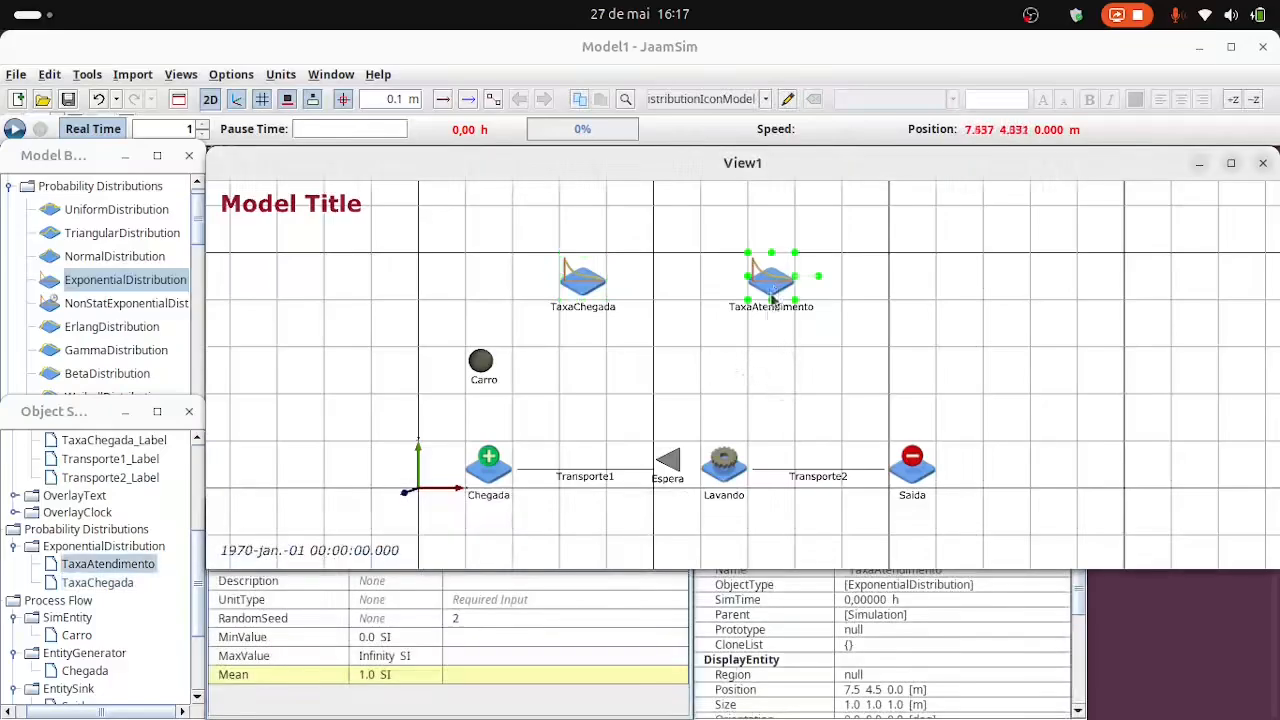
pyautogui.click(493, 606)
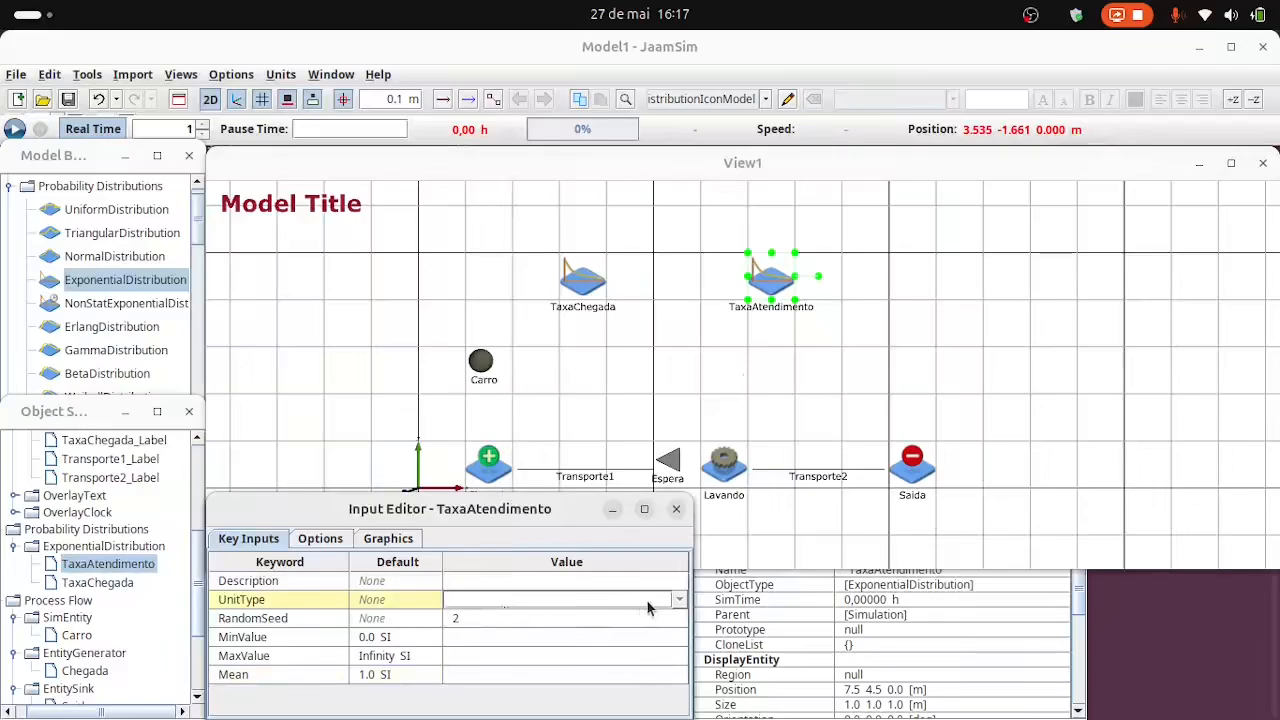
pyautogui.click(678, 604)
pyautogui.scroll(-3, 497, 665)
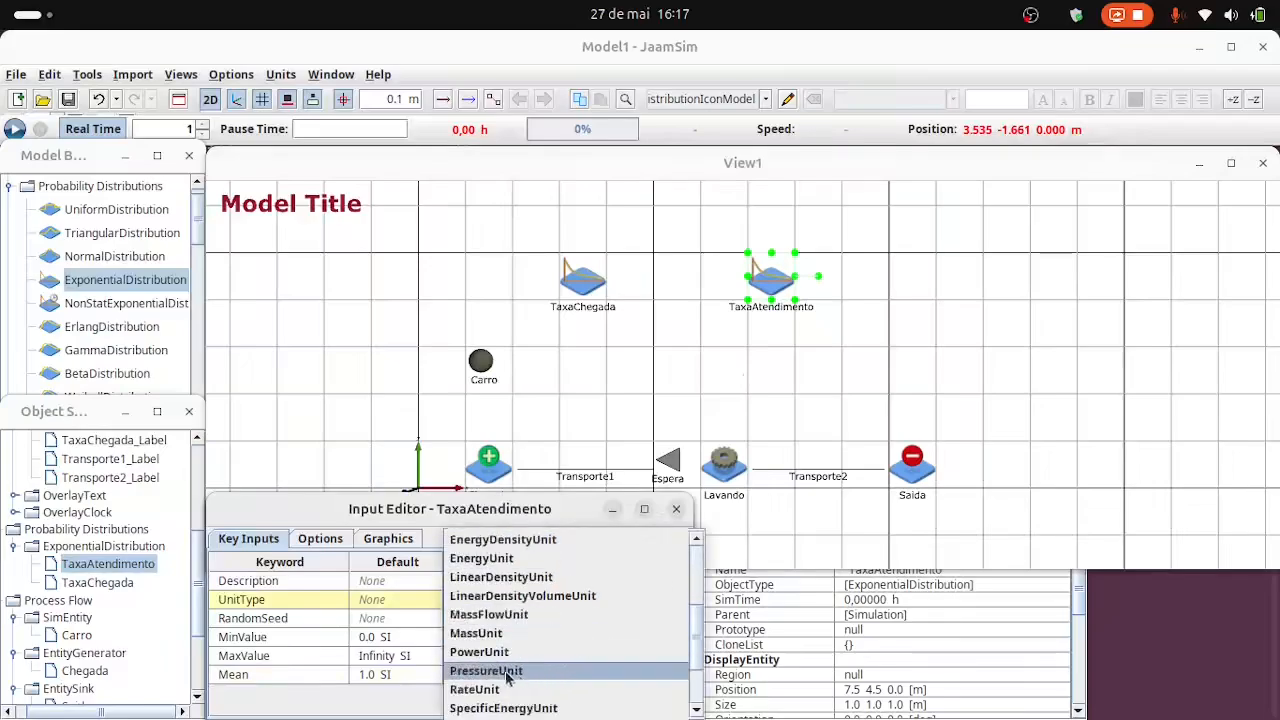
pyautogui.scroll(-1, 497, 690)
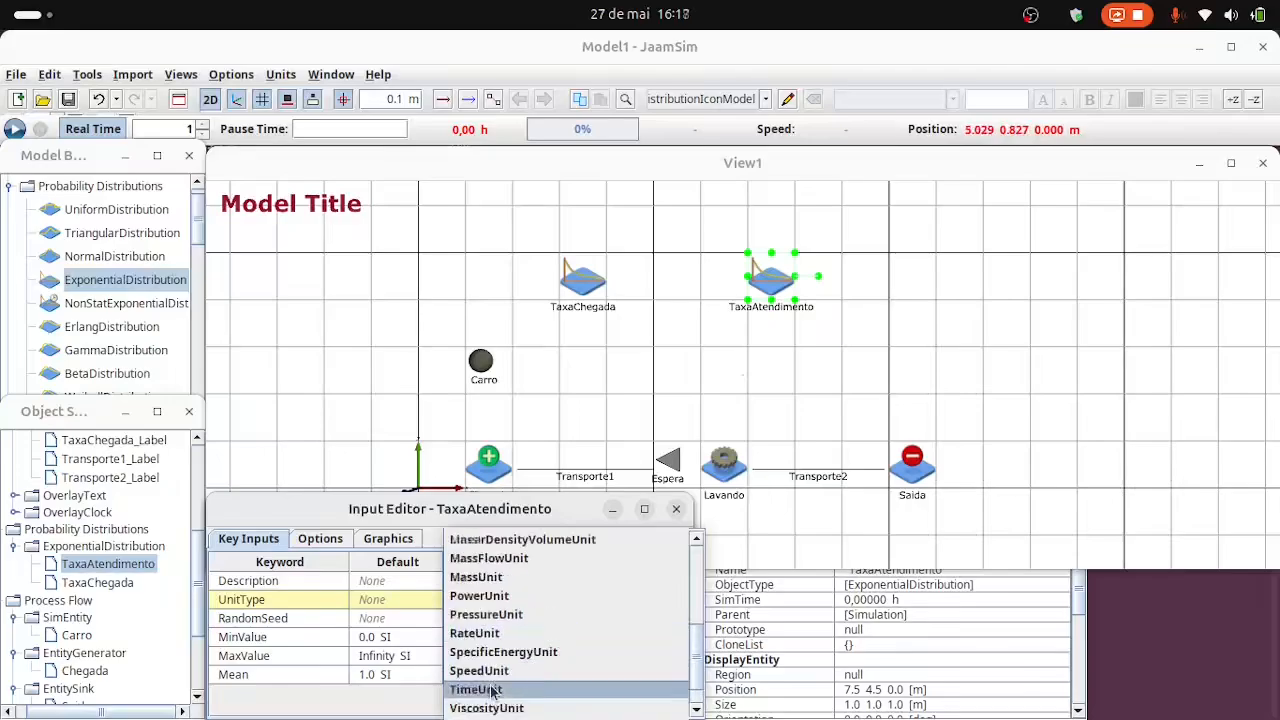
pyautogui.click(489, 683)
pyautogui.write('2')
pyautogui.click(467, 684)
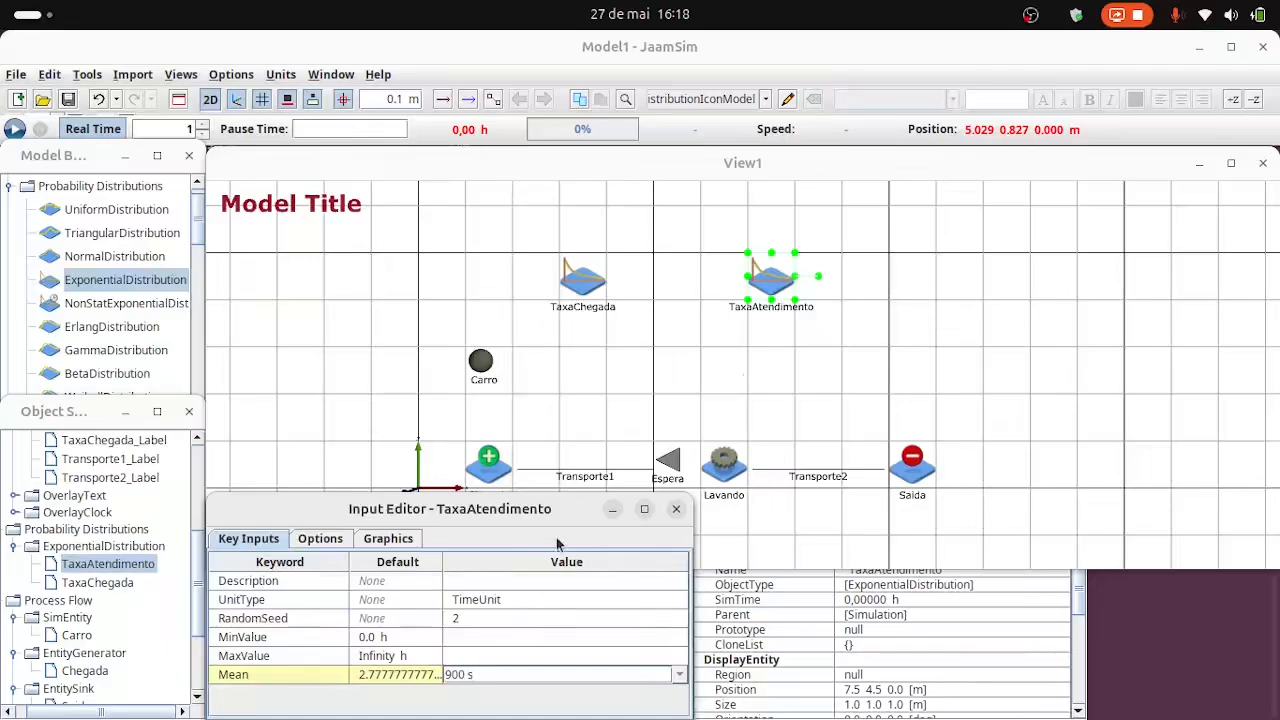
pyautogui.click(769, 392)
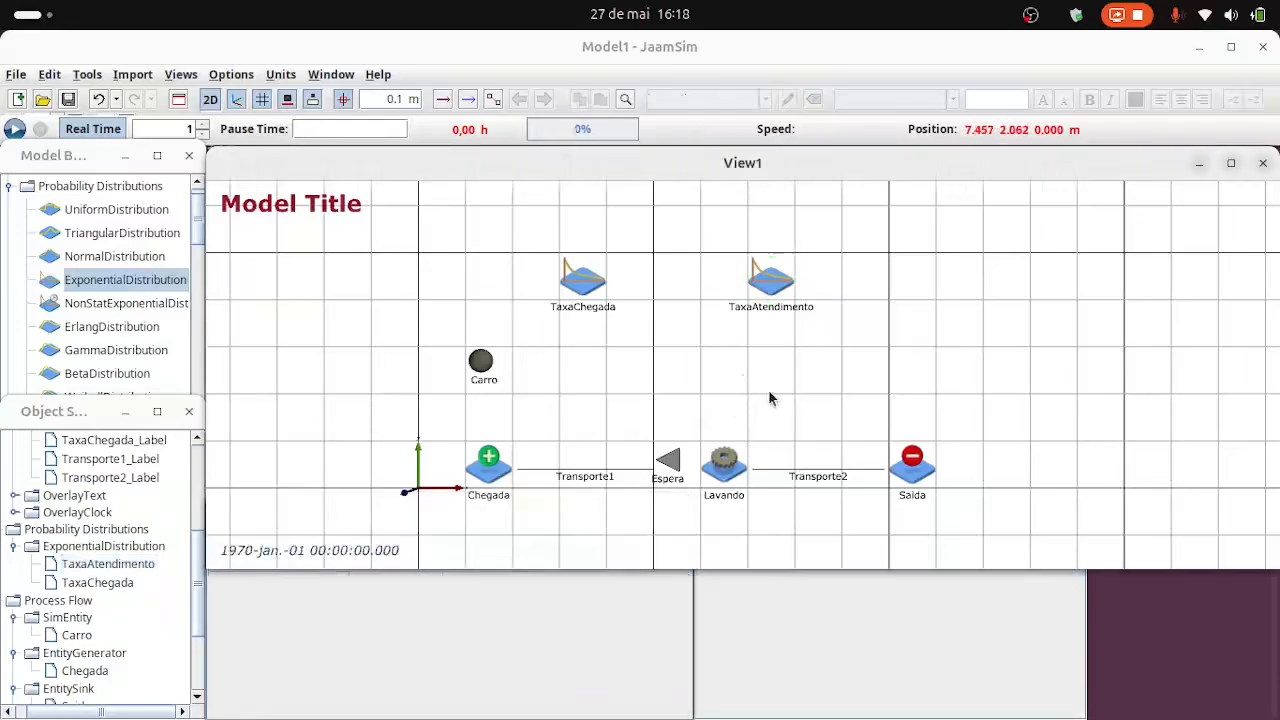
# Link the process flow in the order Carro, Chegada, Transporte1, Espera, Lavando, Transporte2 and Saida, and leave link creation with the links shown.
pyautogui.click(491, 102)
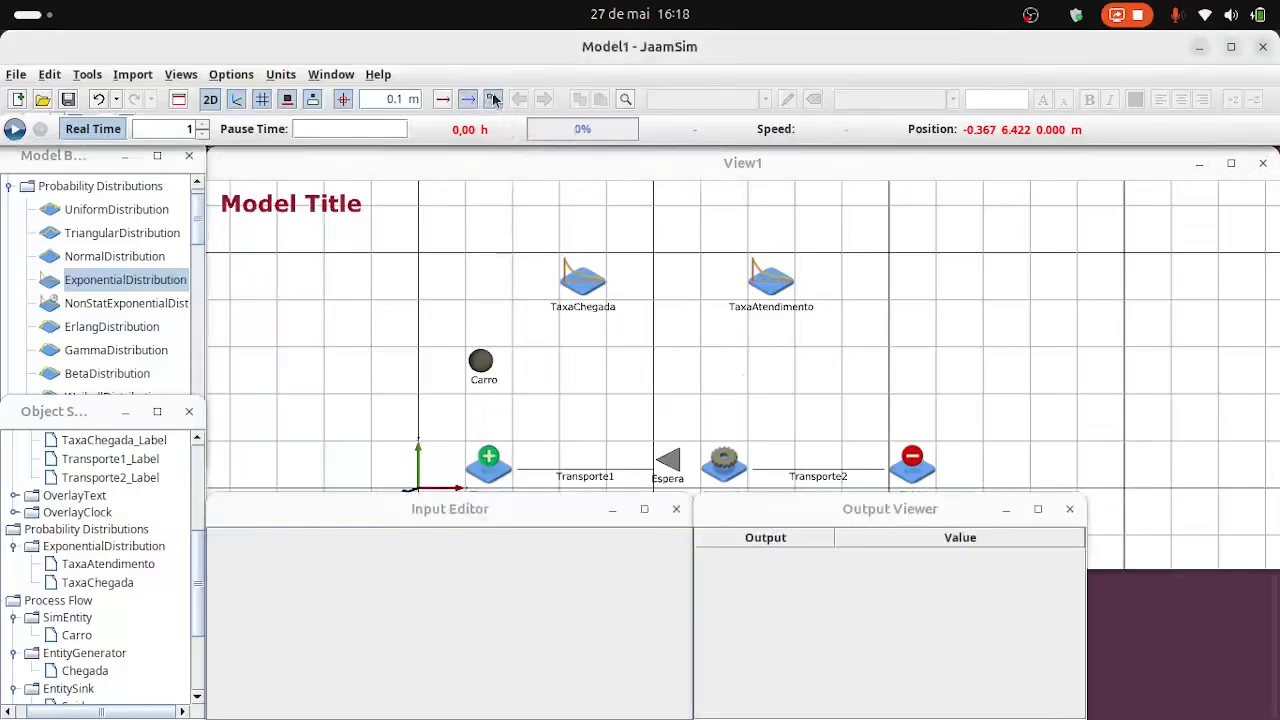
pyautogui.click(481, 360)
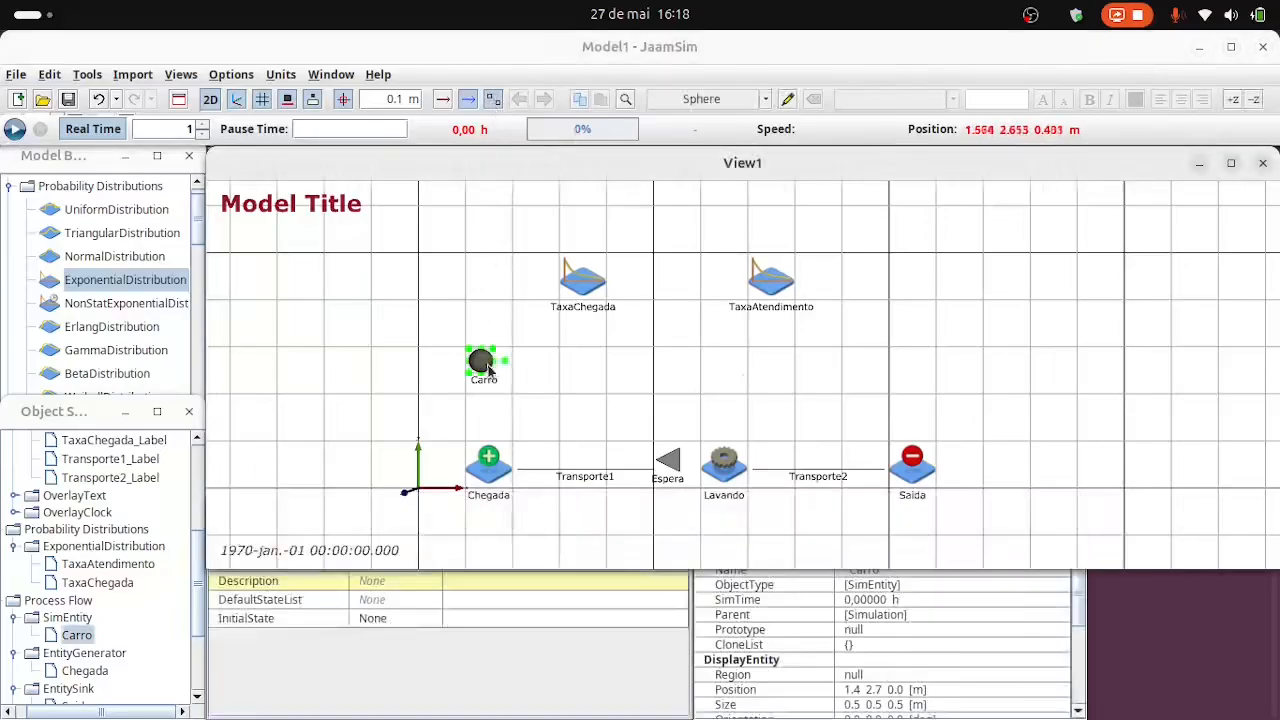
pyautogui.click(488, 458)
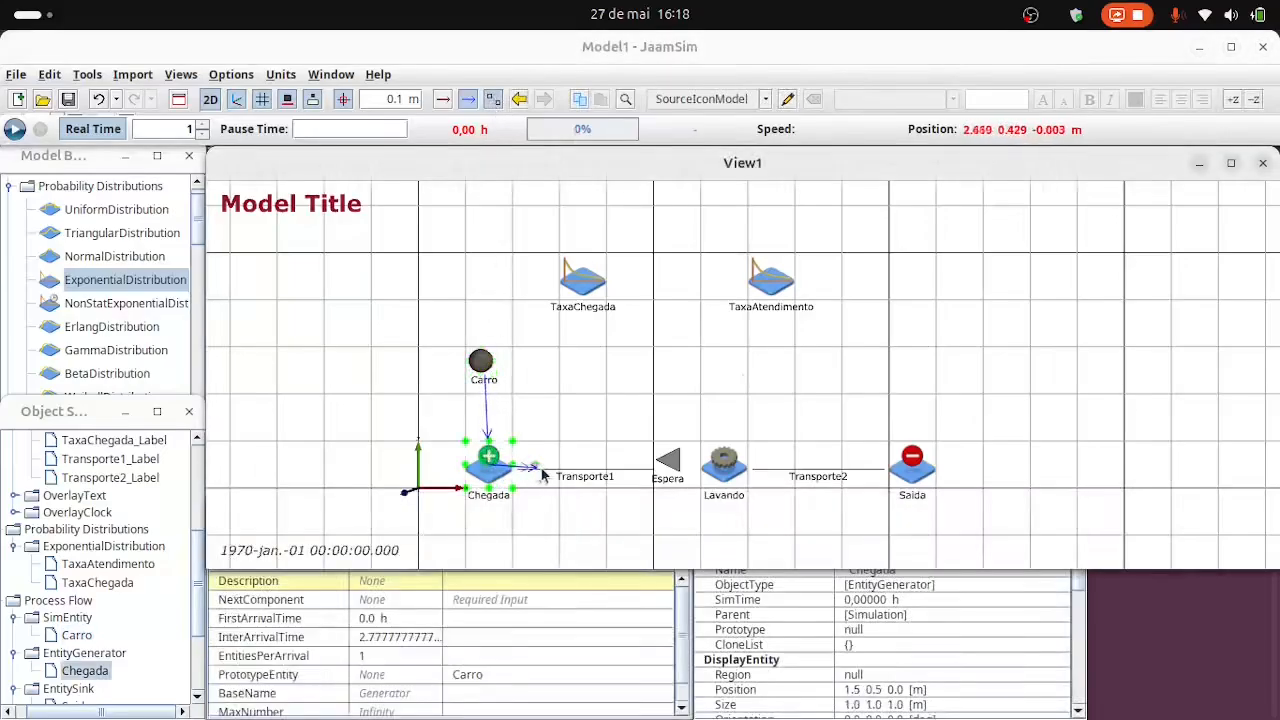
pyautogui.click(574, 478)
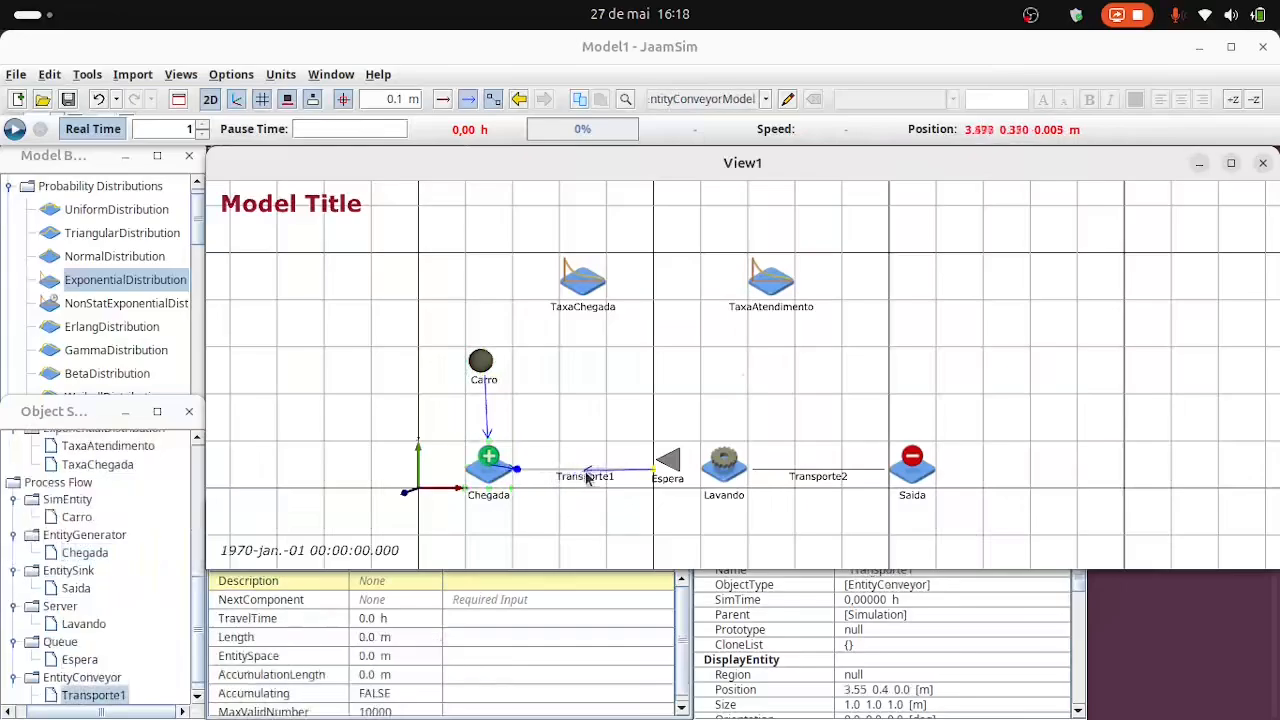
pyautogui.click(672, 463)
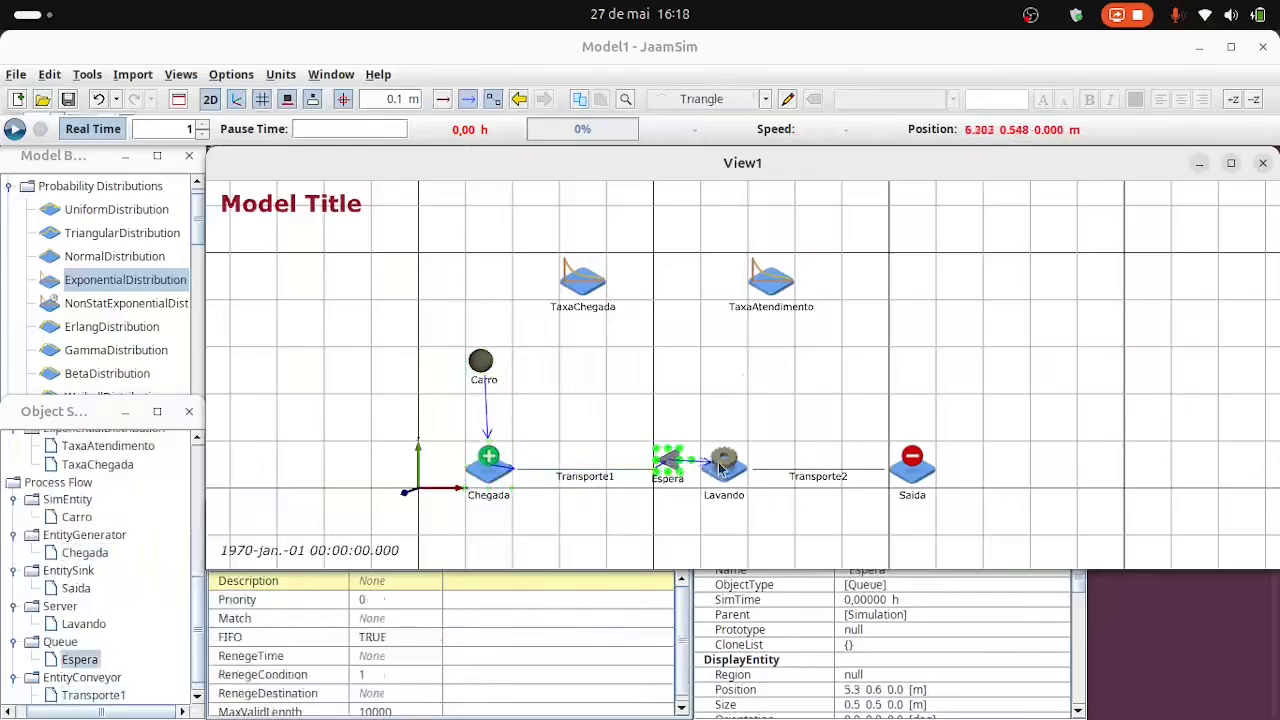
pyautogui.click(724, 463)
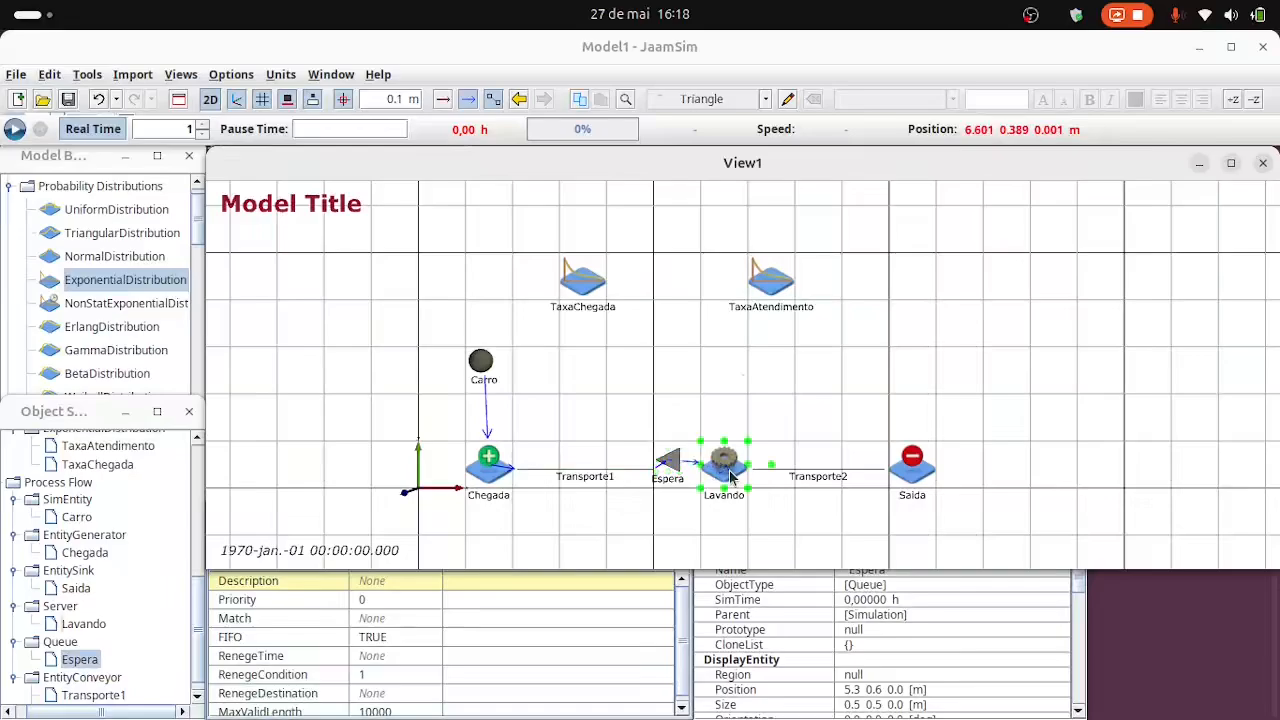
pyautogui.click(811, 477)
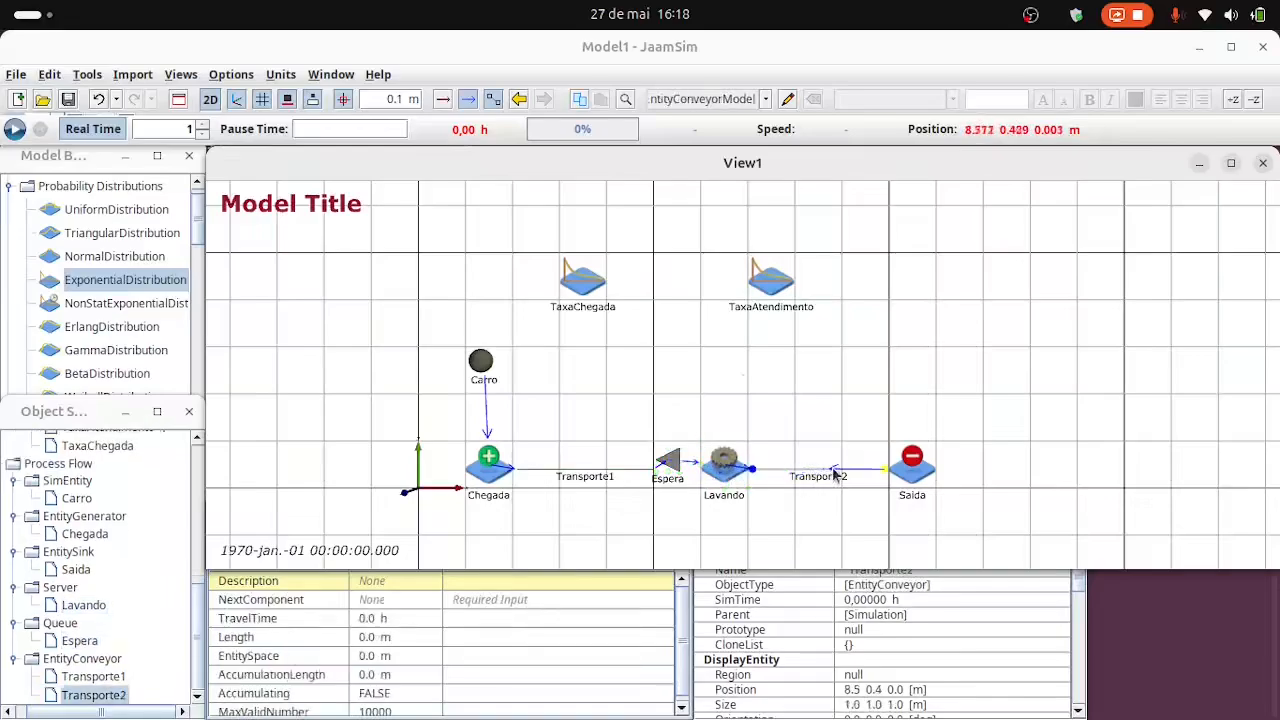
pyautogui.click(920, 466)
pyautogui.click(494, 103)
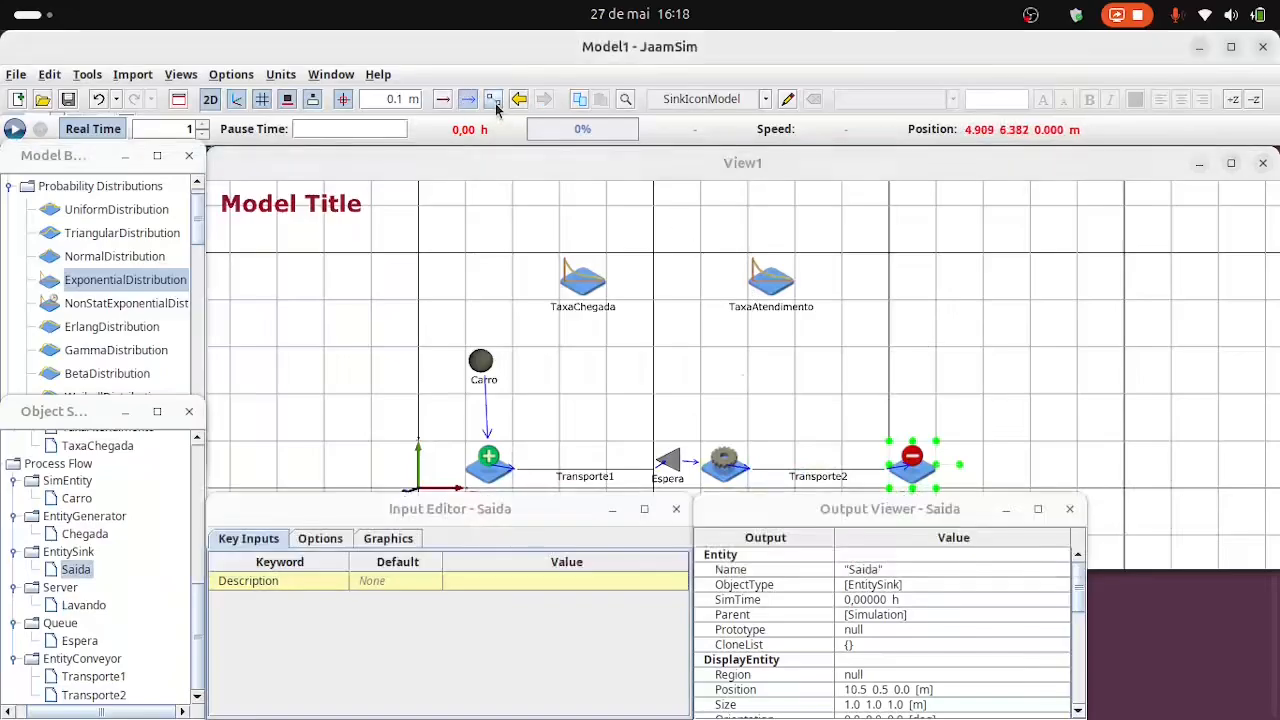
pyautogui.click(471, 100)
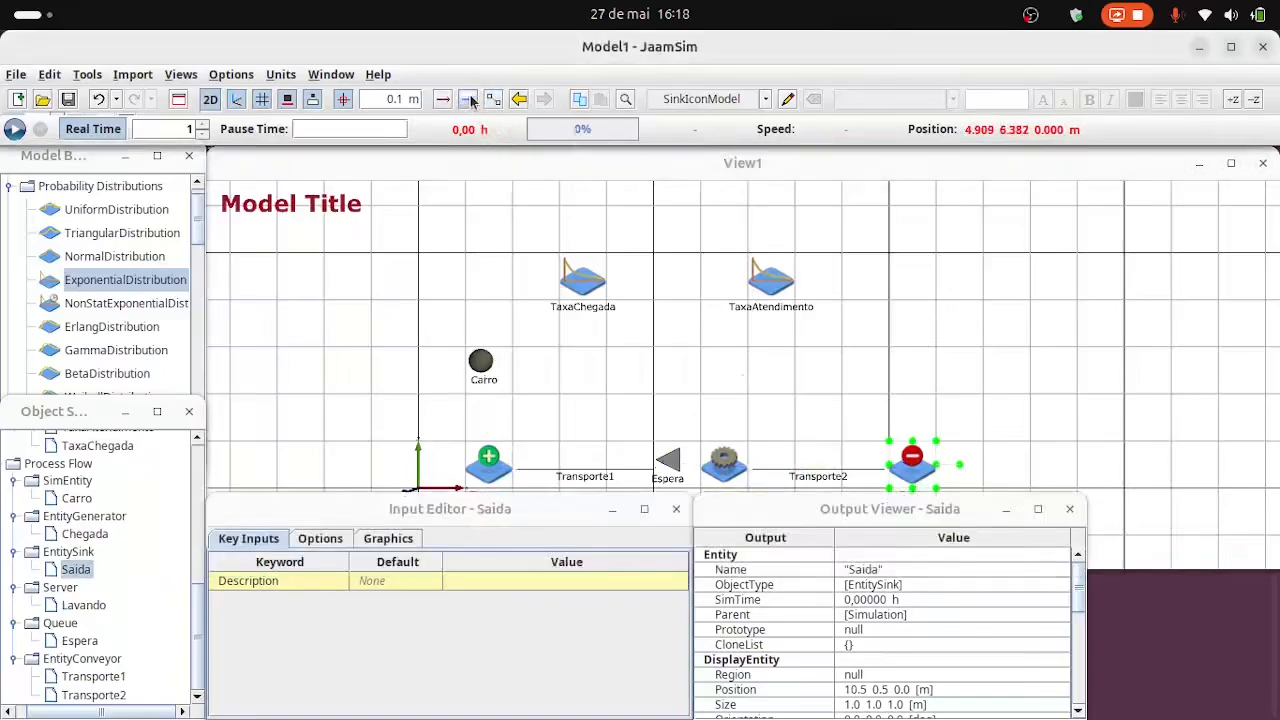
pyautogui.click(471, 100)
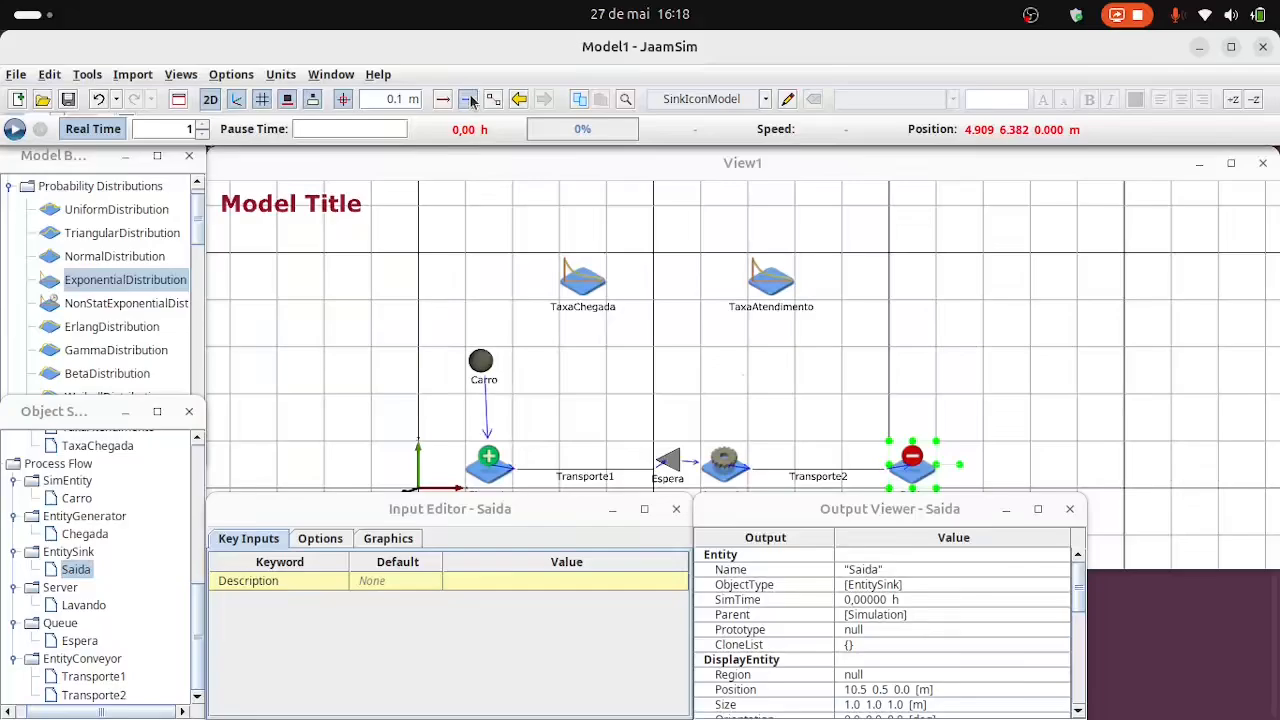
# Set the InterArrivalTime of the Chegada generator to the TaxaChegada distribution.
pyautogui.click(488, 464)
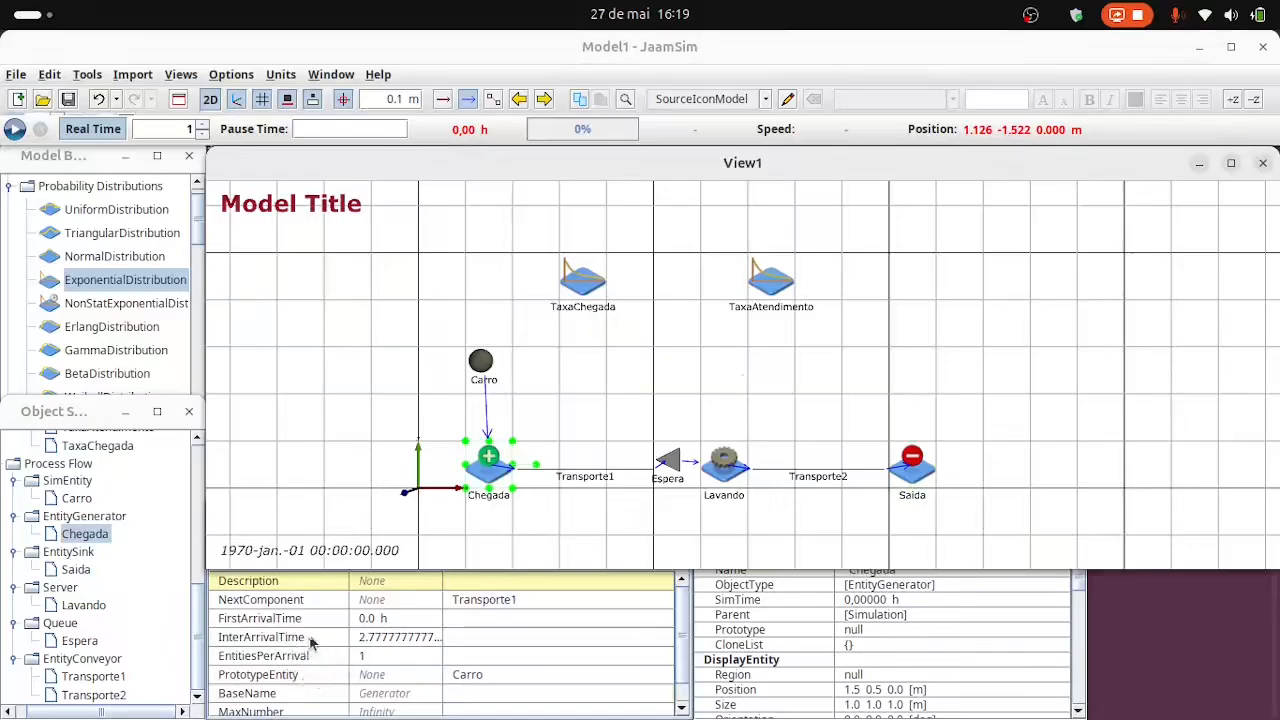
pyautogui.click(575, 643)
pyautogui.click(662, 640)
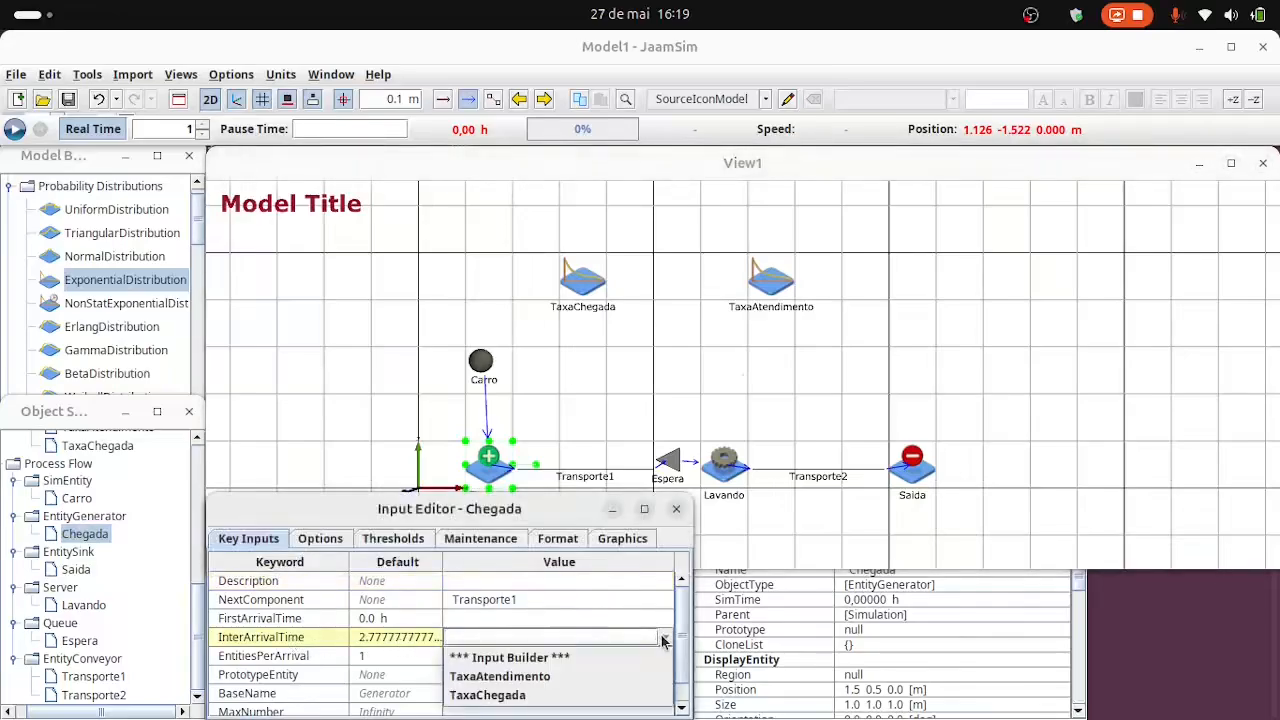
pyautogui.click(487, 695)
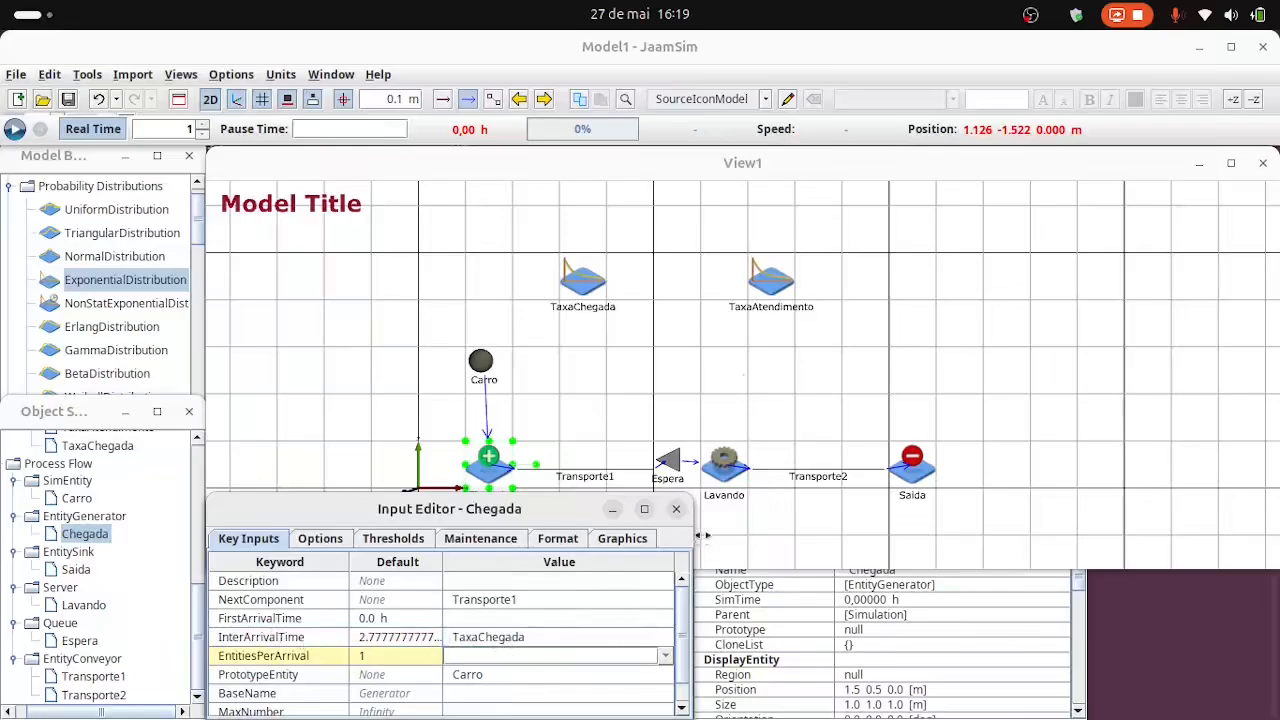
# Set the ServiceTime of the Lavando server to the TaxaAtendimento distribution.
pyautogui.click(722, 462)
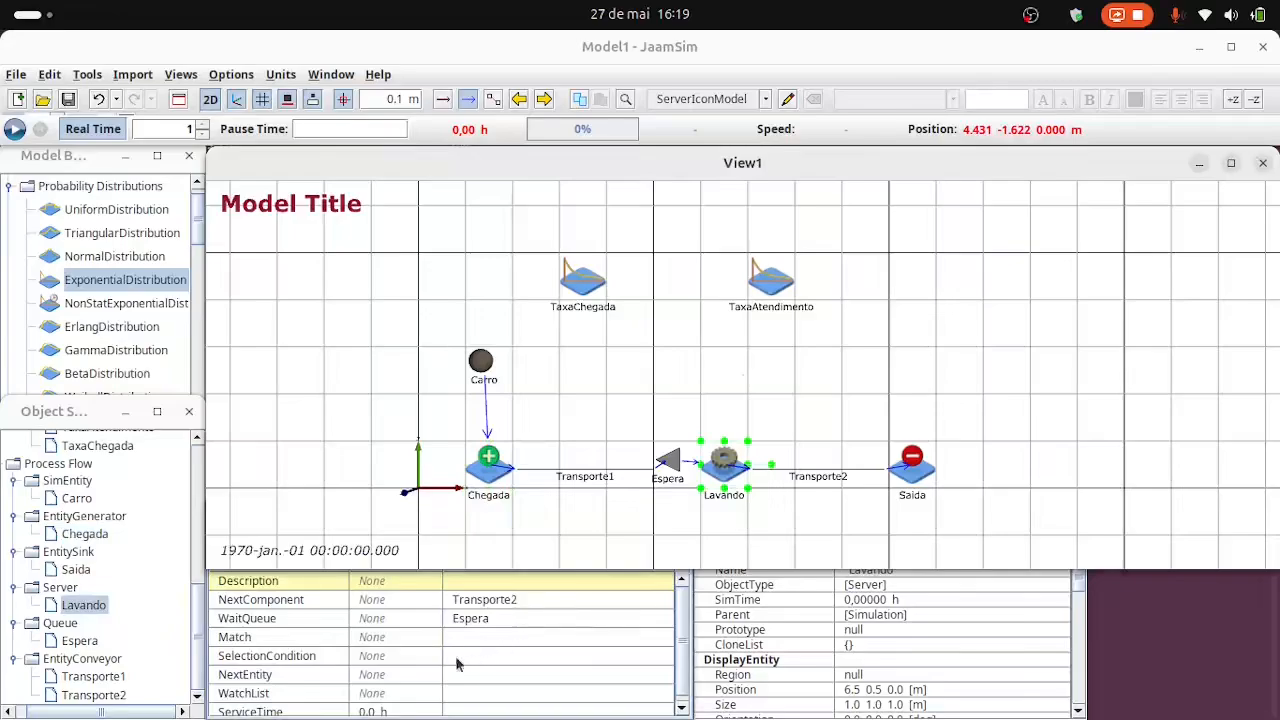
pyautogui.scroll(-1, 428, 672)
pyautogui.click(465, 706)
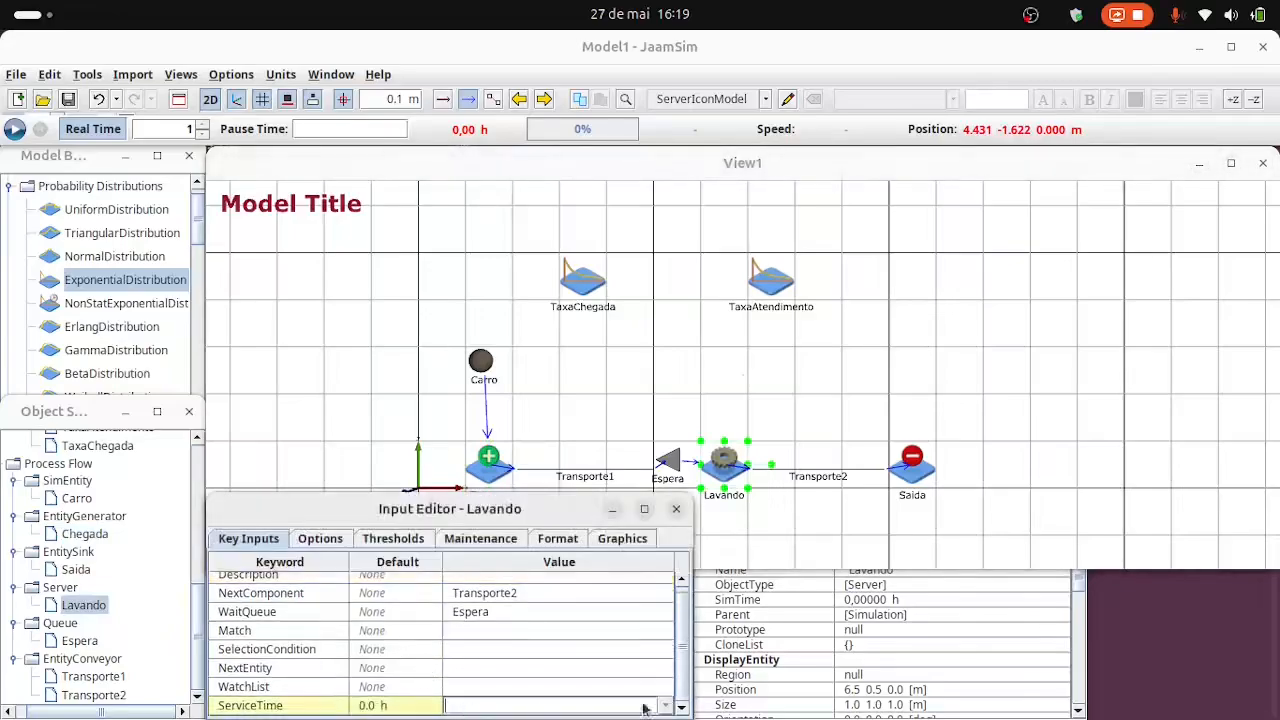
pyautogui.click(662, 708)
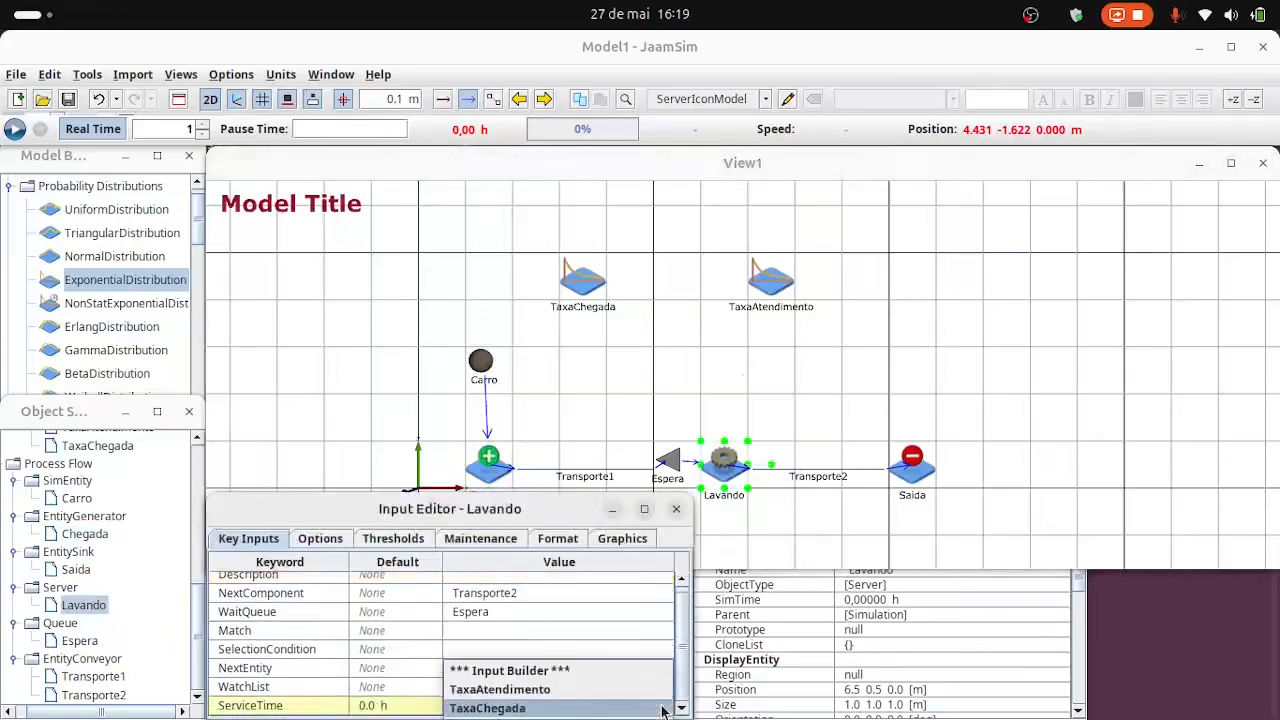
pyautogui.click(566, 694)
pyautogui.click(634, 708)
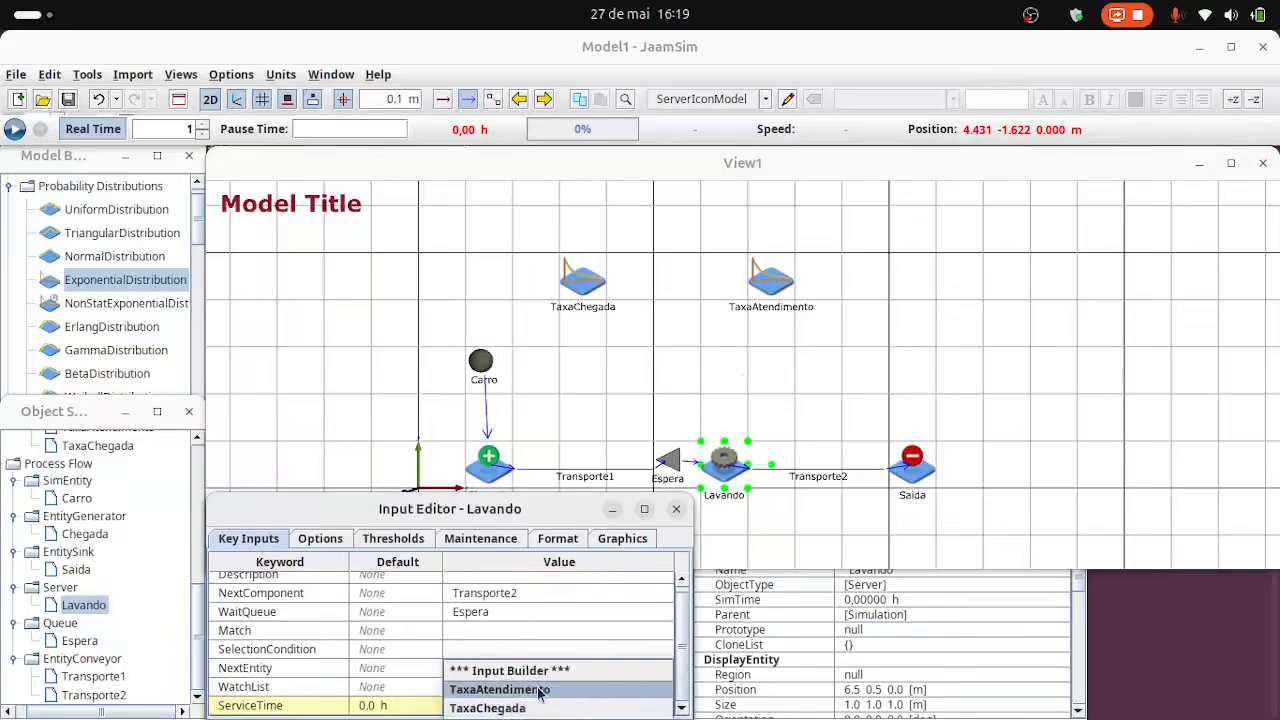
pyautogui.click(538, 694)
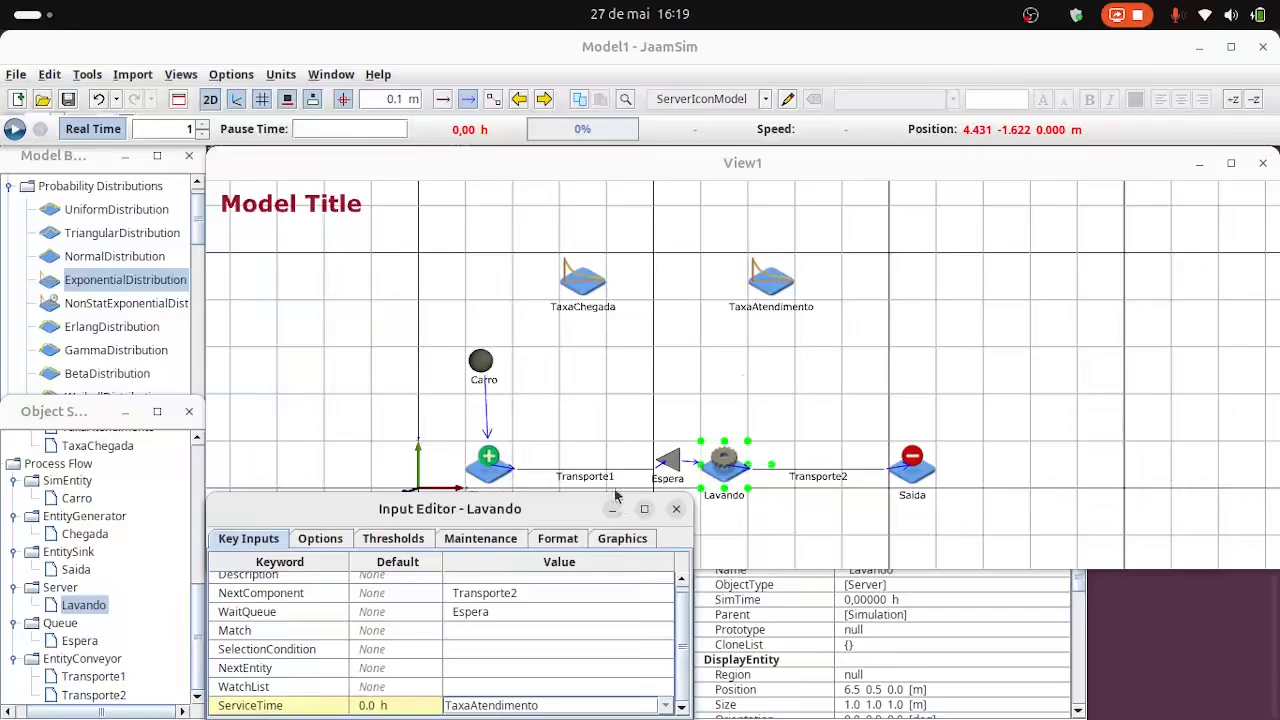
pyautogui.click(672, 375)
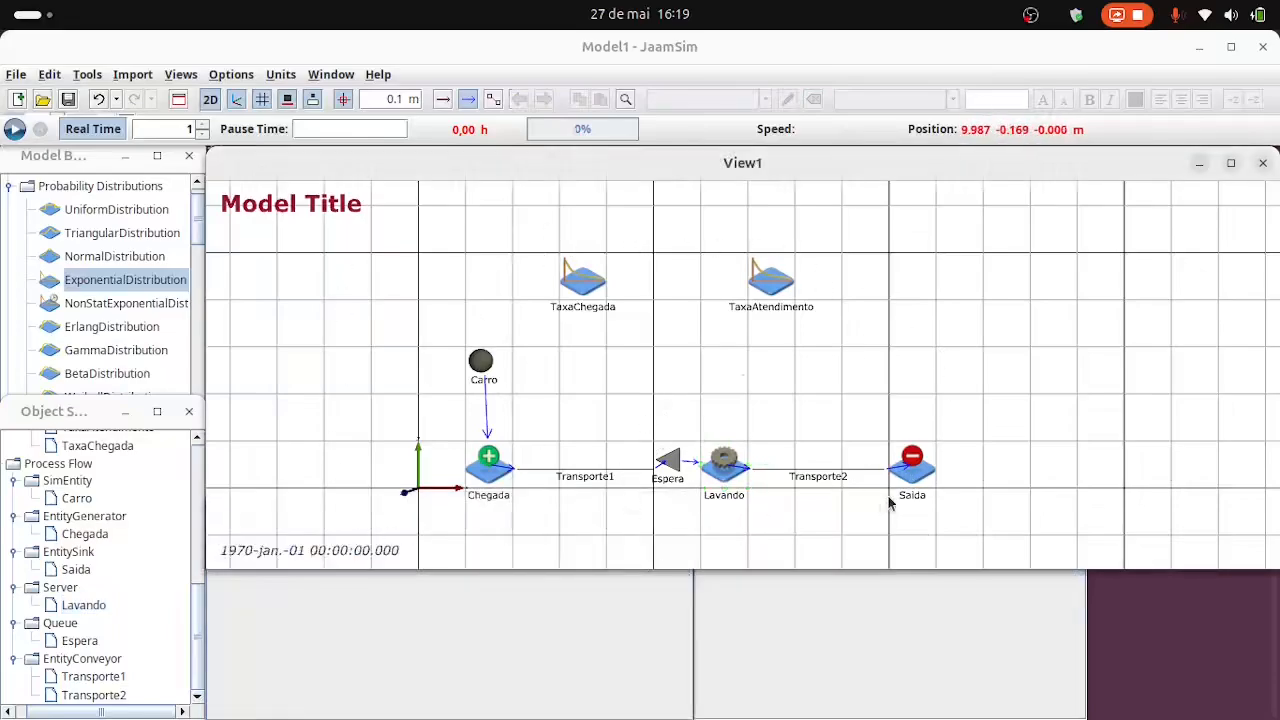
# Change the model title's Format text to 'Modelo Lava Jato'.
pyautogui.click(337, 207)
pyautogui.doubleClick(335, 207)
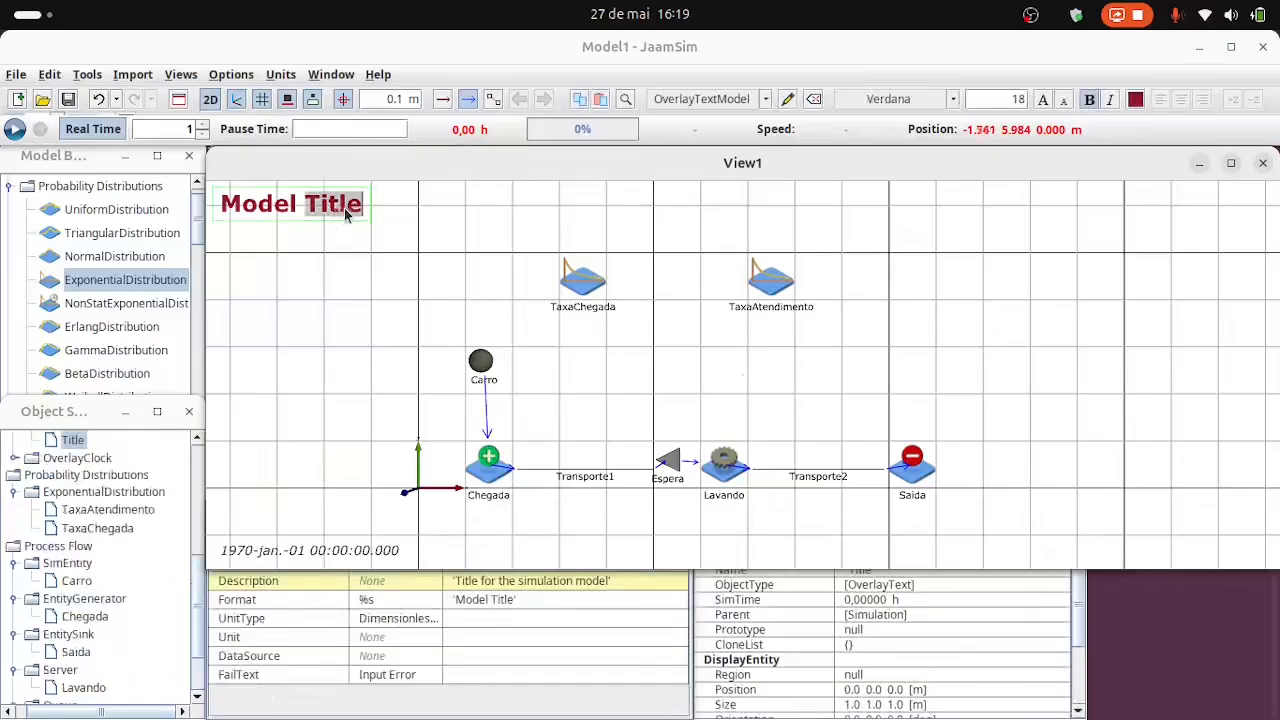
pyautogui.click(511, 601)
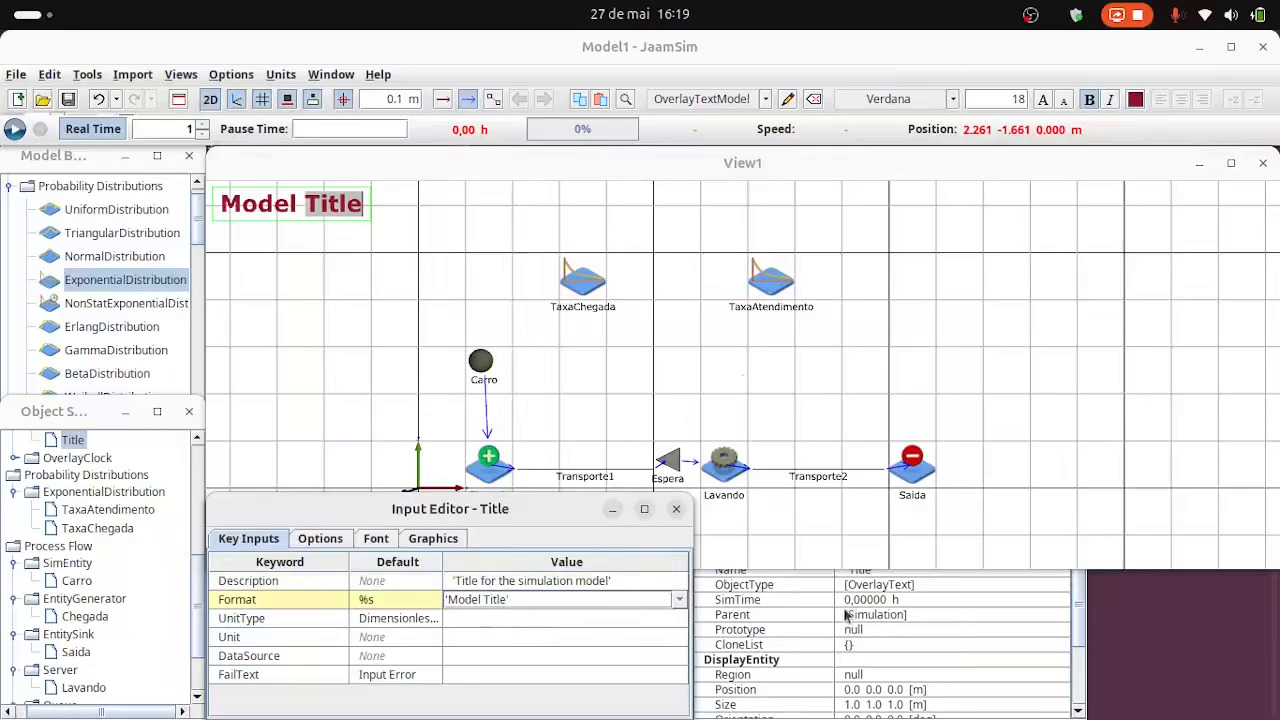
pyautogui.hotkey('shift', 'Left')
pyautogui.hotkey('shift', 'Left')
pyautogui.hotkey('shift', 'Left')
pyautogui.hotkey('shift', 'Left')
pyautogui.hotkey('shift', 'Left')
pyautogui.hotkey('shift', 'Left')
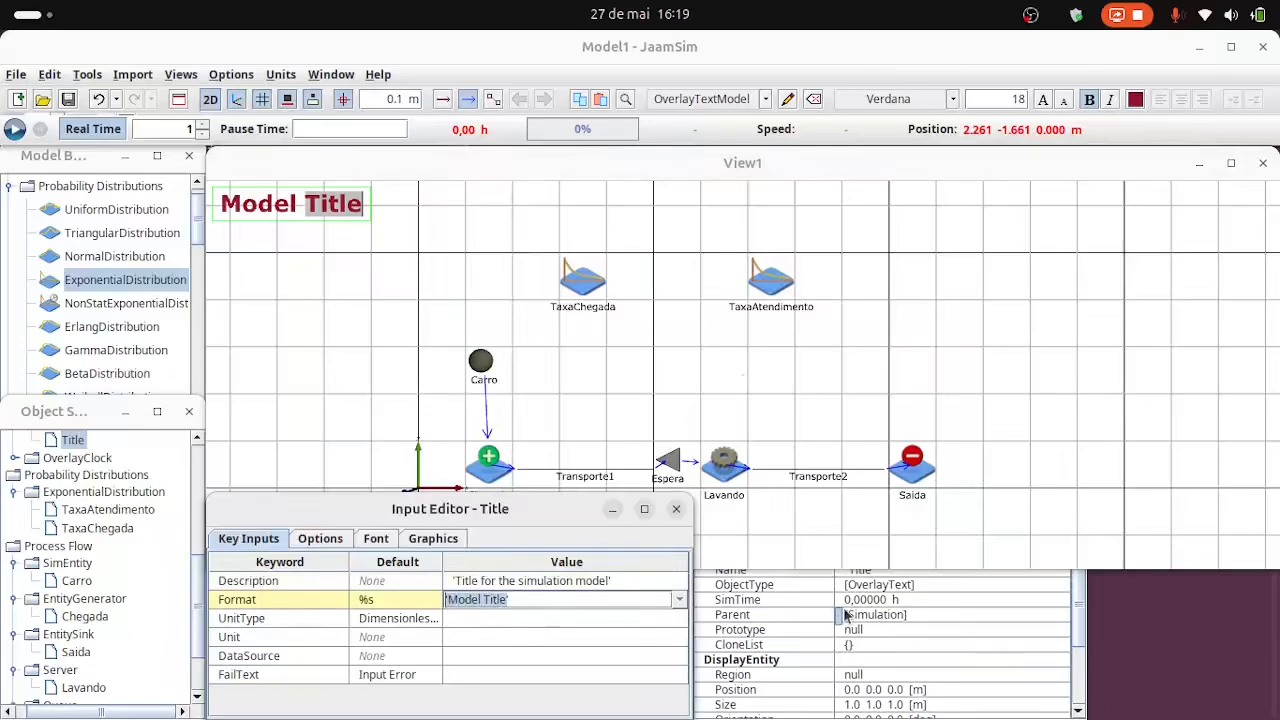
pyautogui.write('Mo')
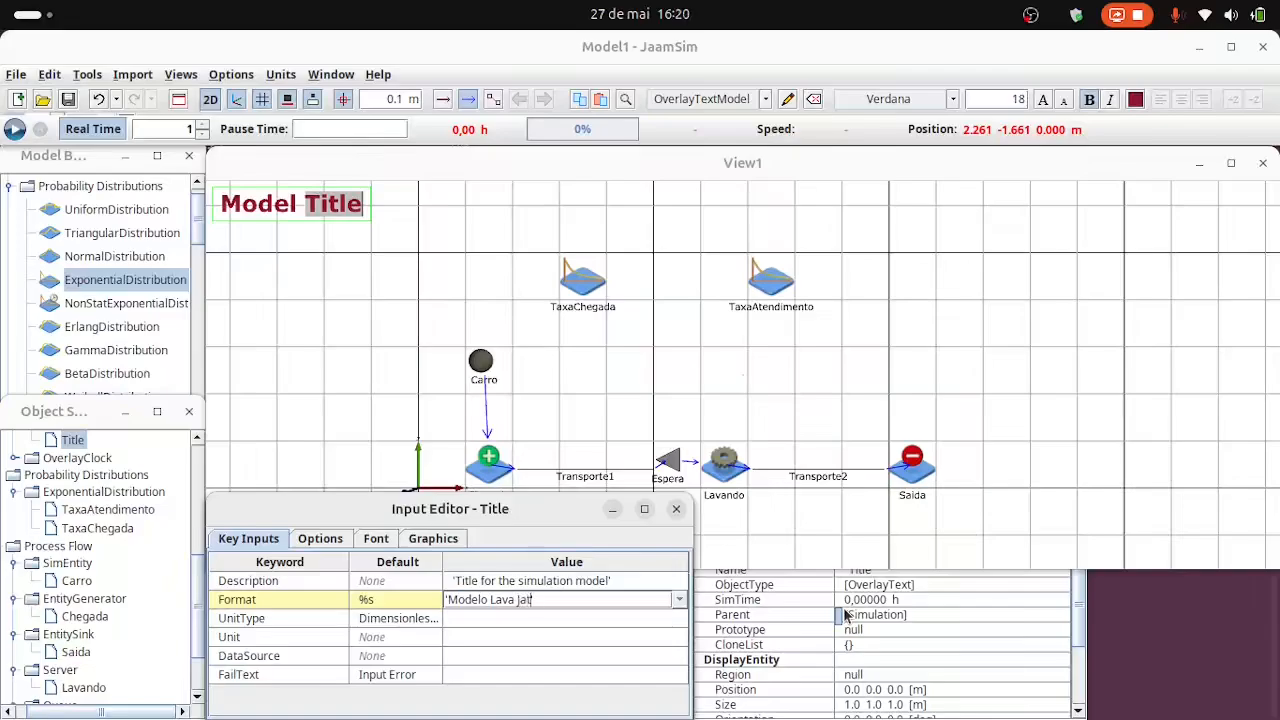
pyautogui.press('Return')
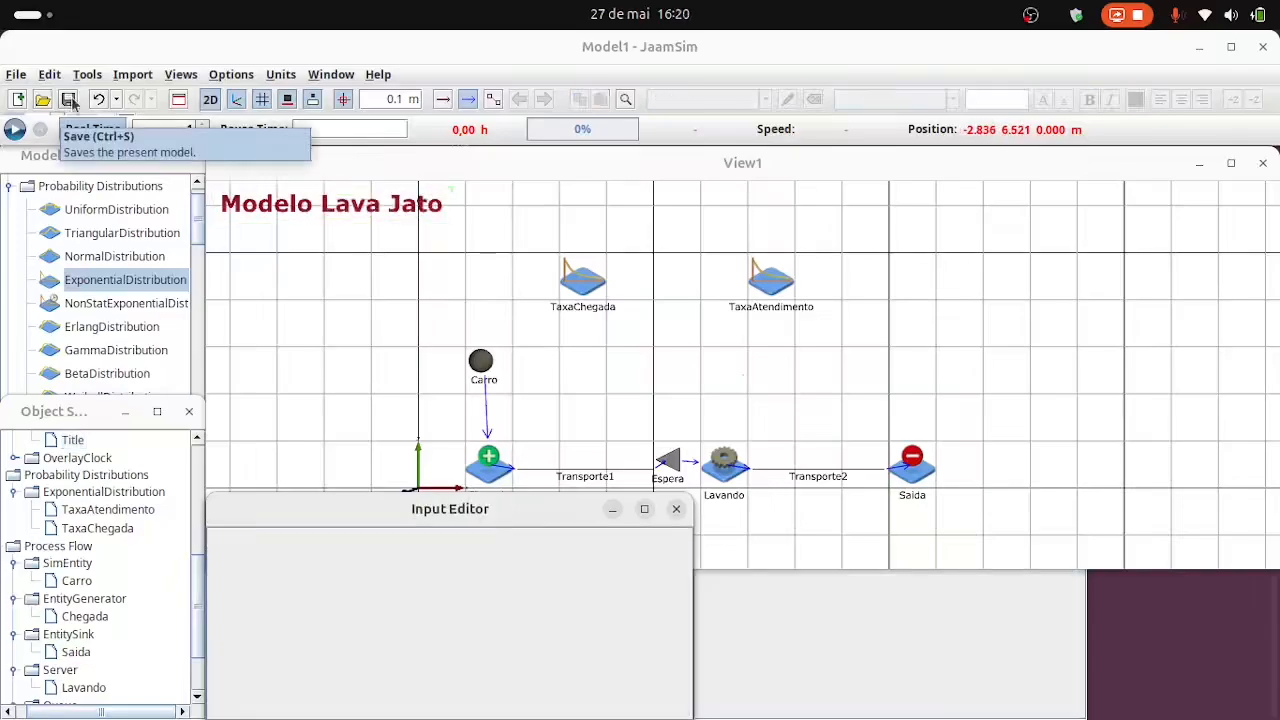
# Save the model in the Lavajato3 folder as a JaamSim configuration file named Lavajato3.
pyautogui.click(68, 99)
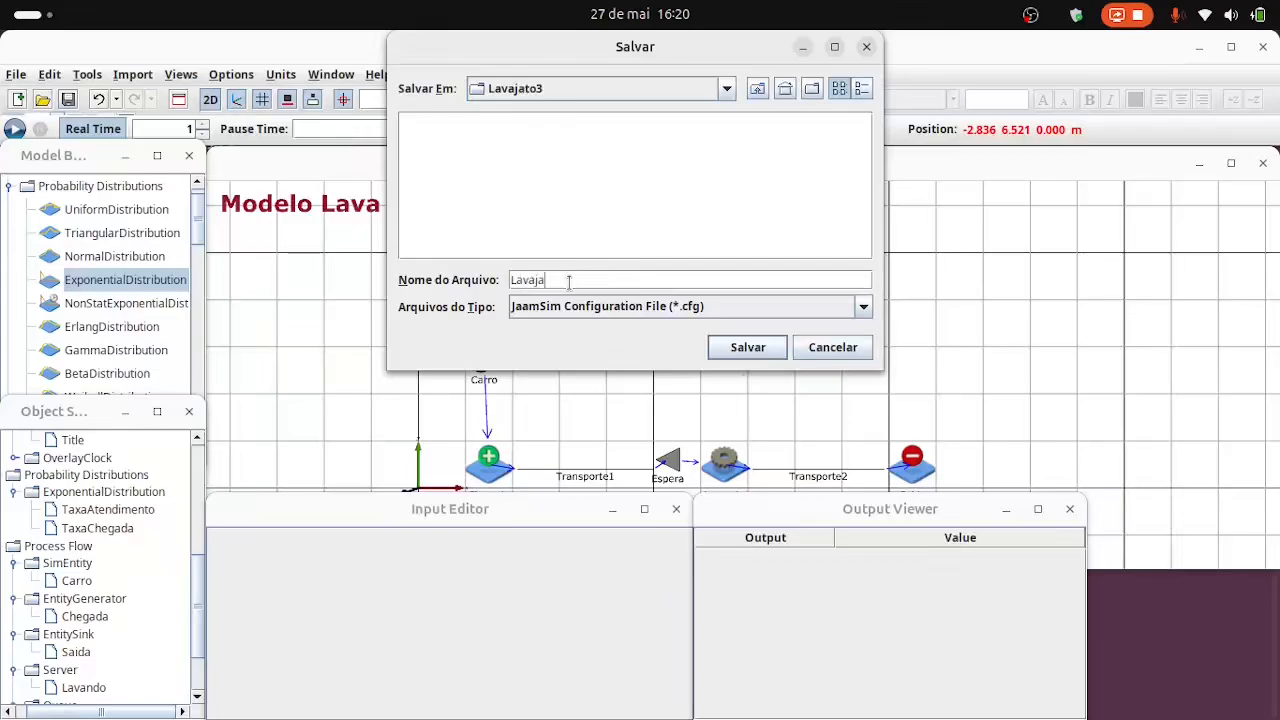
pyautogui.write('Lavajato3')
pyautogui.click(740, 347)
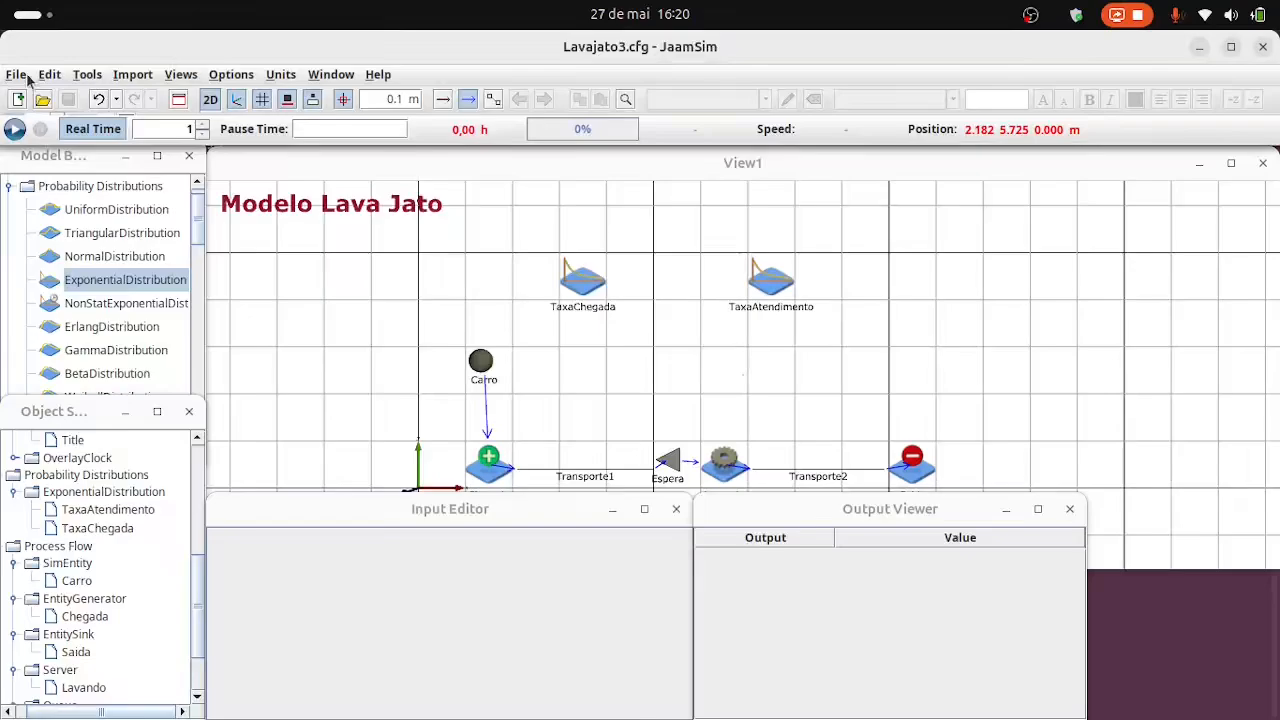
# Run the simulation and raise the real-time speed factor to 64.
pyautogui.click(14, 128)
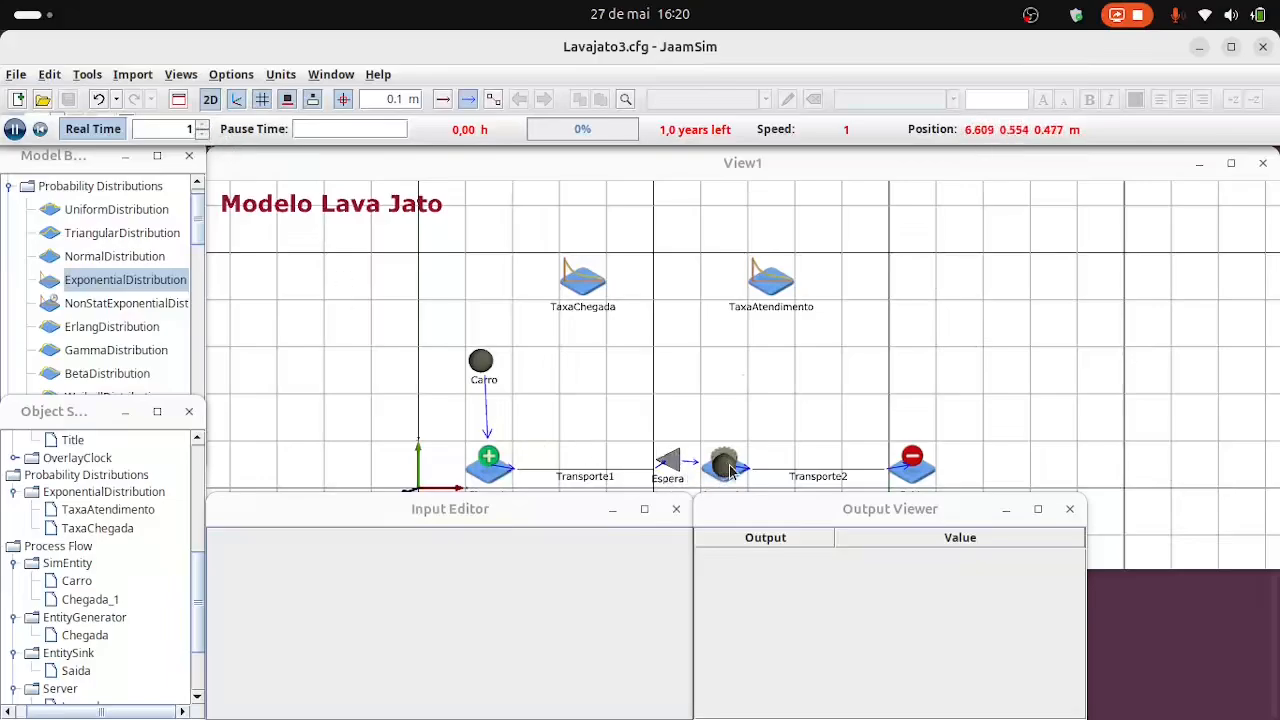
pyautogui.click(844, 174)
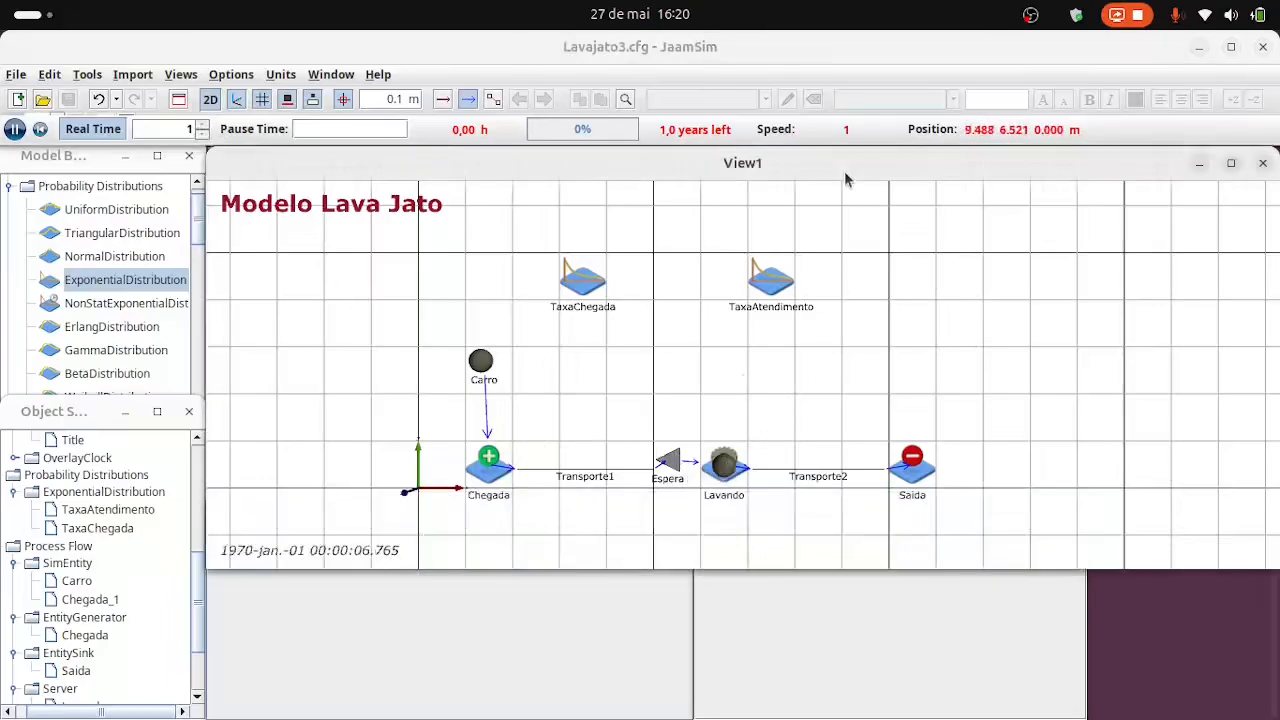
pyautogui.click(203, 125)
pyautogui.click(203, 126)
pyautogui.click(203, 126)
pyautogui.click(203, 126)
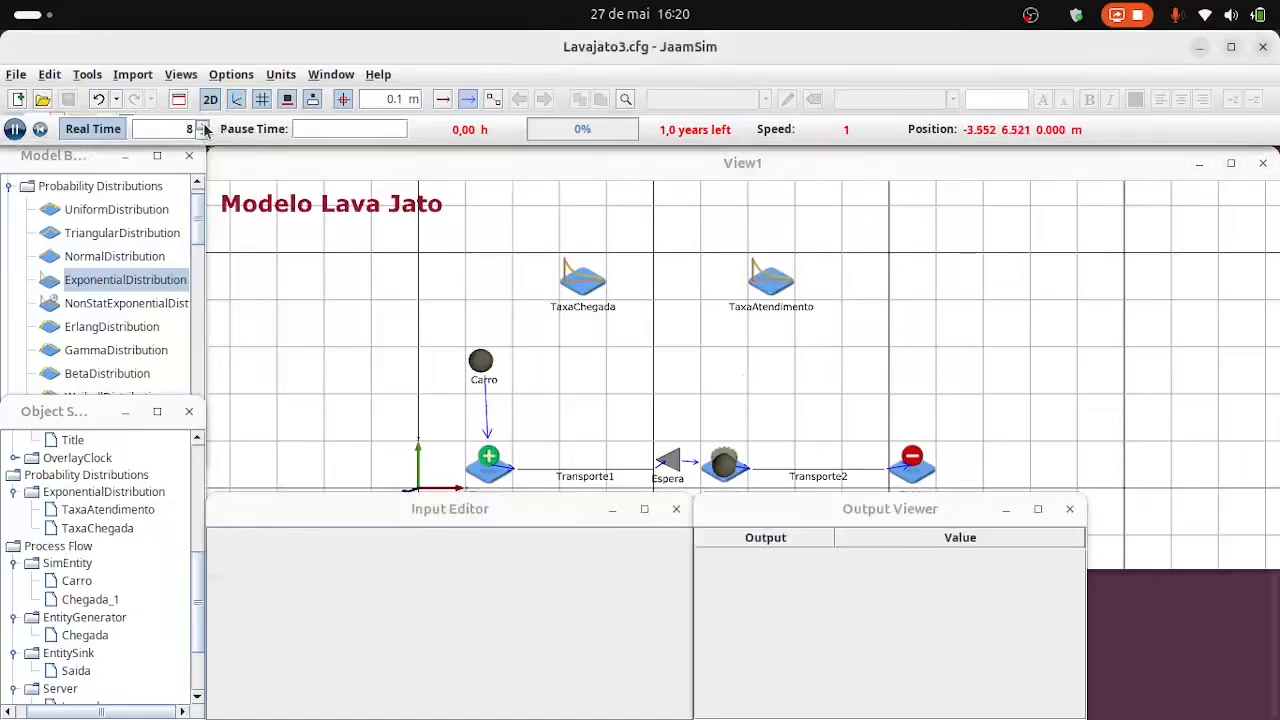
pyautogui.click(203, 126)
pyautogui.click(203, 126)
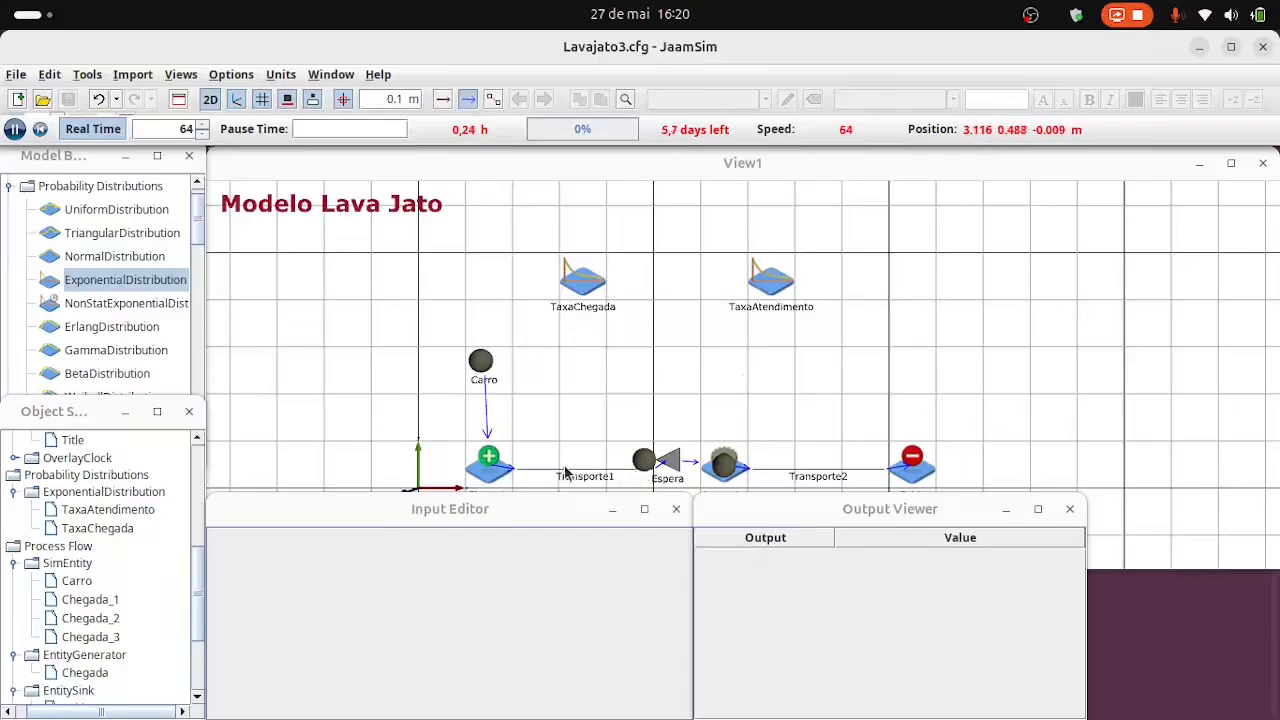
# Pause the simulation and reset its time to 0.
pyautogui.click(14, 128)
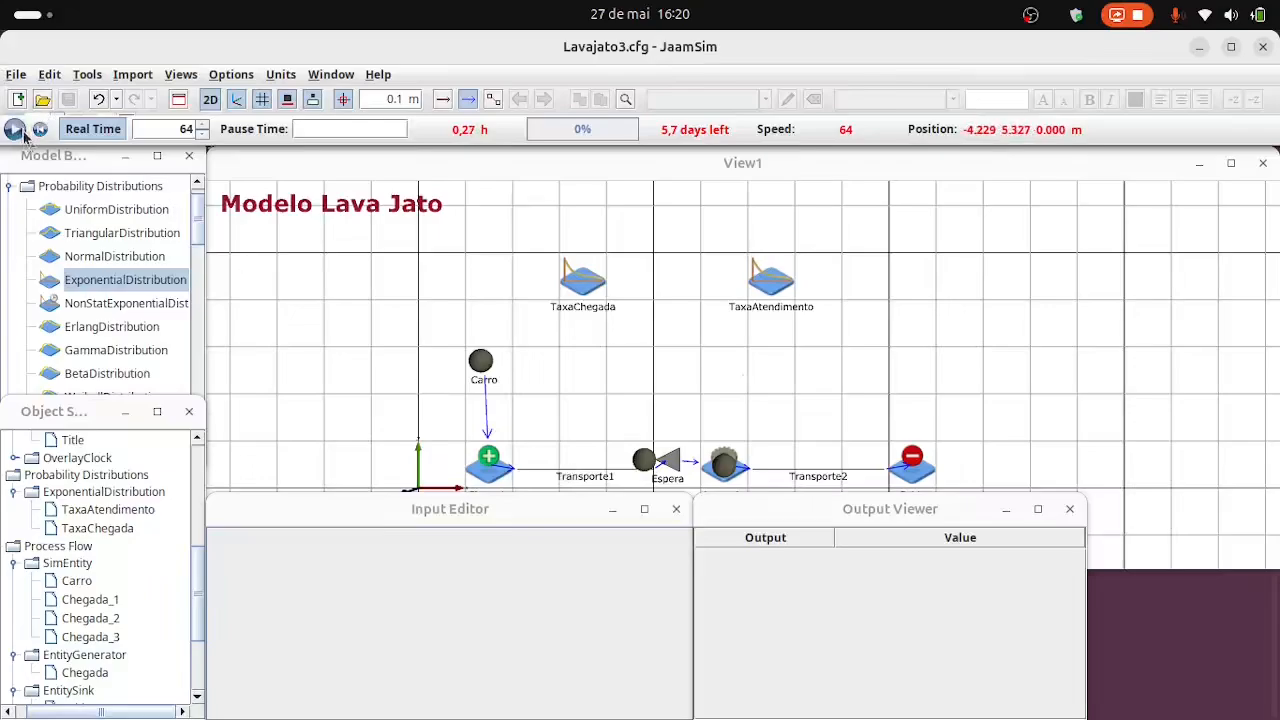
pyautogui.click(40, 128)
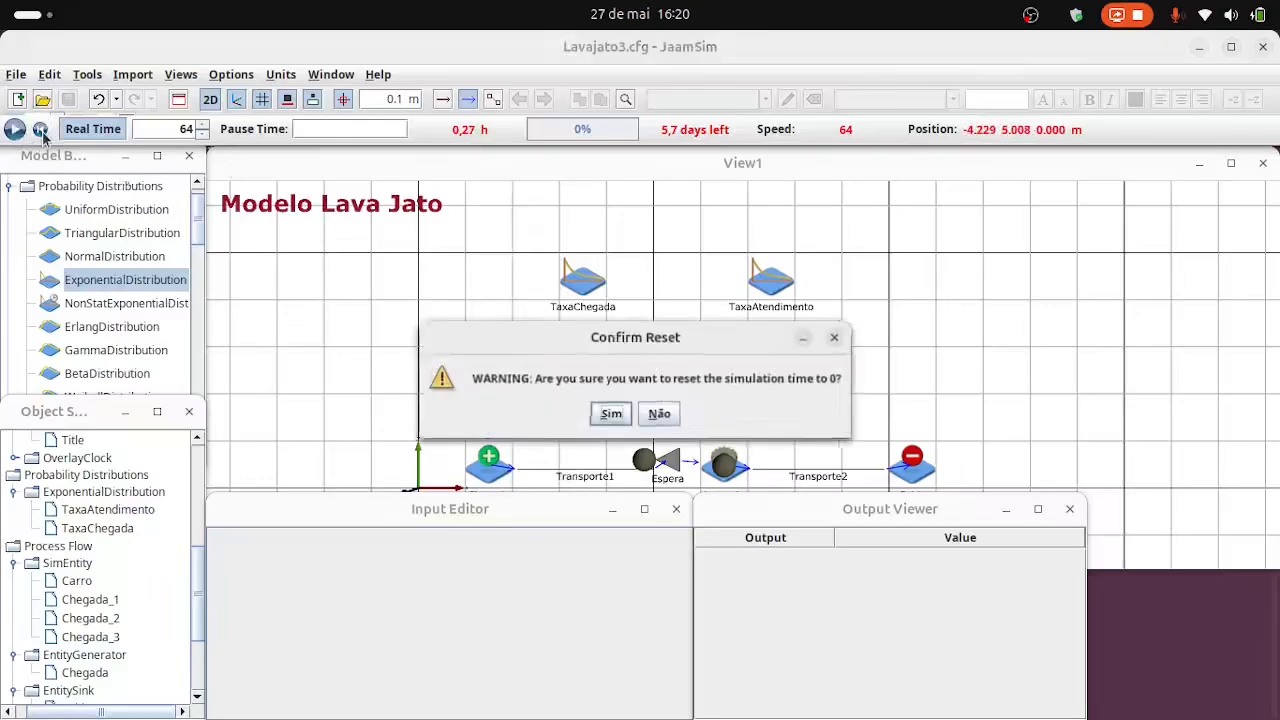
pyautogui.click(626, 416)
# Set the TravelTime of the Transporte1 conveyor to 60 s.
pyautogui.click(596, 467)
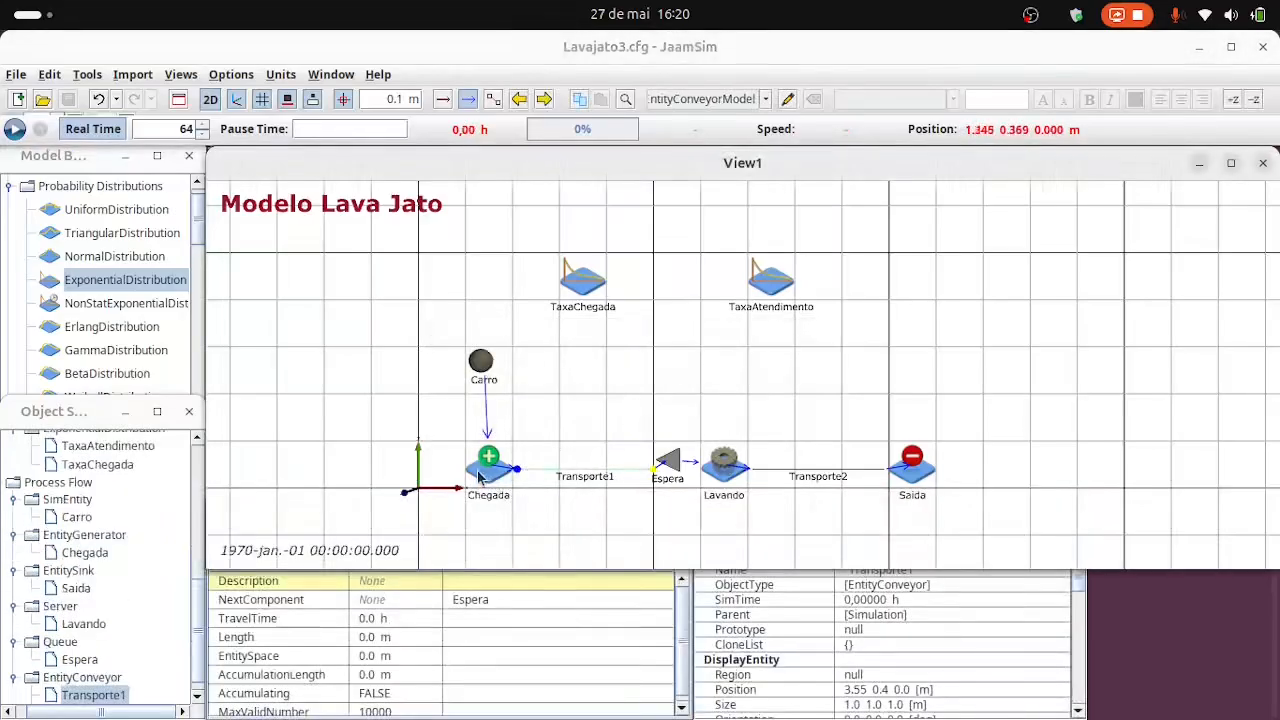
pyautogui.click(449, 624)
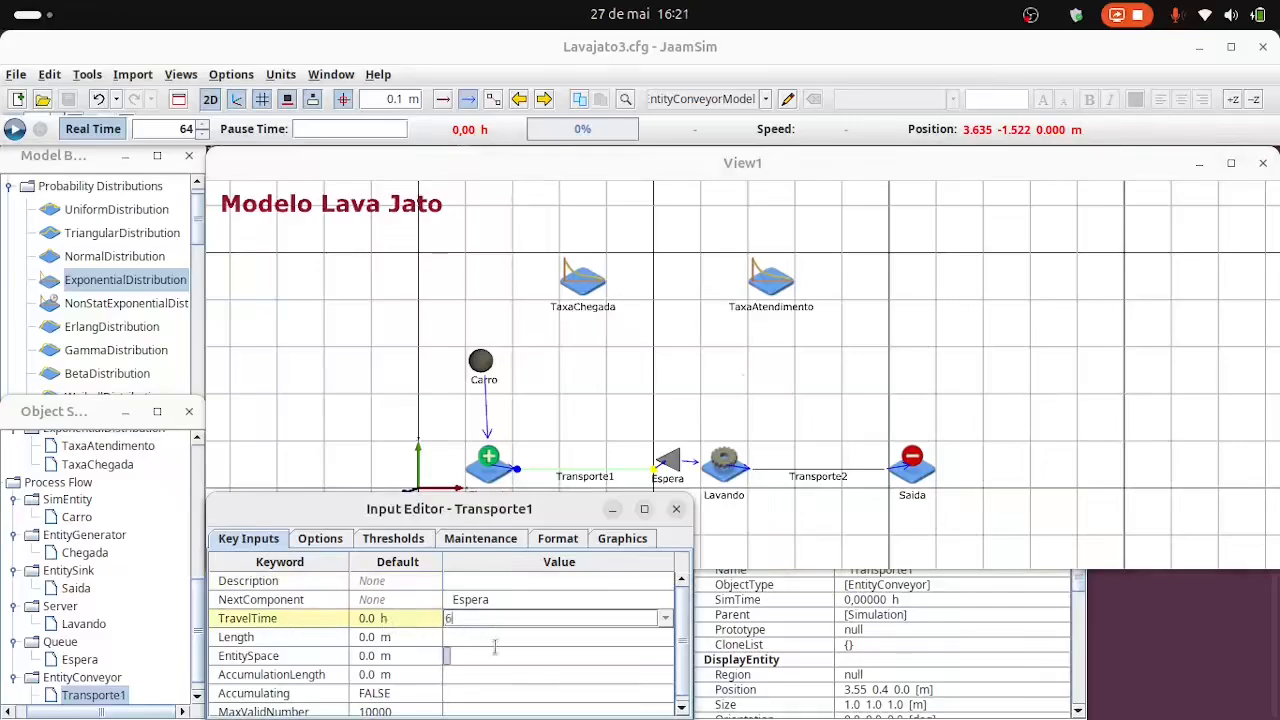
pyautogui.click(495, 645)
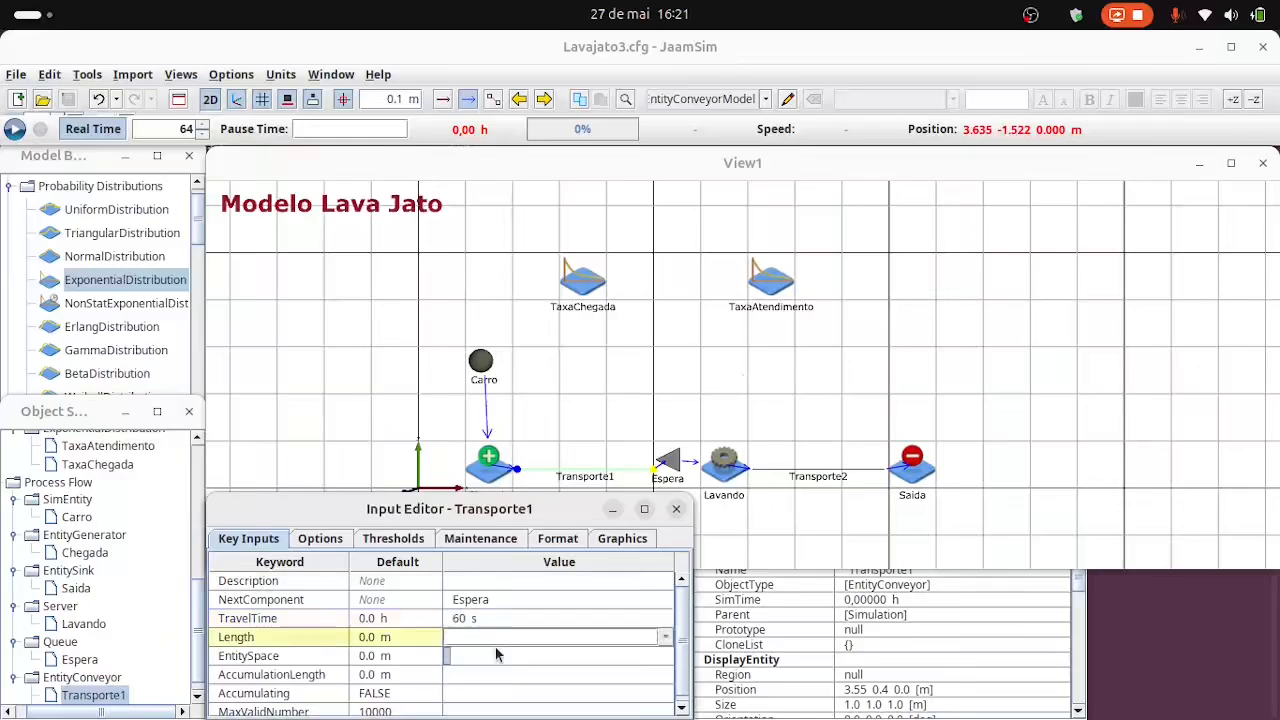
# Set the TravelTime of the Transporte2 conveyor to 60 s.
pyautogui.click(818, 469)
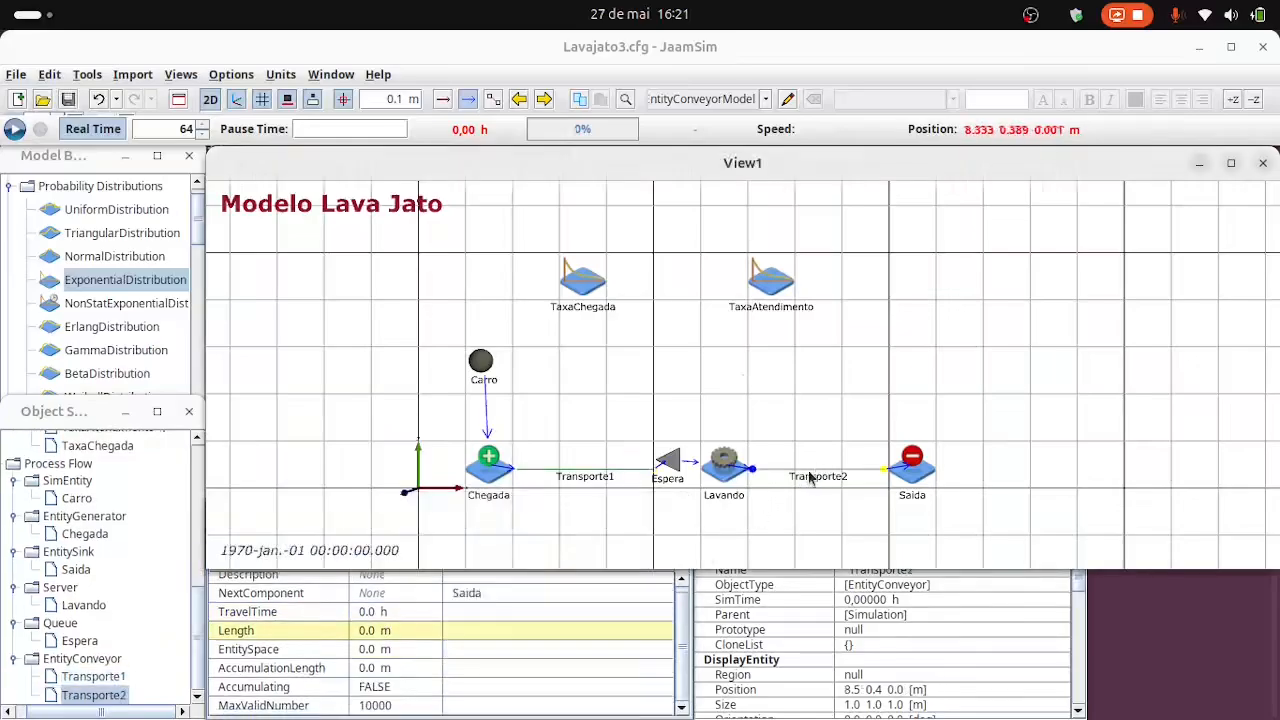
pyautogui.click(481, 612)
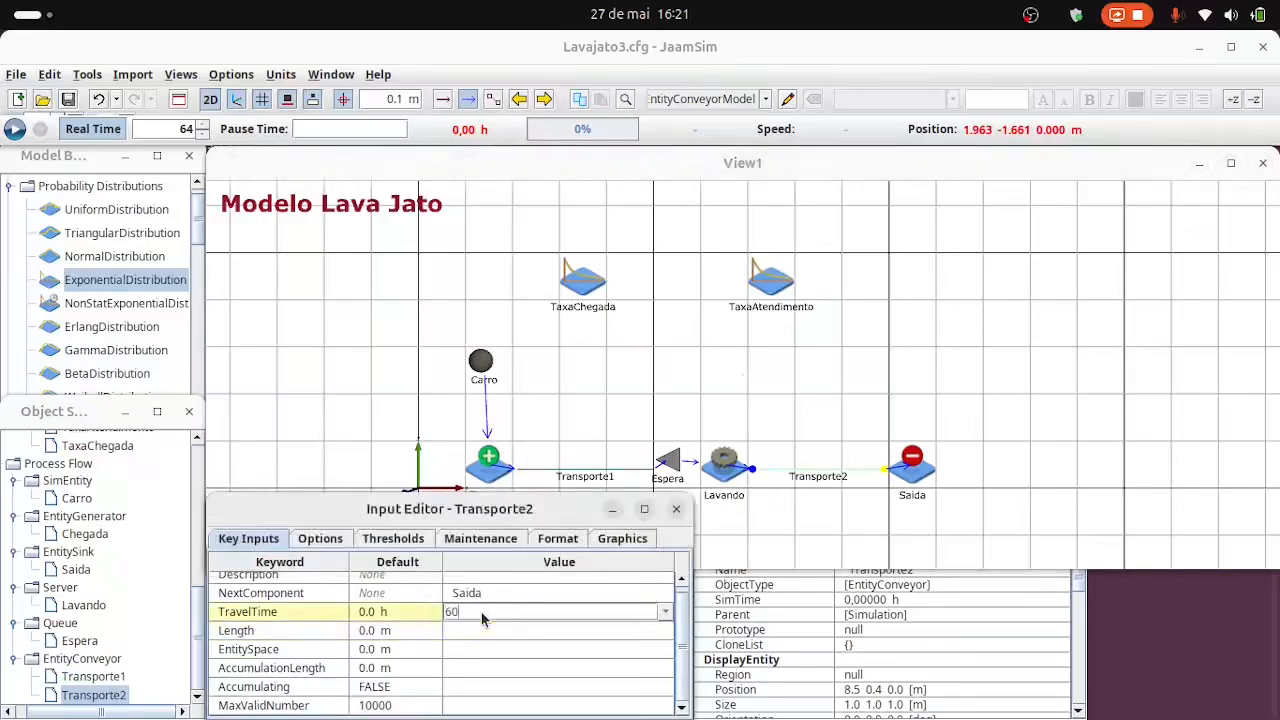
pyautogui.write('60 s')
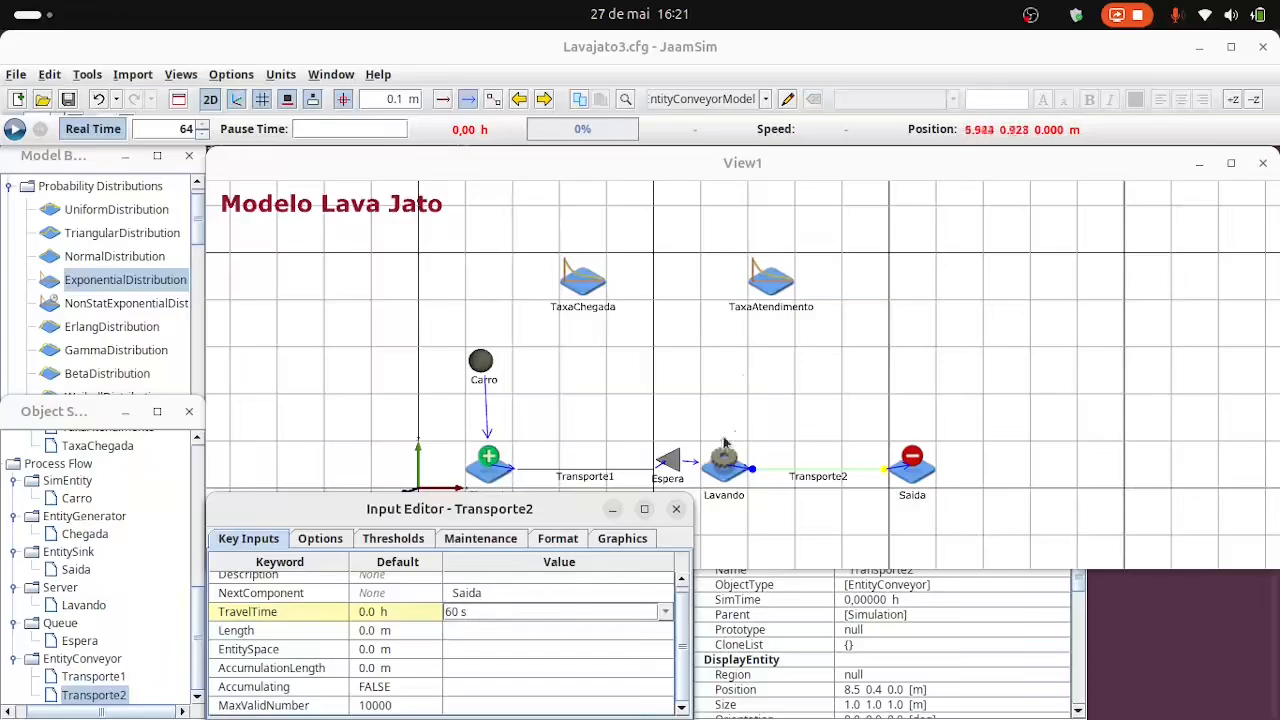
pyautogui.click(637, 432)
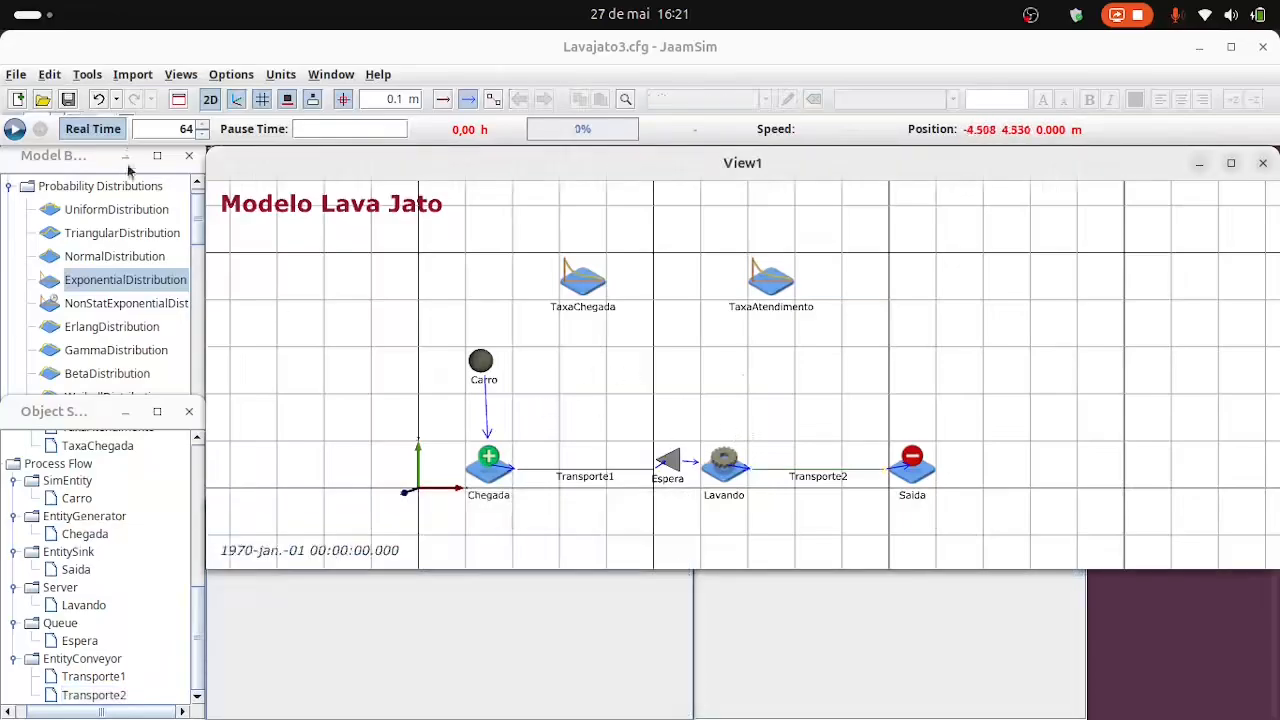
# Save the changes to Lavajato3.cfg and test-run the simulation, first in real time at factor 64, then with Real Time switched off.
pyautogui.click(14, 130)
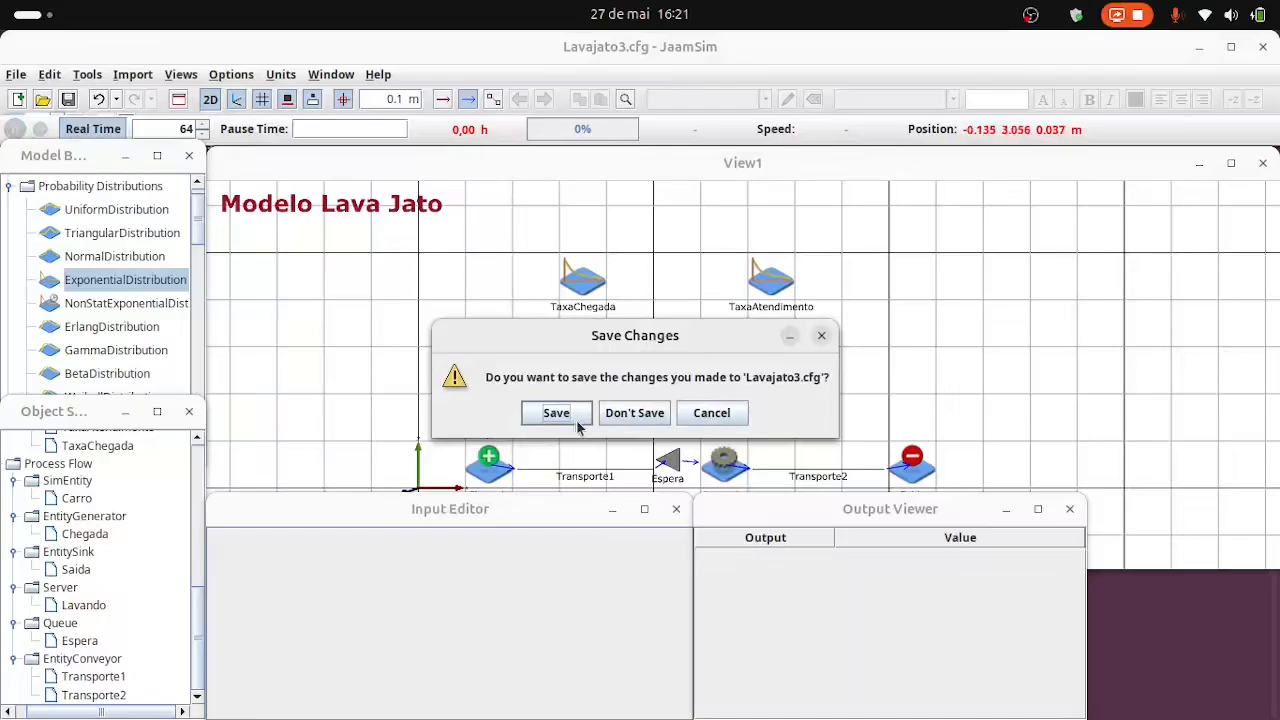
pyautogui.click(555, 413)
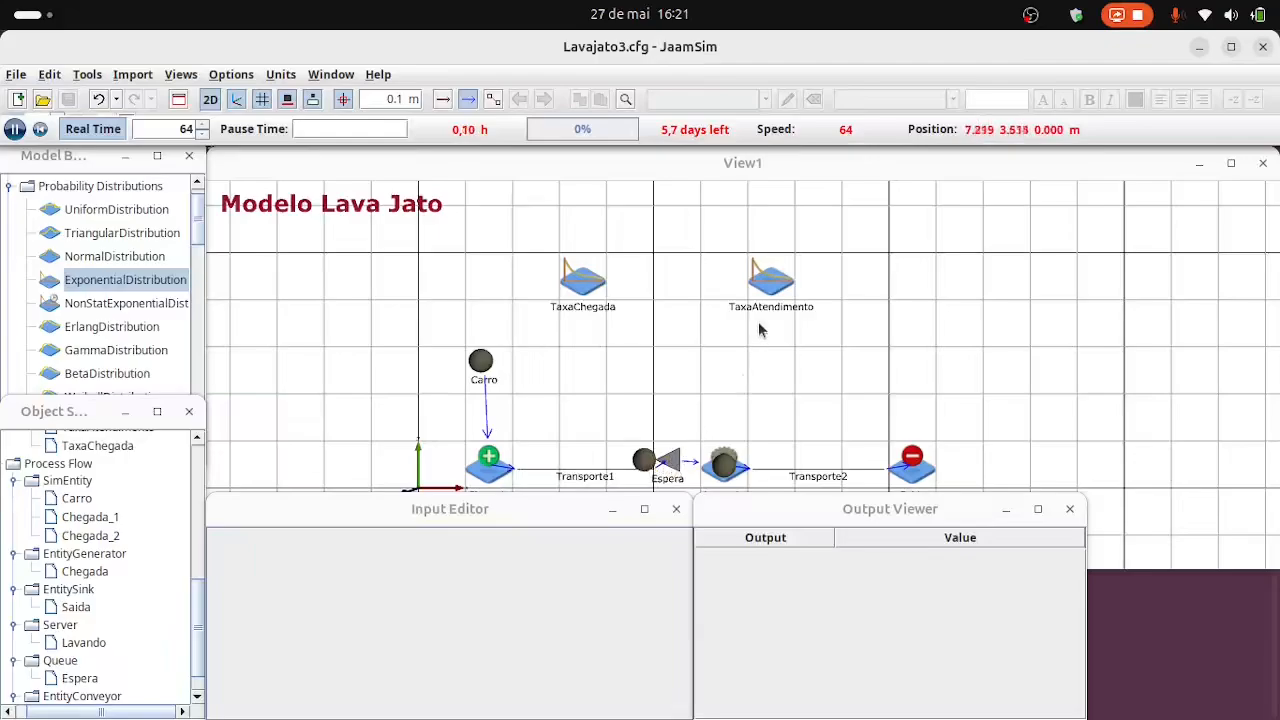
pyautogui.click(928, 181)
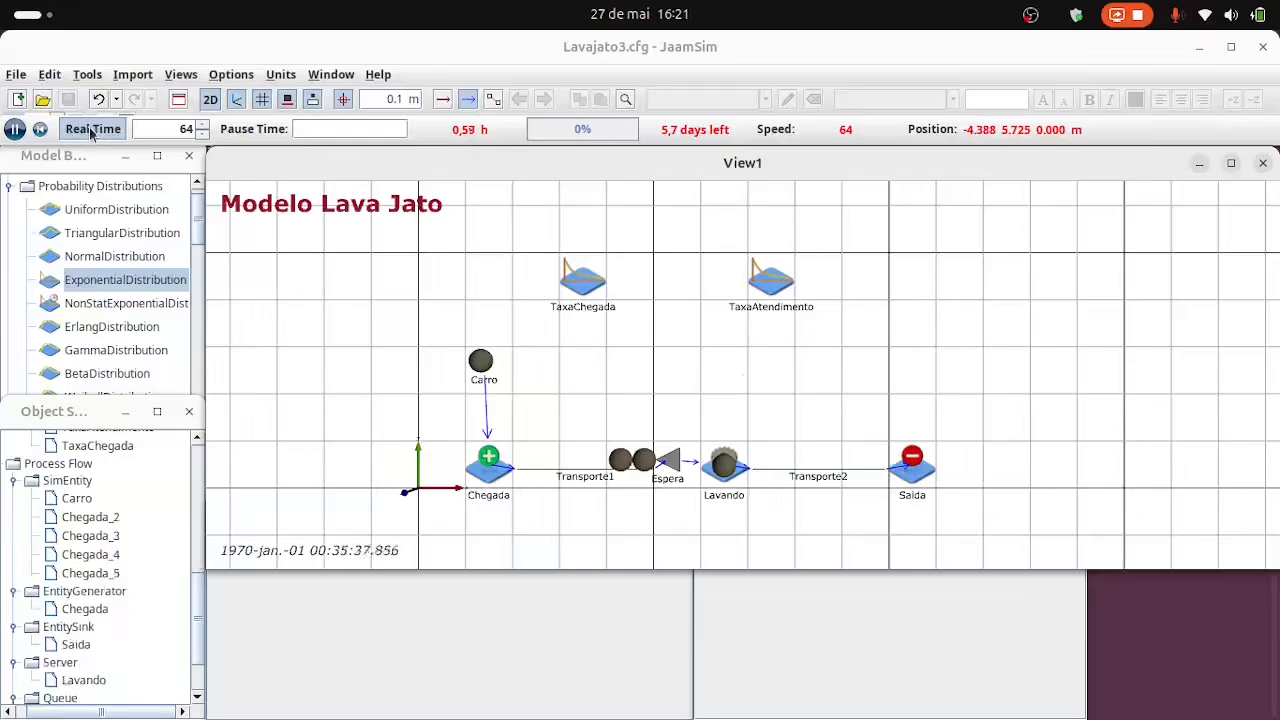
pyautogui.click(91, 129)
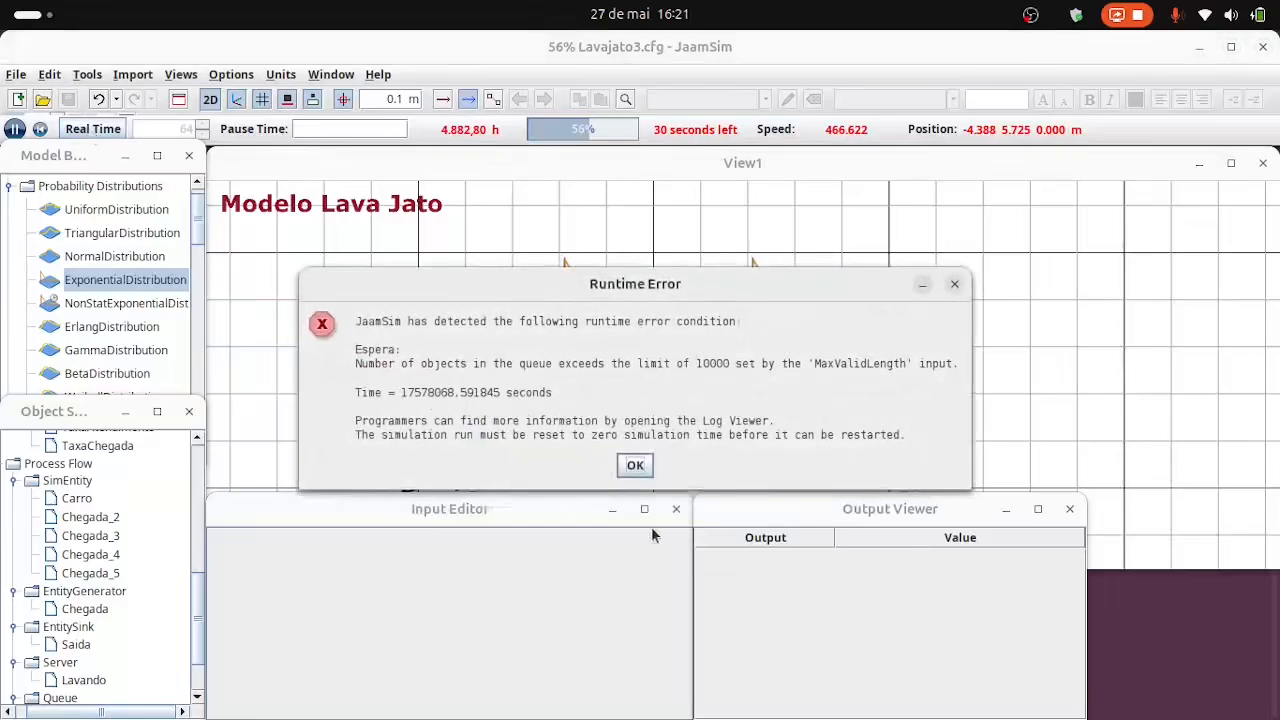
pyautogui.click(646, 469)
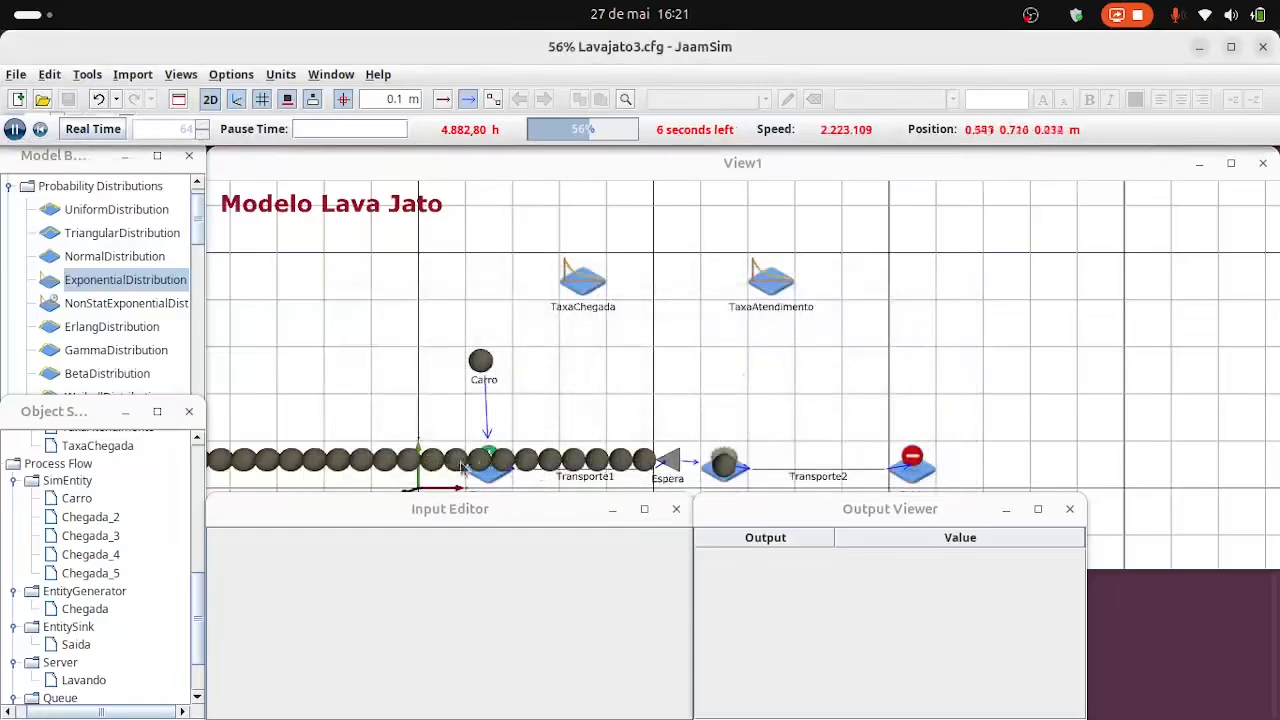
# Switch Real Time back on and reset the simulation time to 0.
pyautogui.click(93, 129)
pyautogui.click(40, 129)
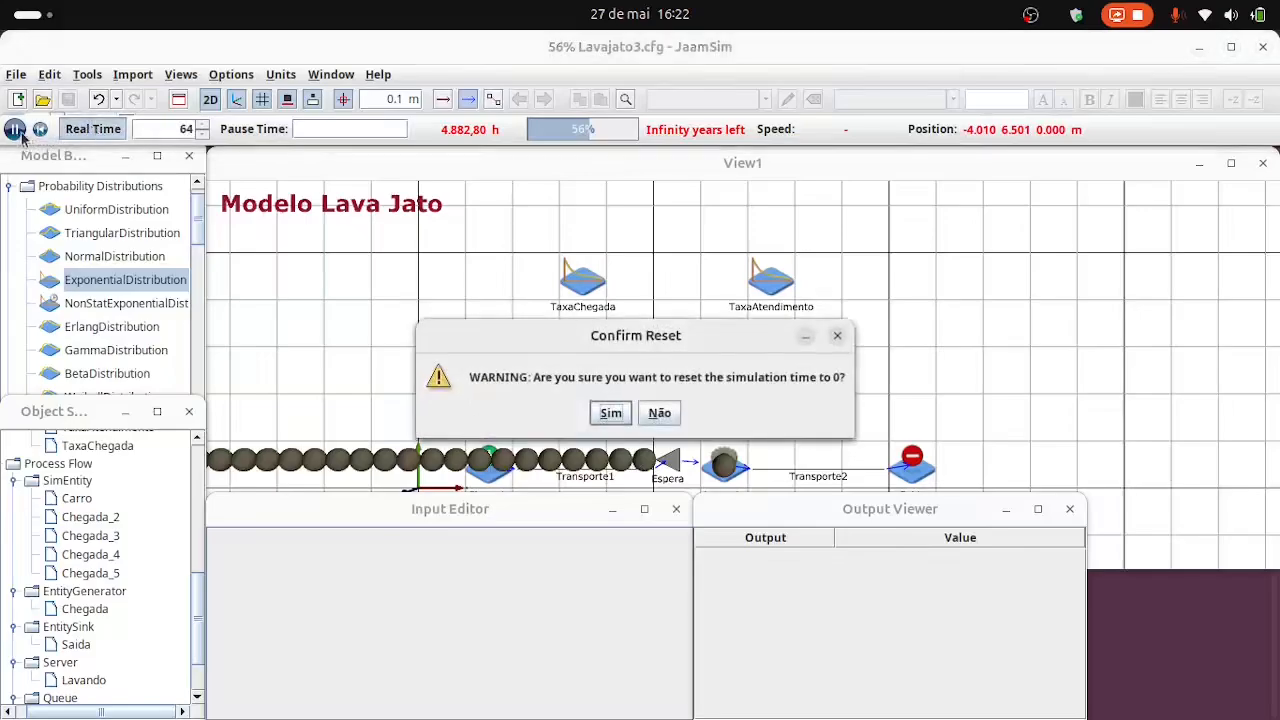
pyautogui.click(610, 413)
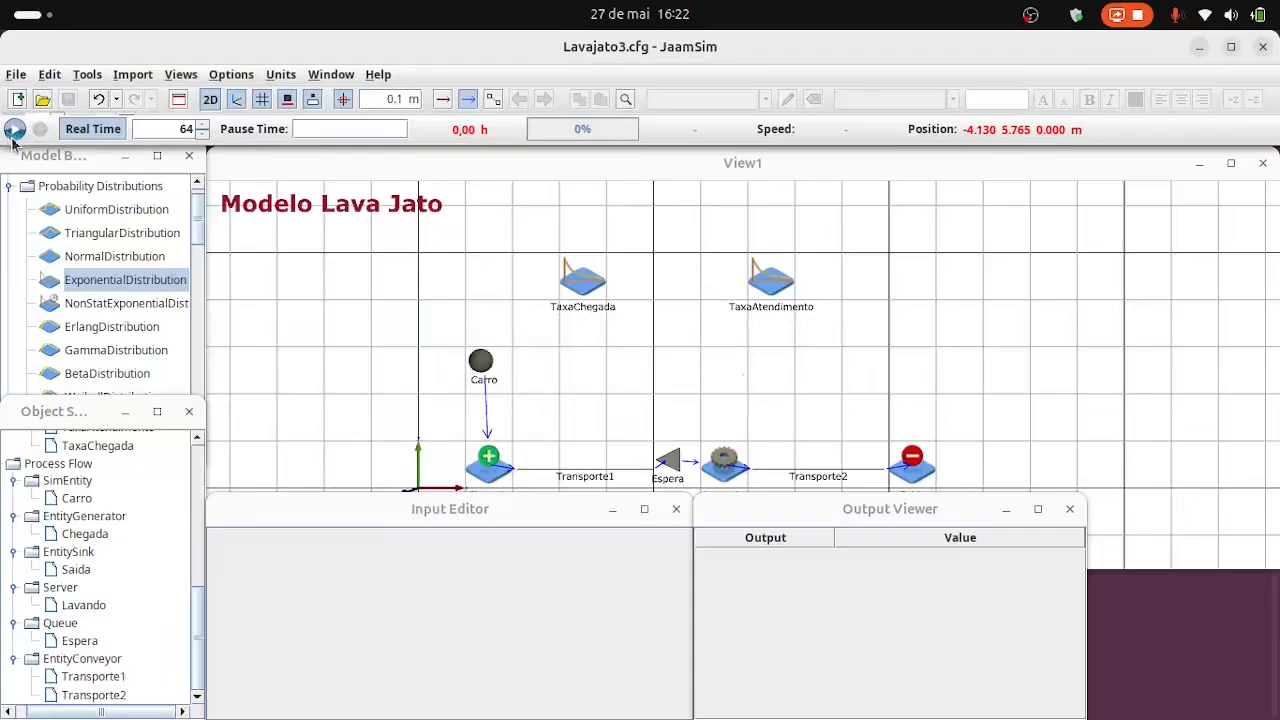
# Set the Simulation object's RunDuration to 360 h.
pyautogui.scroll(-2, 475, 426)
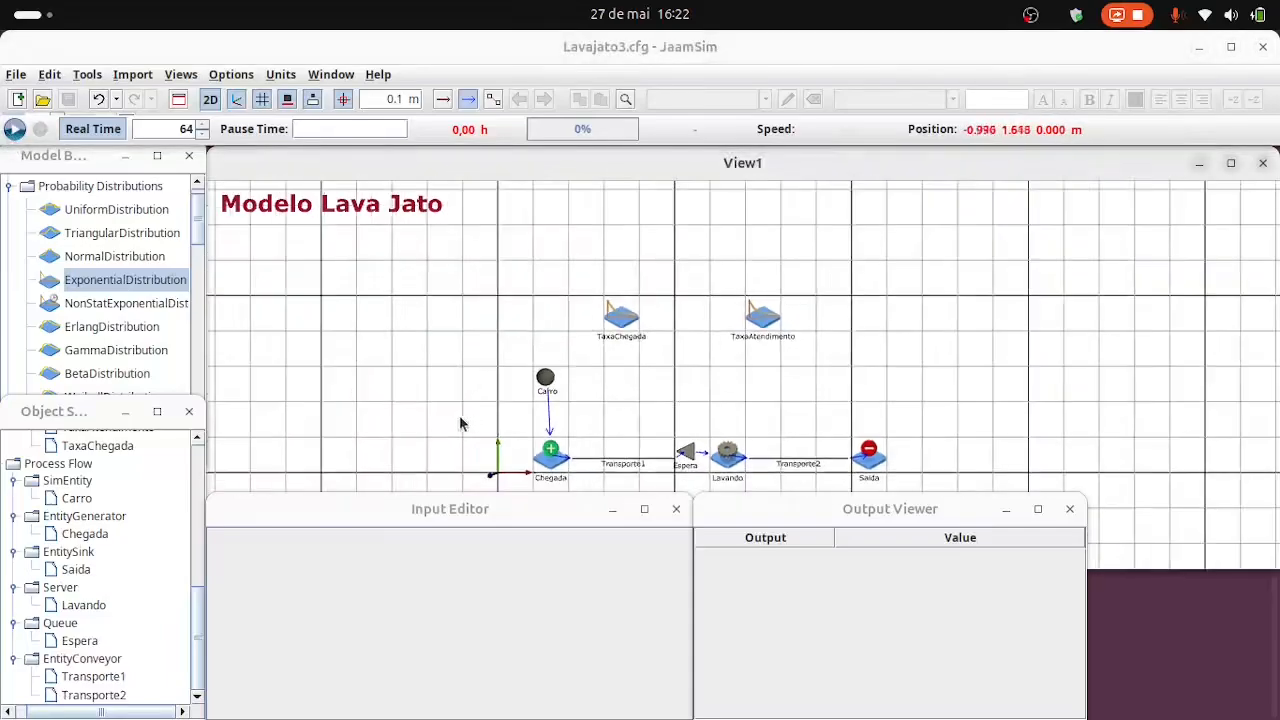
pyautogui.scroll(10, 149, 531)
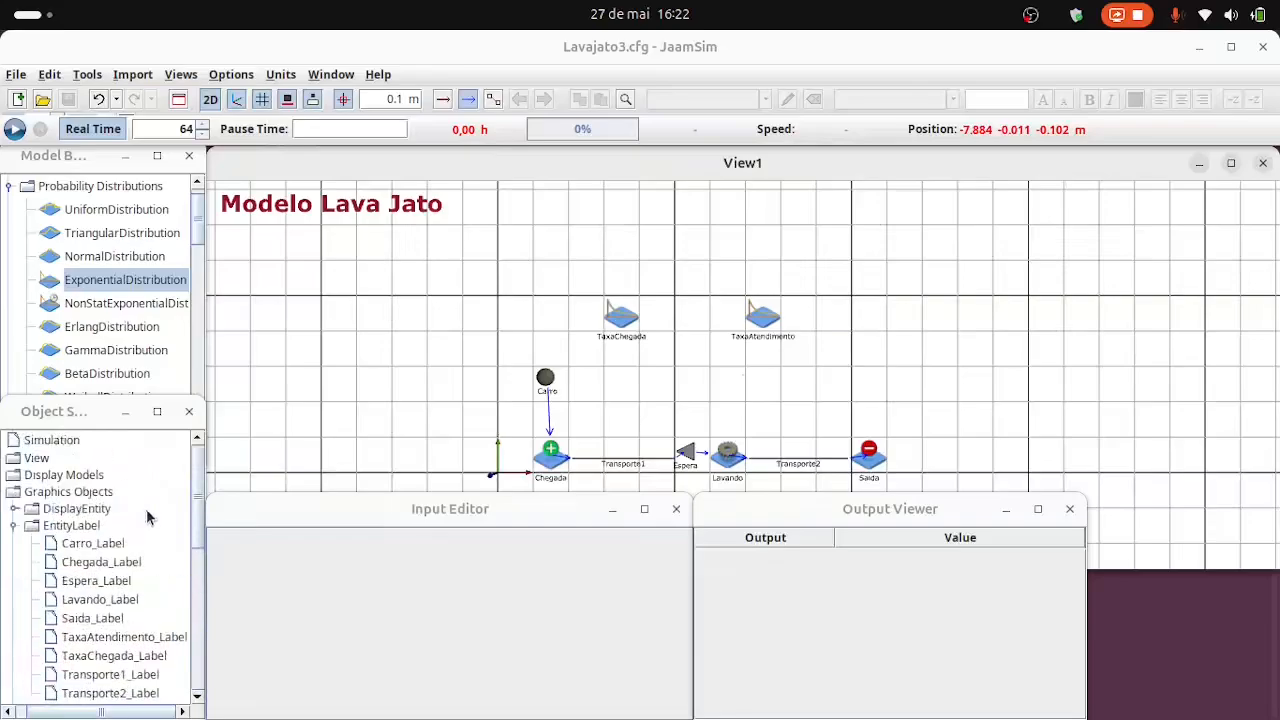
pyautogui.click(58, 441)
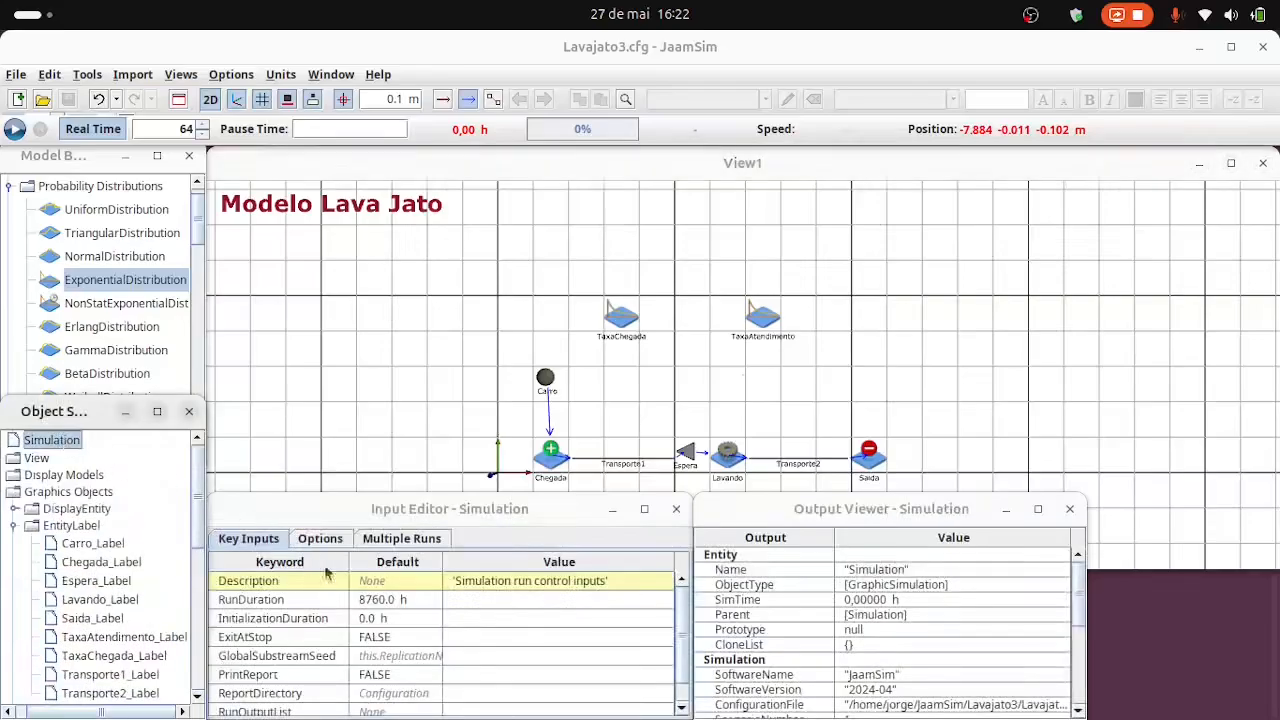
pyautogui.click(458, 598)
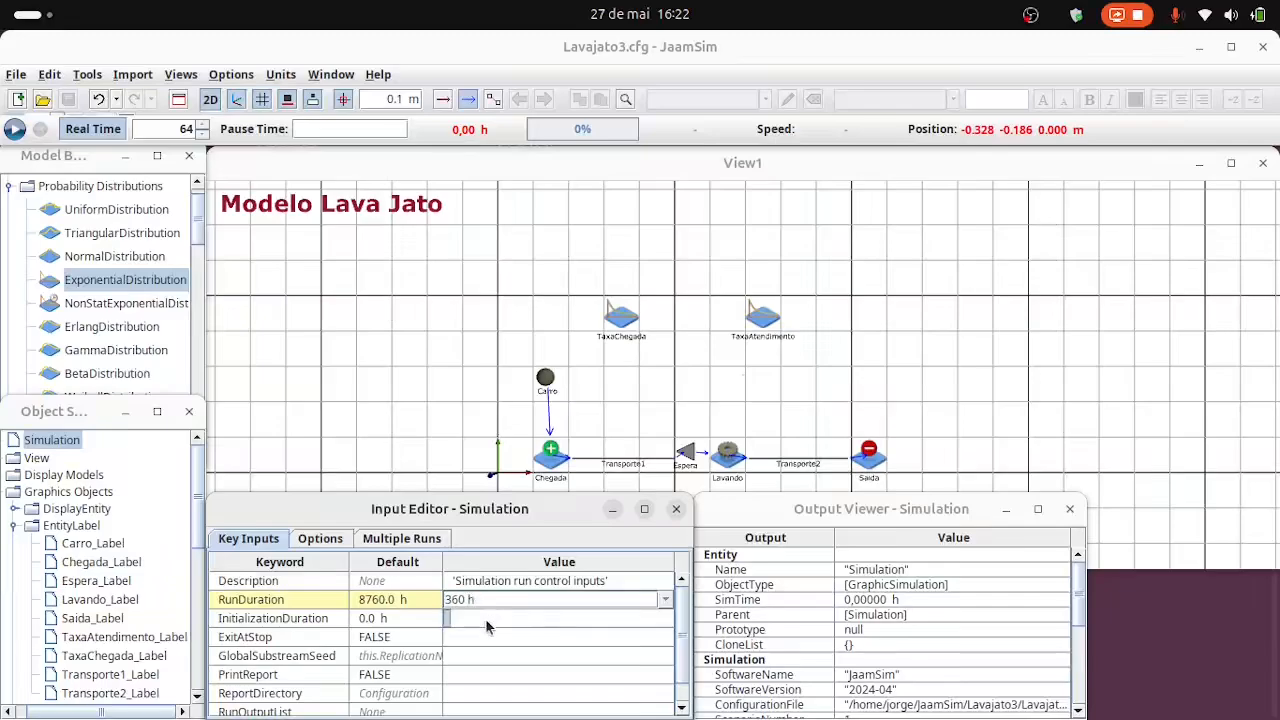
pyautogui.click(487, 618)
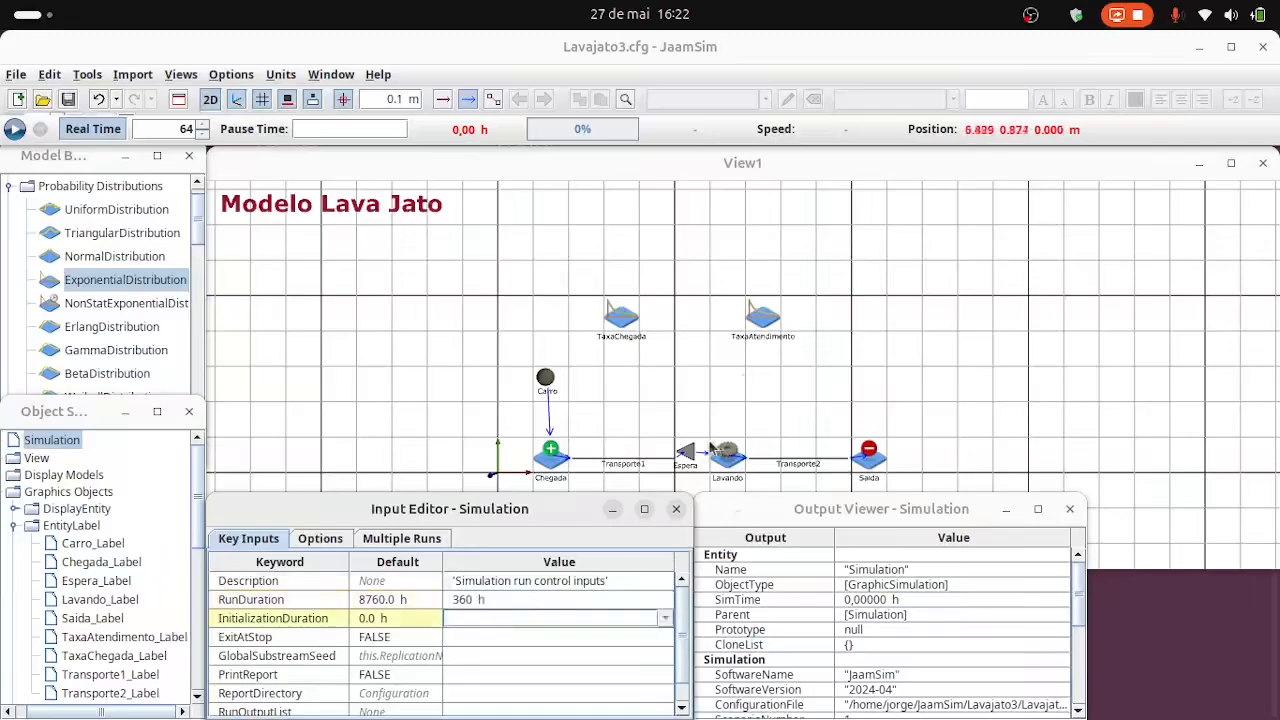
# Format the Espera queue with a MaxPerLine of 6 and a MaxRows of 5.
pyautogui.click(686, 452)
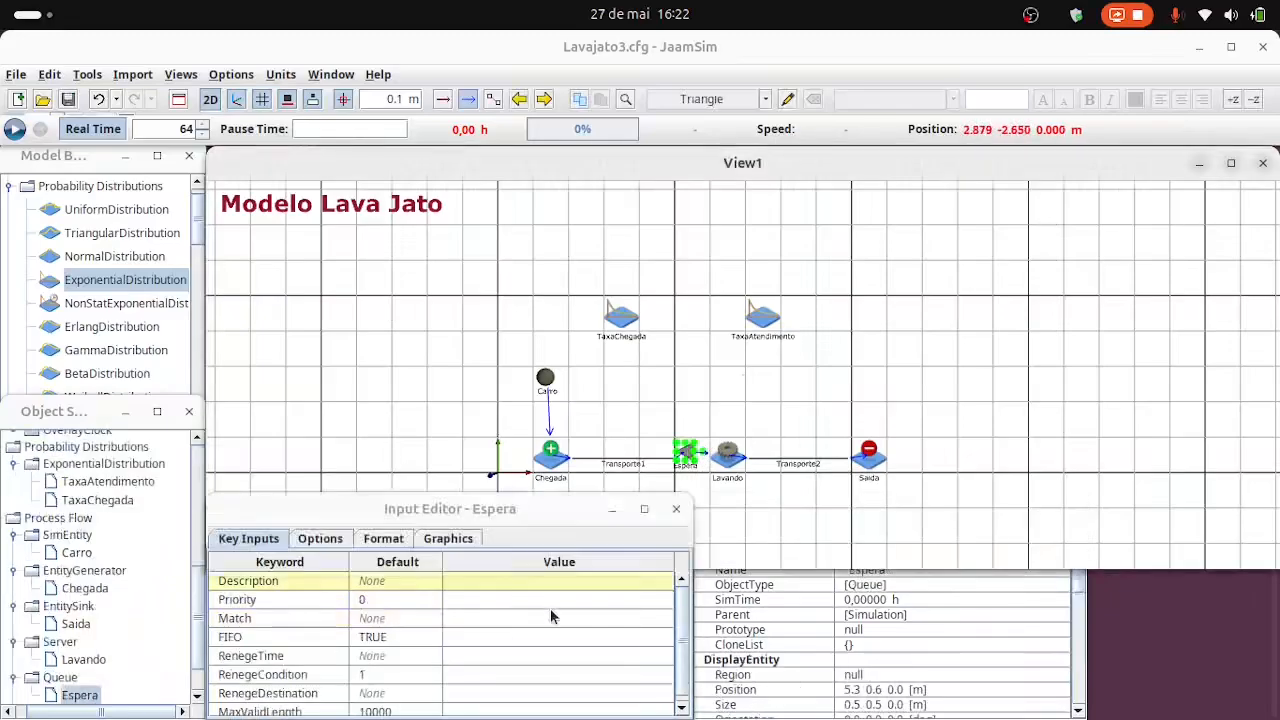
pyautogui.click(381, 542)
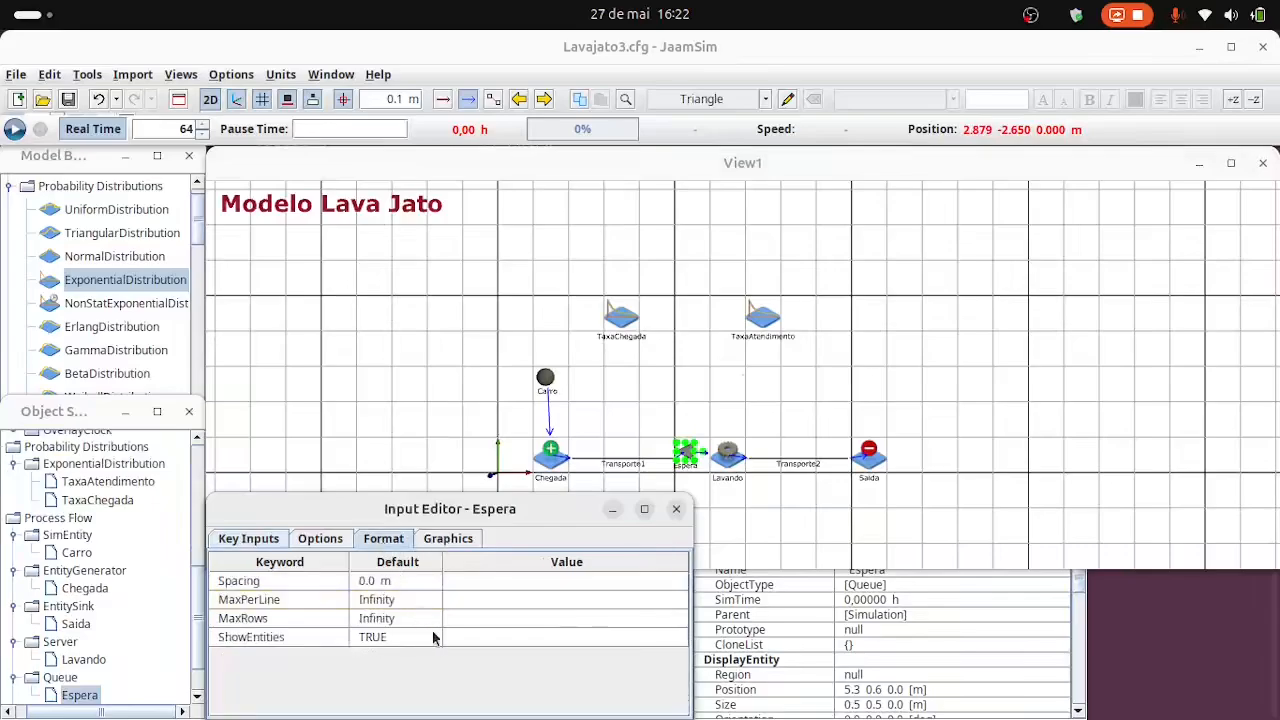
pyautogui.click(472, 599)
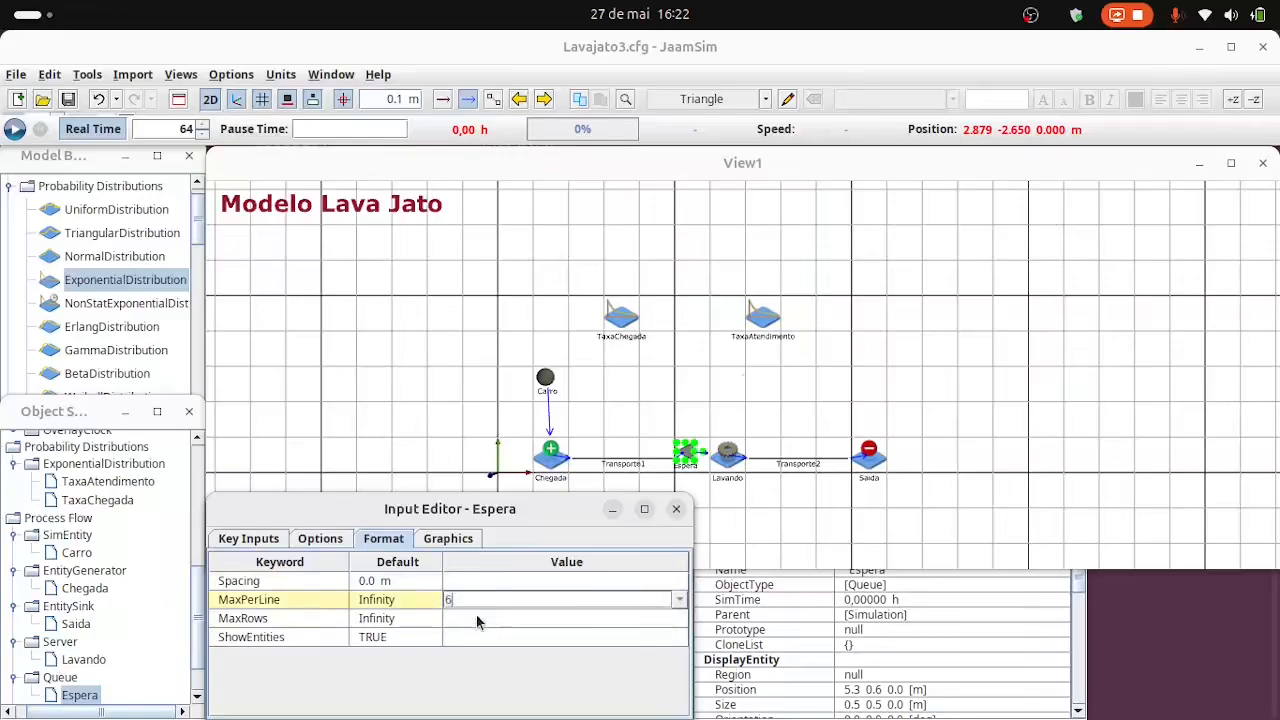
pyautogui.click(472, 615)
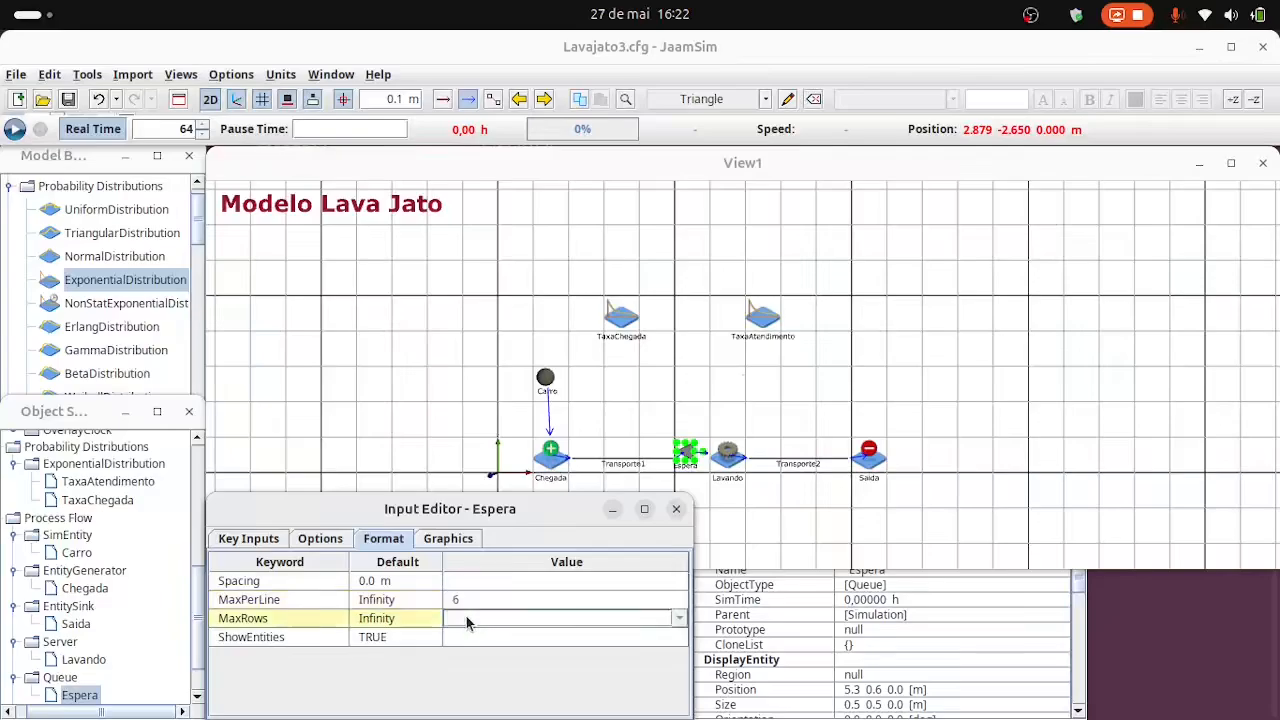
pyautogui.write('5')
pyautogui.click(506, 599)
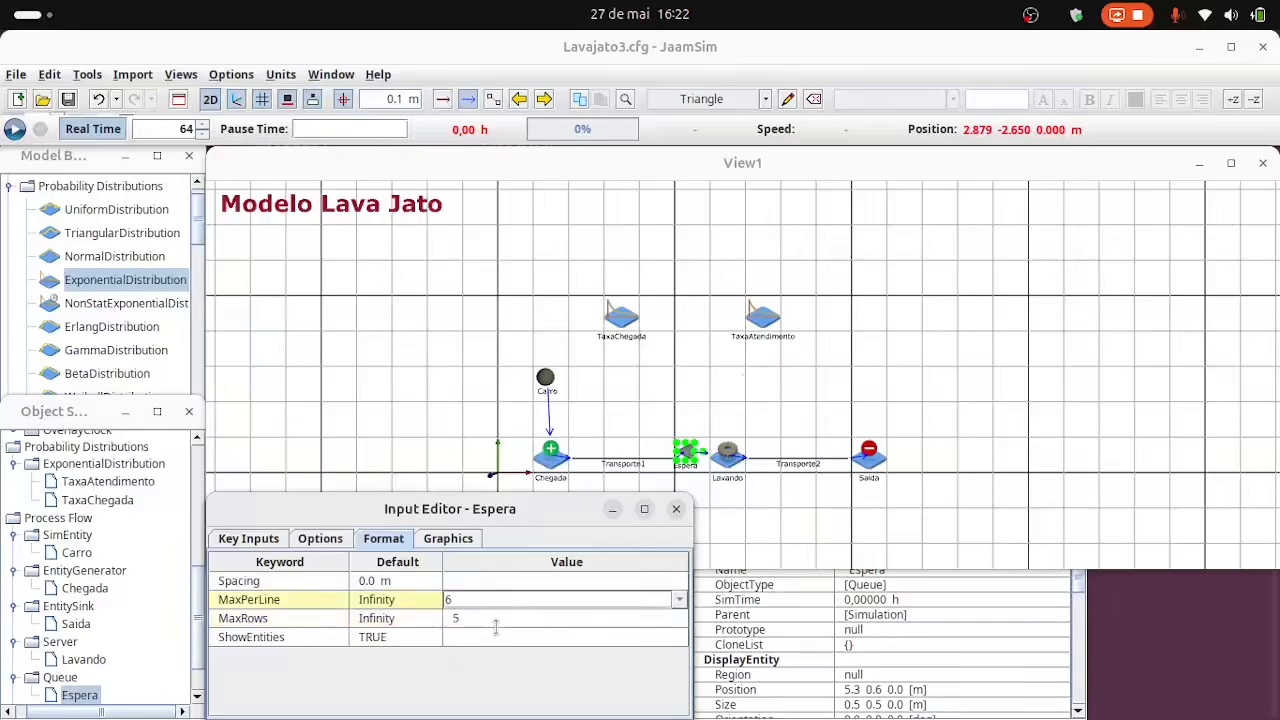
# Set the Simulation object's PrintReport option to TRUE.
pyautogui.scroll(6, 100, 445)
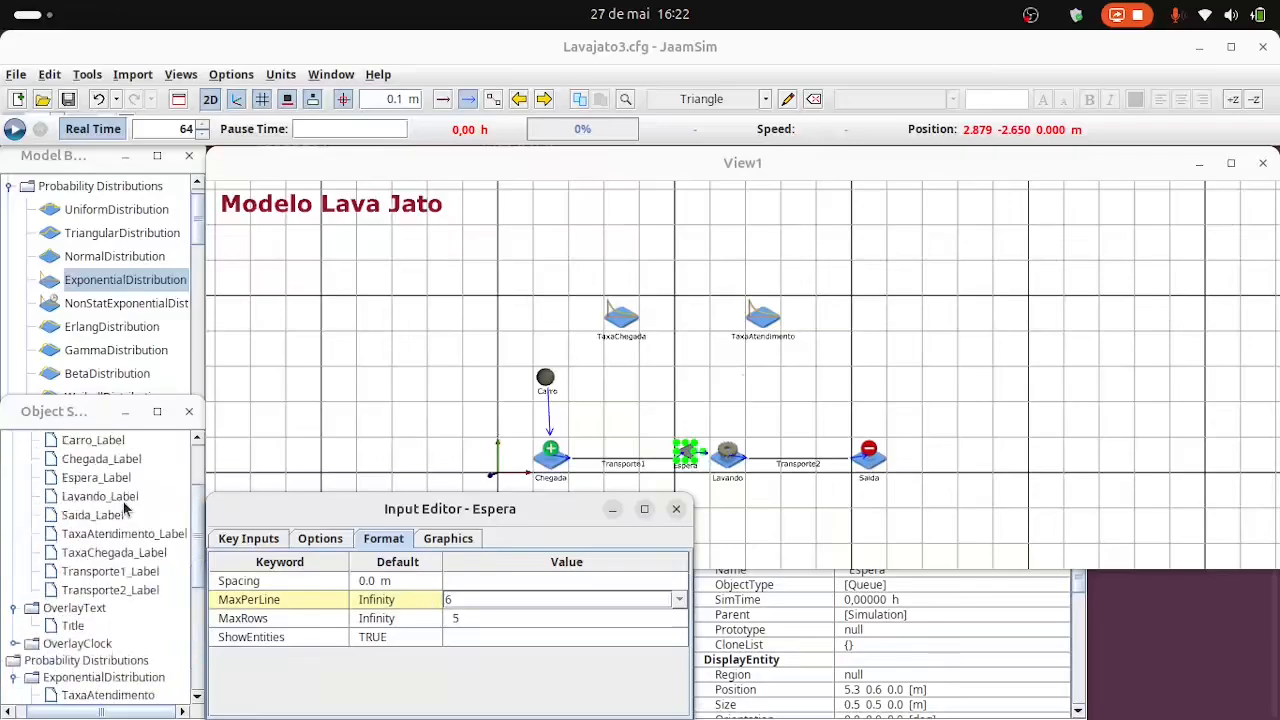
pyautogui.click(80, 443)
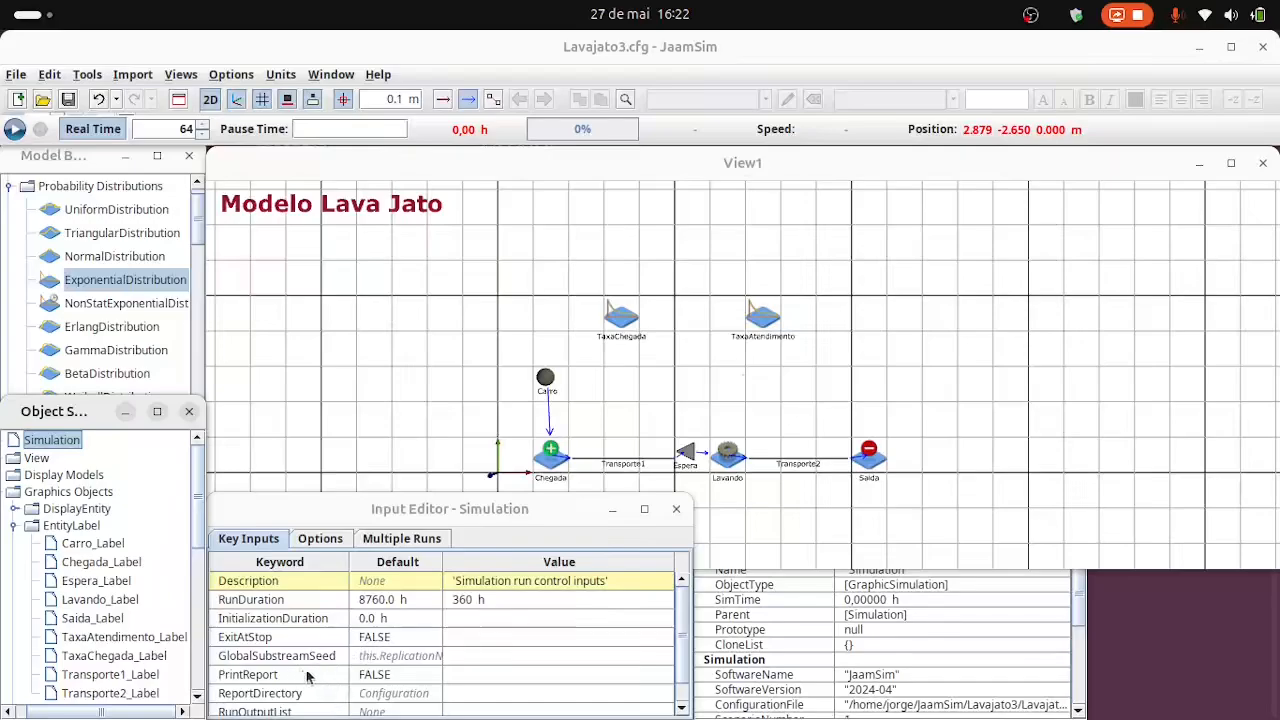
pyautogui.click(490, 675)
pyautogui.click(662, 677)
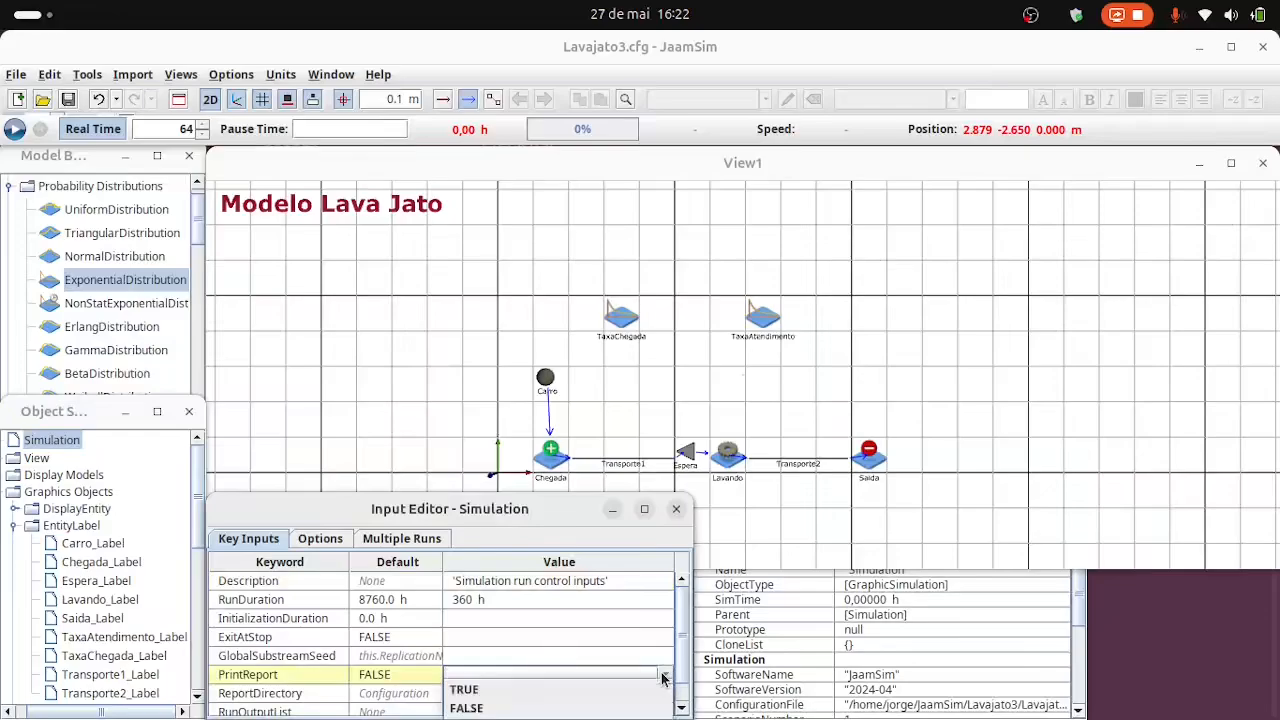
pyautogui.click(503, 690)
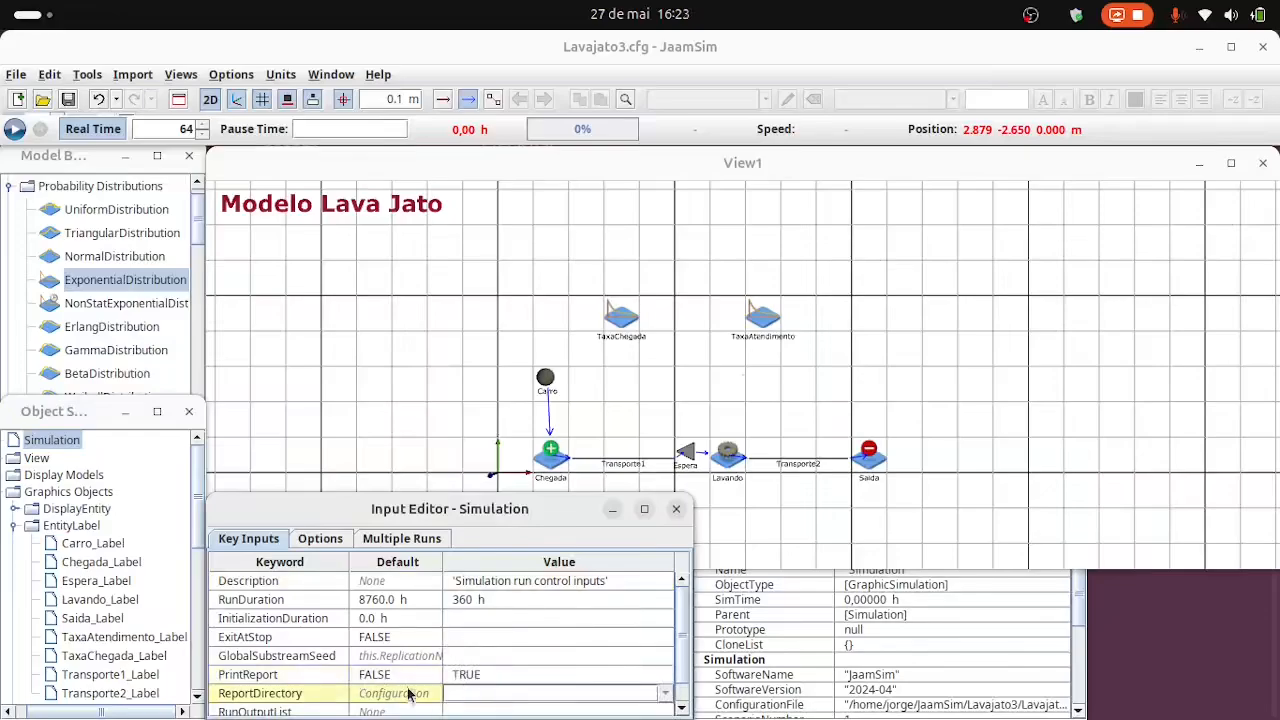
# Save the model and run the simulation, switching Real Time off to complete the 360 h run at full speed.
pyautogui.click(68, 99)
pyautogui.click(14, 128)
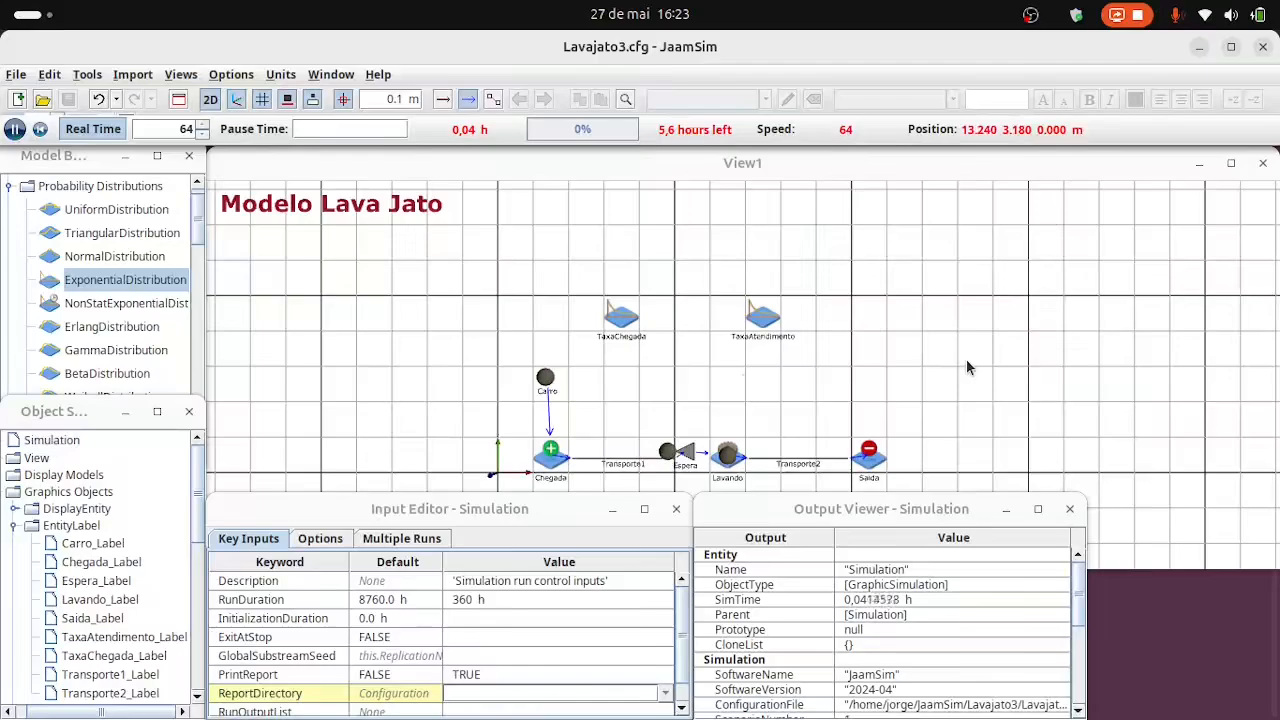
pyautogui.click(946, 246)
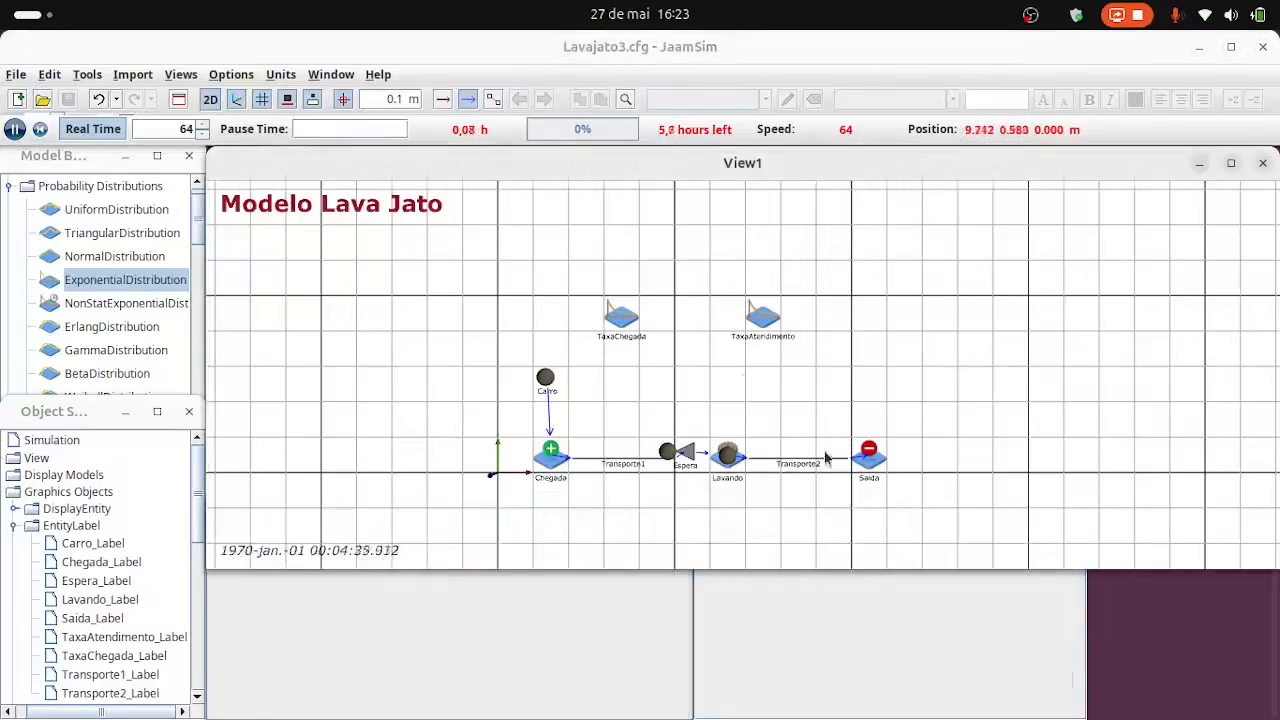
pyautogui.scroll(2, 794, 469)
pyautogui.scroll(-1, 794, 469)
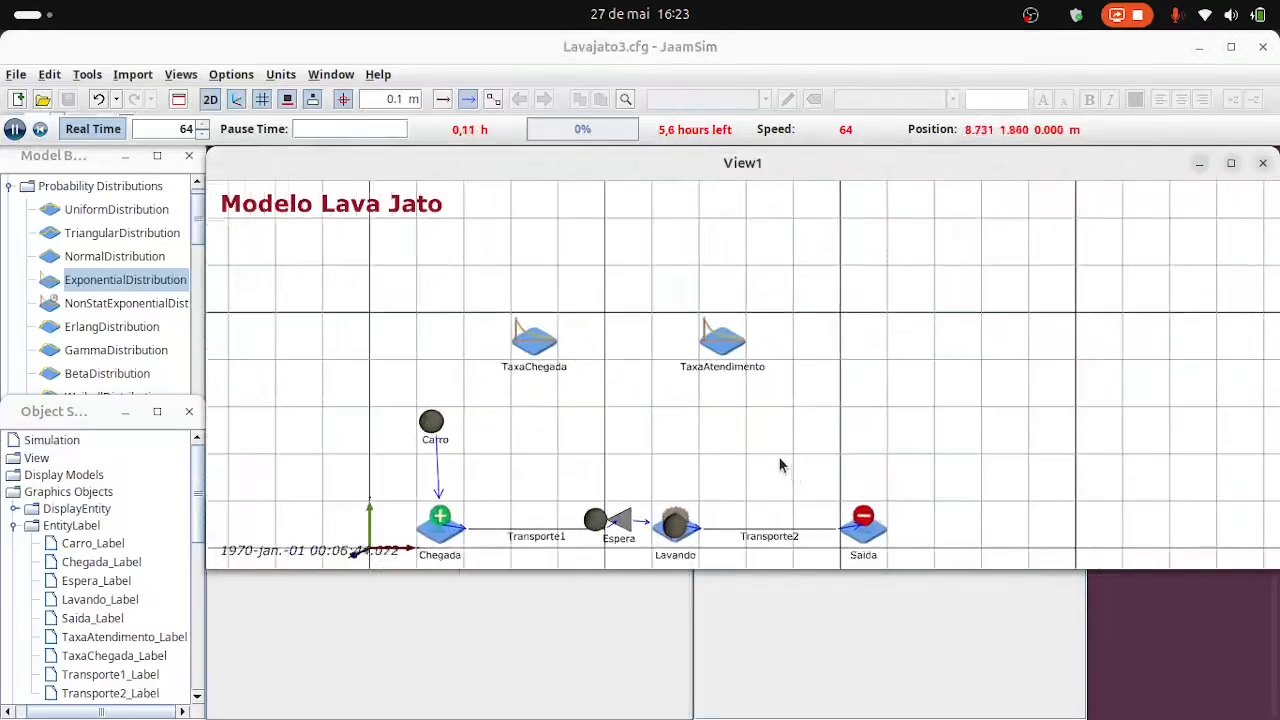
pyautogui.scroll(-2, 778, 456)
pyautogui.scroll(2, 779, 457)
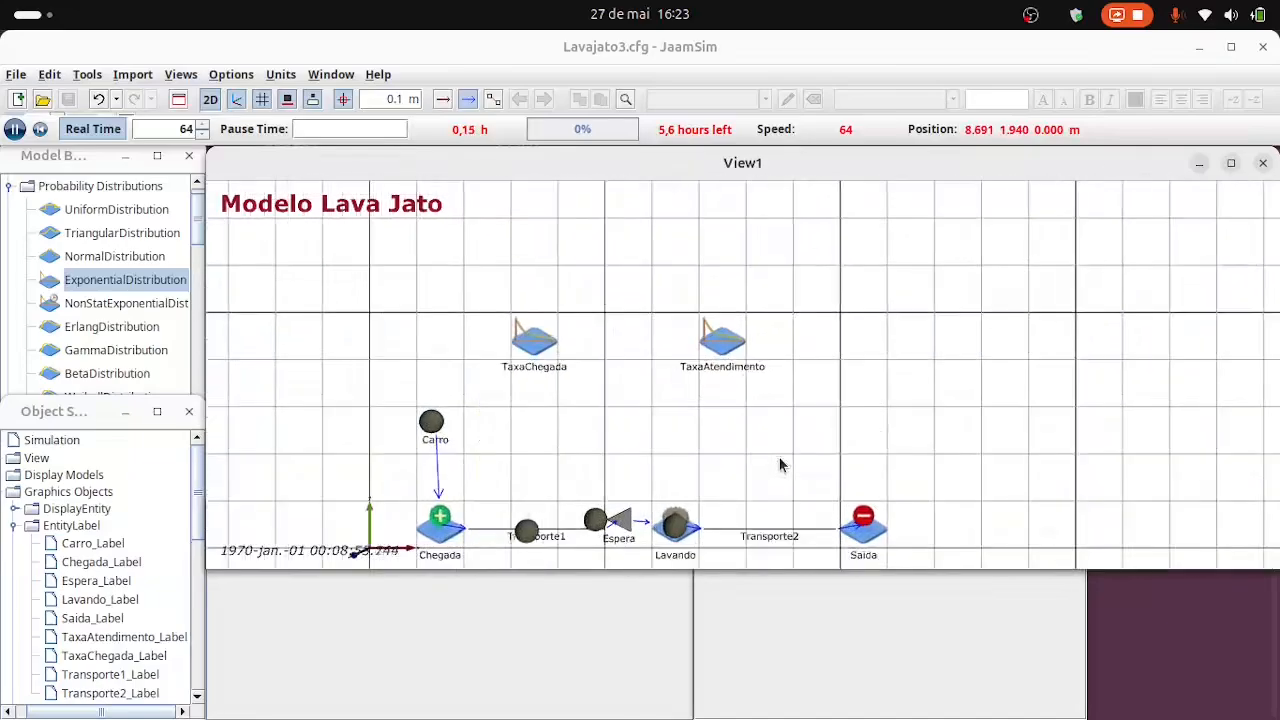
pyautogui.moveTo(619, 426); pyautogui.dragTo(632, 342)
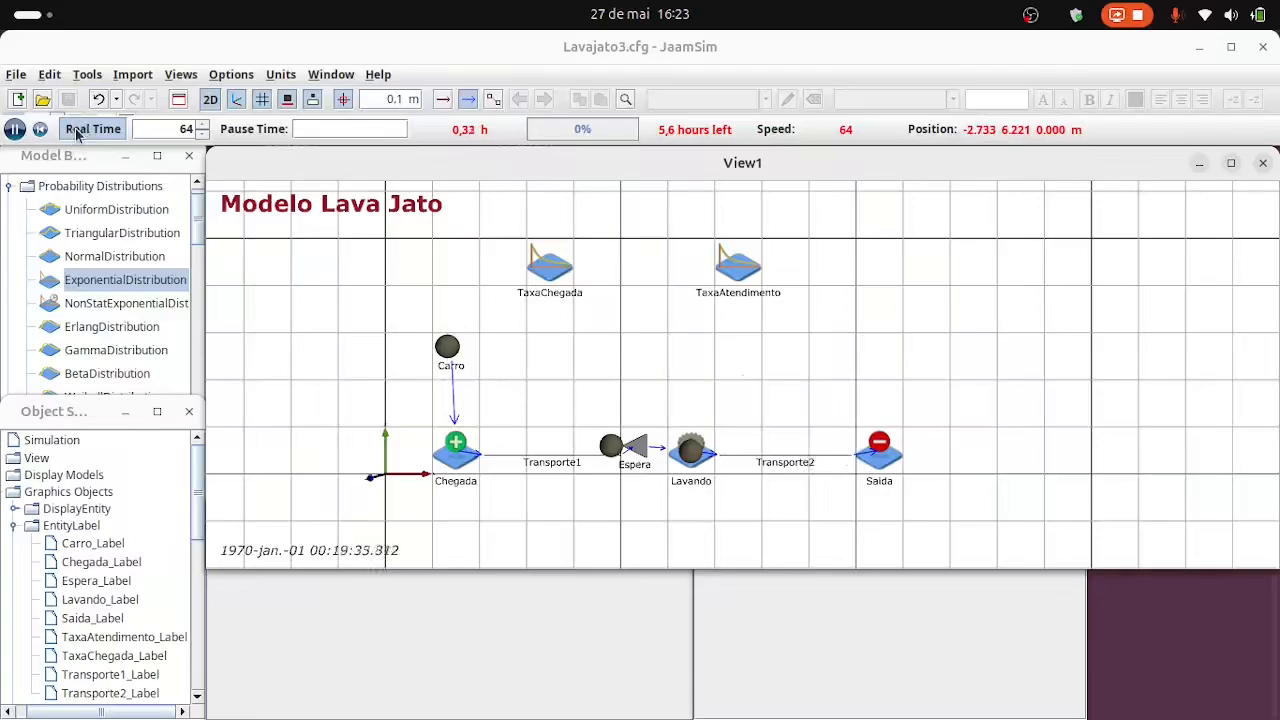
pyautogui.click(77, 130)
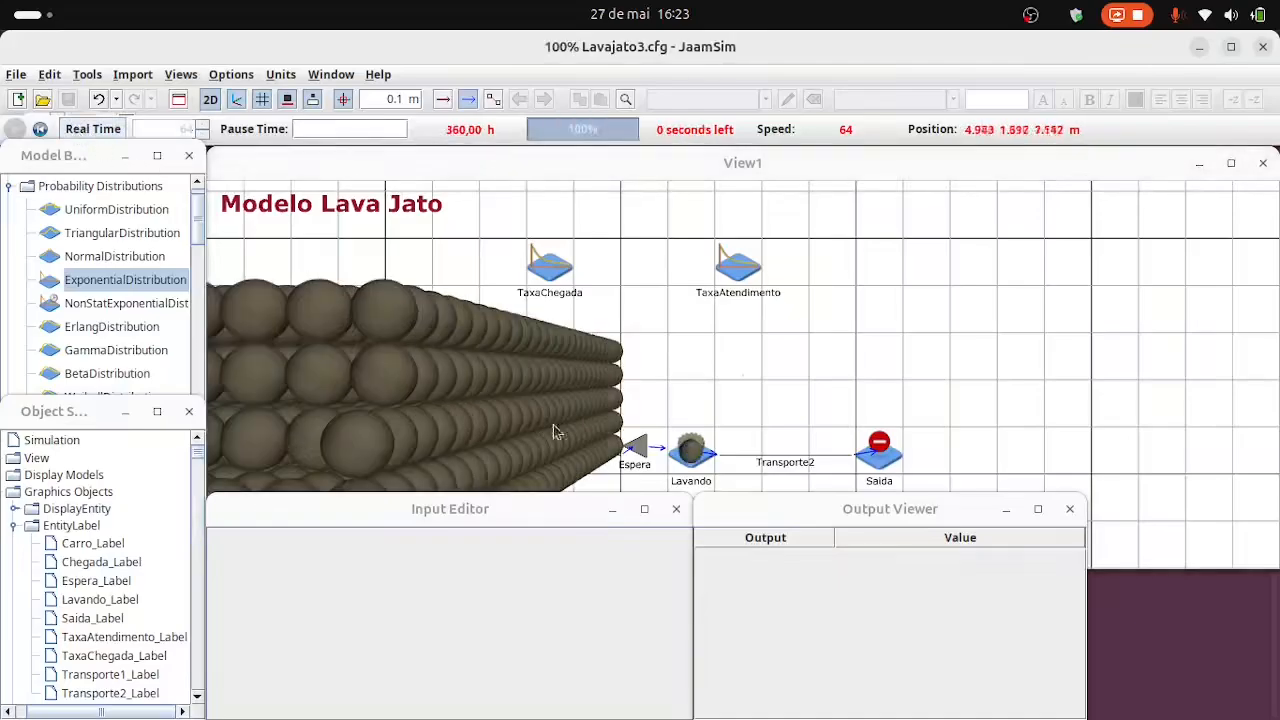
# Examine the Espera queue on the canvas and its output values for queue length and average queue time.
pyautogui.moveTo(643, 424); pyautogui.dragTo(785, 392)
pyautogui.moveTo(813, 408); pyautogui.dragTo(891, 406)
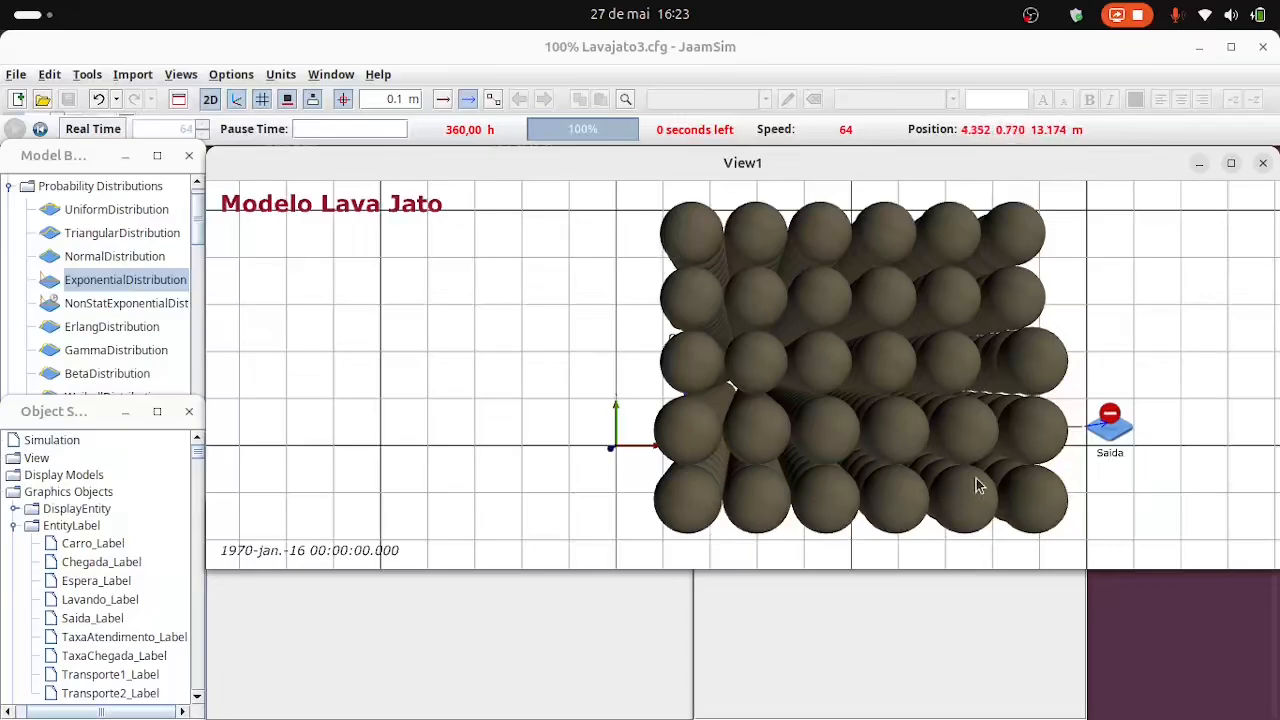
pyautogui.moveTo(980, 480); pyautogui.dragTo(486, 486)
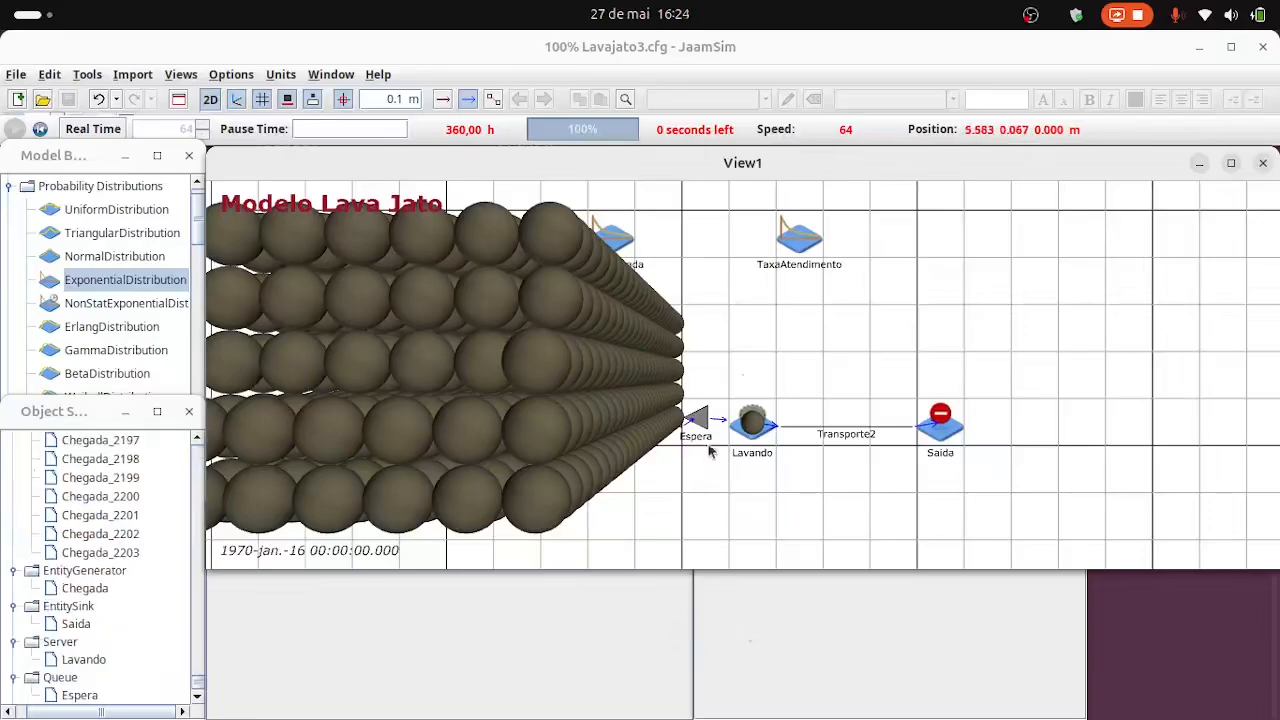
pyautogui.click(697, 420)
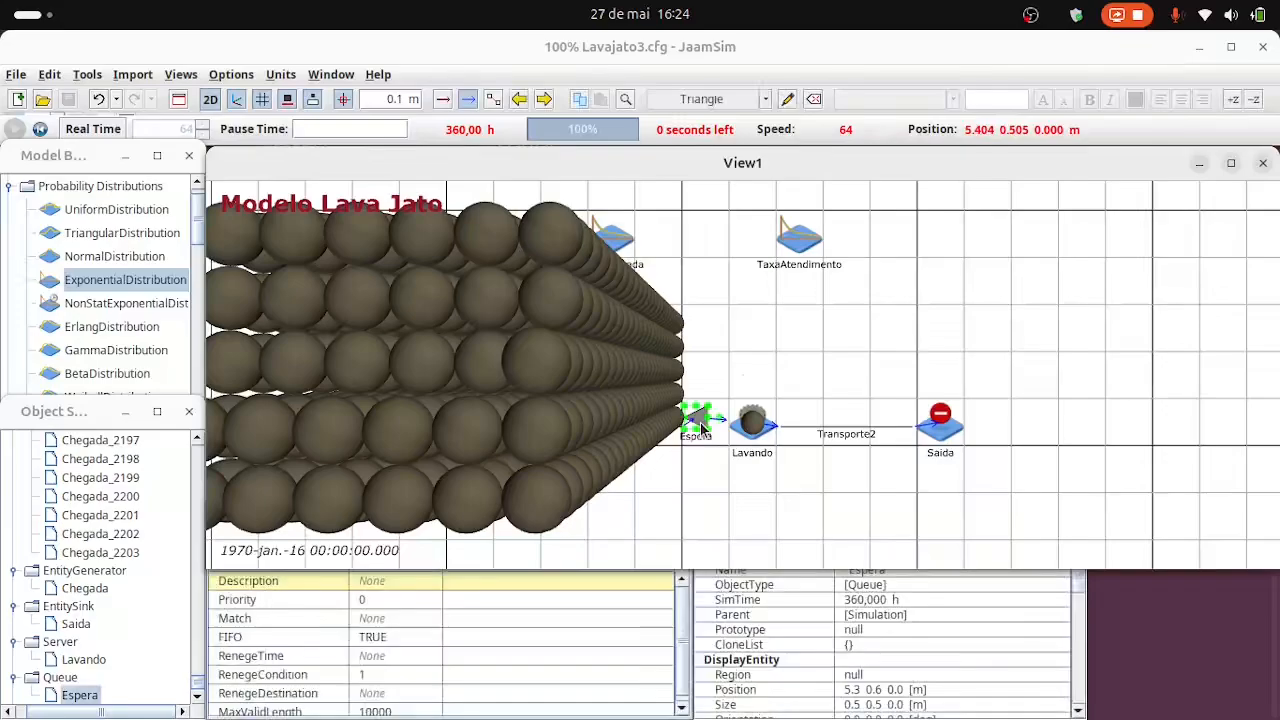
pyautogui.click(950, 660)
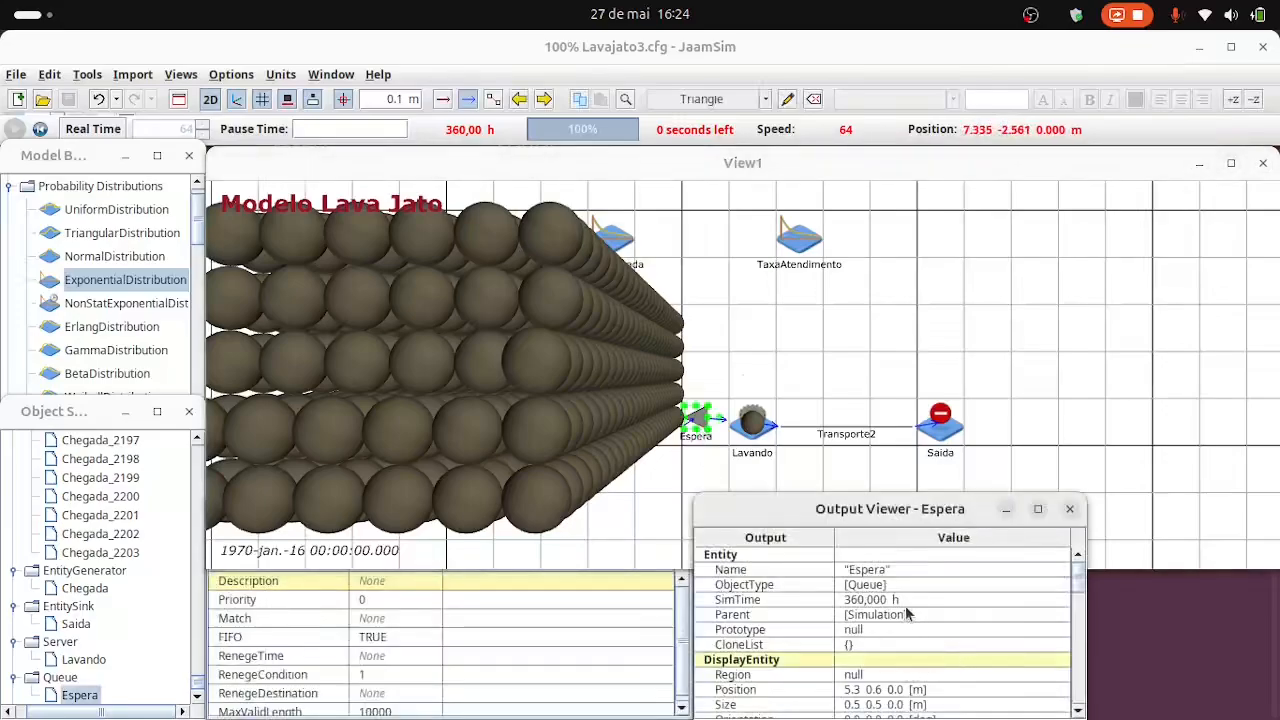
pyautogui.scroll(-4, 906, 619)
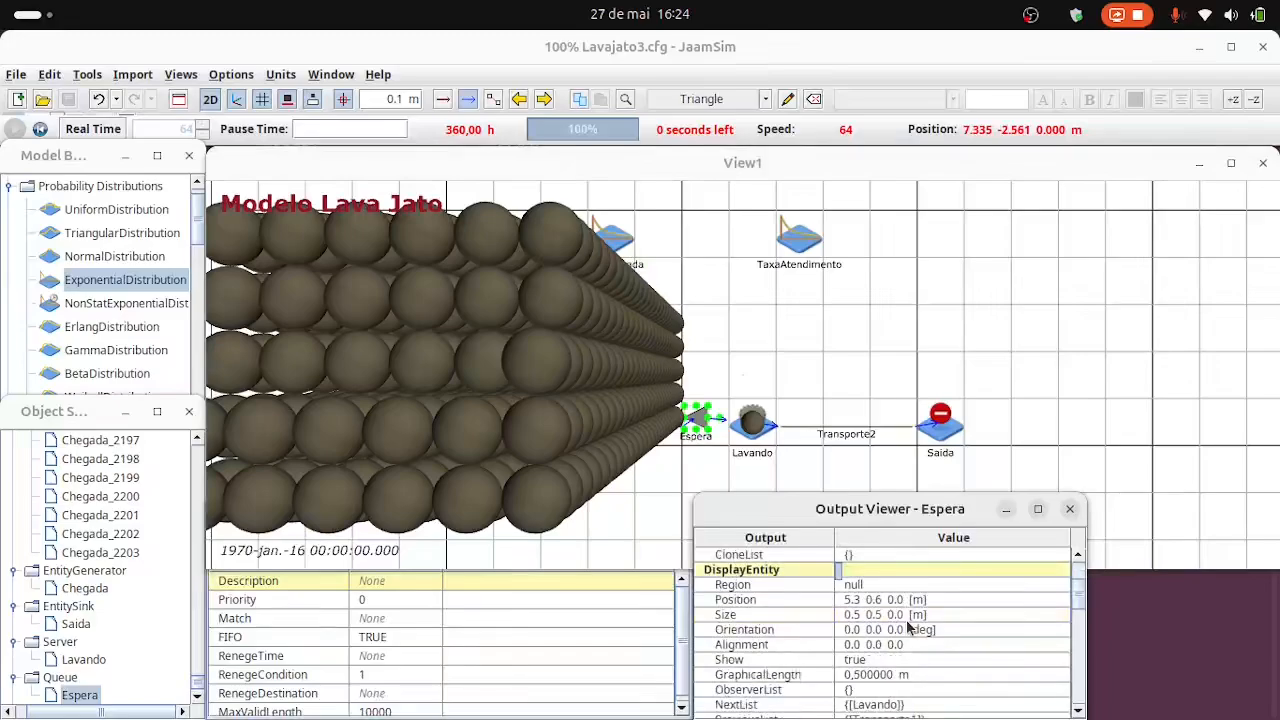
pyautogui.scroll(-5, 906, 619)
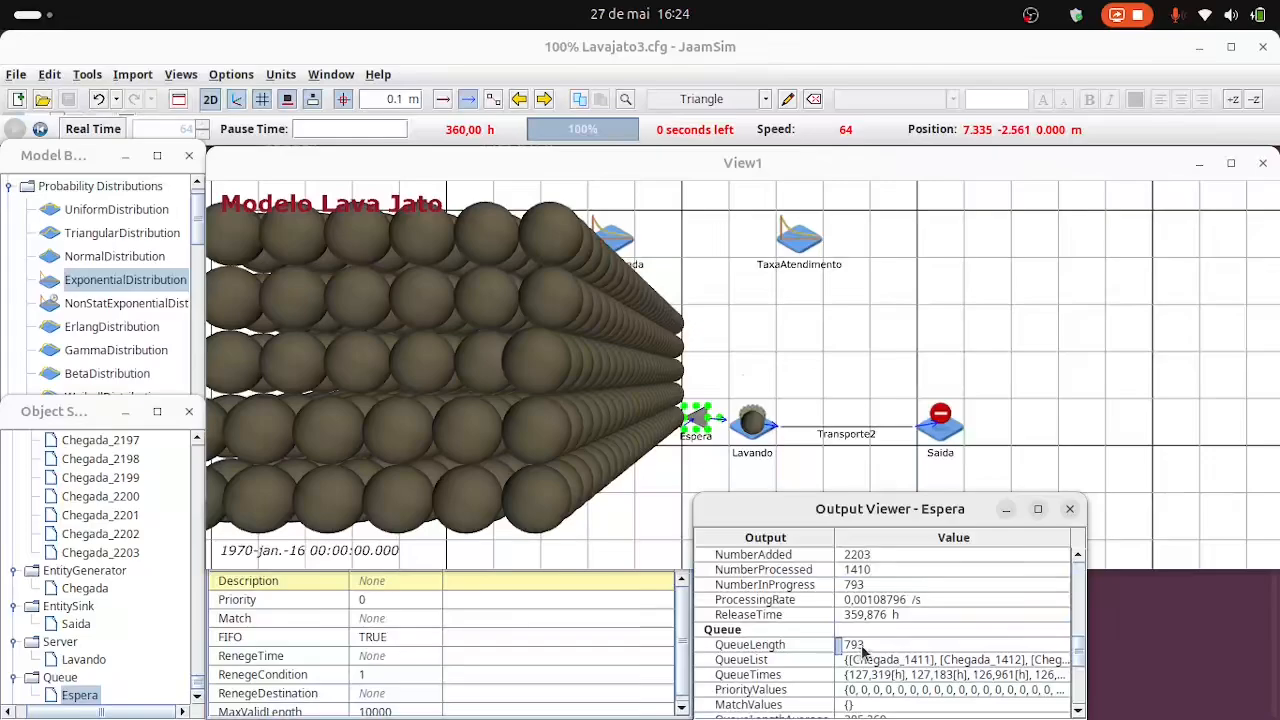
pyautogui.scroll(-2, 870, 651)
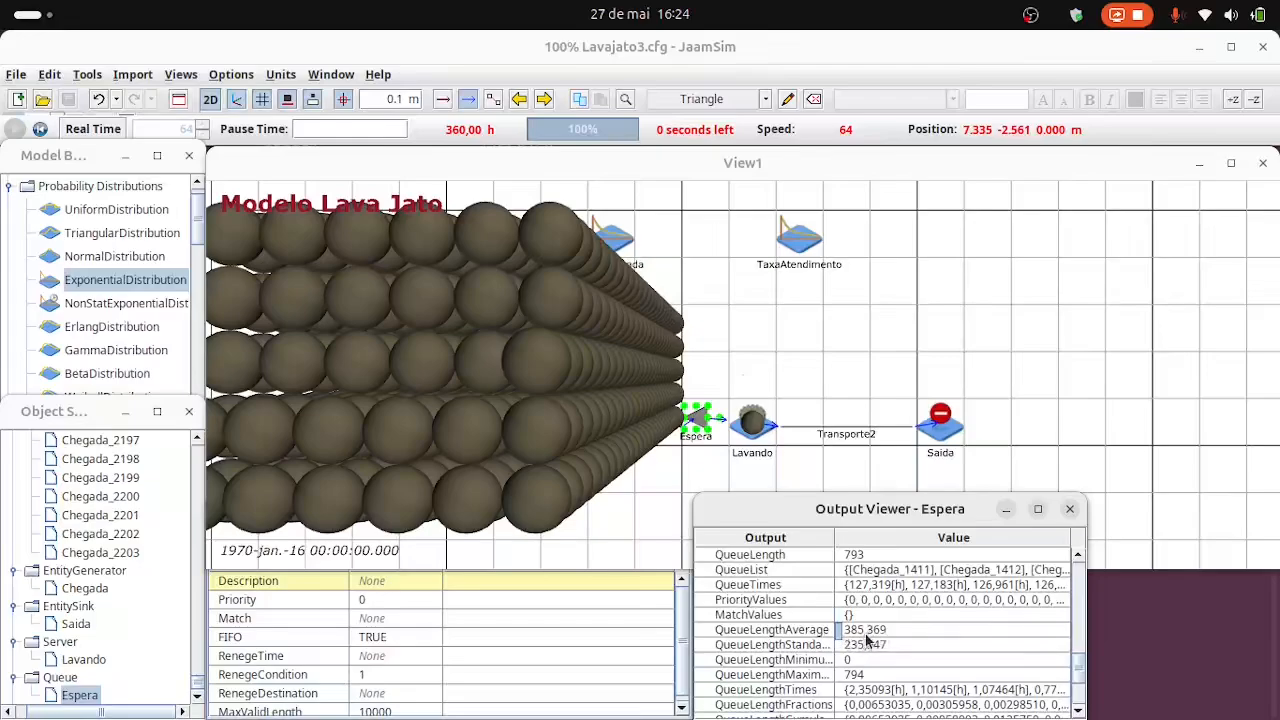
pyautogui.scroll(-1, 905, 665)
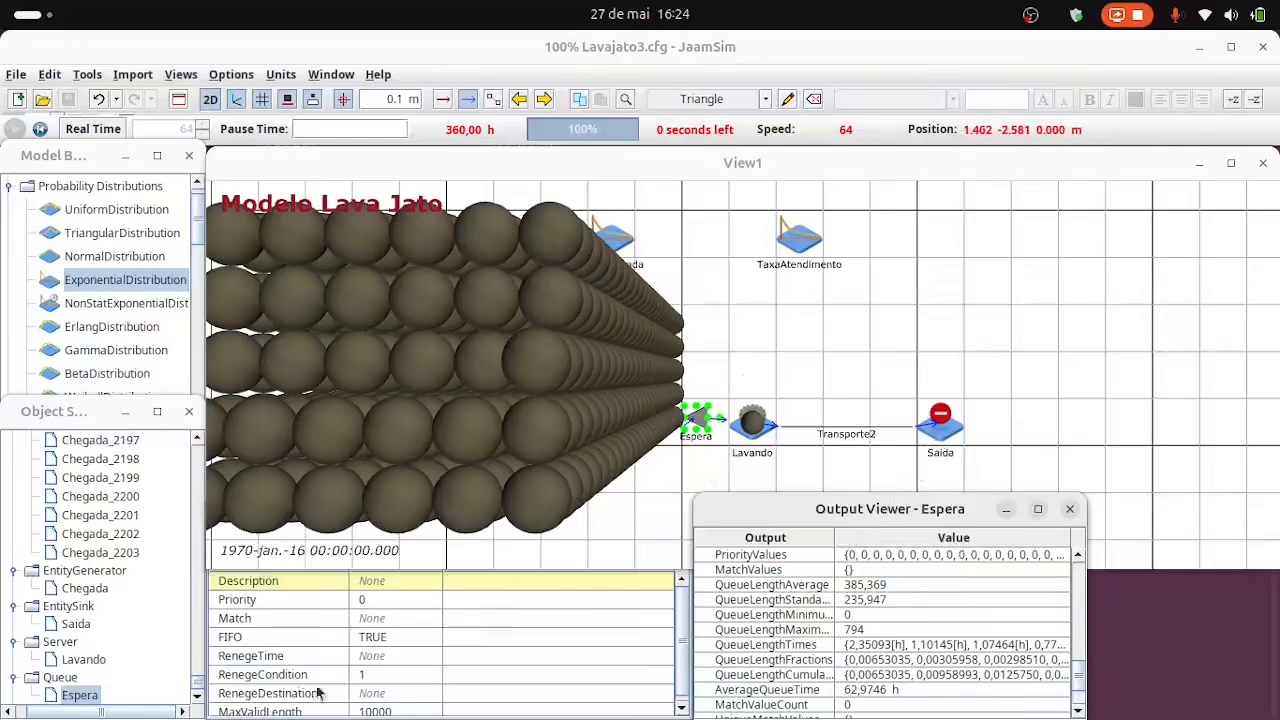
# Select the Simulation object to check its PrintReport and ReportDirectory settings.
pyautogui.scroll(14, 137, 540)
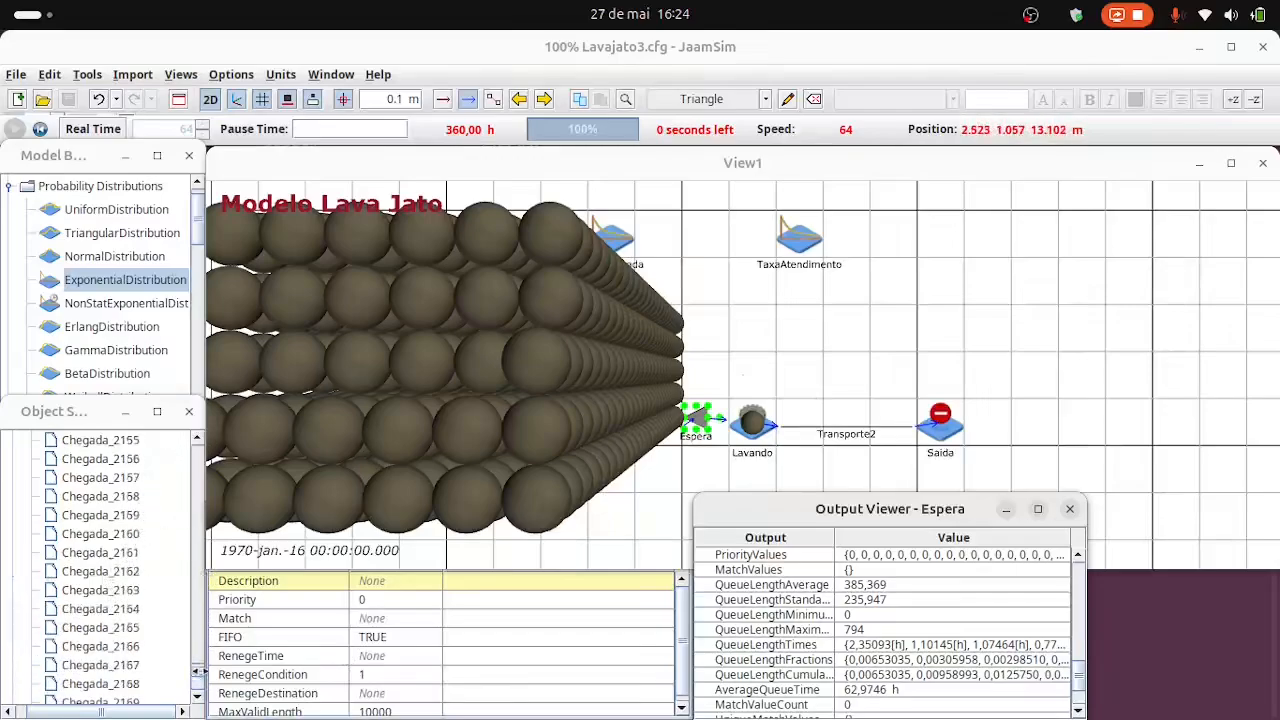
pyautogui.moveTo(196, 673); pyautogui.dragTo(188, 426)
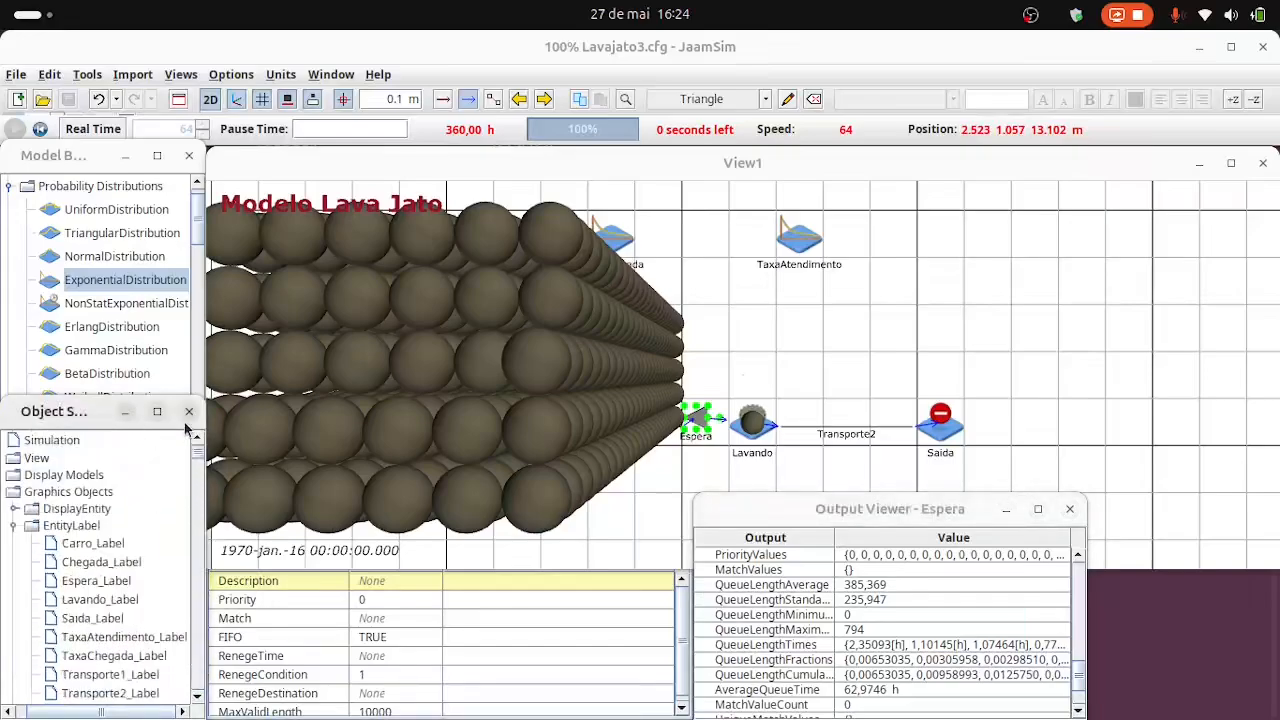
pyautogui.click(78, 443)
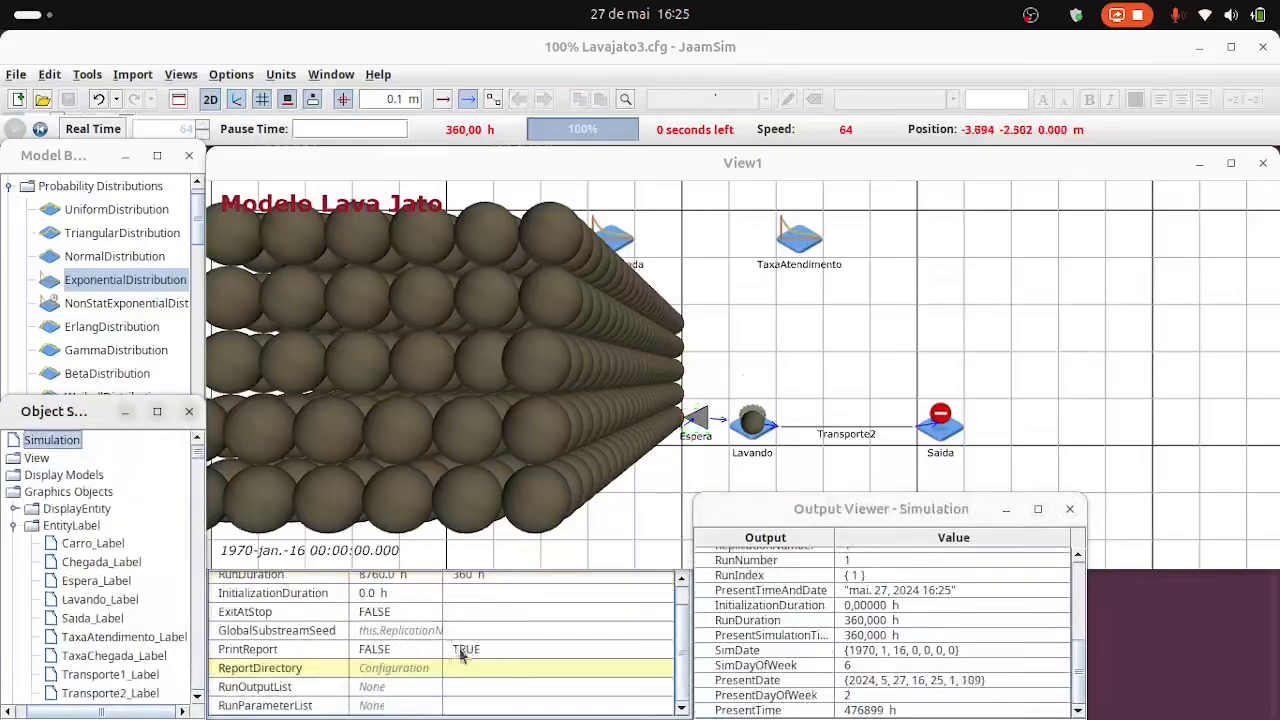
# Switch to the file manager and open Lavajato3.rep from the Lavajato3 folder with Editor de Texto.
pyautogui.press('super')
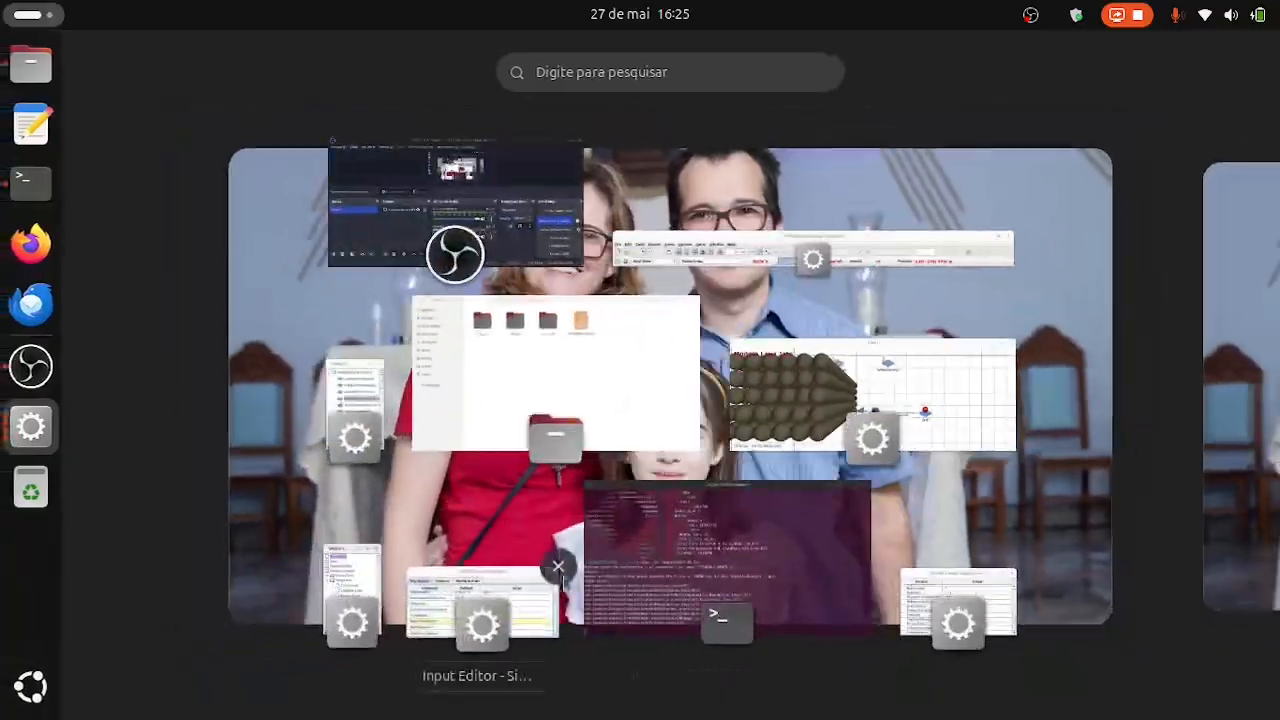
pyautogui.click(470, 385)
pyautogui.doubleClick(320, 177)
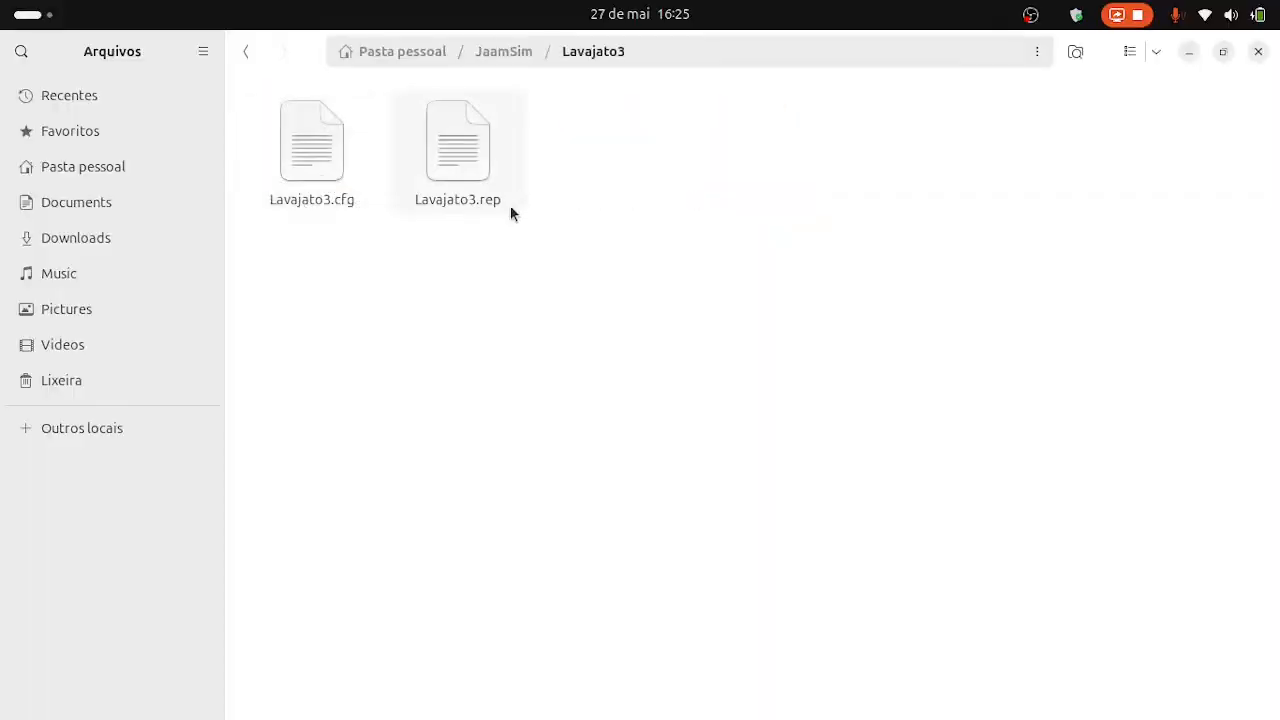
pyautogui.click(462, 181)
pyautogui.rightClick(462, 181)
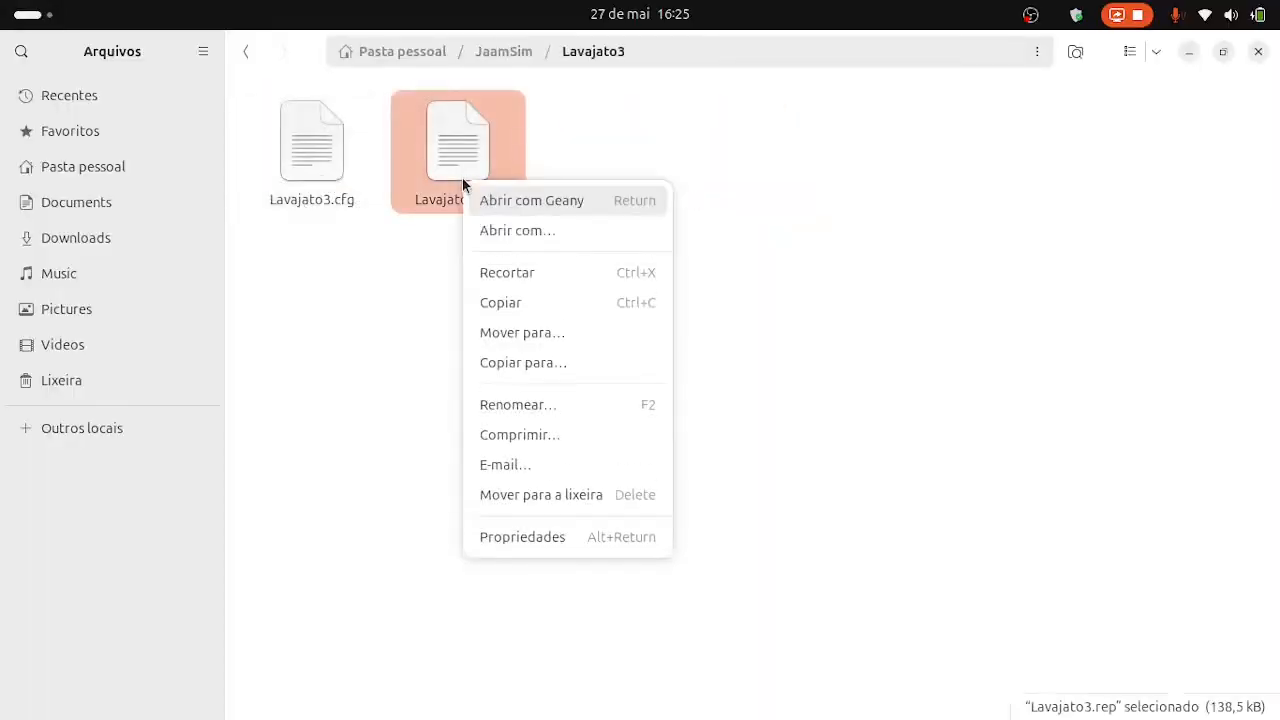
pyautogui.click(507, 232)
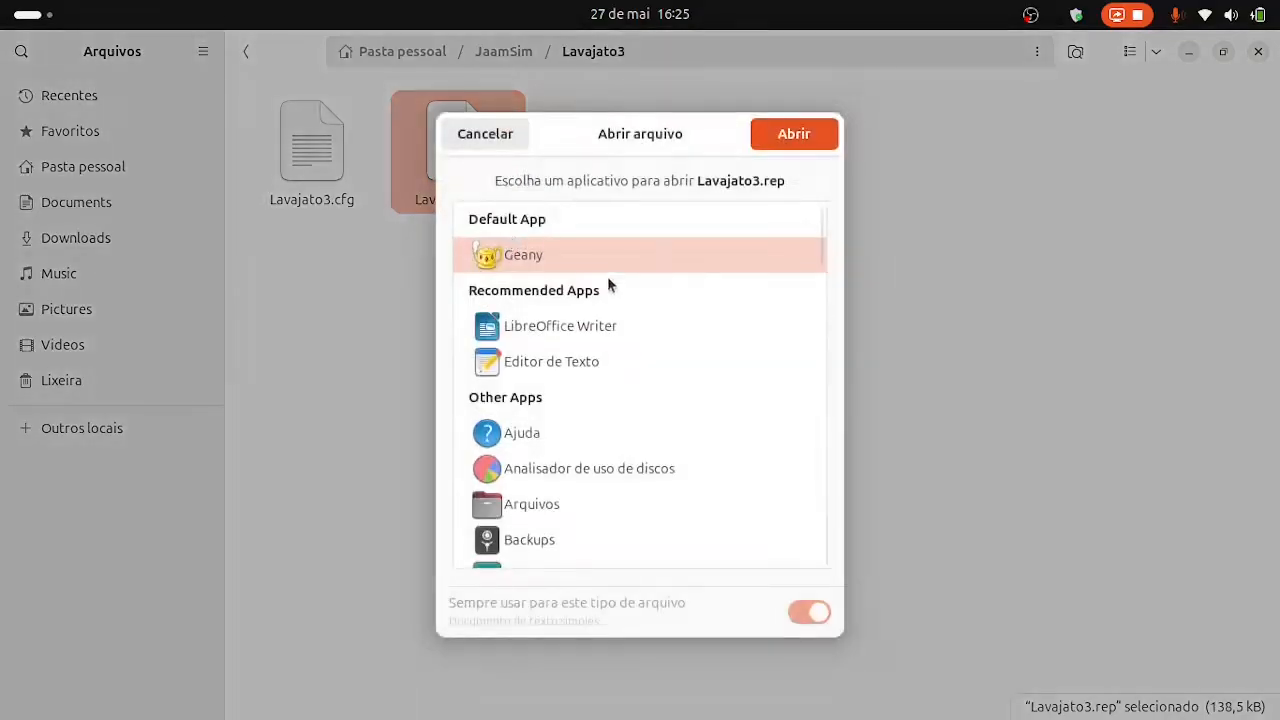
pyautogui.click(551, 362)
pyautogui.click(798, 133)
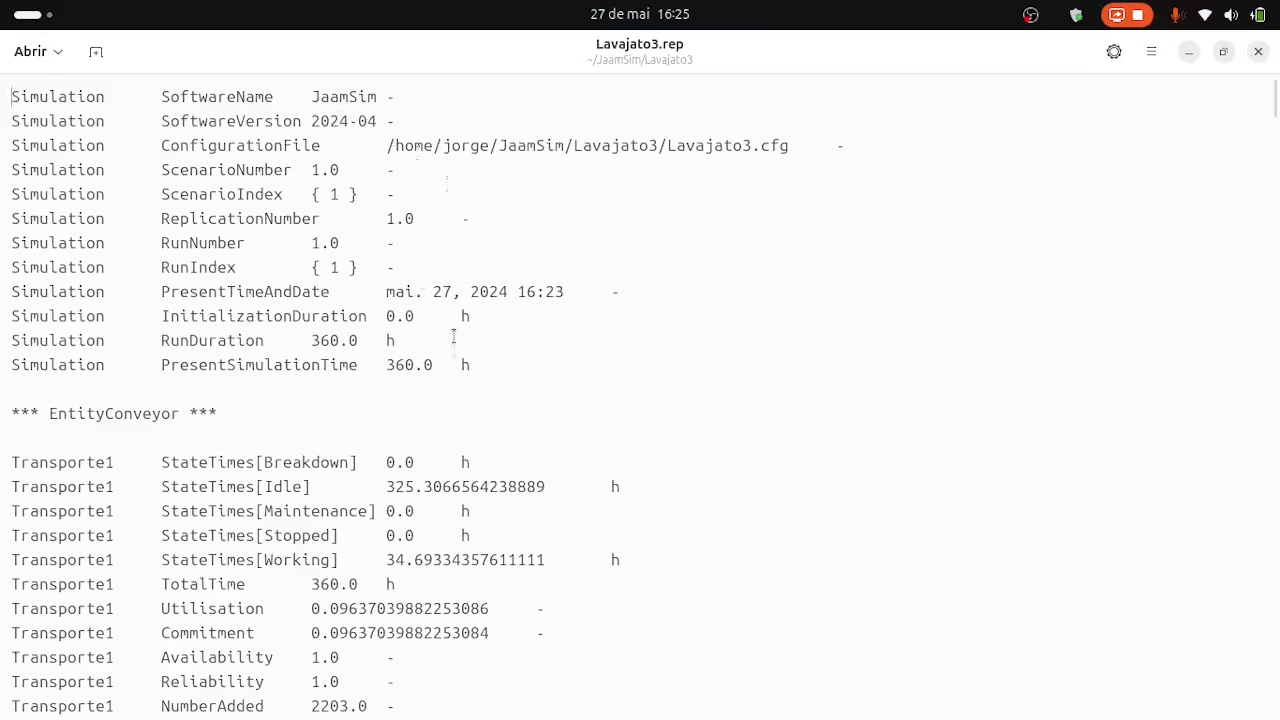
# Examine the report's results for the conveyors, the Chegada generator, the Saida sink and the Espera queue.
pyautogui.scroll(-3, 489, 367)
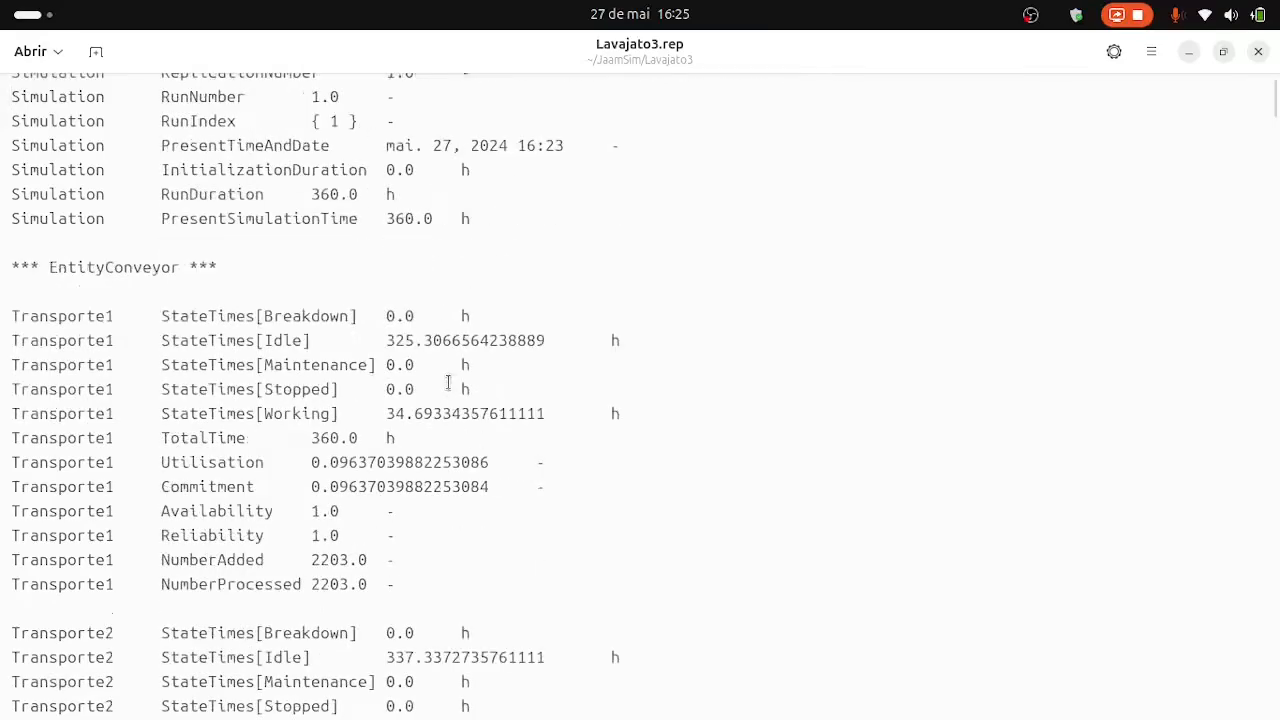
pyautogui.scroll(-3, 448, 383)
pyautogui.scroll(-1, 448, 383)
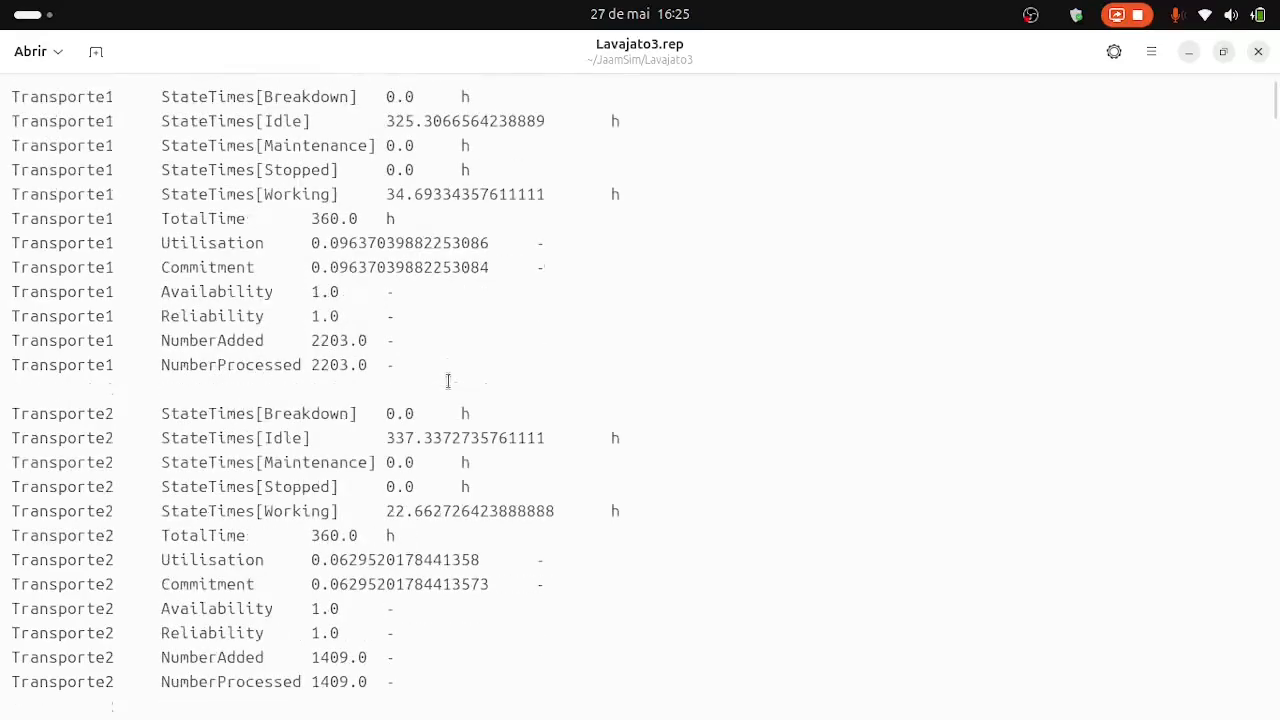
pyautogui.scroll(-2, 418, 370)
pyautogui.scroll(-2, 420, 365)
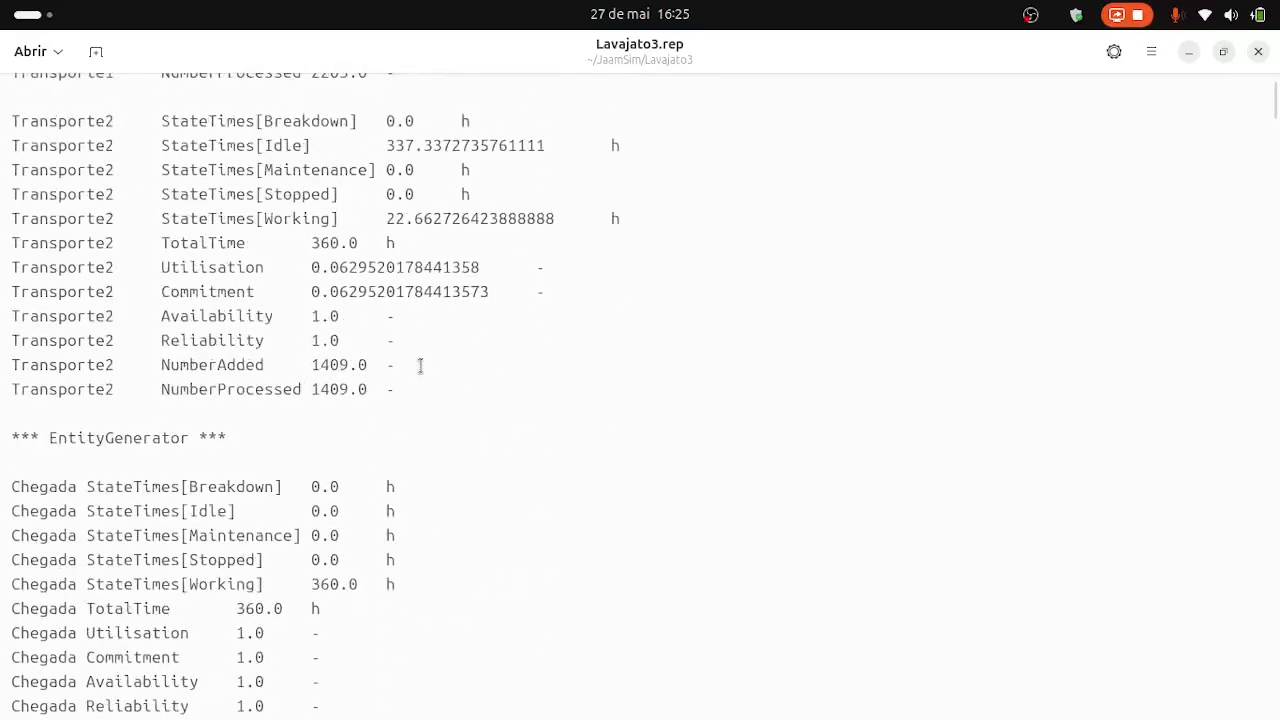
pyautogui.scroll(2, 418, 388)
pyautogui.scroll(4, 395, 389)
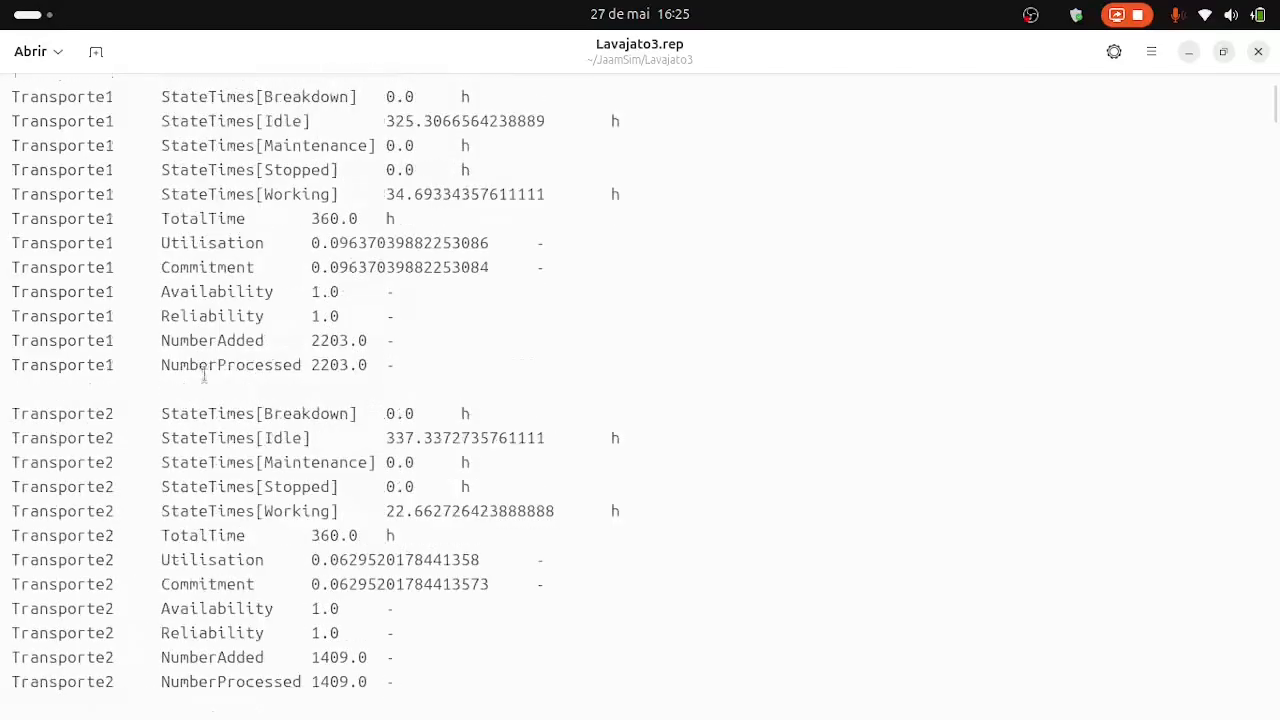
pyautogui.scroll(-4, 517, 451)
pyautogui.scroll(-7, 519, 496)
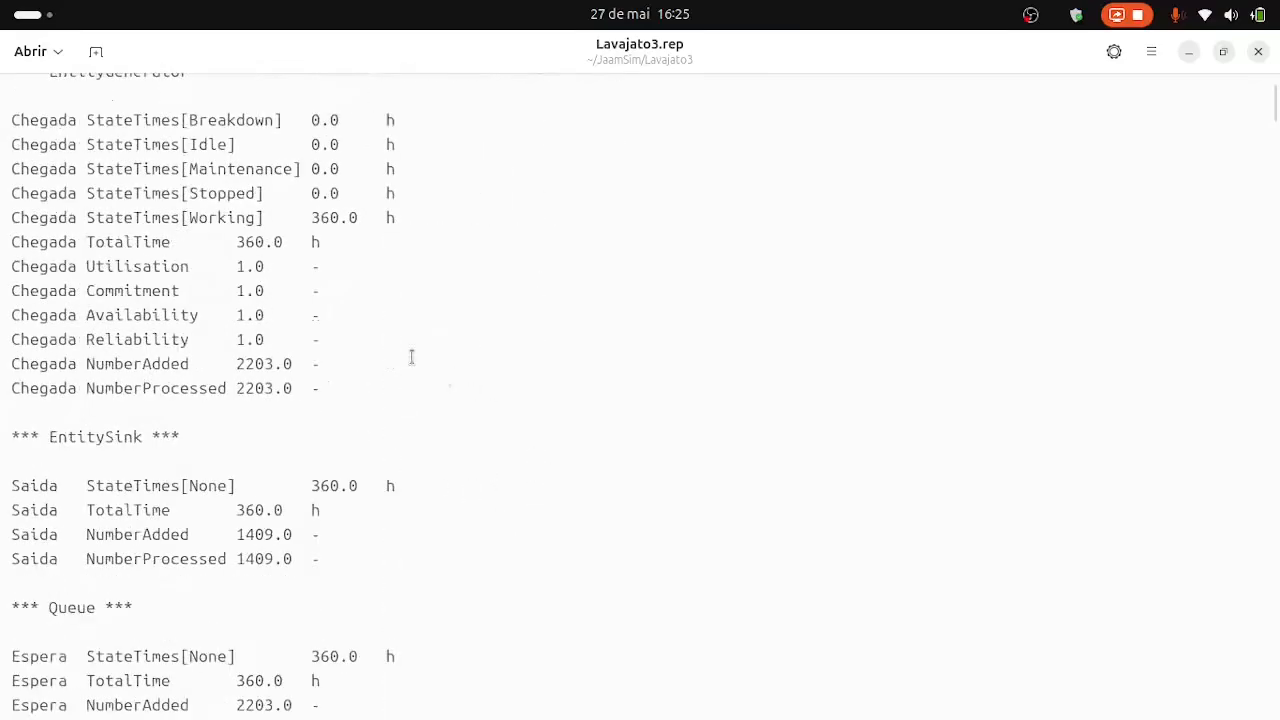
pyautogui.scroll(-7, 470, 477)
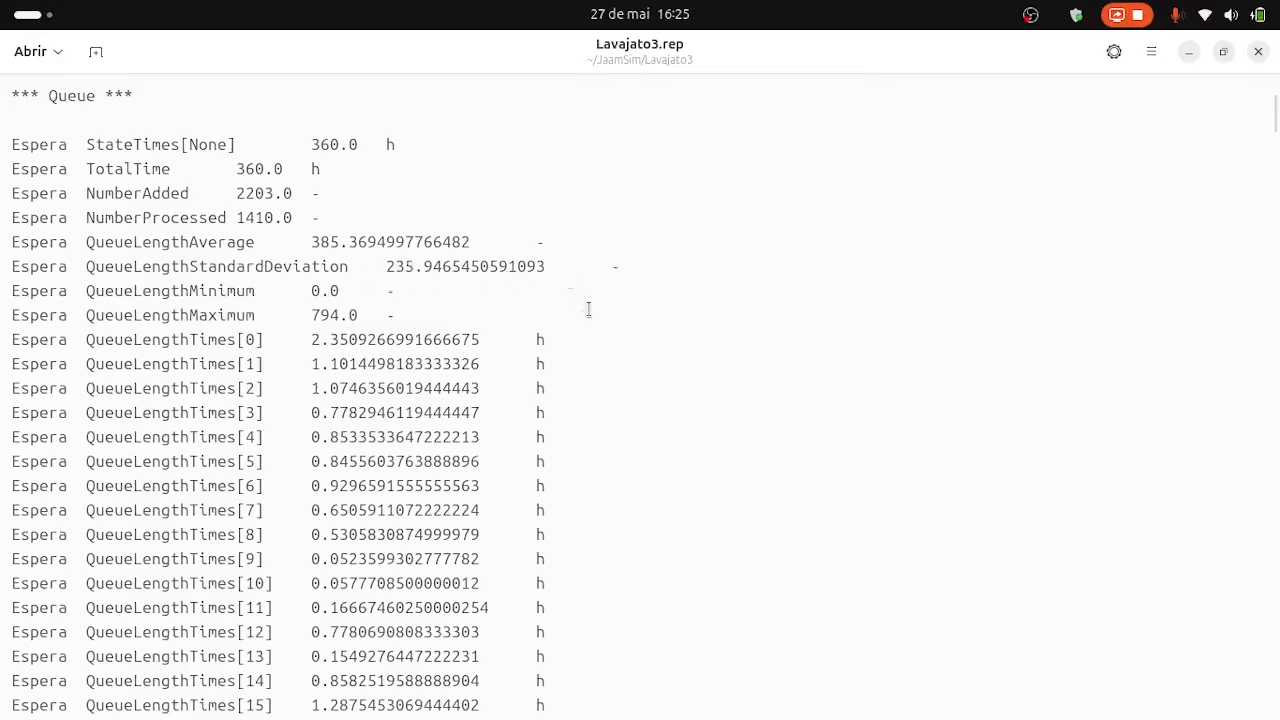
# Switch back to JaamSim and reset the simulation time to 0.
pyautogui.press('super')
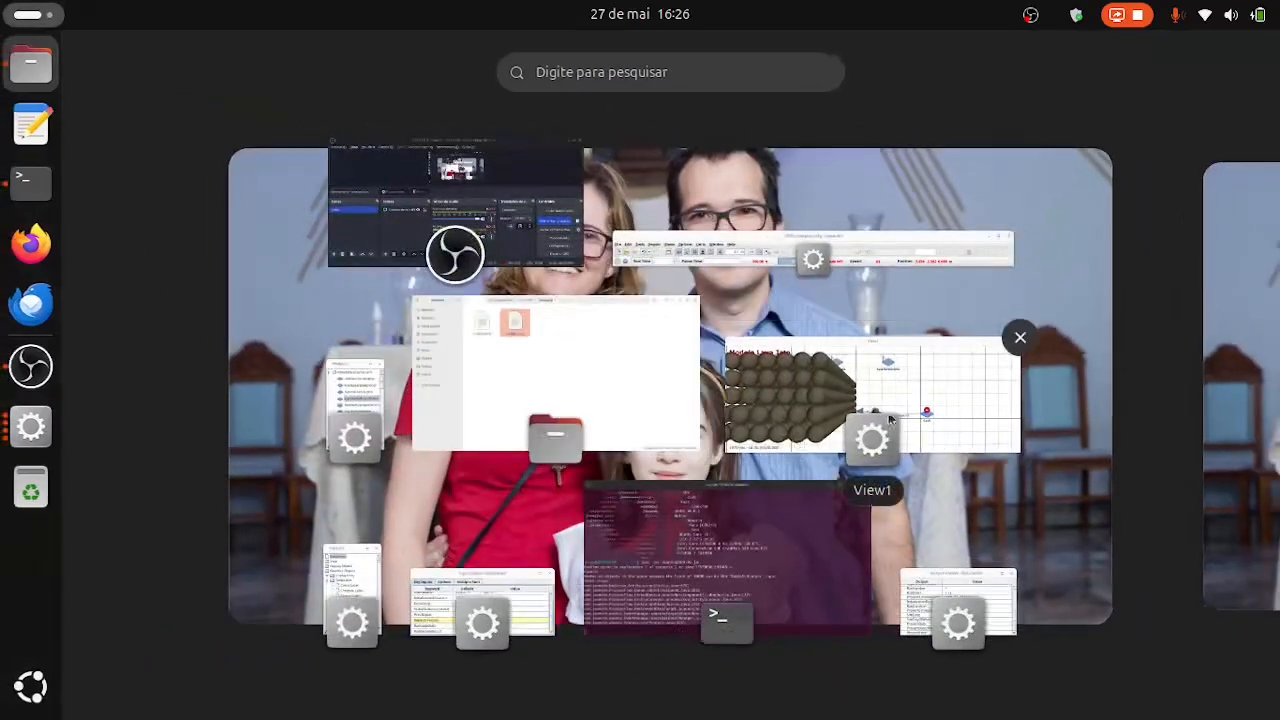
pyautogui.click(690, 265)
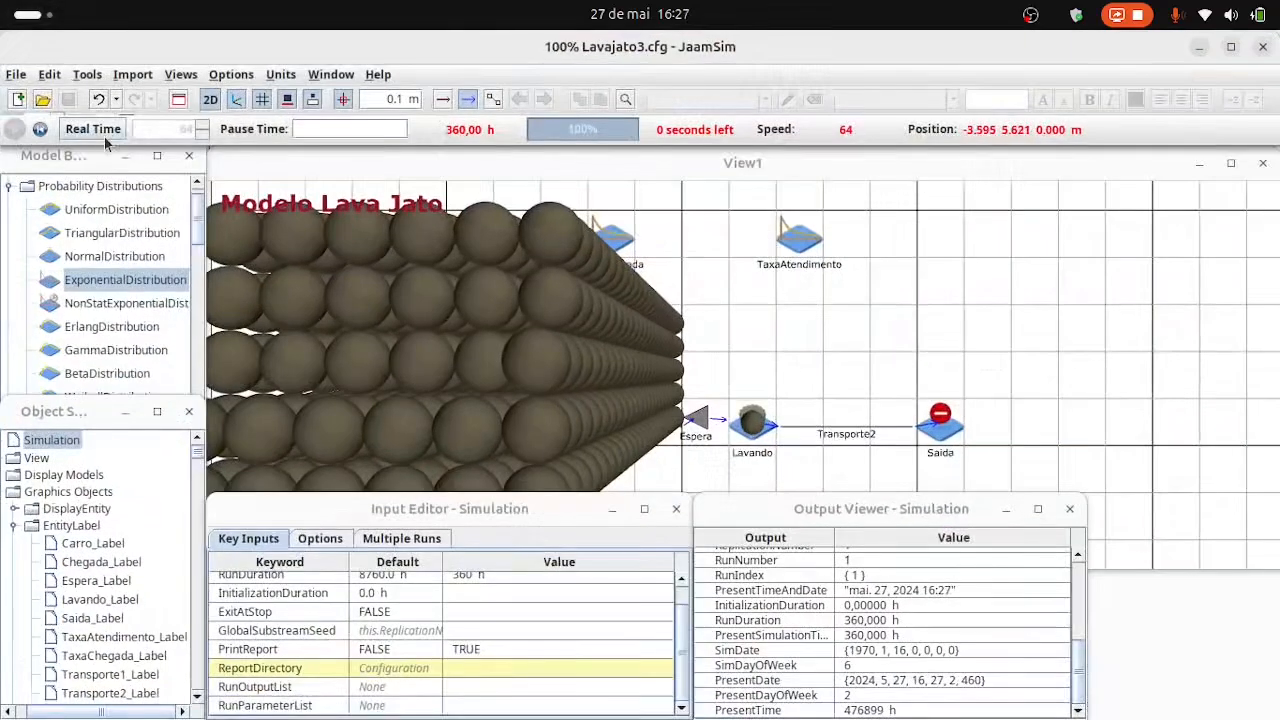
pyautogui.click(40, 129)
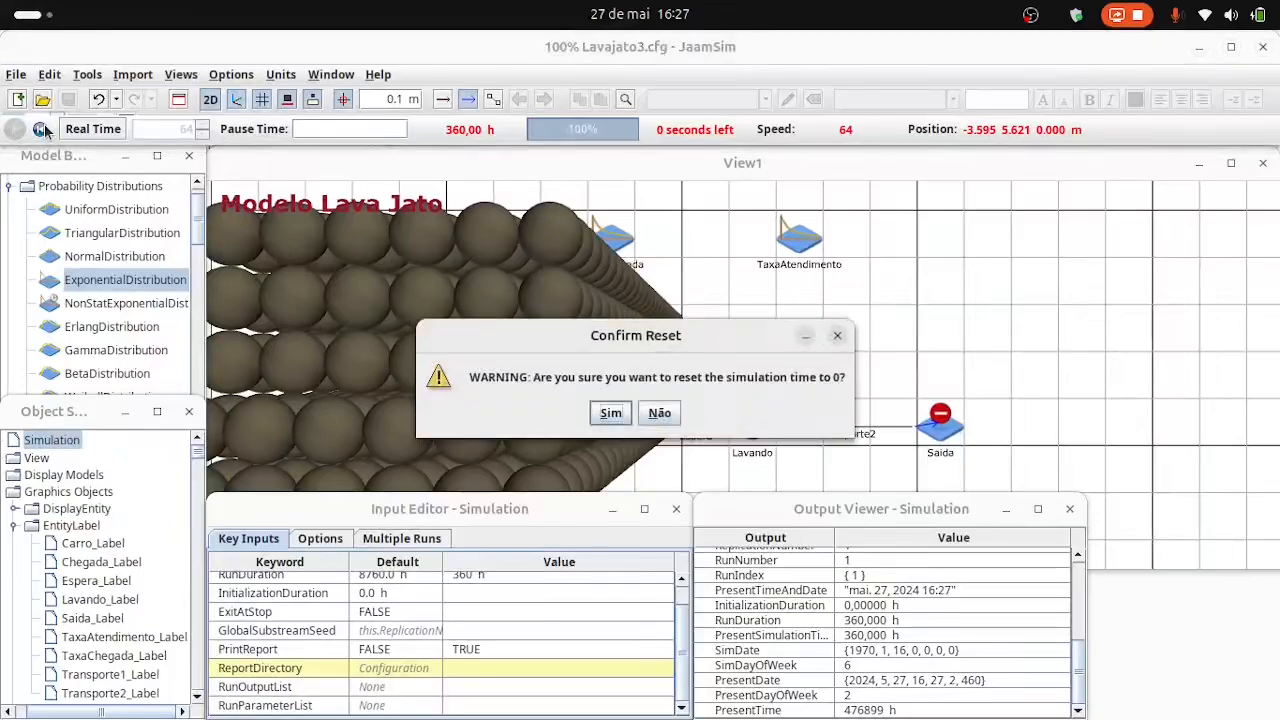
pyautogui.click(609, 418)
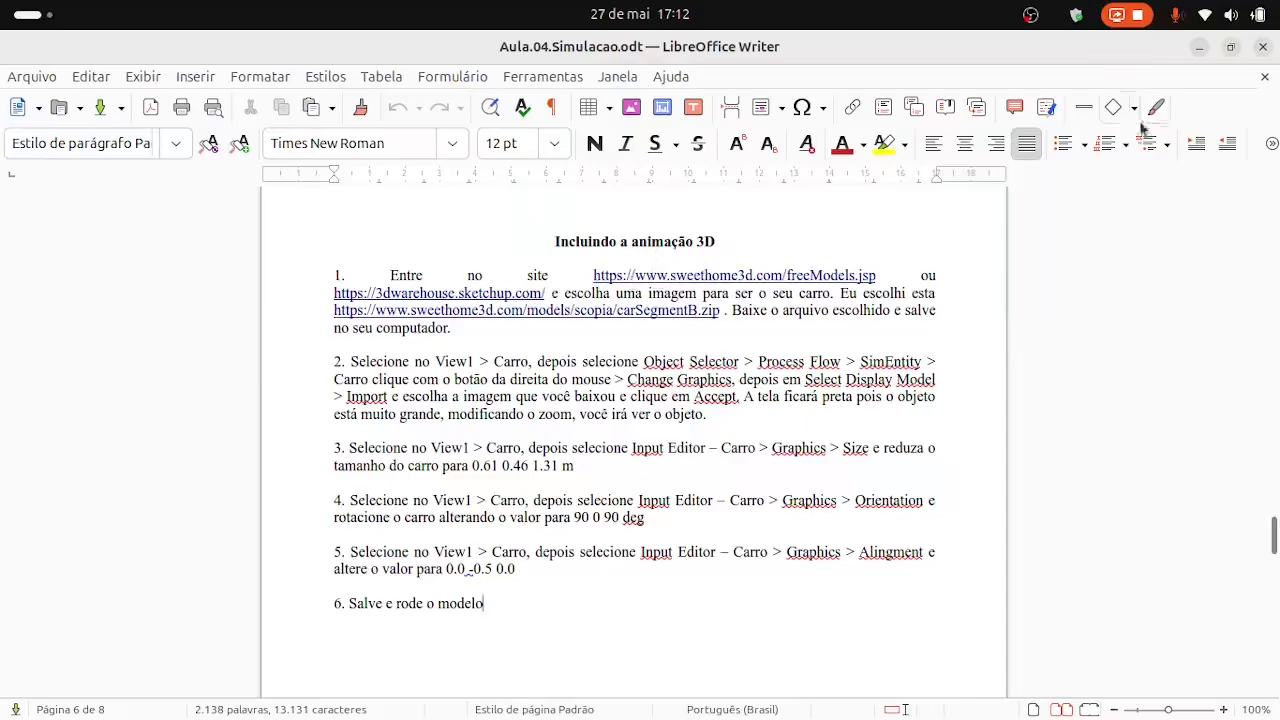
# Close the Aula.04.Simulacao.odt instructions, search Sweet Home 3D's free models in the browser for "car" and browse the matches.
pyautogui.click(1262, 50)
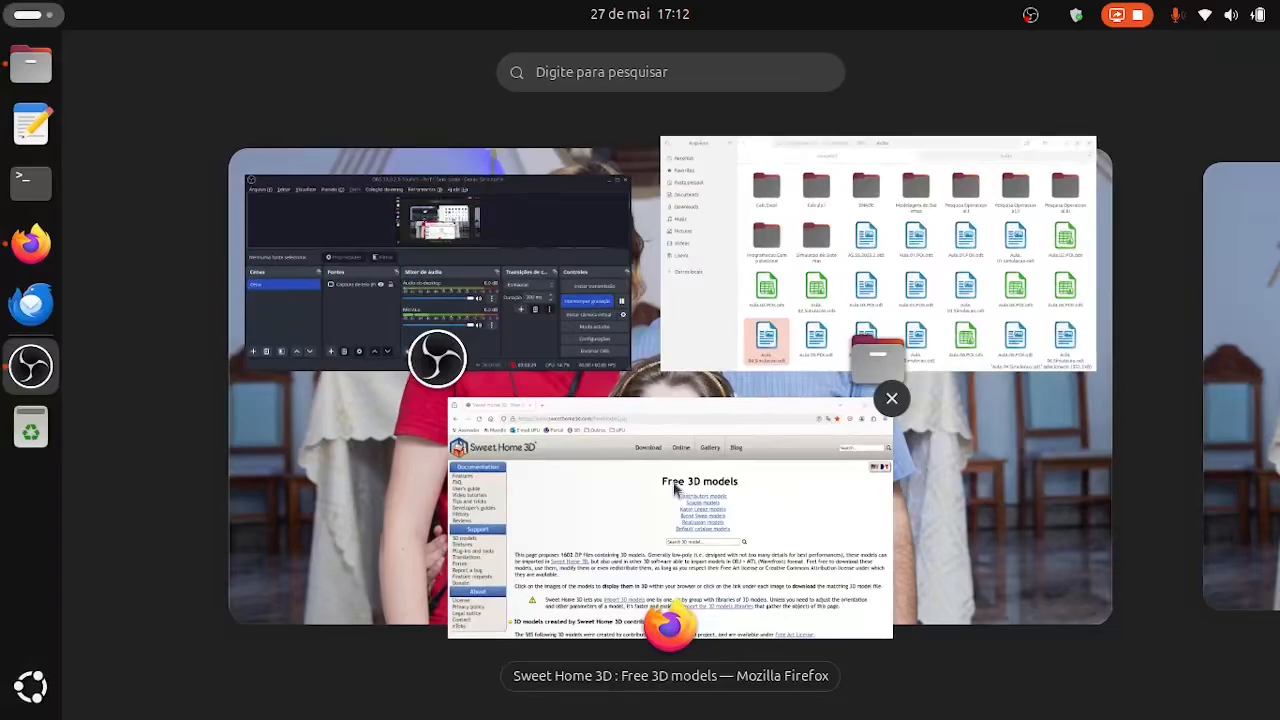
pyautogui.click(677, 489)
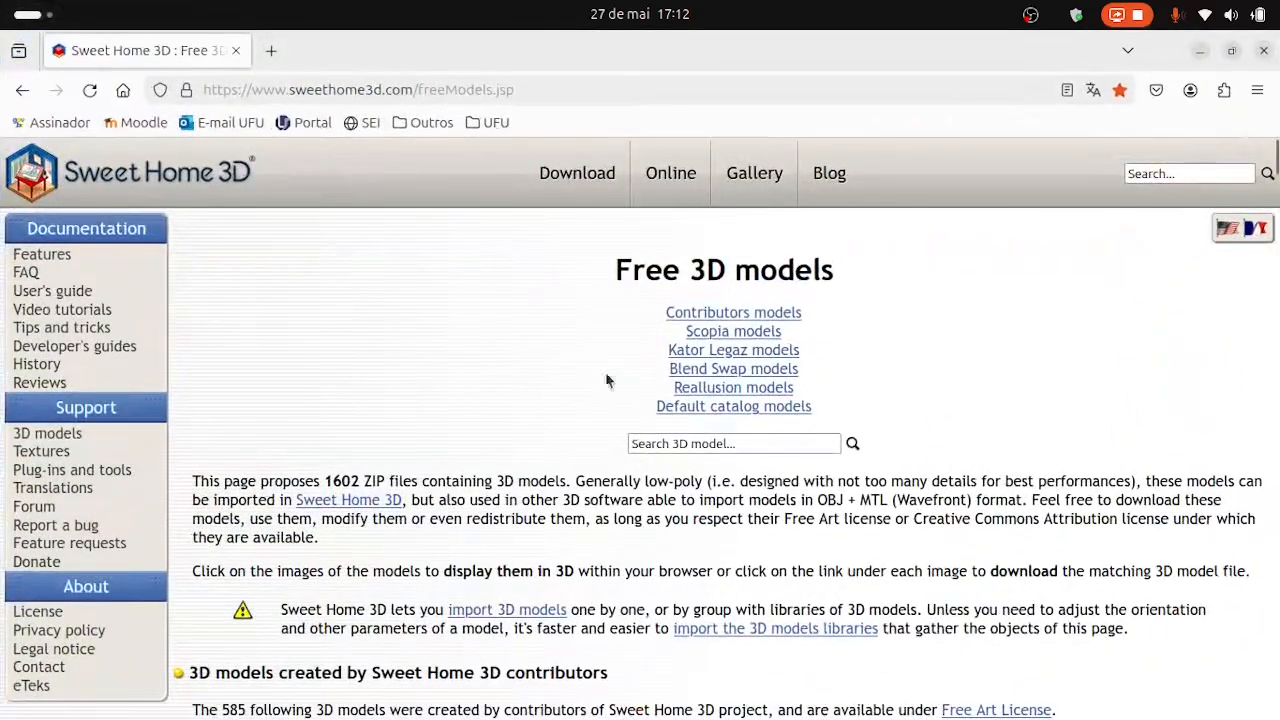
pyautogui.click(662, 446)
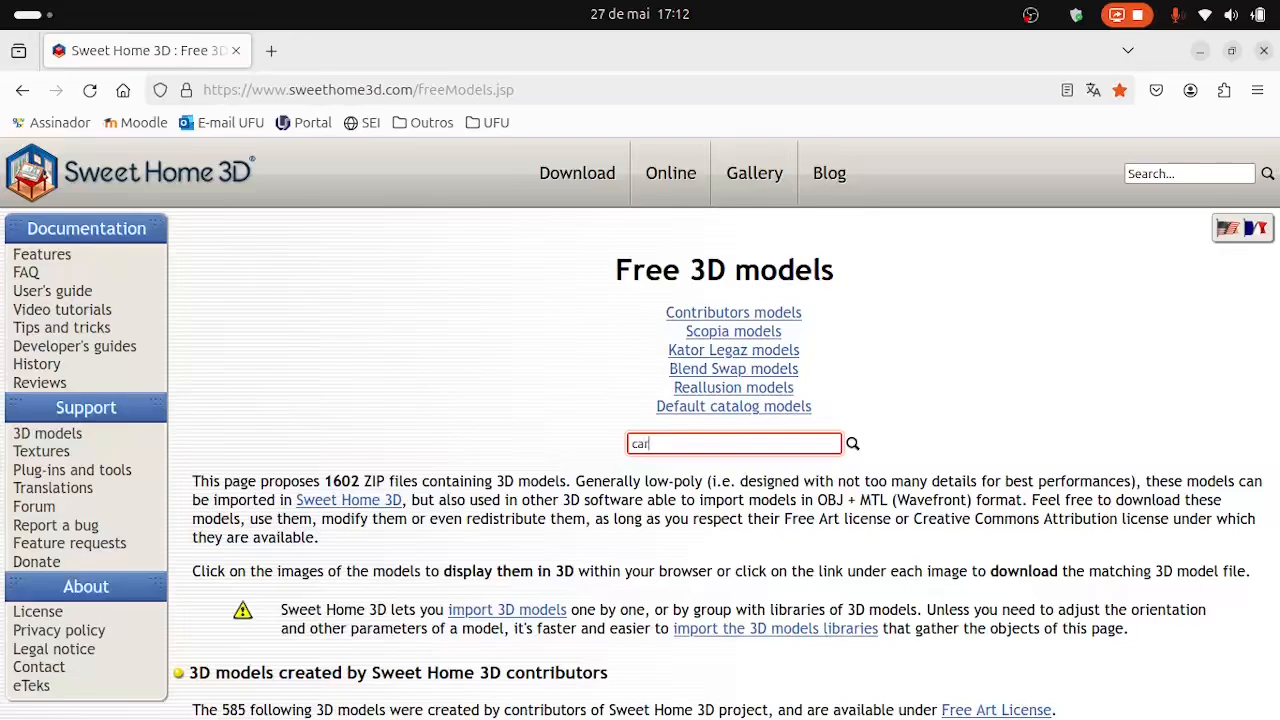
pyautogui.press('Return')
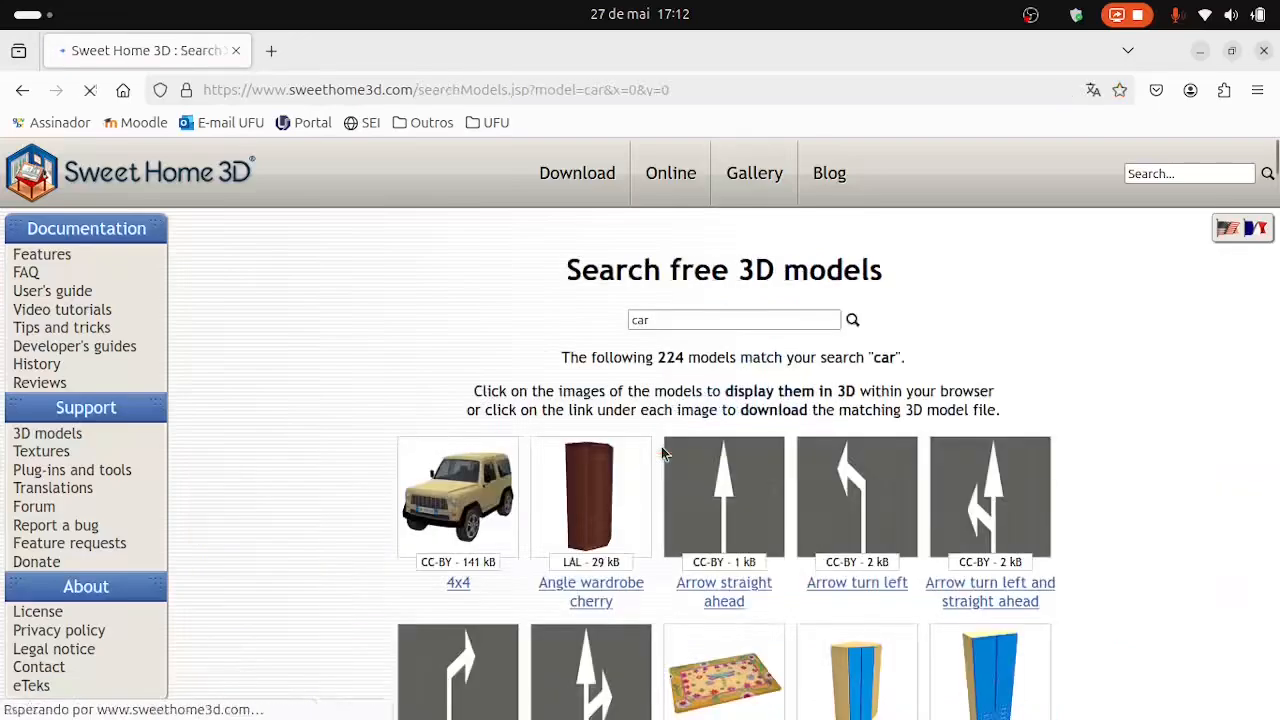
pyautogui.scroll(-5, 700, 500)
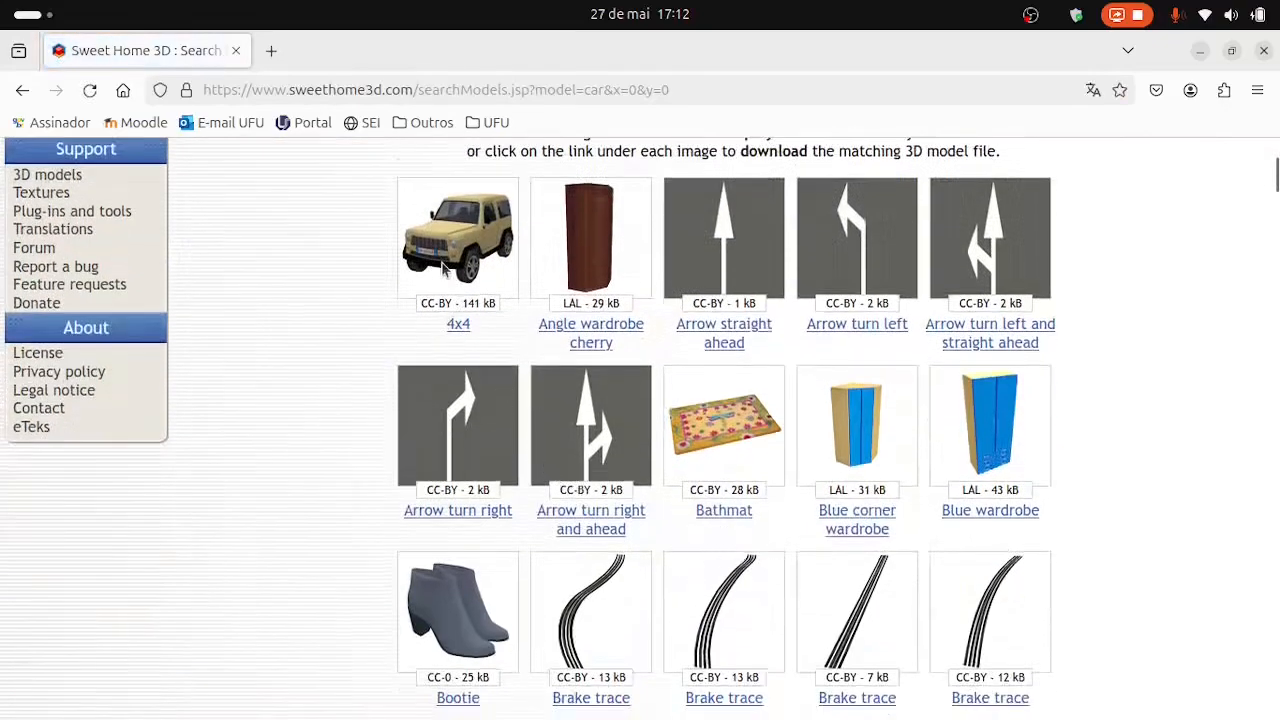
pyautogui.scroll(-8, 700, 430)
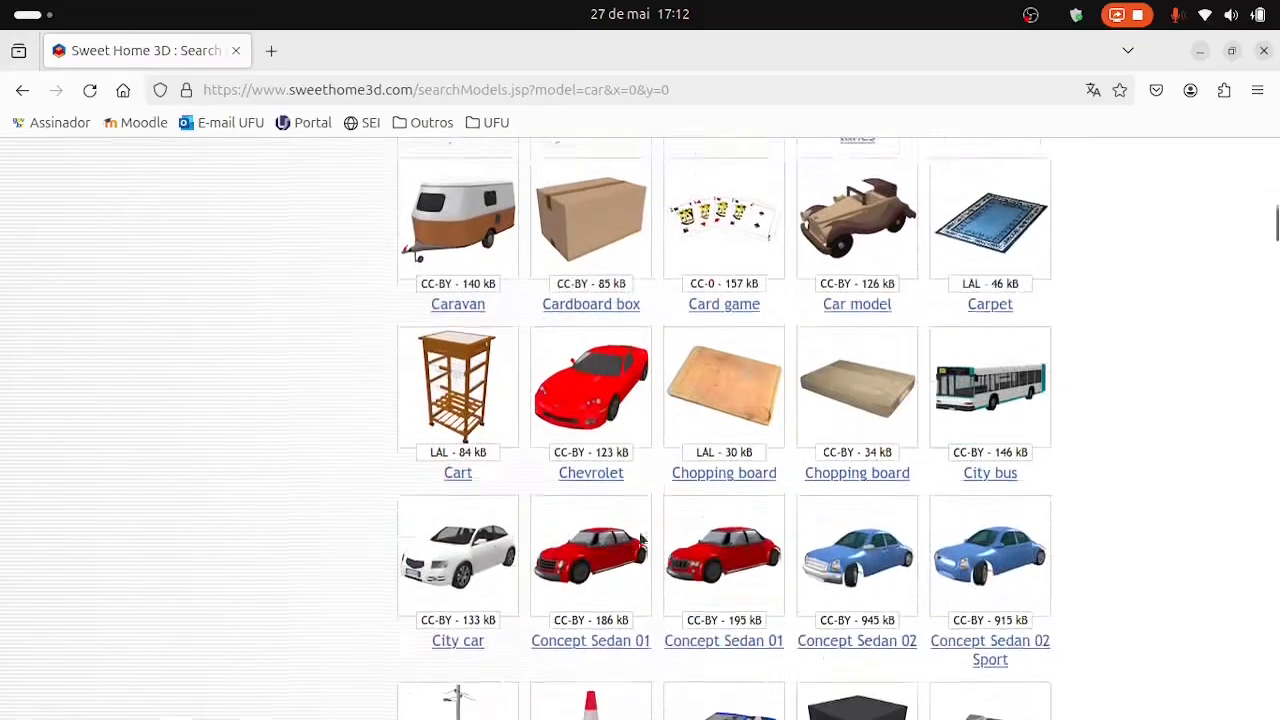
pyautogui.scroll(-2, 600, 575)
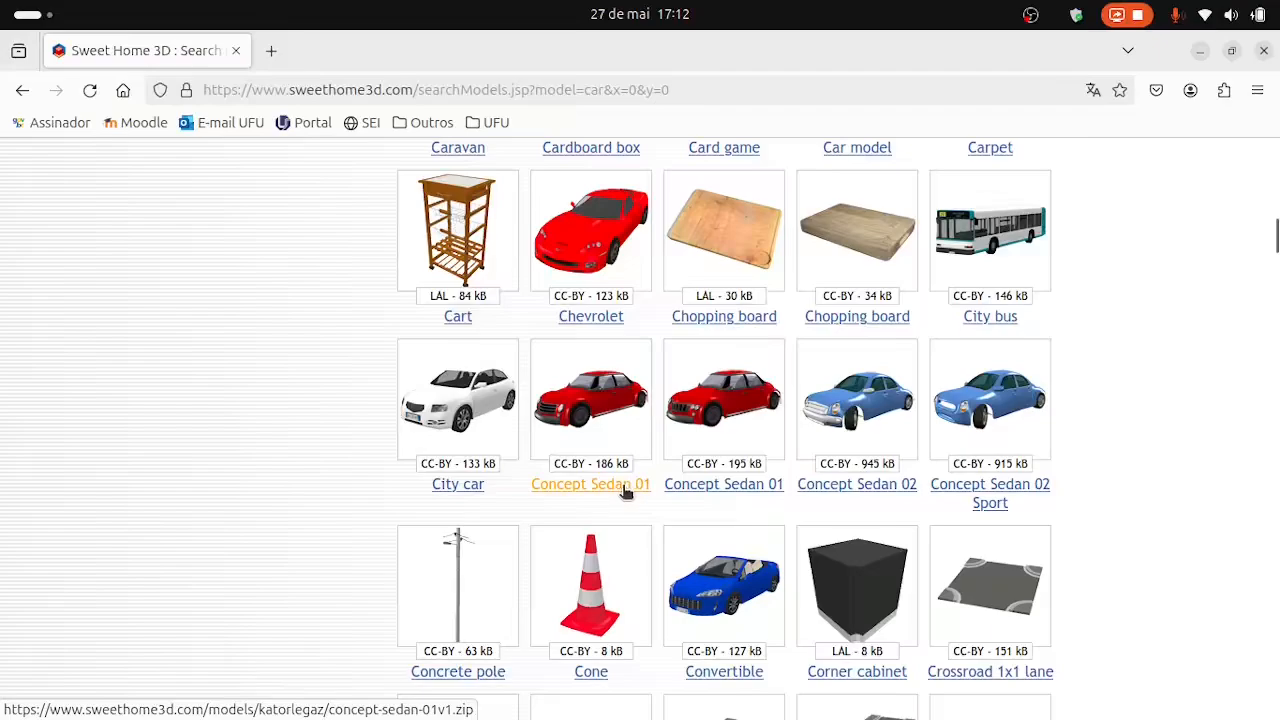
# Search the free 3D models for "male" and browse the matching figures.
pyautogui.write('m')
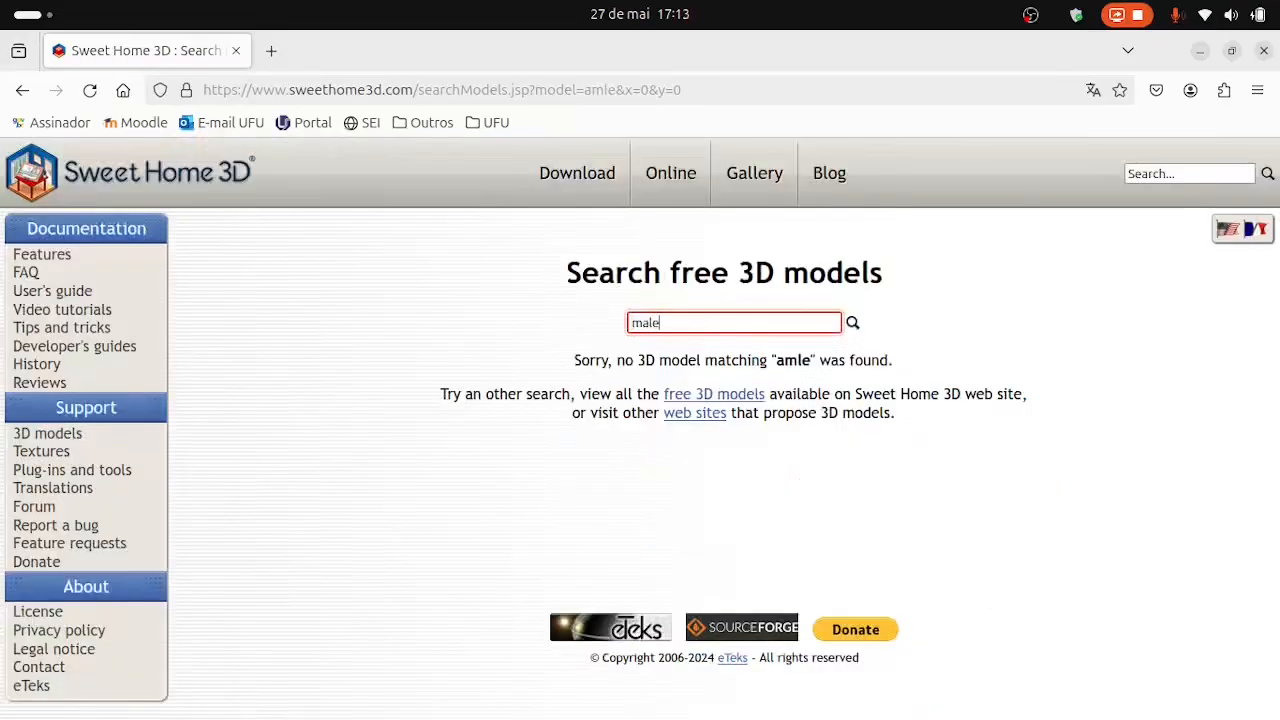
pyautogui.write('ale')
pyautogui.press('Return')
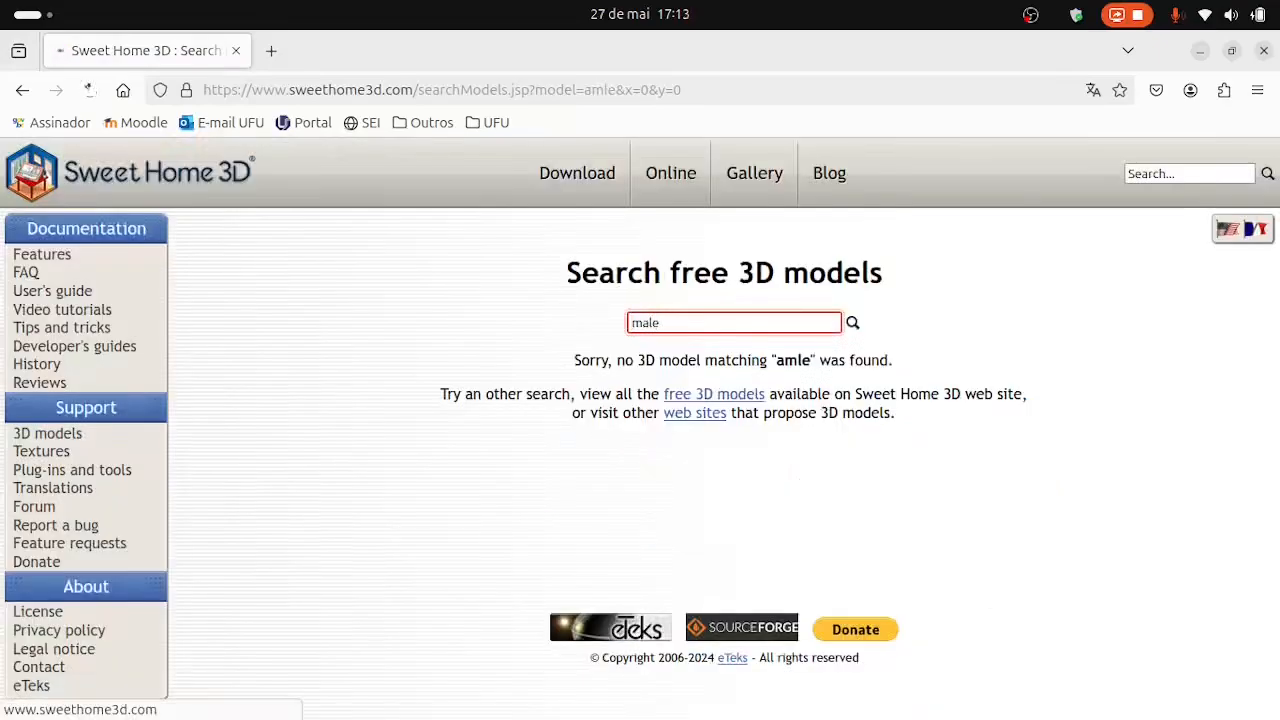
pyautogui.scroll(-4, 1013, 551)
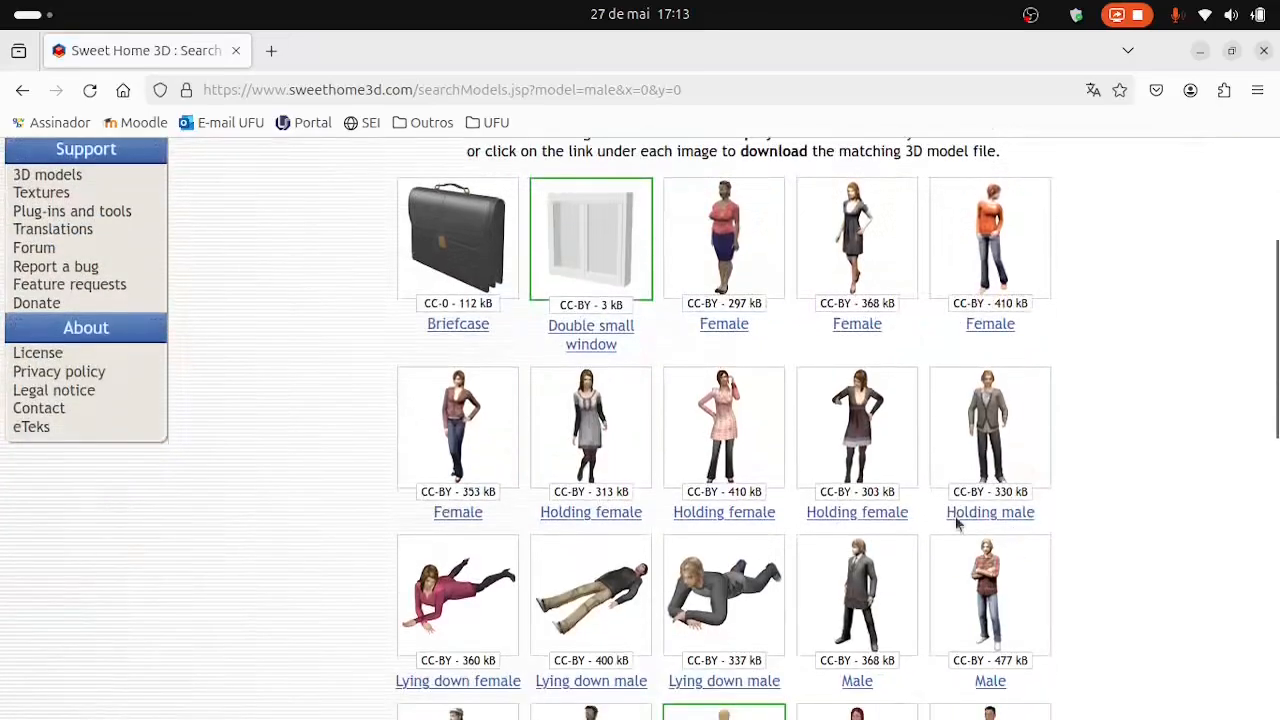
pyautogui.scroll(-3, 880, 600)
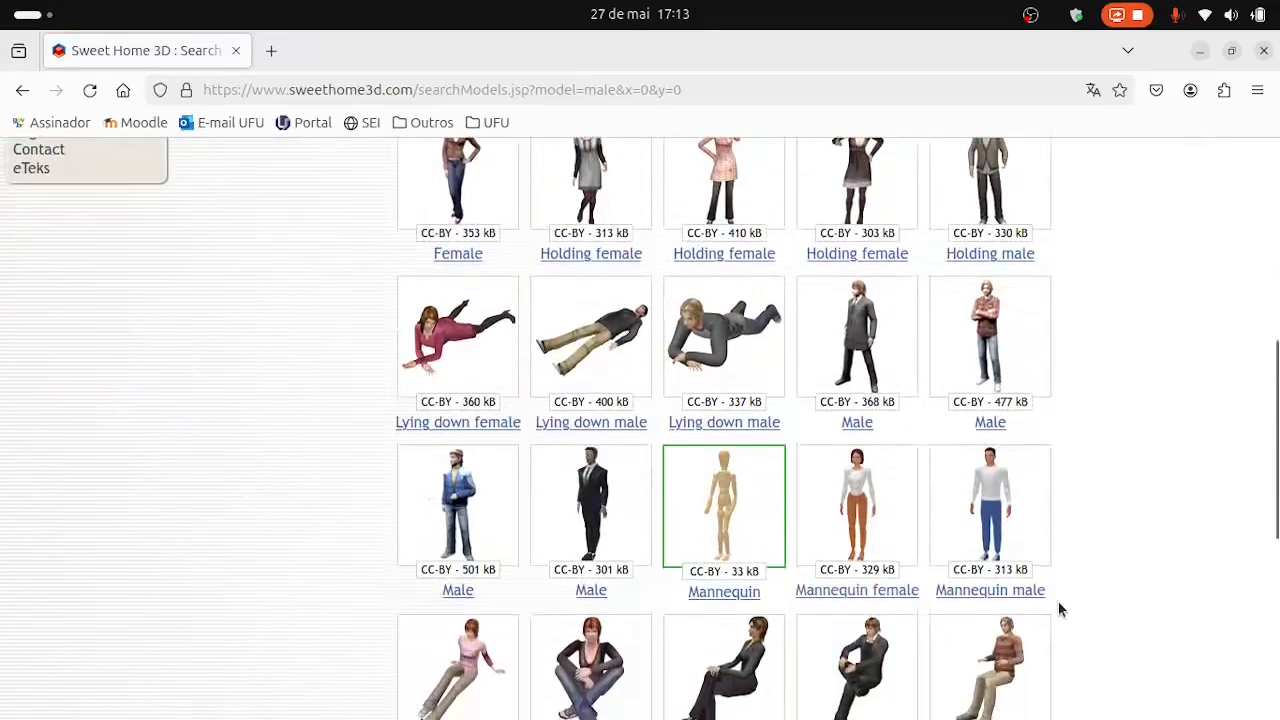
# Search the free 3D models for "washing" and browse the matching machines.
pyautogui.scroll(-3, 605, 594)
pyautogui.scroll(10, 605, 594)
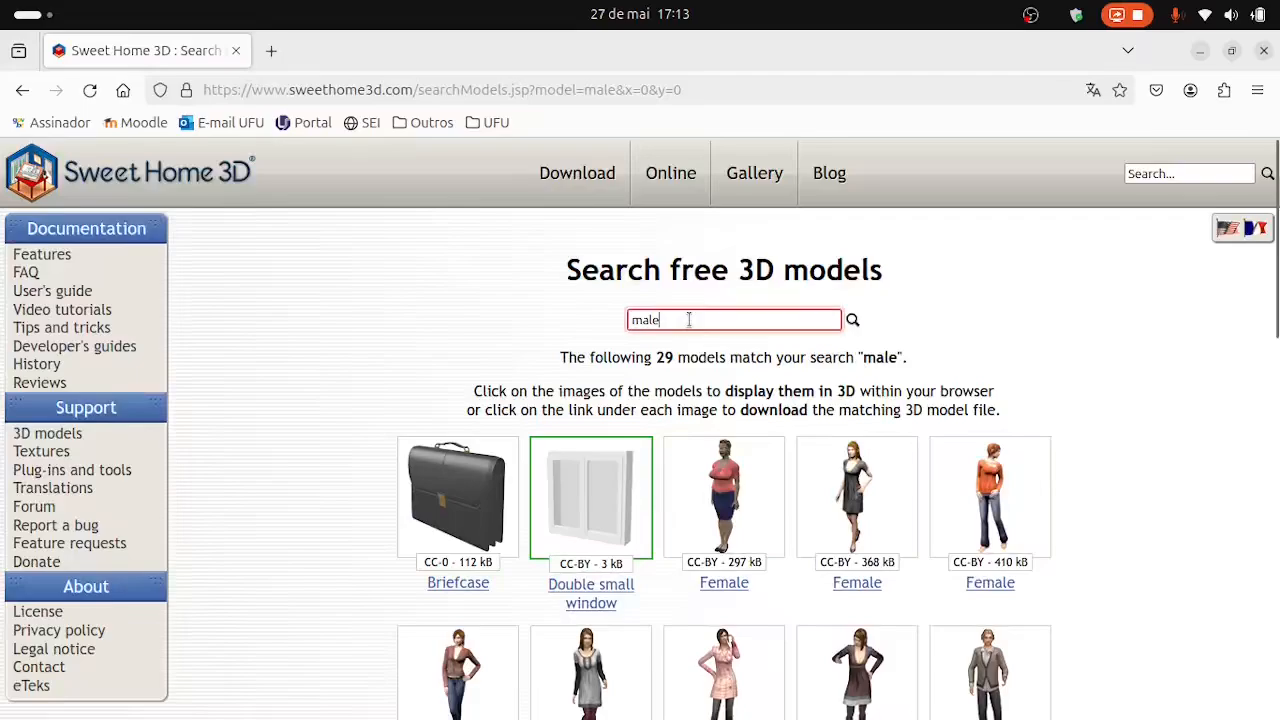
pyautogui.moveTo(689, 320); pyautogui.dragTo(551, 315)
pyautogui.write('was')
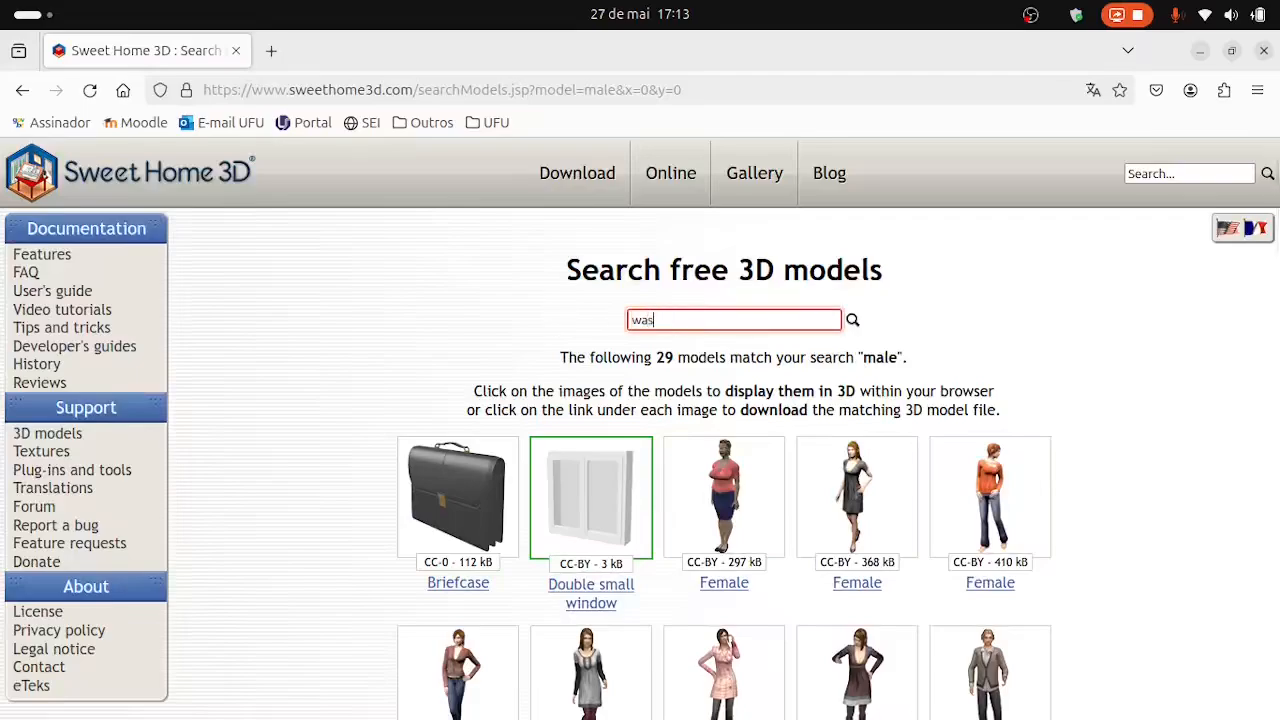
pyautogui.write('hing')
pyautogui.press('Return')
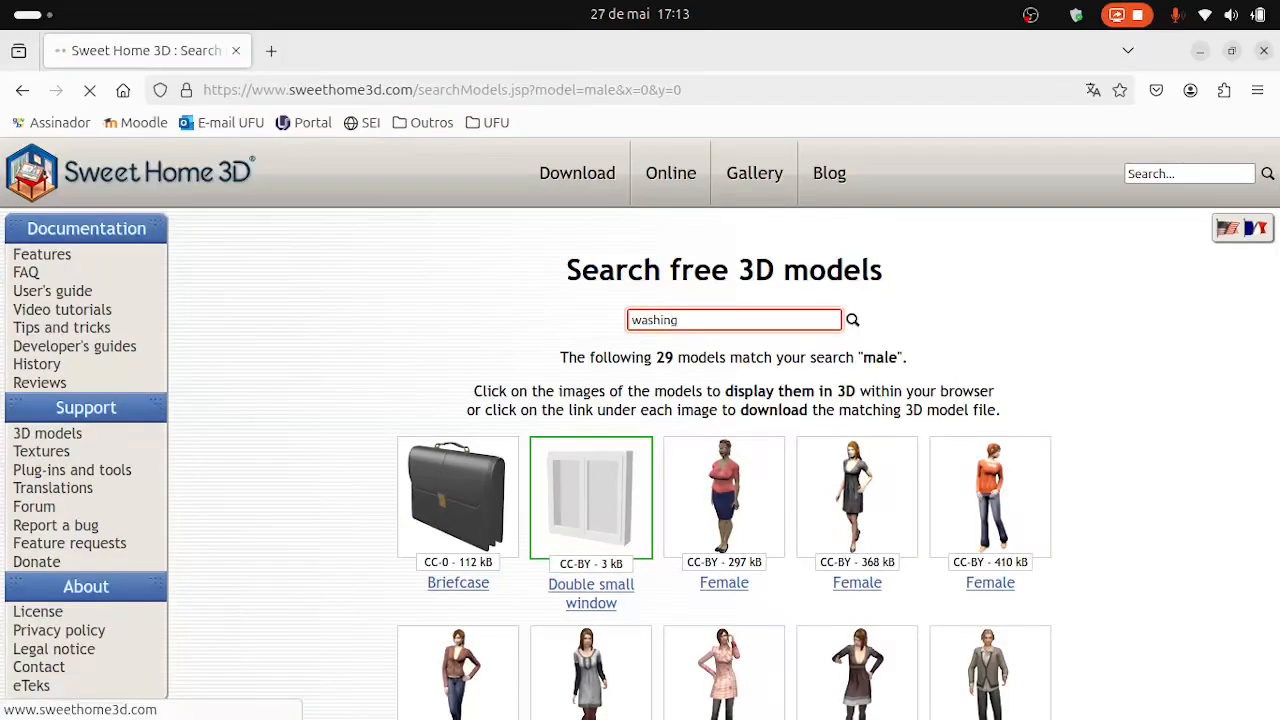
pyautogui.scroll(-3, 1107, 481)
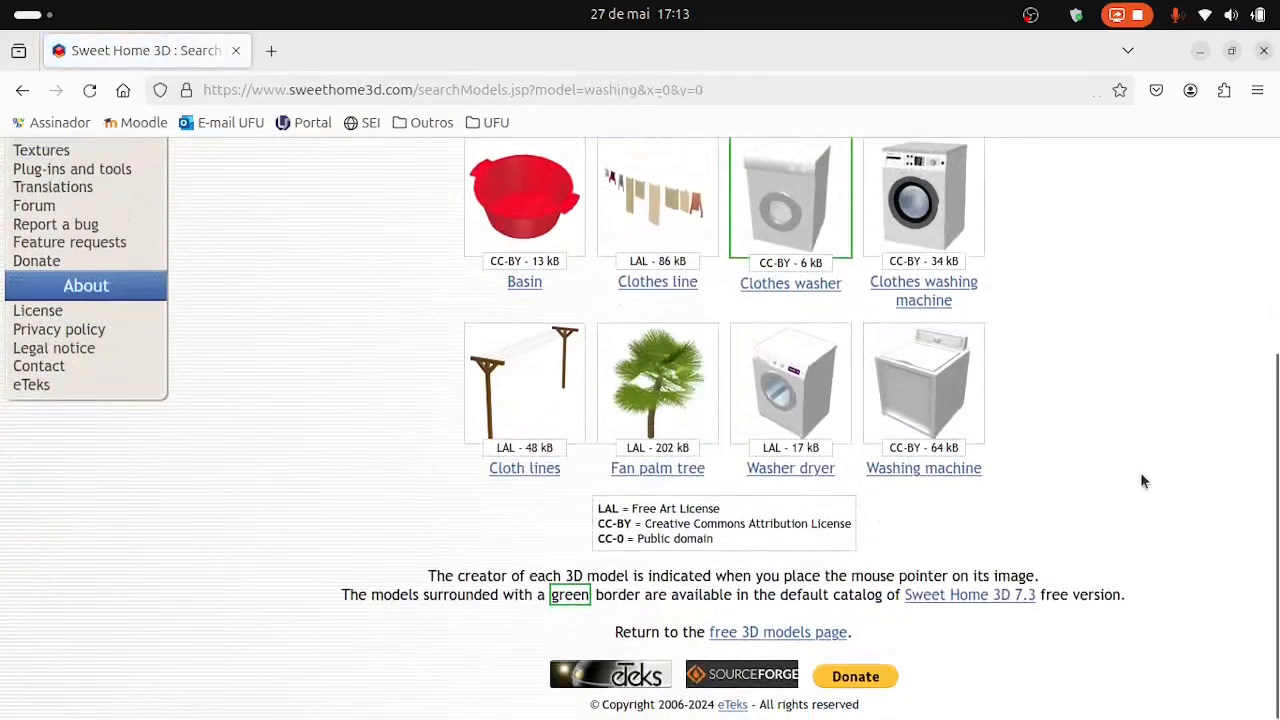
# Switch to the file manager and check the downloaded model archives in the Lavajato3 folder.
pyautogui.hotkey('alt', 'Tab')
pyautogui.click(557, 89)
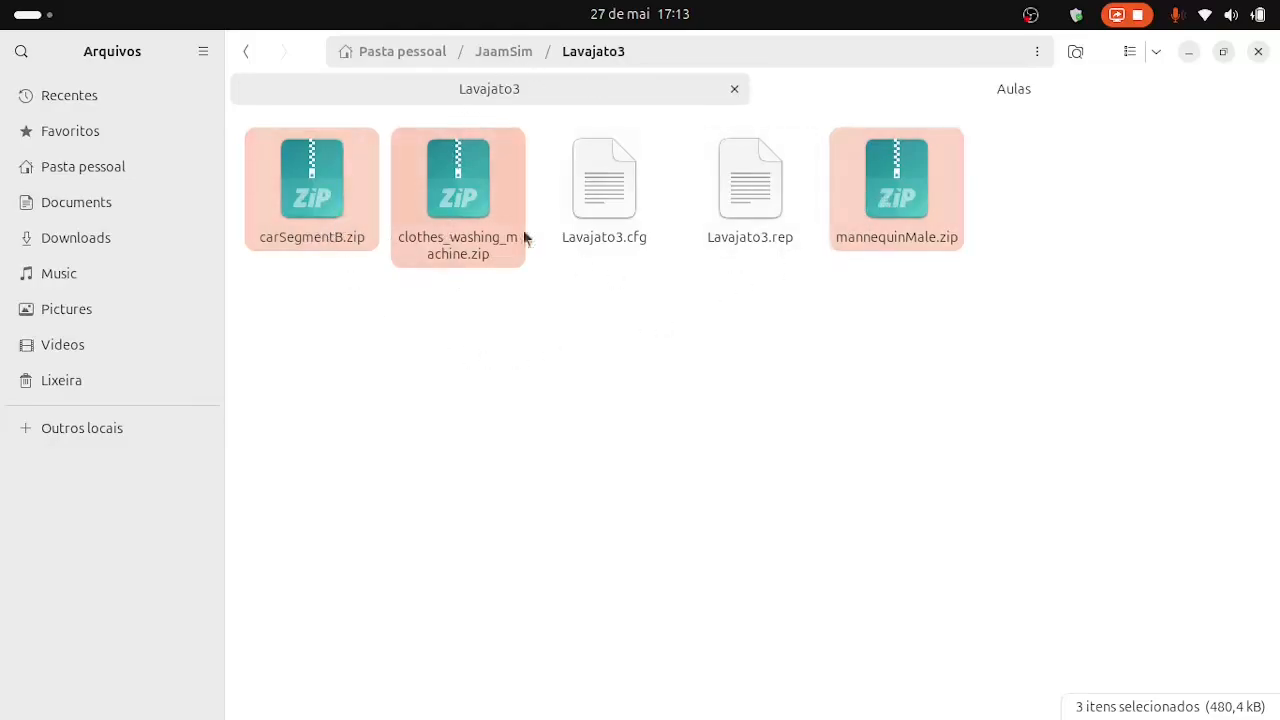
pyautogui.click(635, 437)
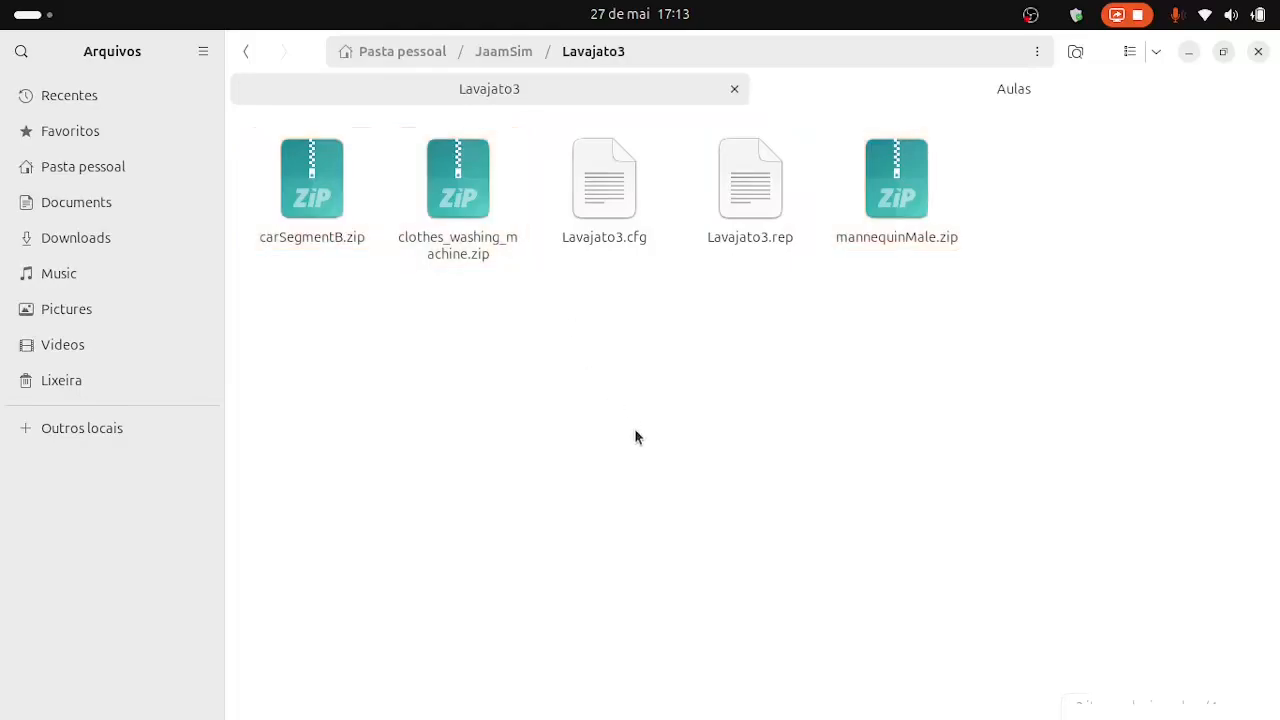
# Open a maximized terminal in the JaamSim folder and launch the program with java -jar JaamSim2024-04.jar.
pyautogui.click(527, 55)
pyautogui.rightClick(765, 410)
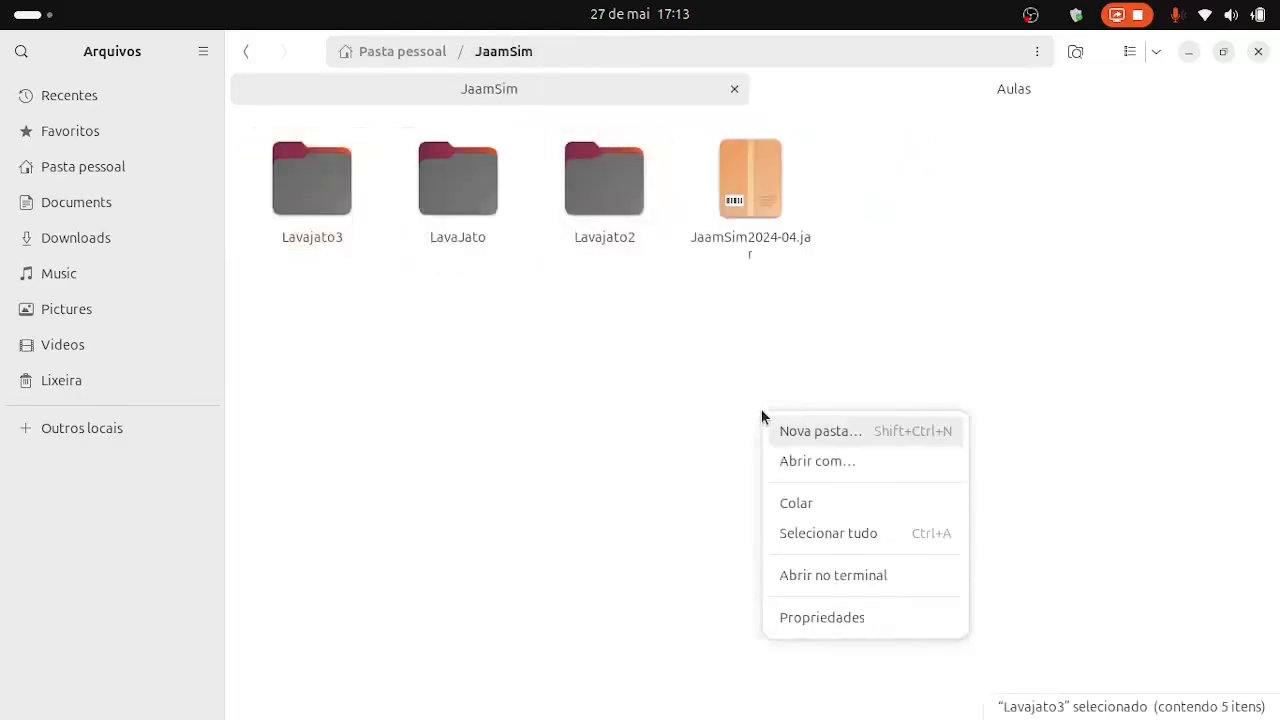
pyautogui.click(840, 576)
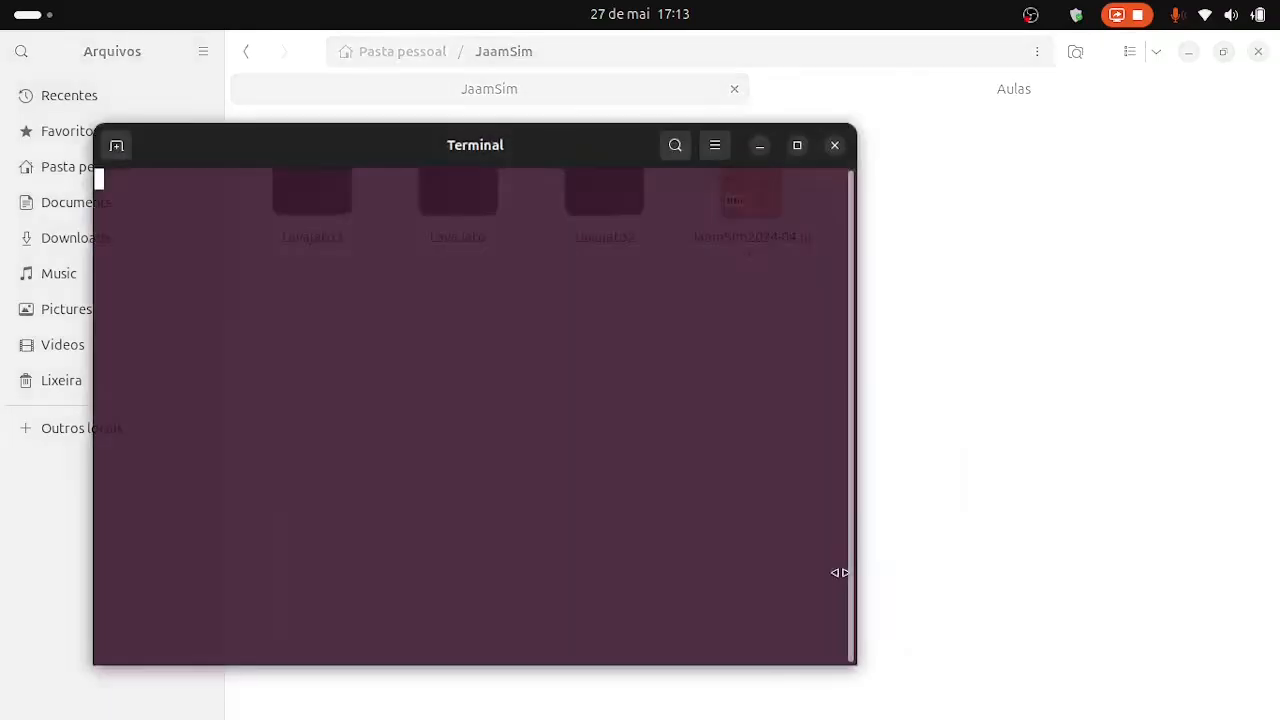
pyautogui.click(795, 145)
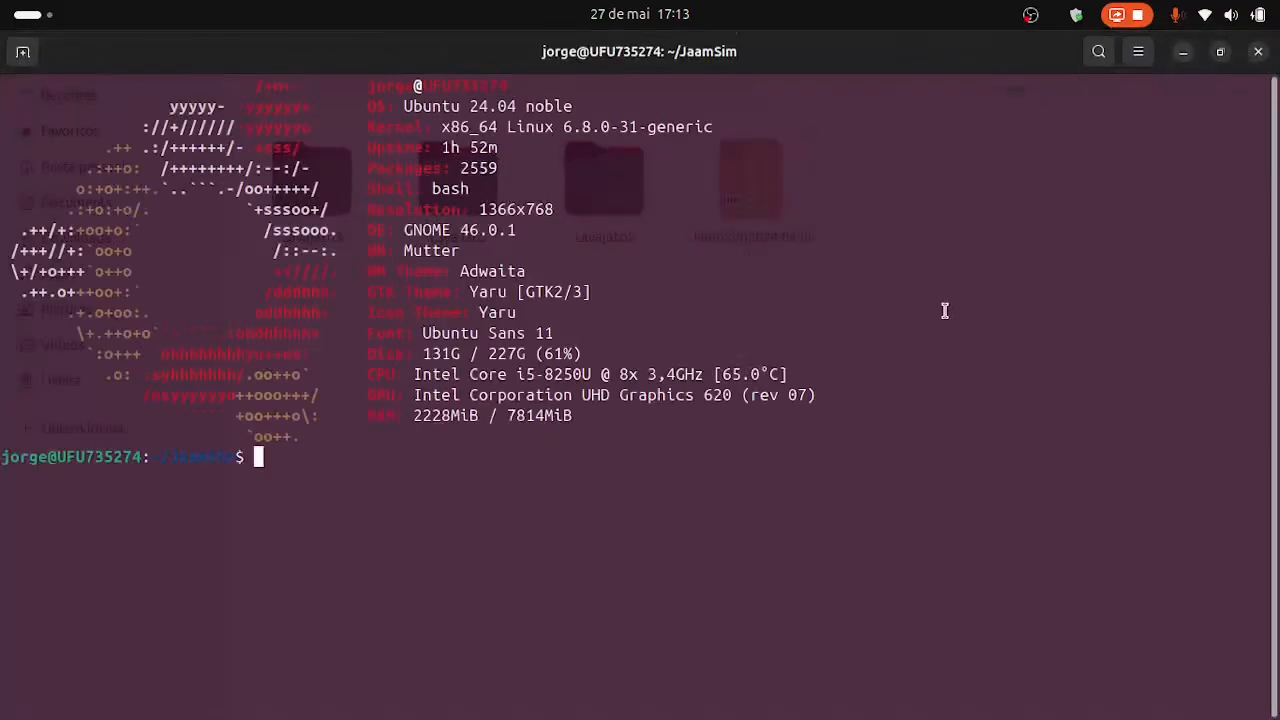
pyautogui.press('Up')
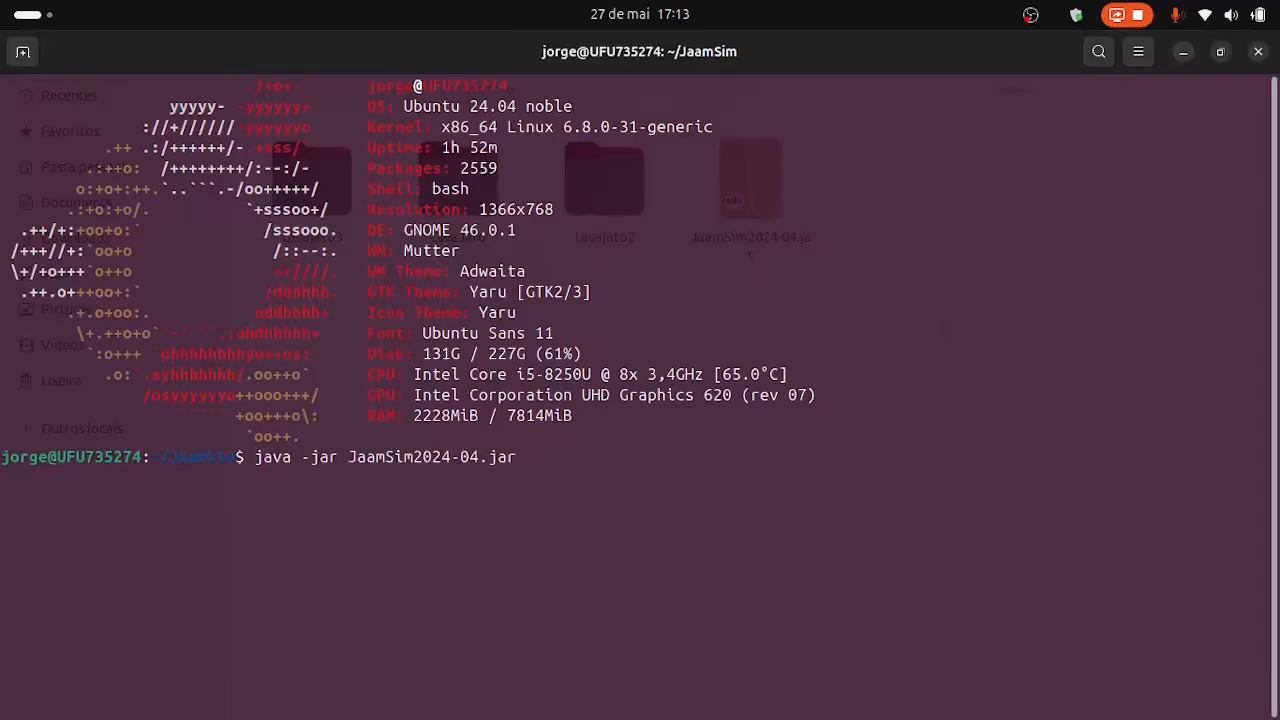
pyautogui.press('Return')
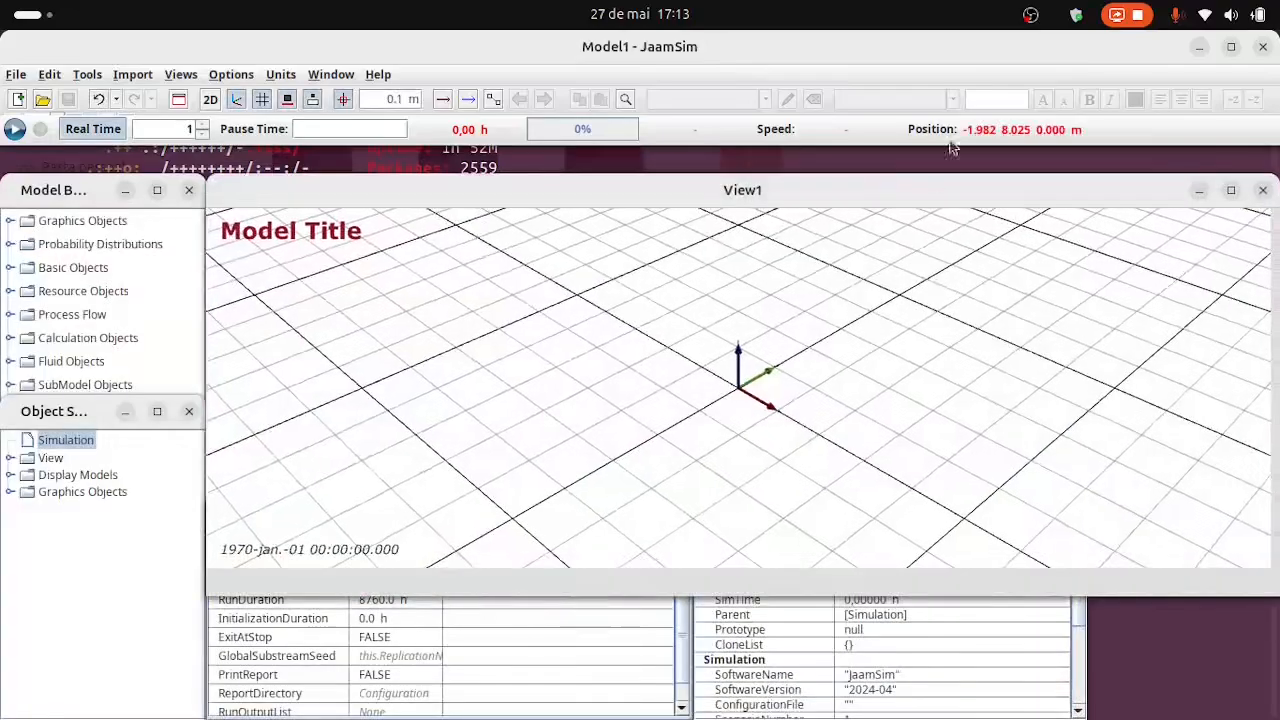
# Open the Lavajato3.cfg model from the Lavajato3 folder.
pyautogui.click(16, 75)
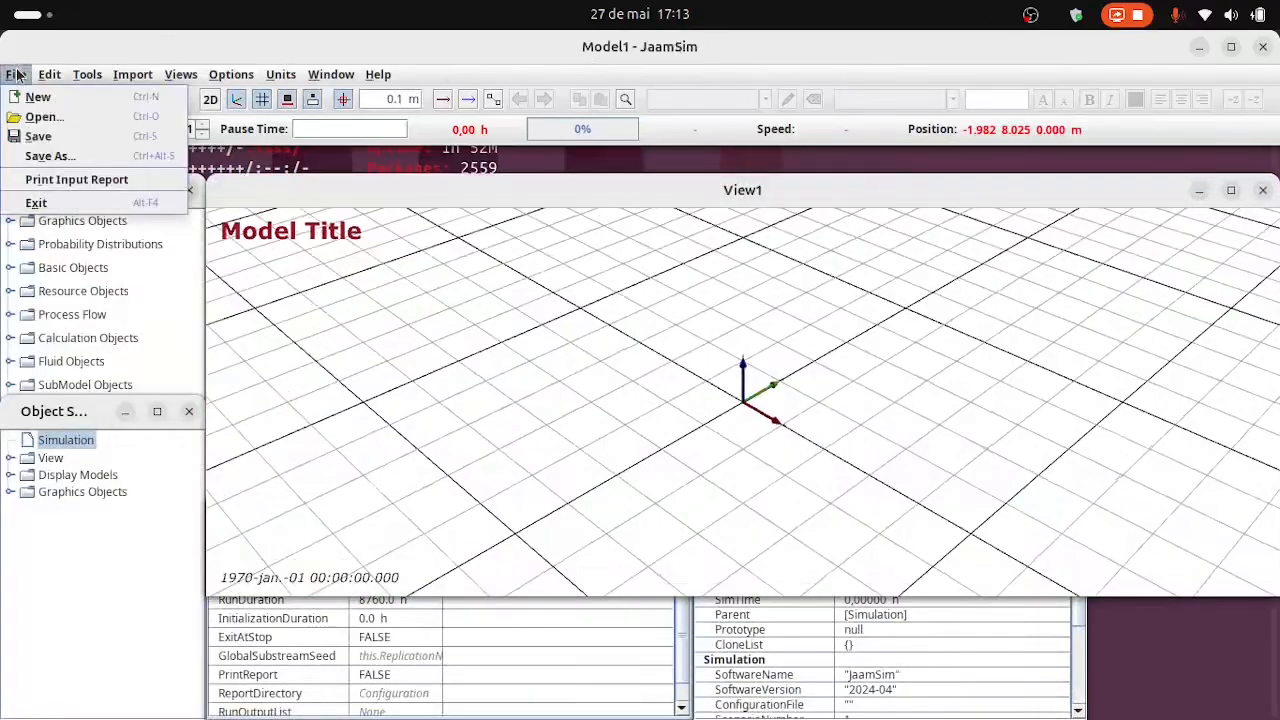
pyautogui.click(45, 117)
pyautogui.click(452, 124)
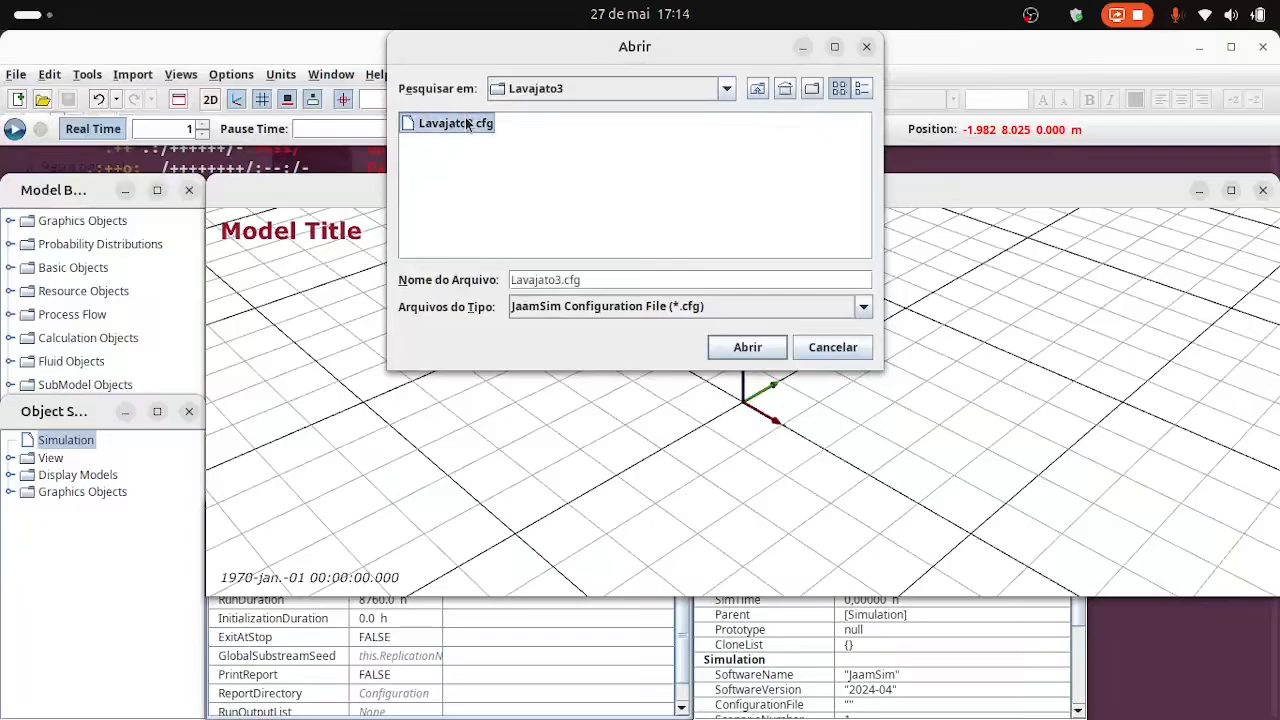
pyautogui.click(750, 347)
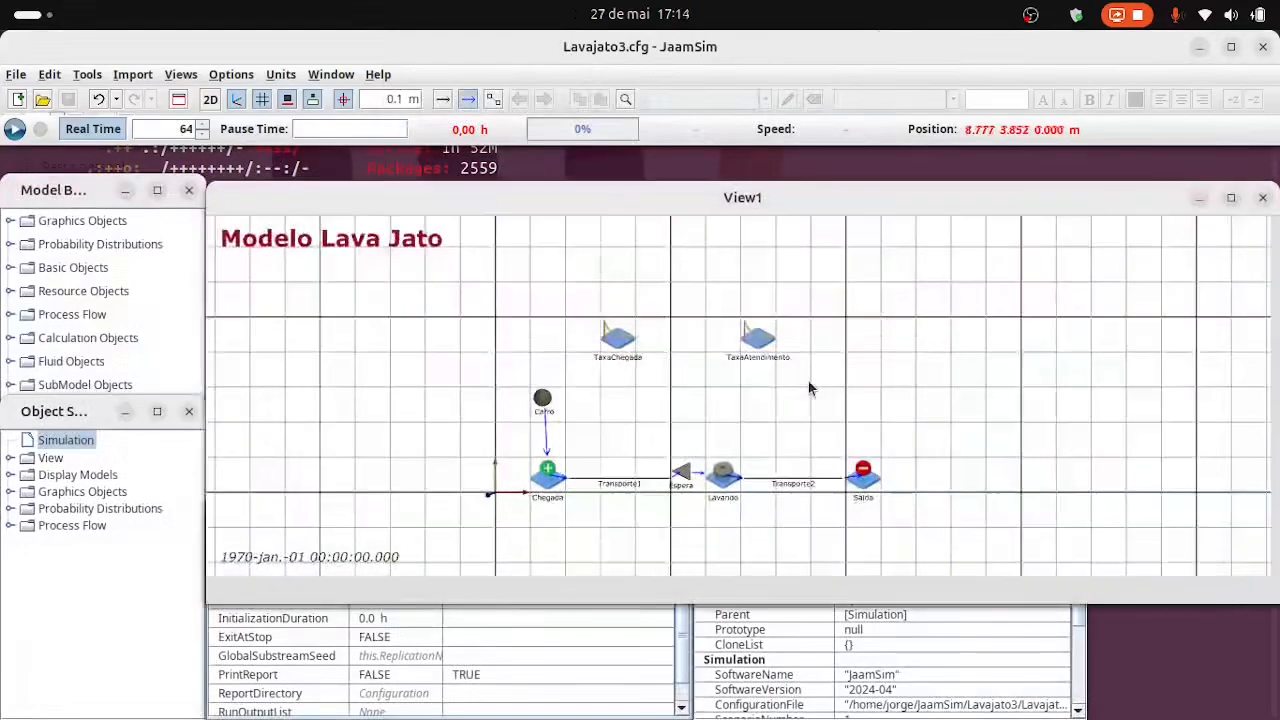
# Move the View1 and Model Builder windows up slightly and hide the entity flow arrows in the model view.
pyautogui.moveTo(875, 198); pyautogui.dragTo(880, 171)
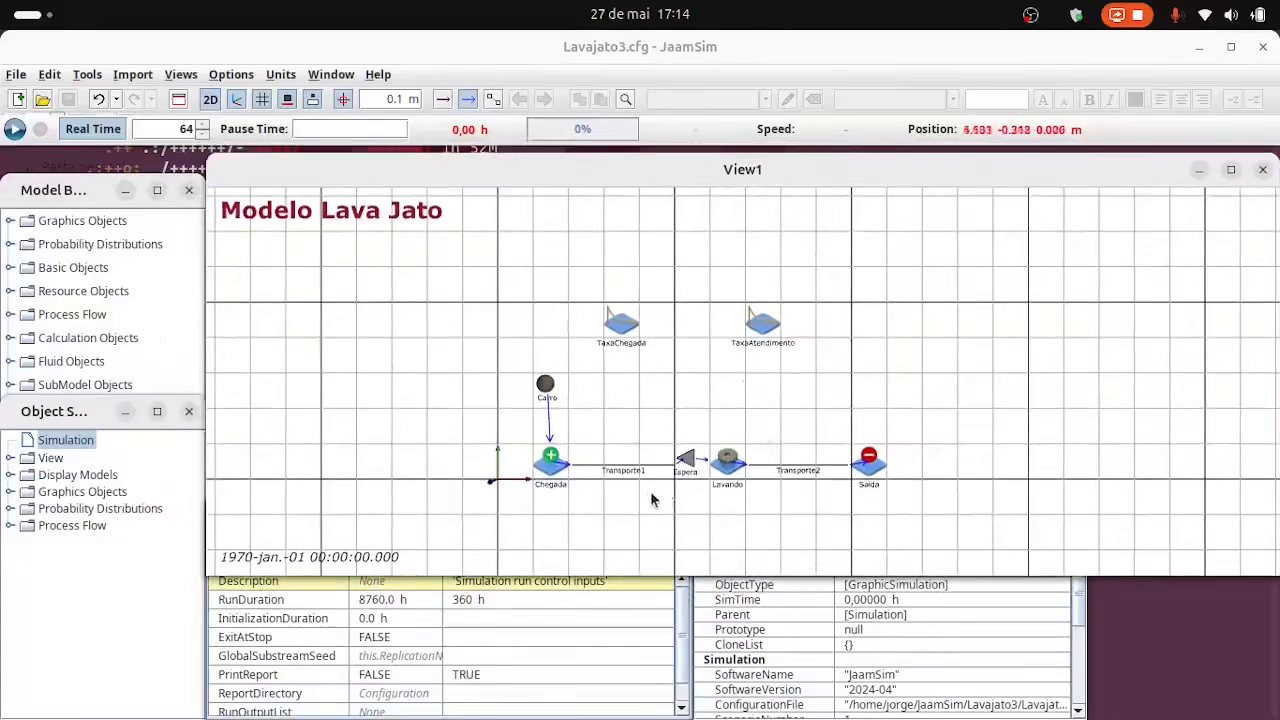
pyautogui.scroll(2, 649, 492)
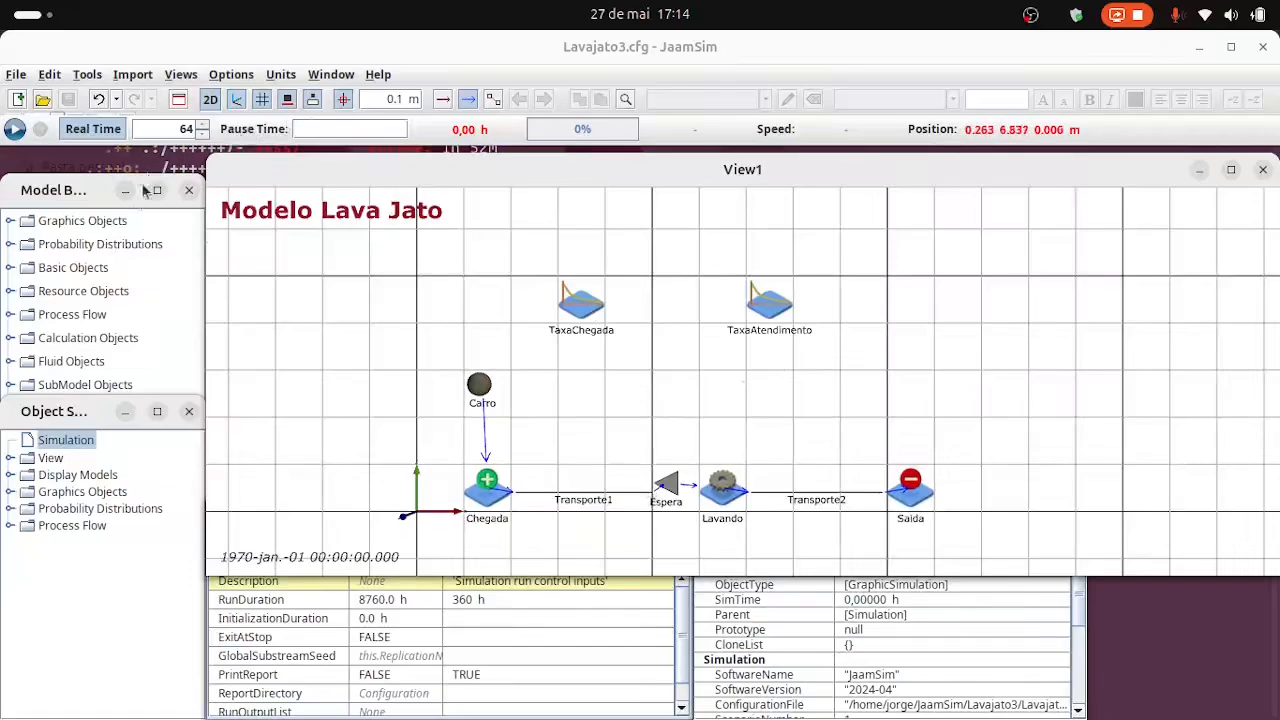
pyautogui.moveTo(73, 191)
pyautogui.mouseDown()
pyautogui.moveTo(76, 166)
pyautogui.moveTo(80, 180)
pyautogui.mouseUp()
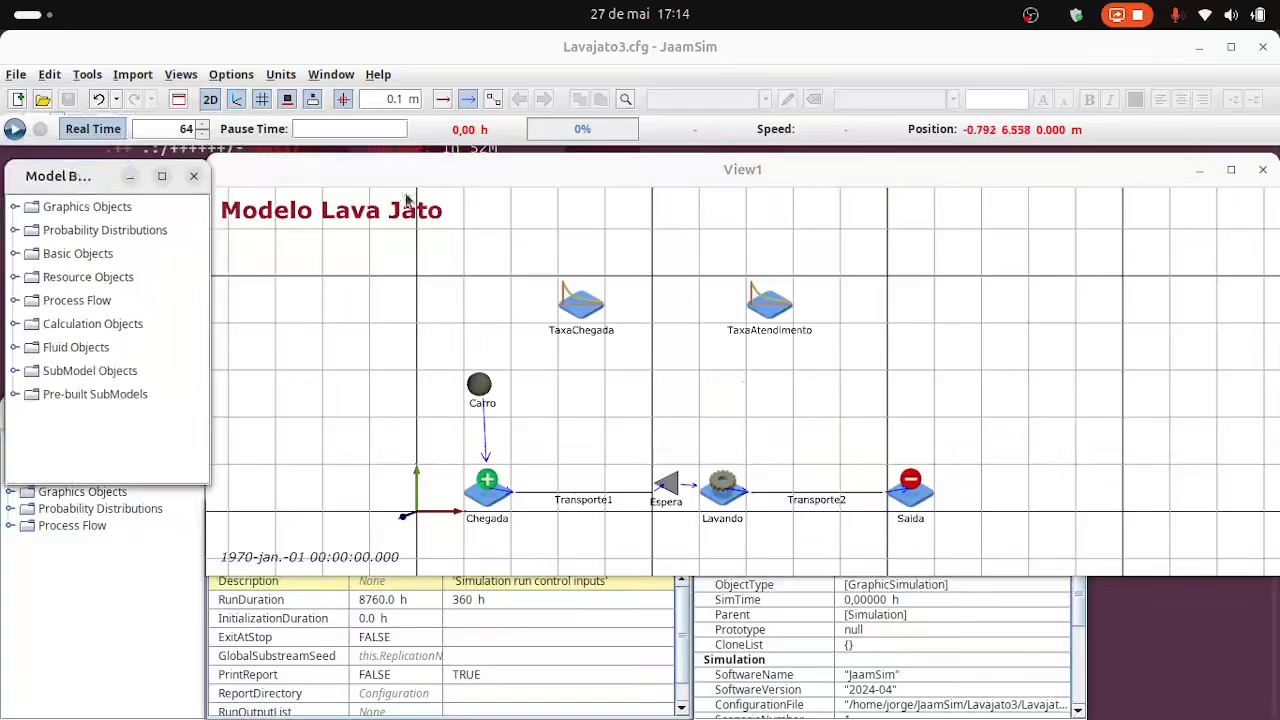
pyautogui.click(467, 101)
pyautogui.click(480, 283)
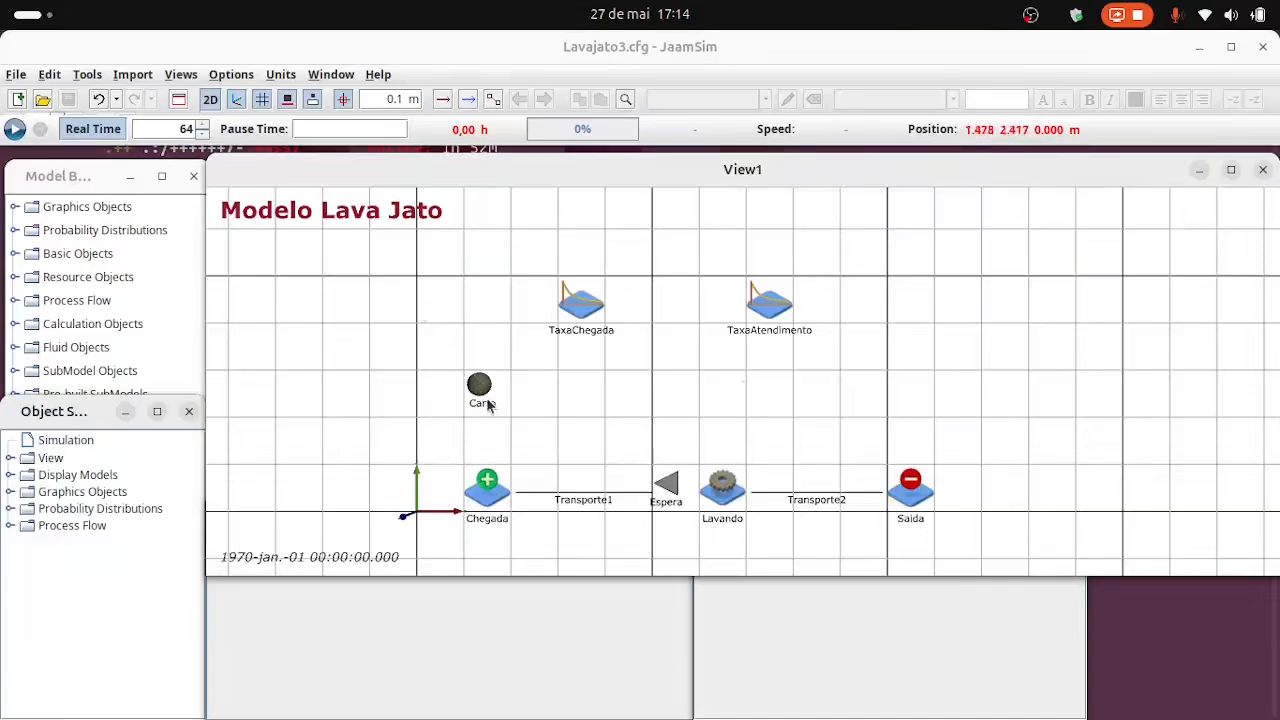
# Open the display model selection for the Carro entity and preview built-in shapes such as Octagon, Pentagram and Sphere.
pyautogui.click(480, 387)
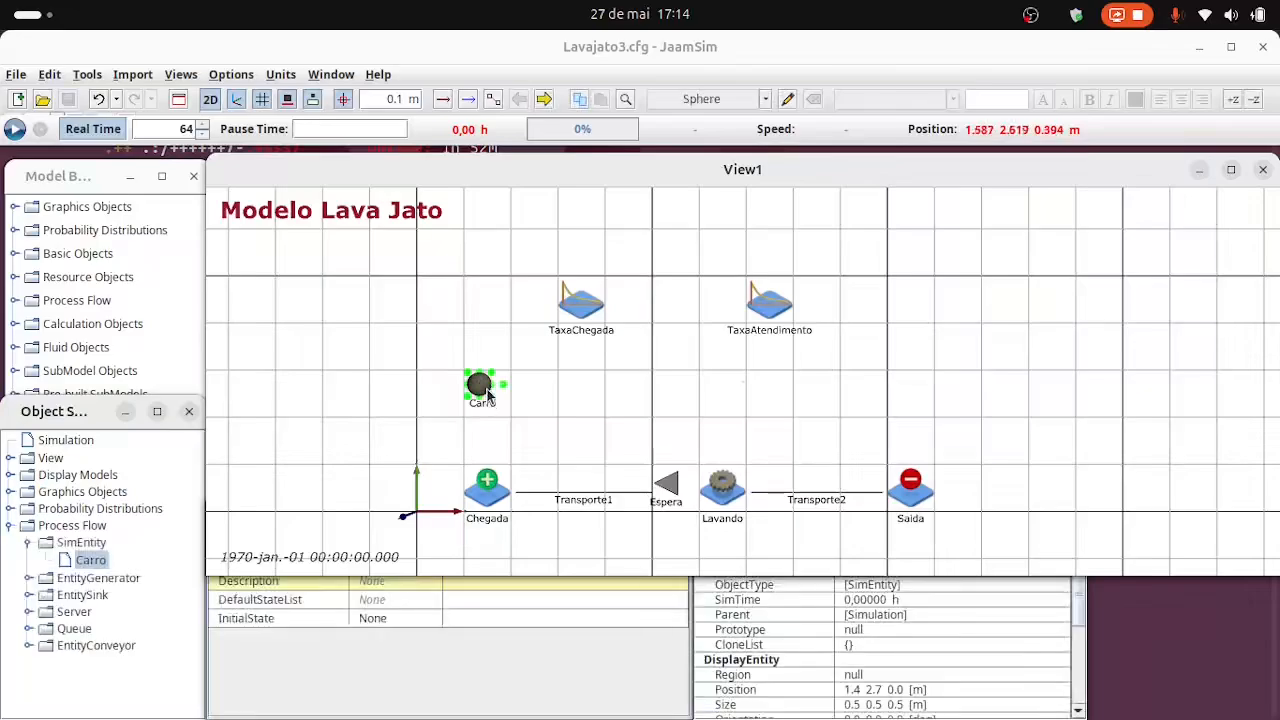
pyautogui.rightClick(90, 563)
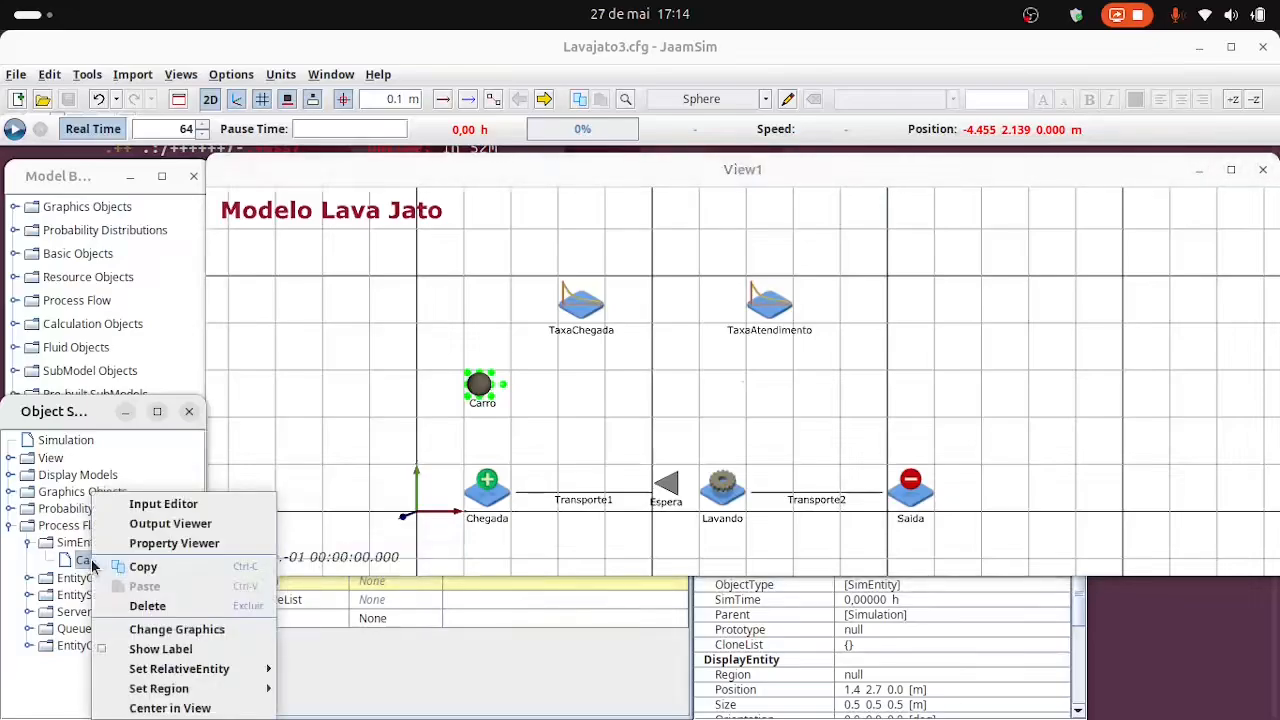
pyautogui.click(170, 630)
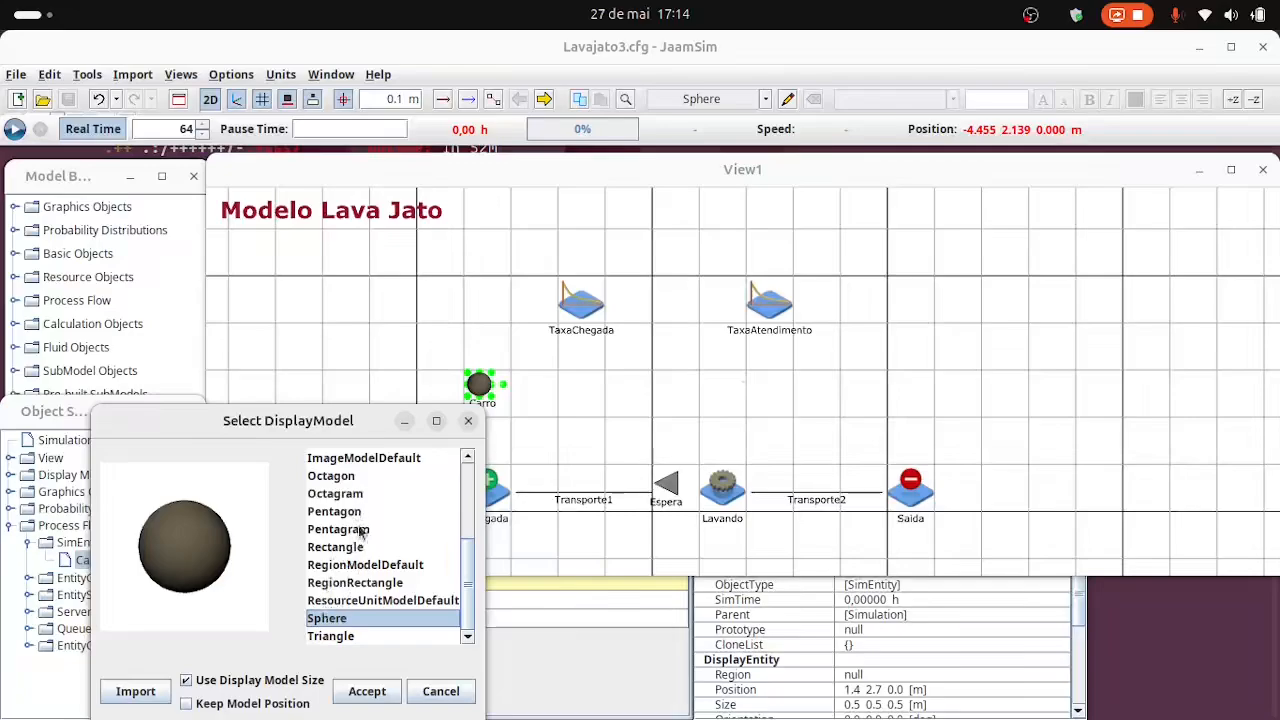
pyautogui.click(337, 479)
pyautogui.click(334, 531)
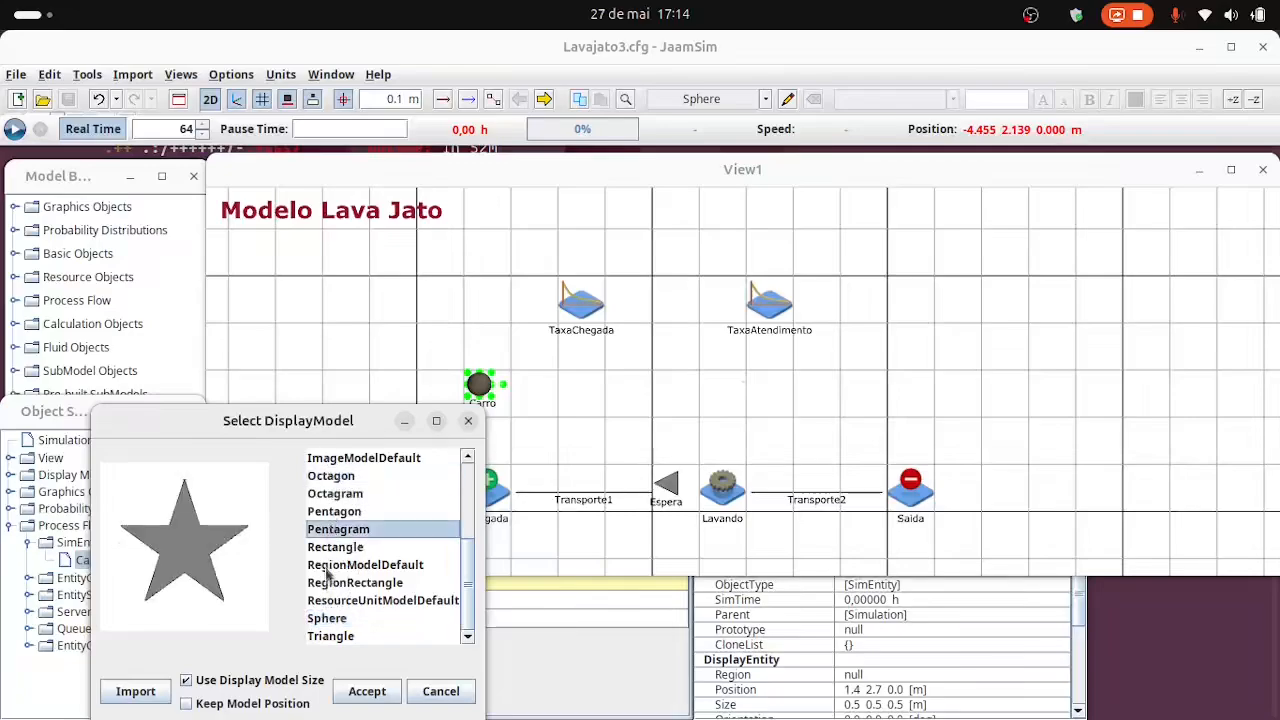
pyautogui.click(328, 566)
pyautogui.click(340, 618)
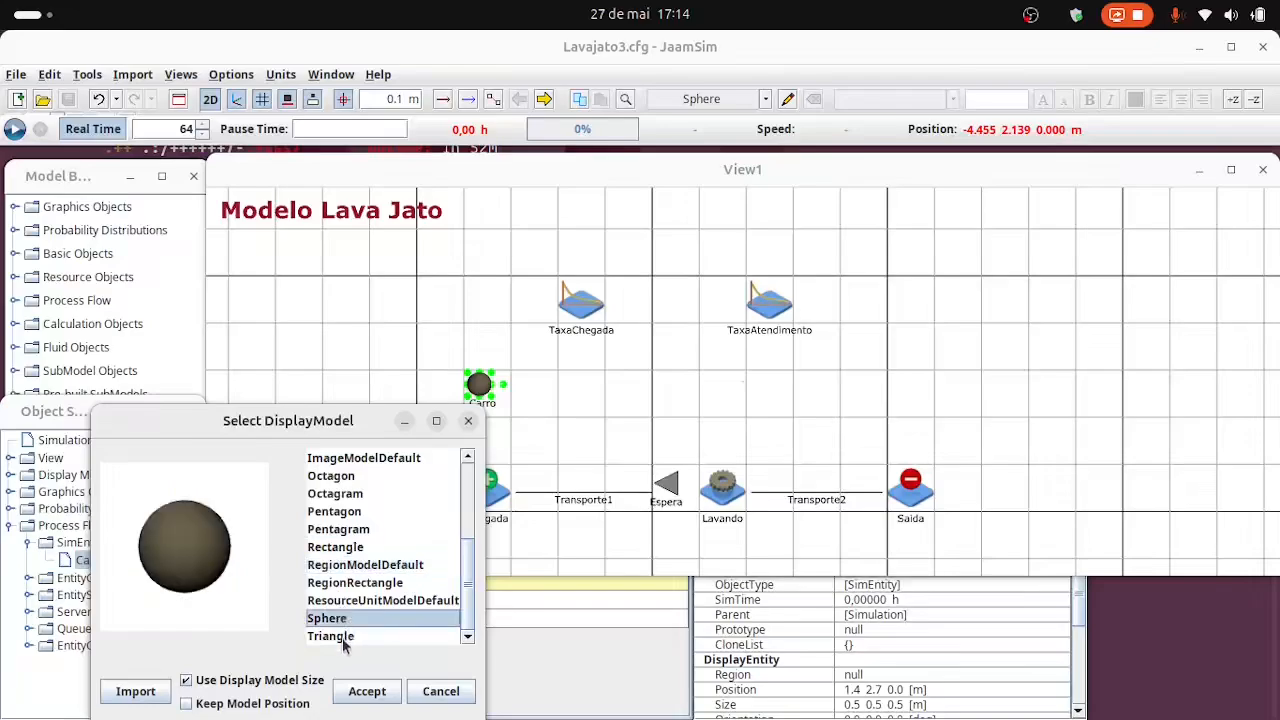
# Import carSegmentB.zip from the Lavajato3 folder and apply it as Carro's display model, using the display model size.
pyautogui.click(136, 691)
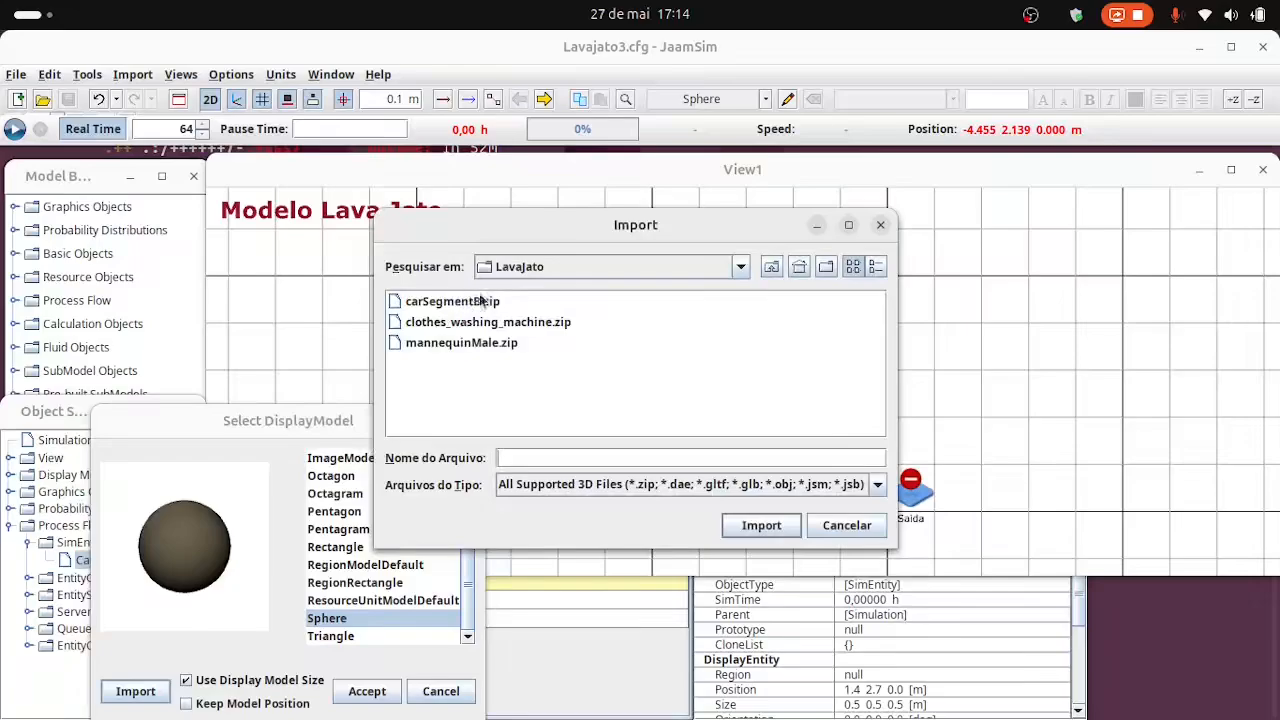
pyautogui.click(740, 267)
pyautogui.click(550, 343)
pyautogui.doubleClick(435, 340)
pyautogui.click(455, 302)
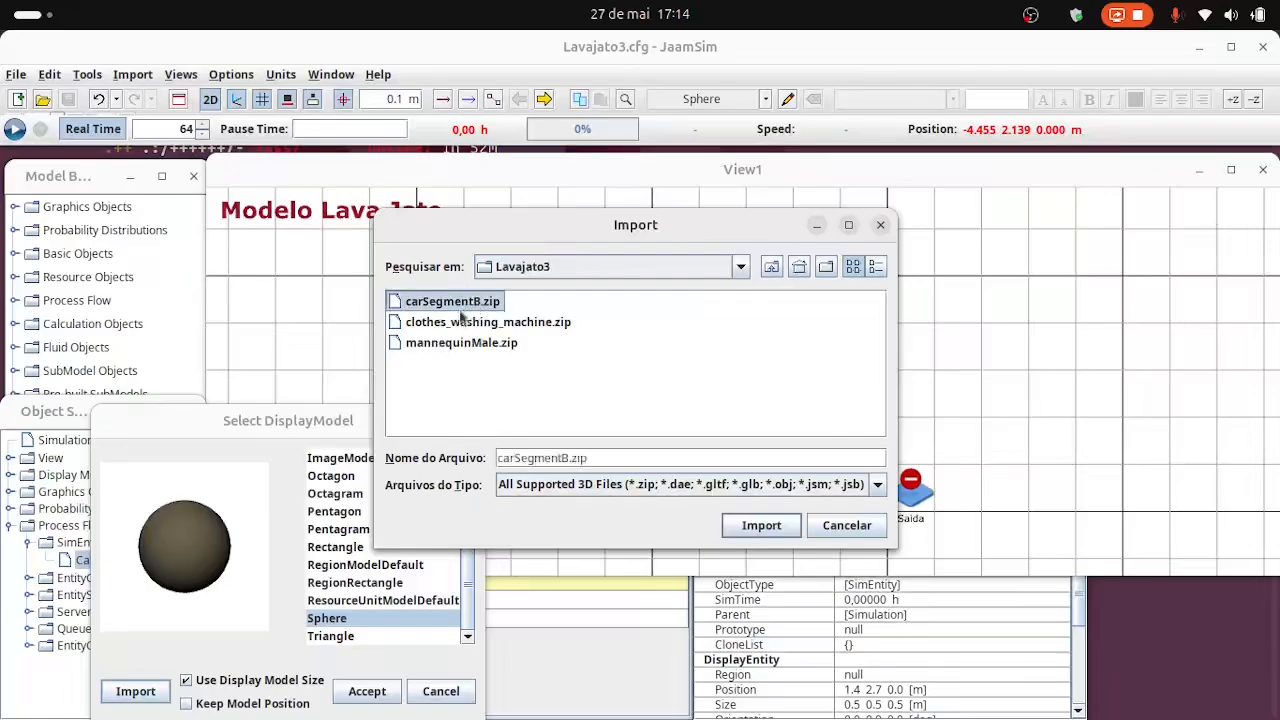
pyautogui.click(763, 526)
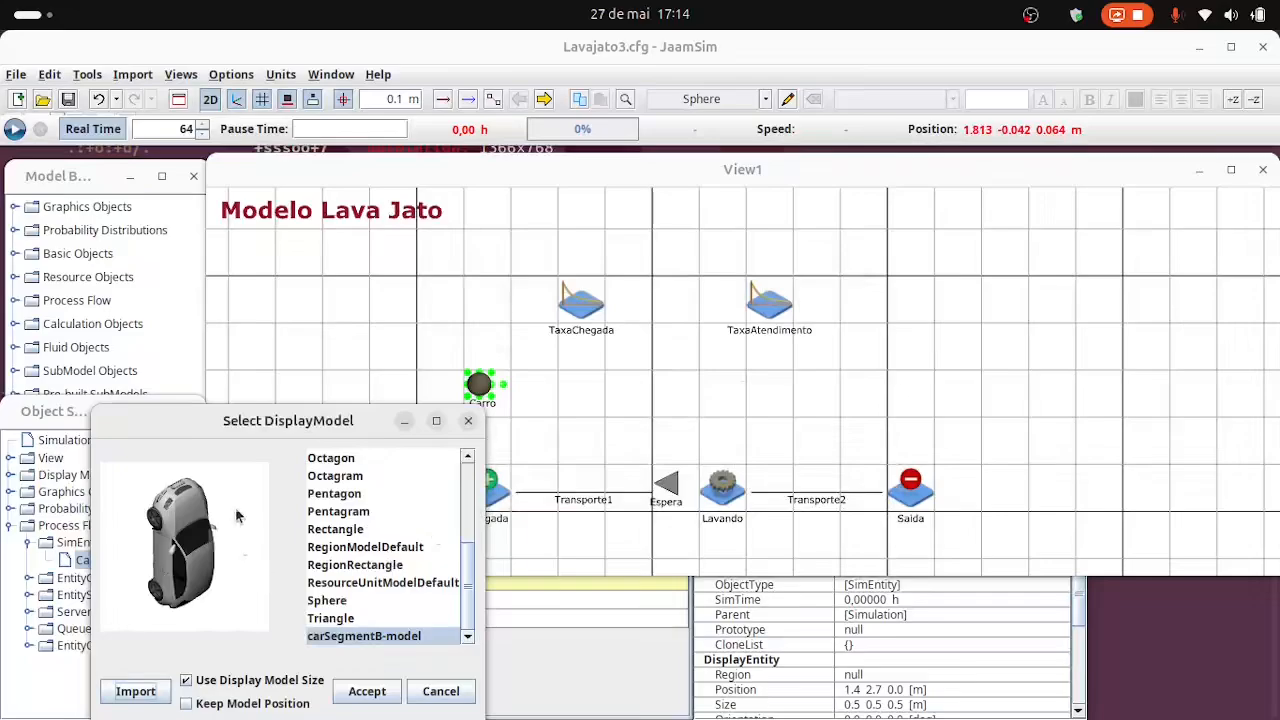
pyautogui.click(367, 691)
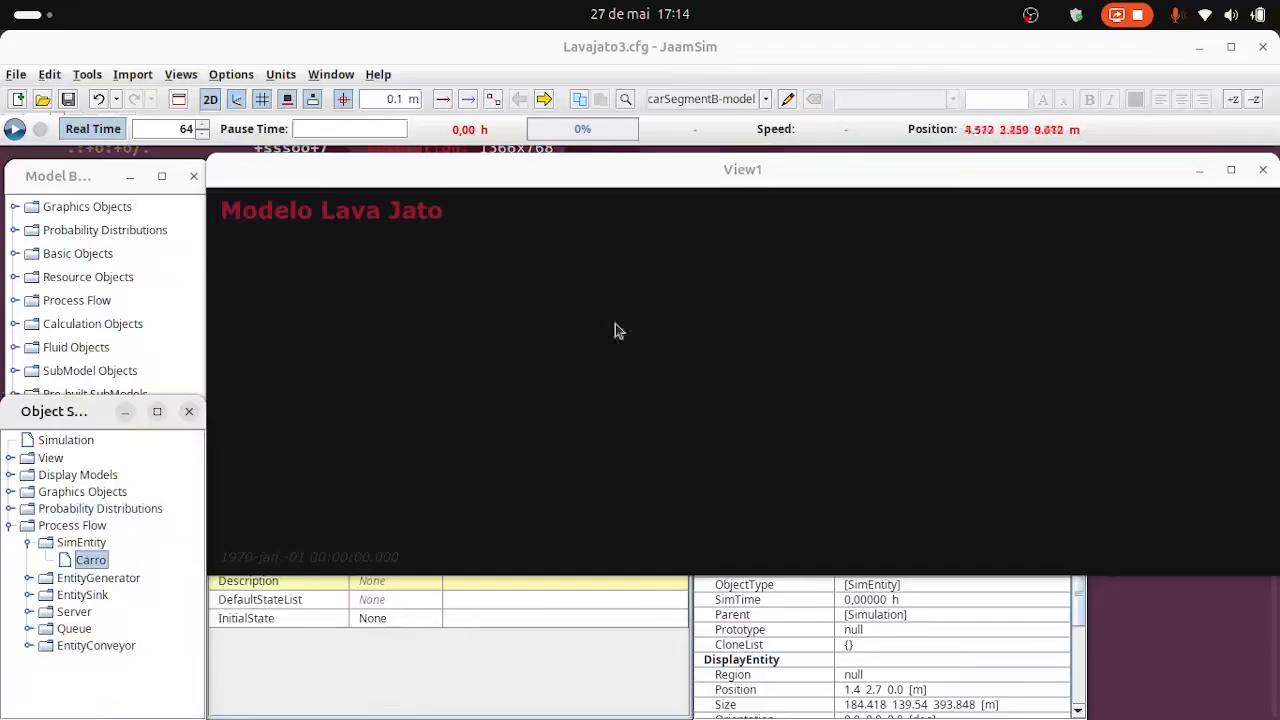
# Open the graphics inputs of the Carro entity for editing.
pyautogui.click(811, 409)
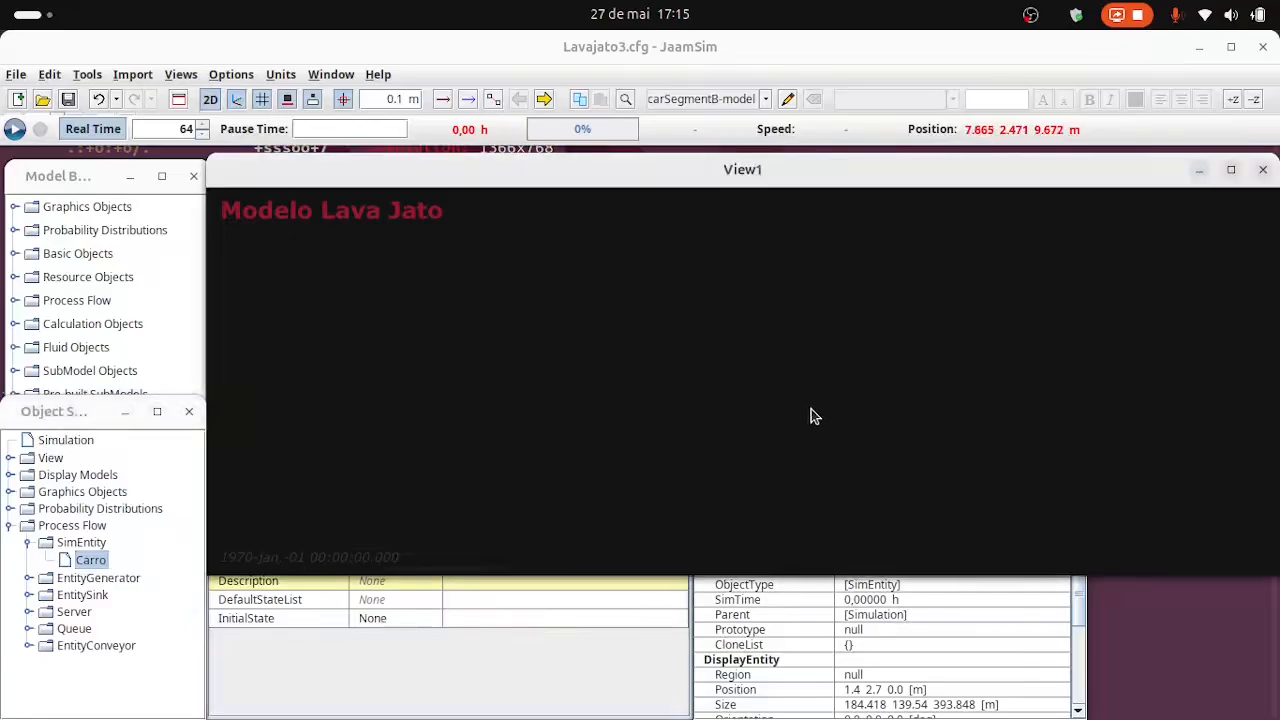
pyautogui.scroll(-5, 808, 408)
pyautogui.scroll(6, 752, 400)
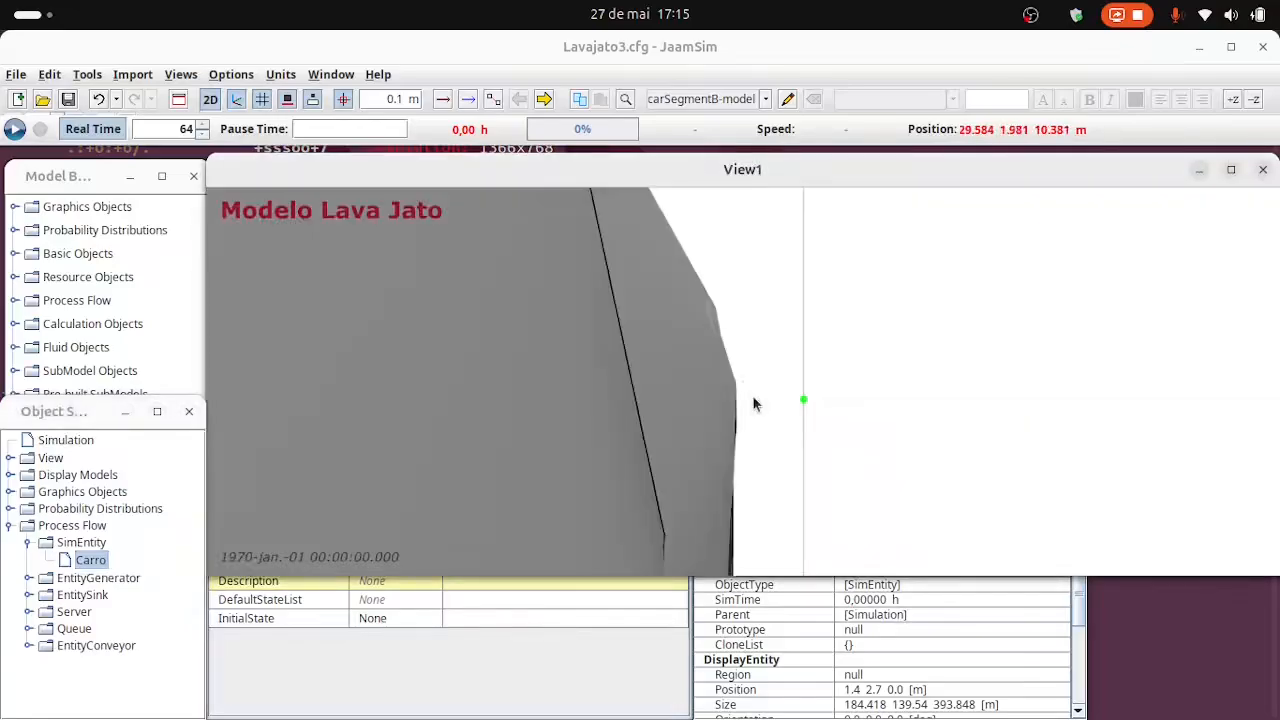
pyautogui.scroll(2, 670, 415)
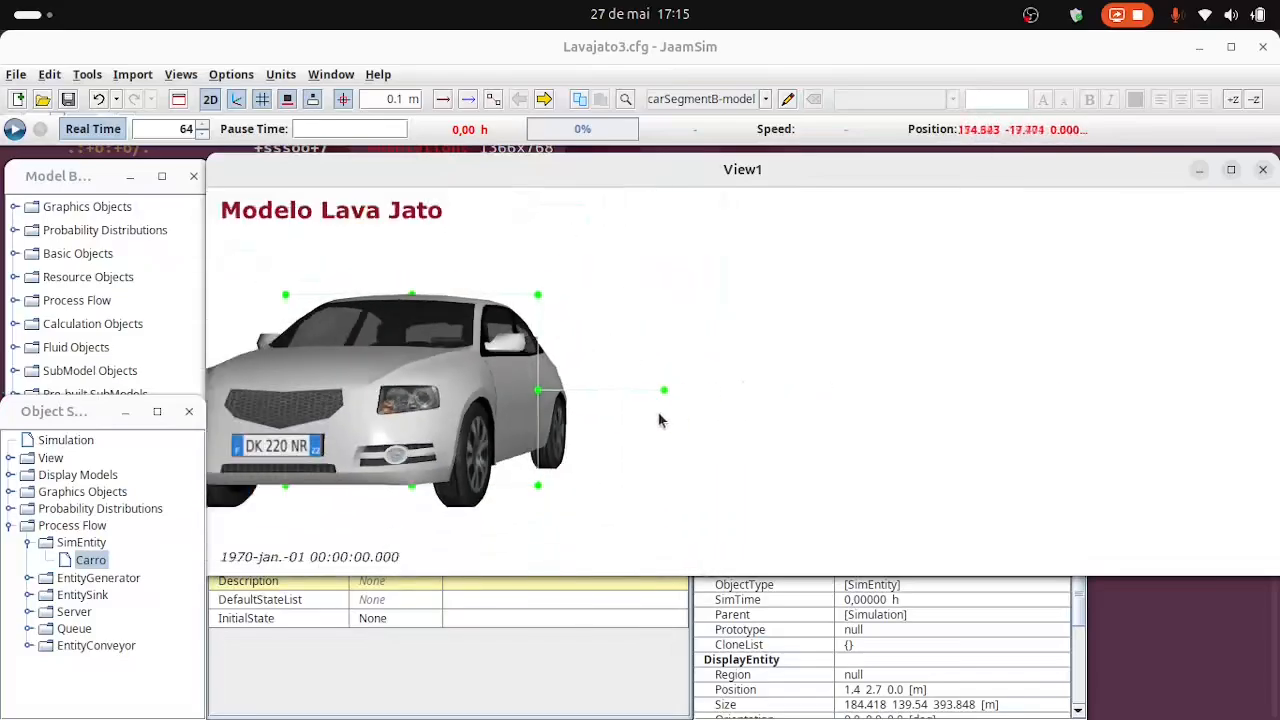
pyautogui.scroll(1, 608, 431)
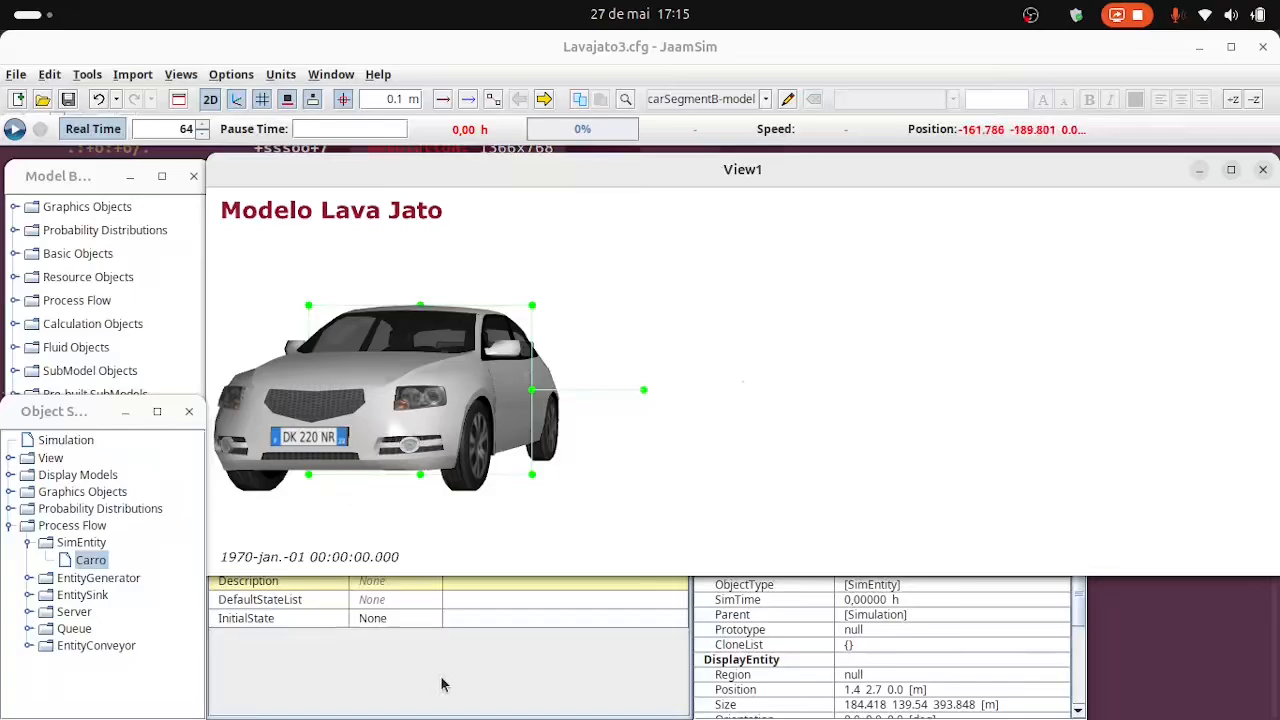
pyautogui.click(424, 645)
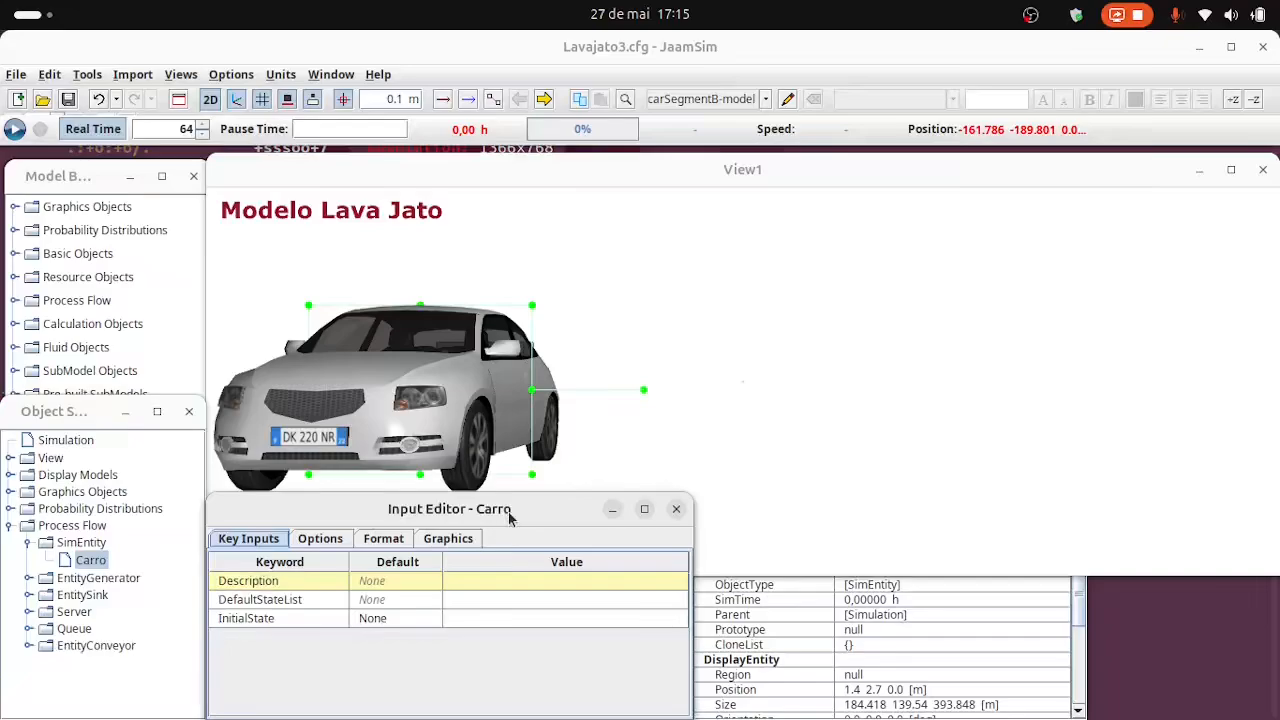
pyautogui.click(440, 540)
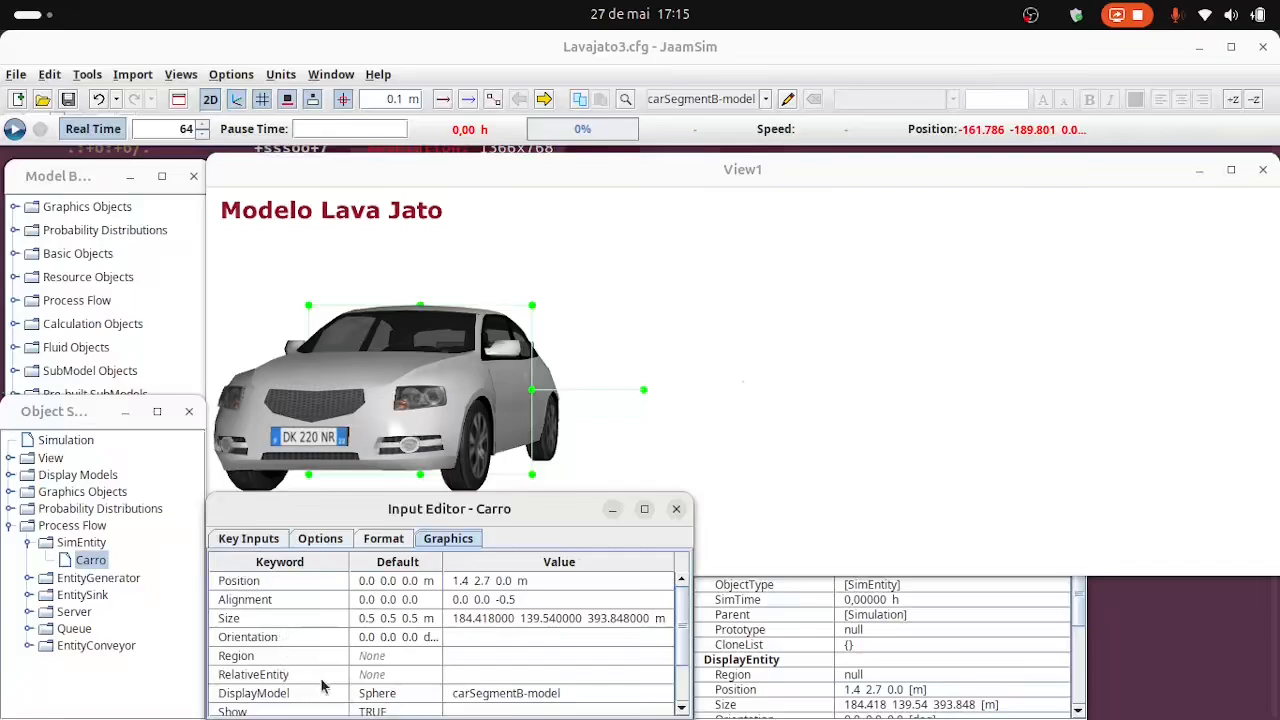
# Scale the Carro entity down by setting its size to 1.84 1.39 3.93 m.
pyautogui.click(467, 626)
pyautogui.click(465, 628)
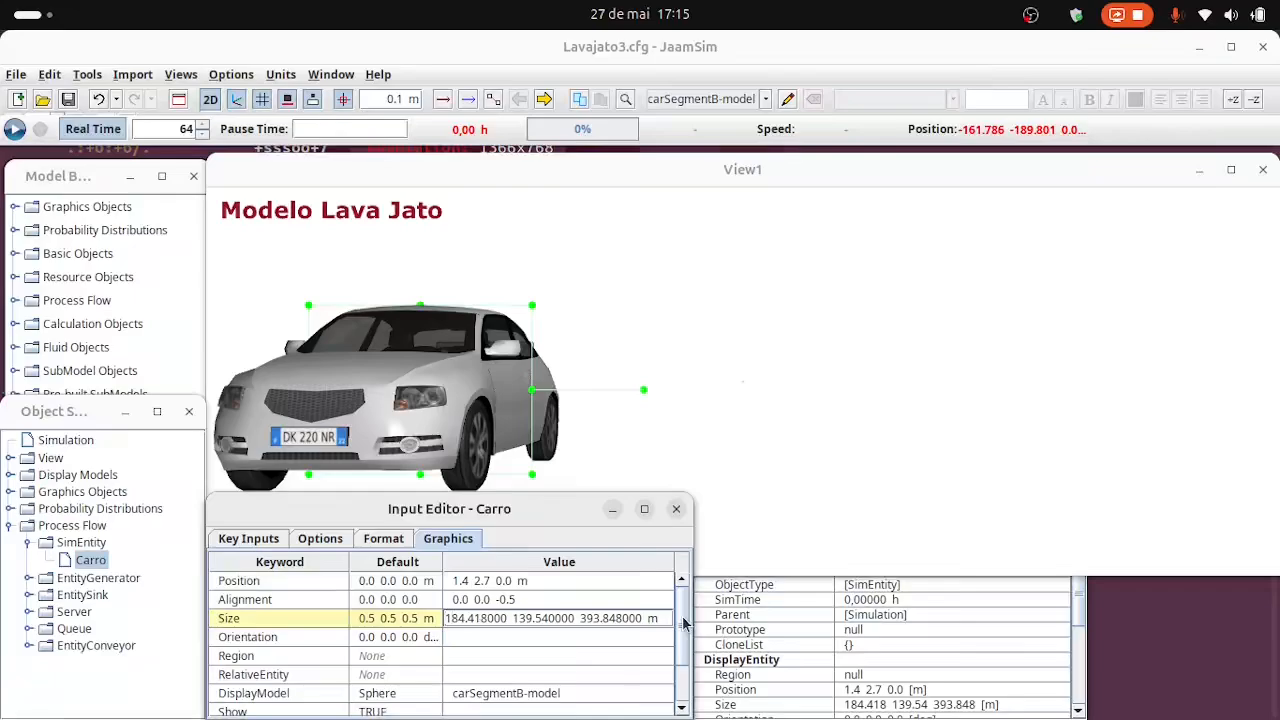
pyautogui.write('.')
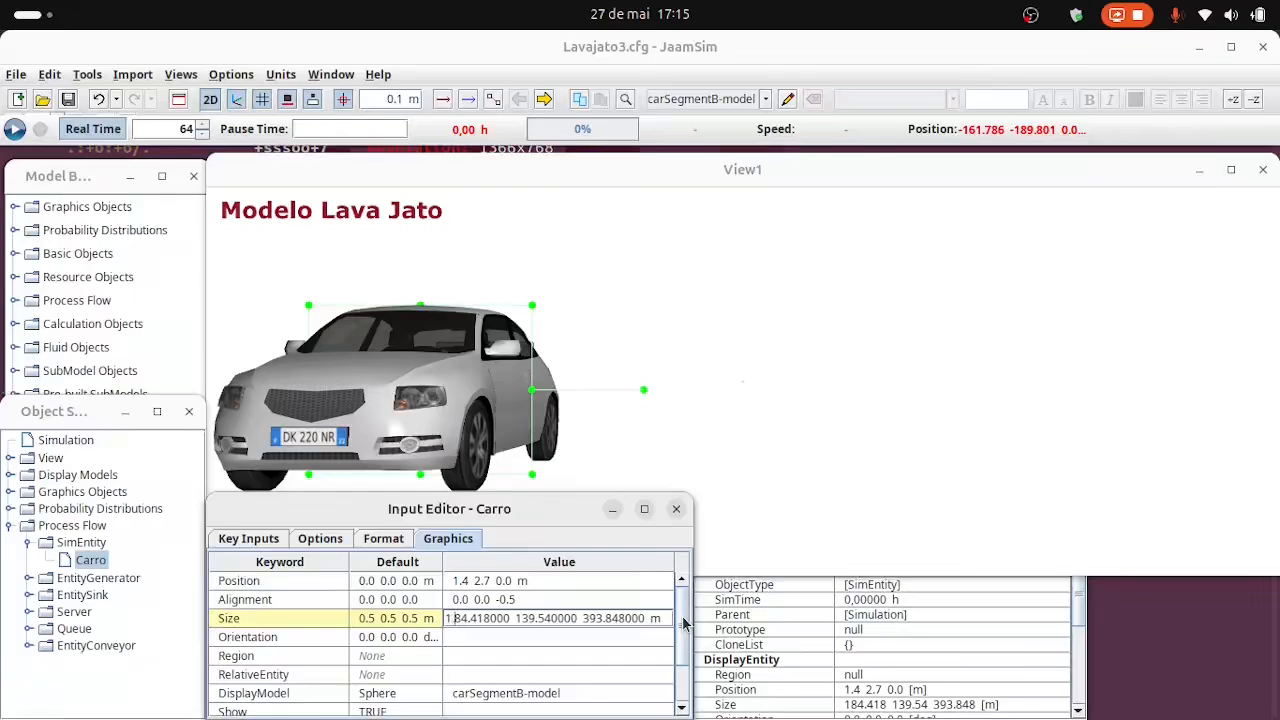
pyautogui.press('Delete')
pyautogui.press('Delete')
pyautogui.press('Delete')
pyautogui.press('Delete')
pyautogui.press('Delete')
pyautogui.press('Delete')
pyautogui.press('Delete')
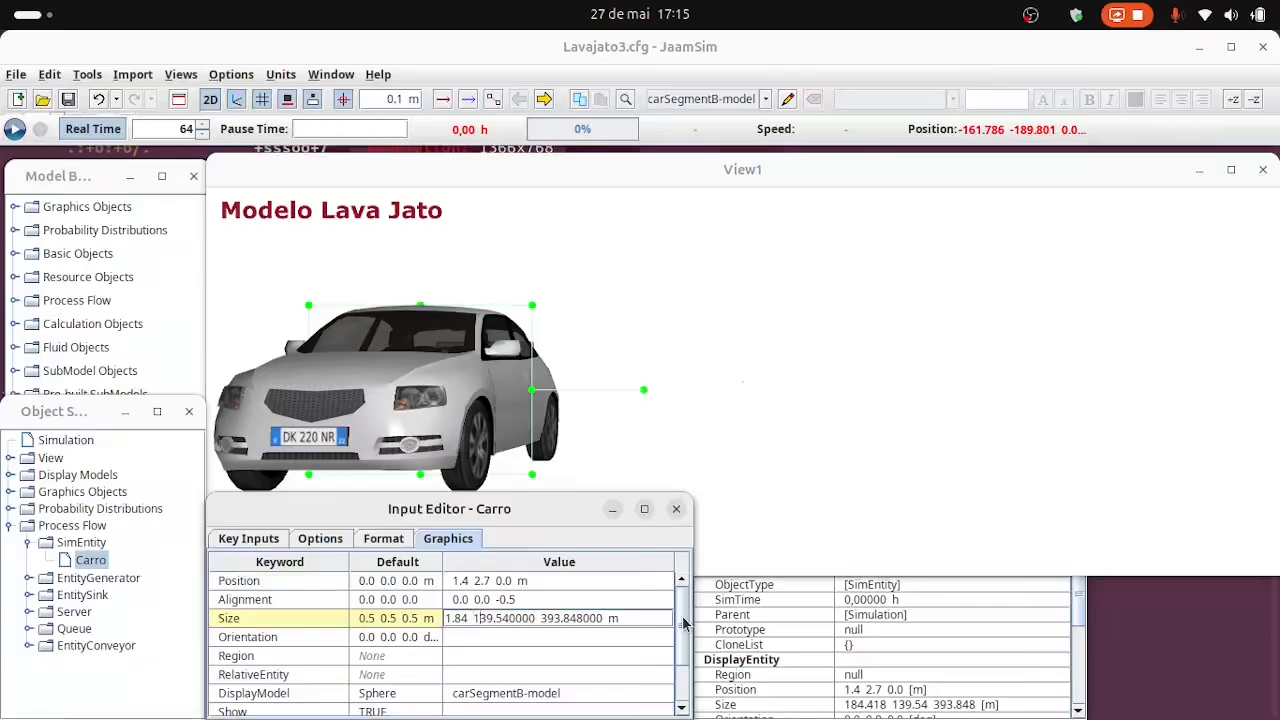
pyautogui.write('.')
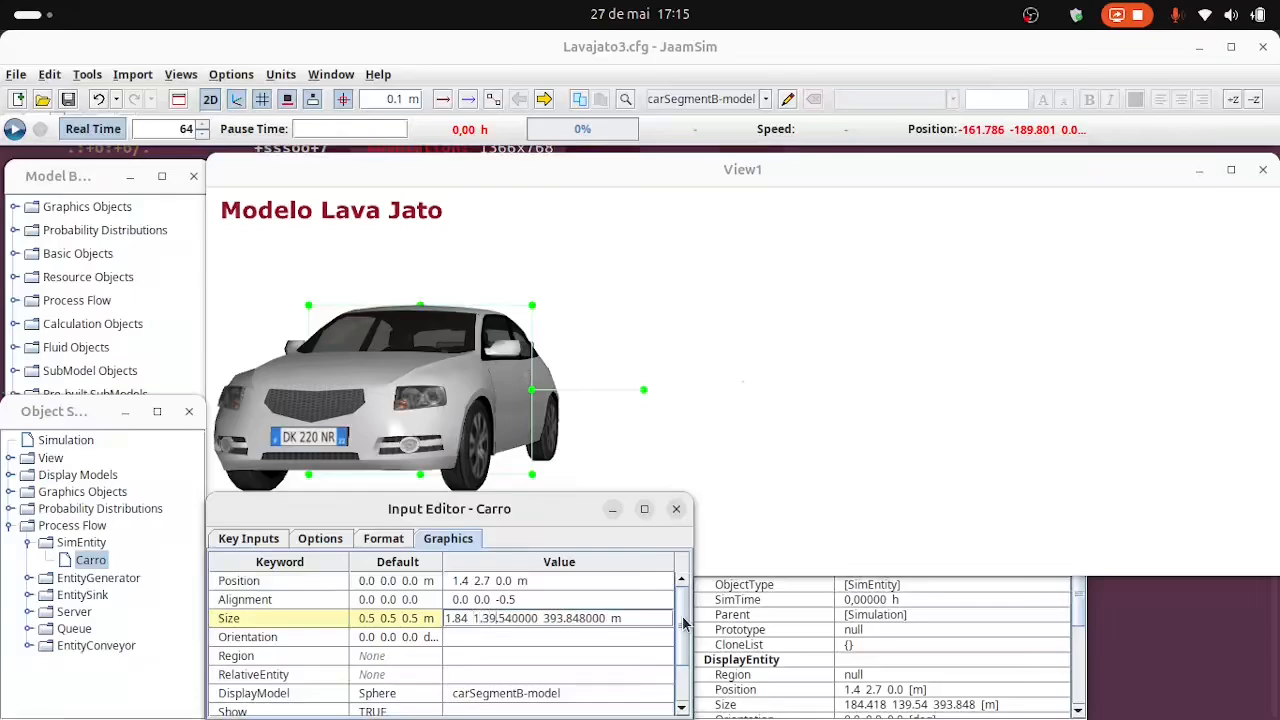
pyautogui.press('Delete')
pyautogui.press('Delete')
pyautogui.press('Delete')
pyautogui.press('Delete')
pyautogui.press('Delete')
pyautogui.press('Delete')
pyautogui.press('Delete')
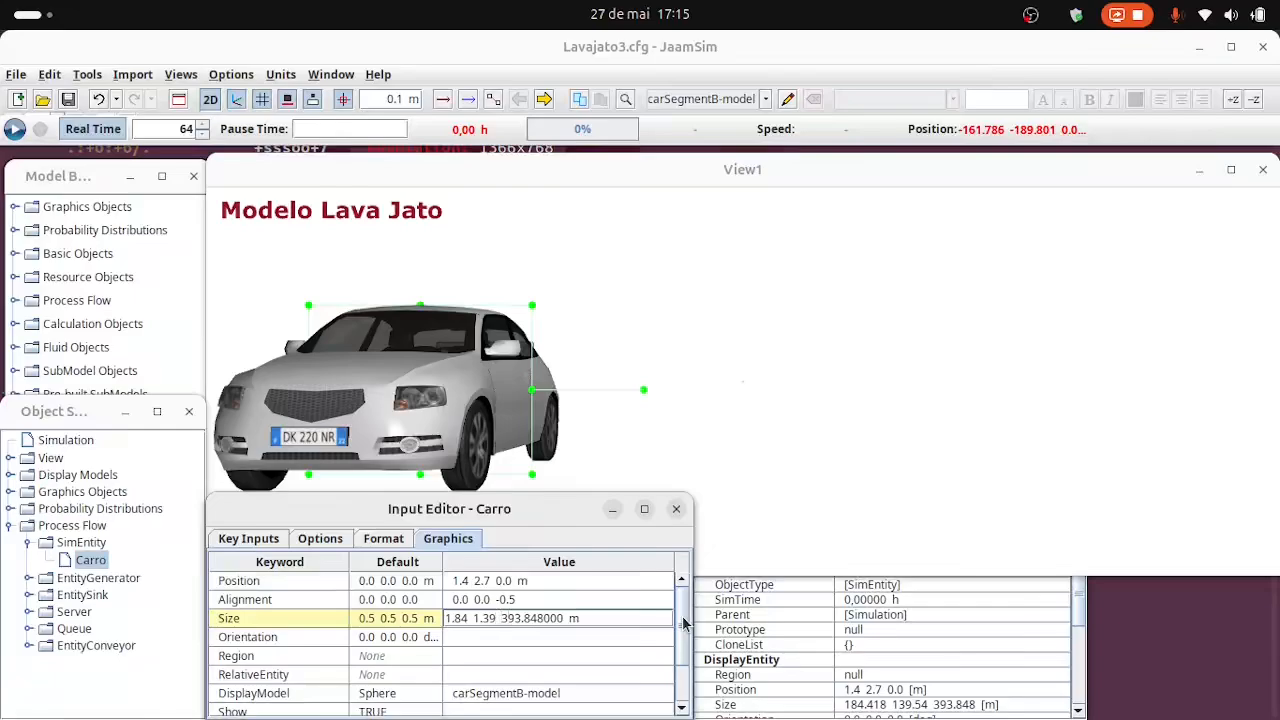
pyautogui.write('.')
pyautogui.press('Delete')
pyautogui.press('Delete')
pyautogui.press('Delete')
pyautogui.press('Delete')
pyautogui.press('Return')
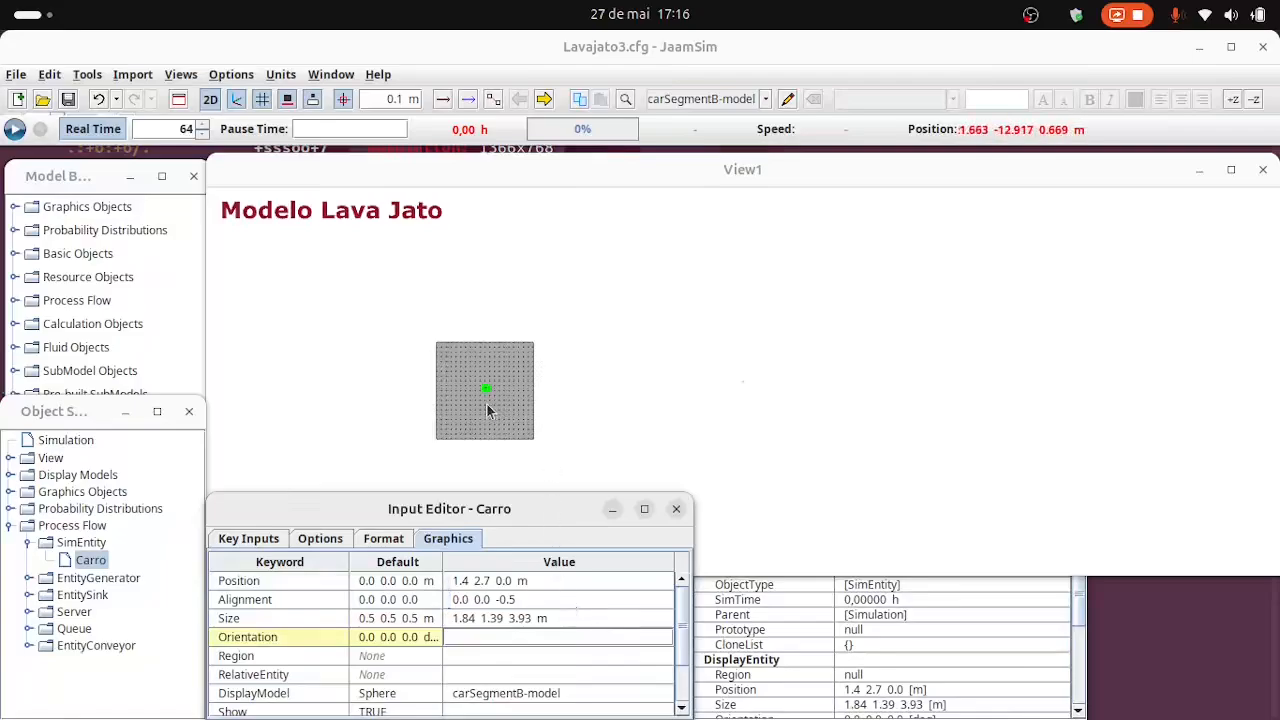
# Set the Carro entity's alignment to 0.0 -0.5 0.0.
pyautogui.scroll(5, 488, 393)
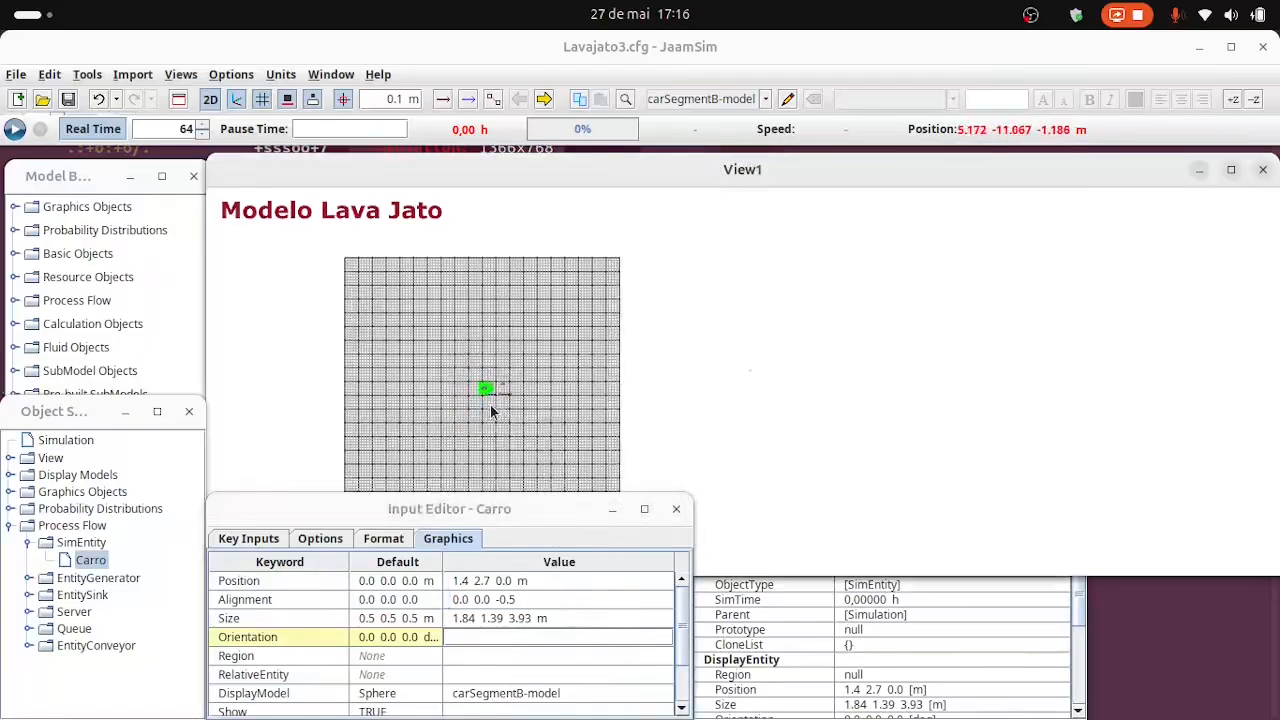
pyautogui.scroll(5, 490, 410)
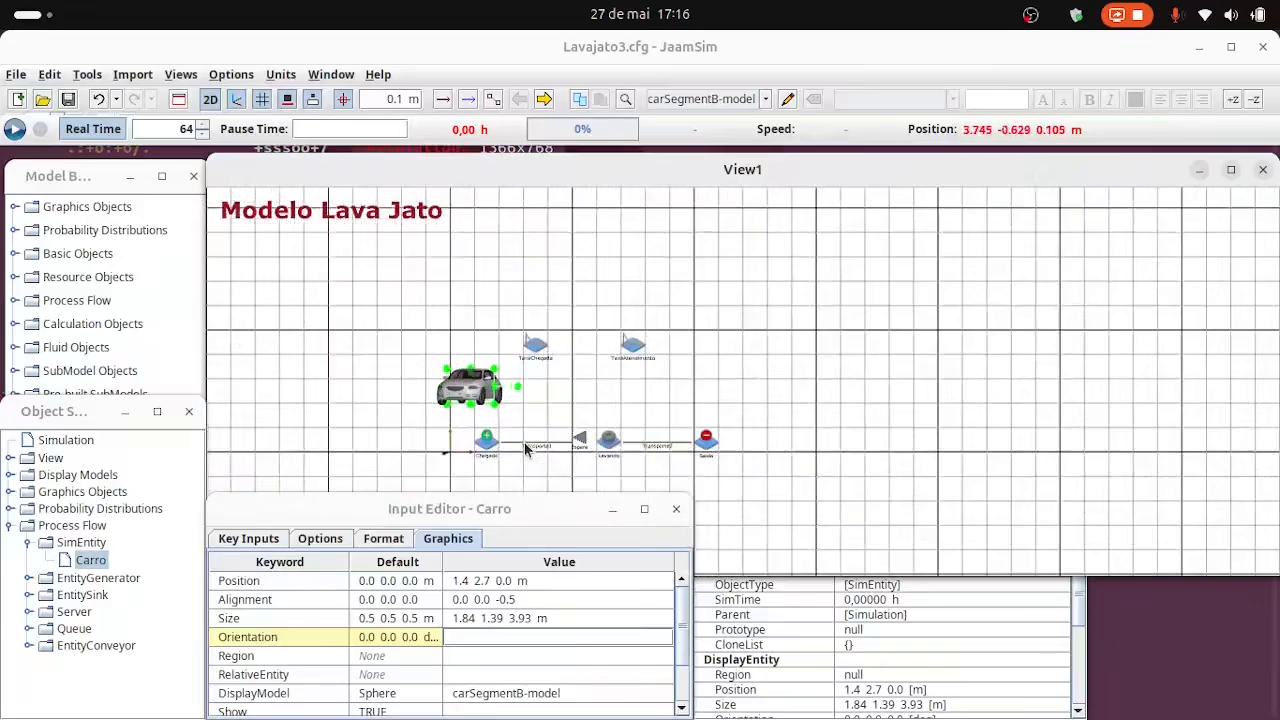
pyautogui.scroll(2, 524, 447)
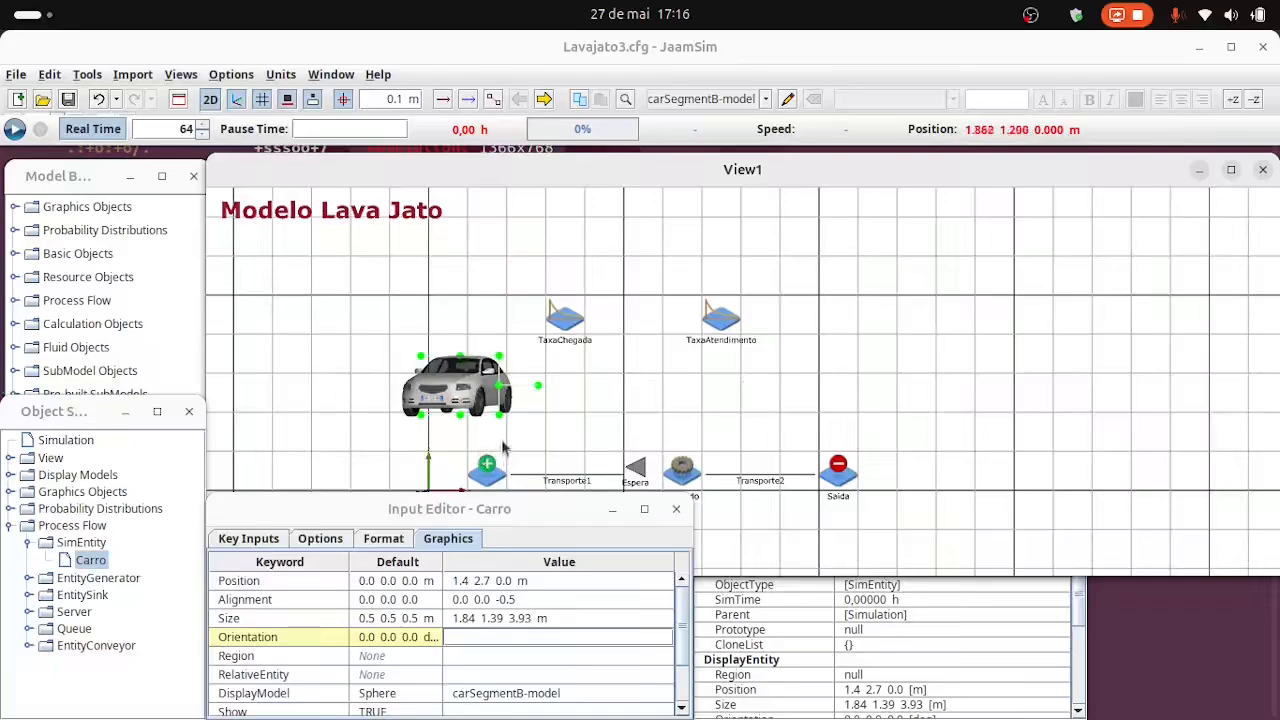
pyautogui.click(467, 600)
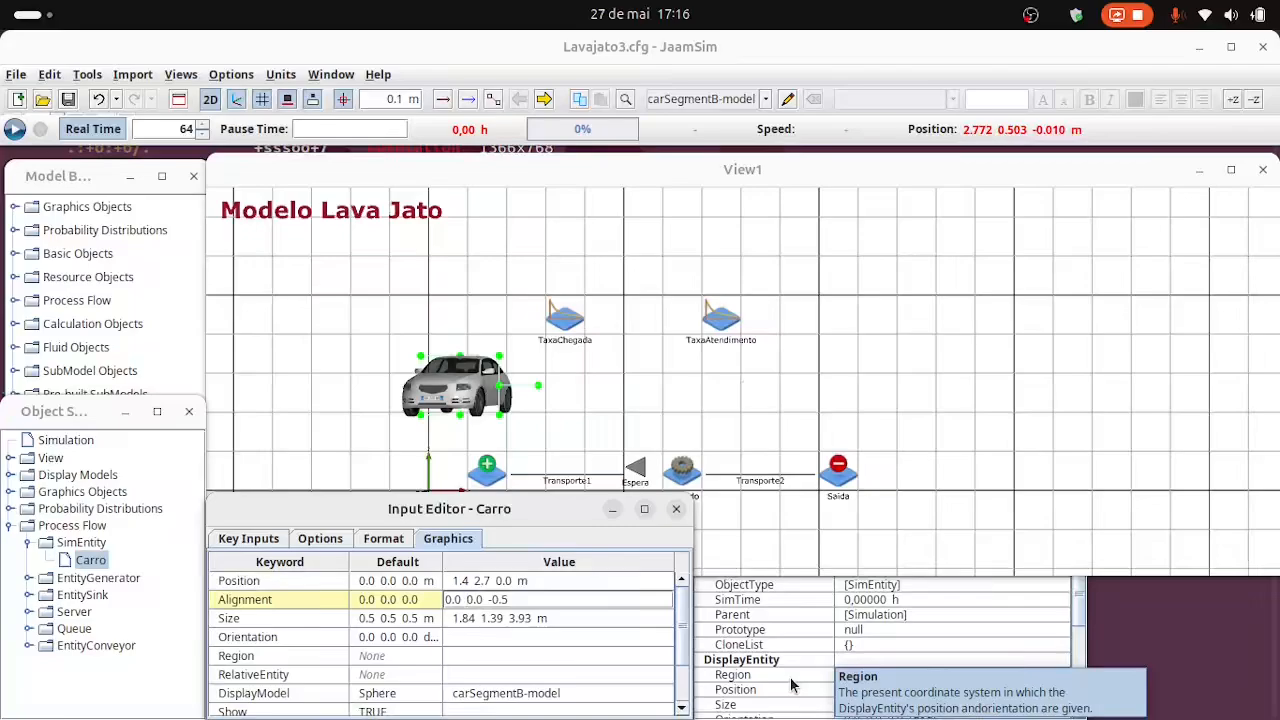
pyautogui.write('-')
pyautogui.press('BackSpace')
pyautogui.press('Return')
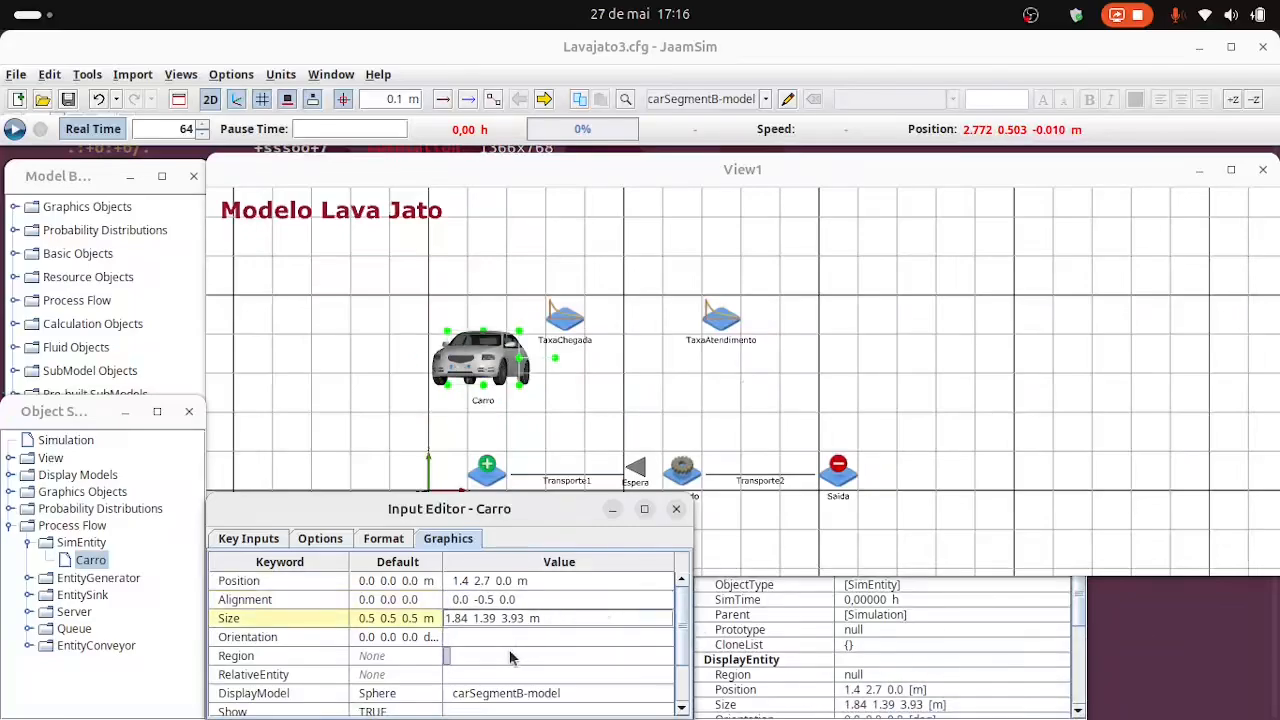
# Rotate the Carro entity by setting its orientation to 90 0 90 deg.
pyautogui.click(475, 640)
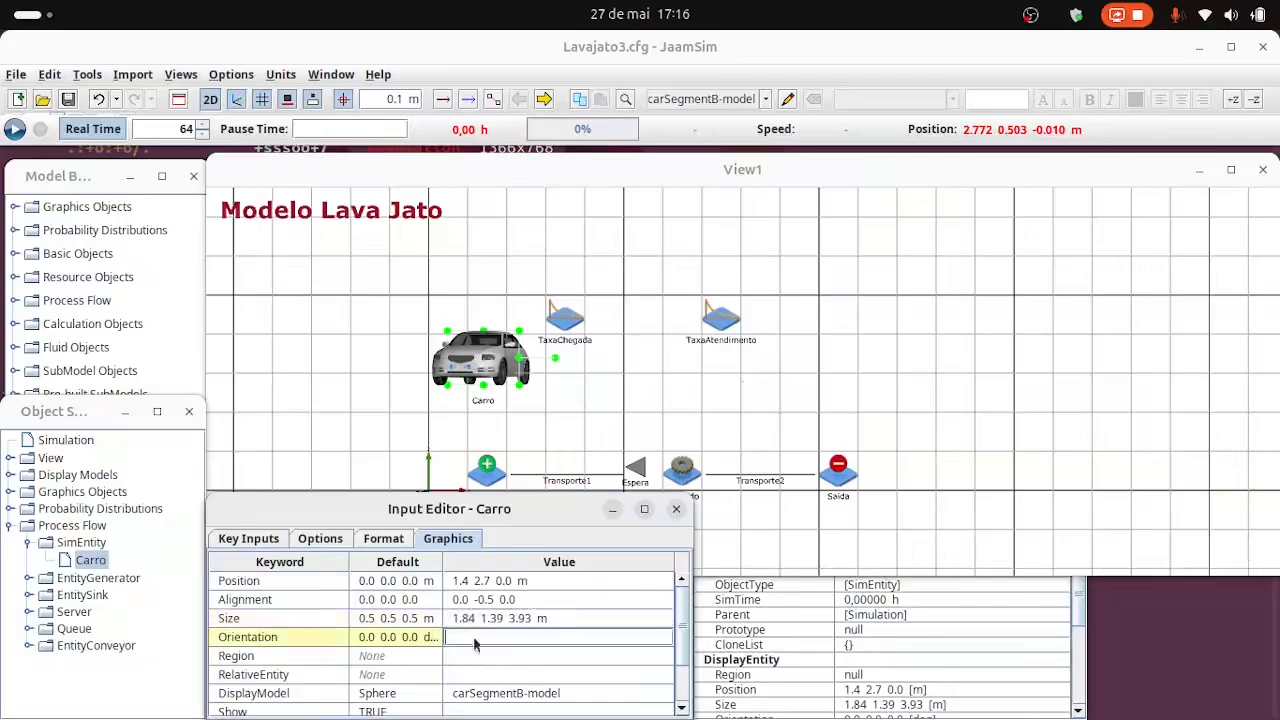
pyautogui.write('90 0 ')
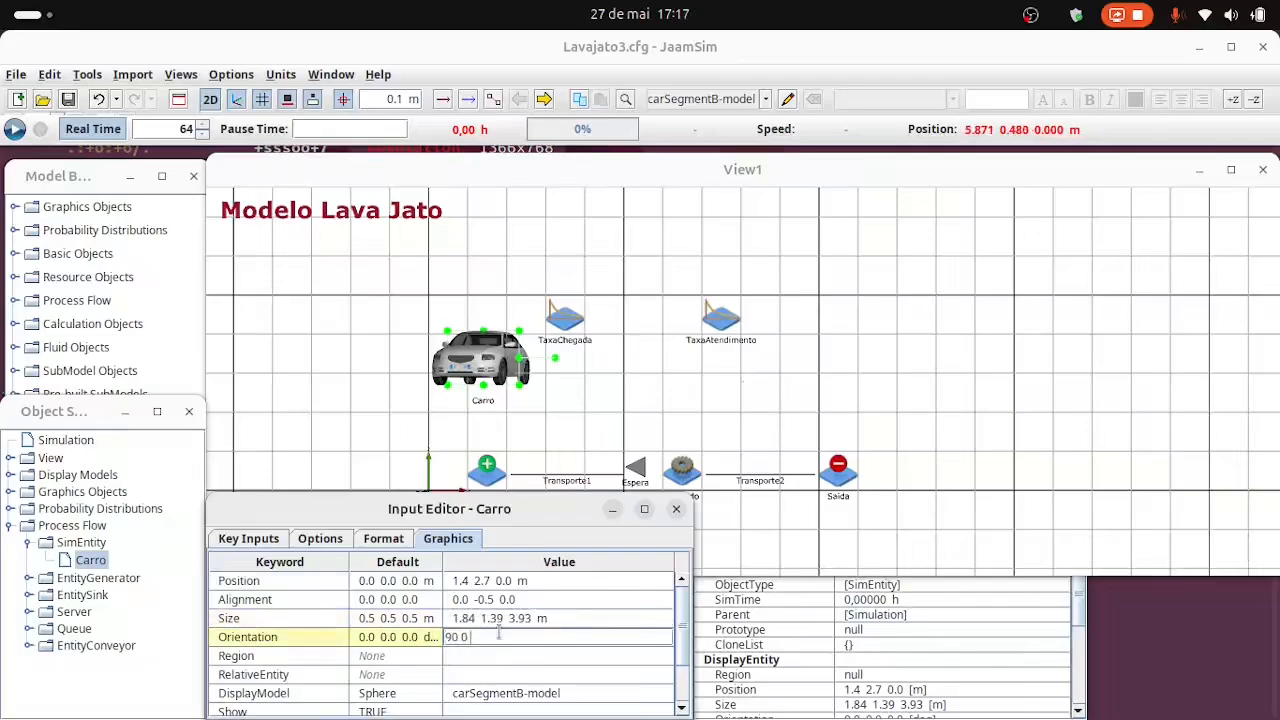
pyautogui.write('90 deg')
pyautogui.press('Return')
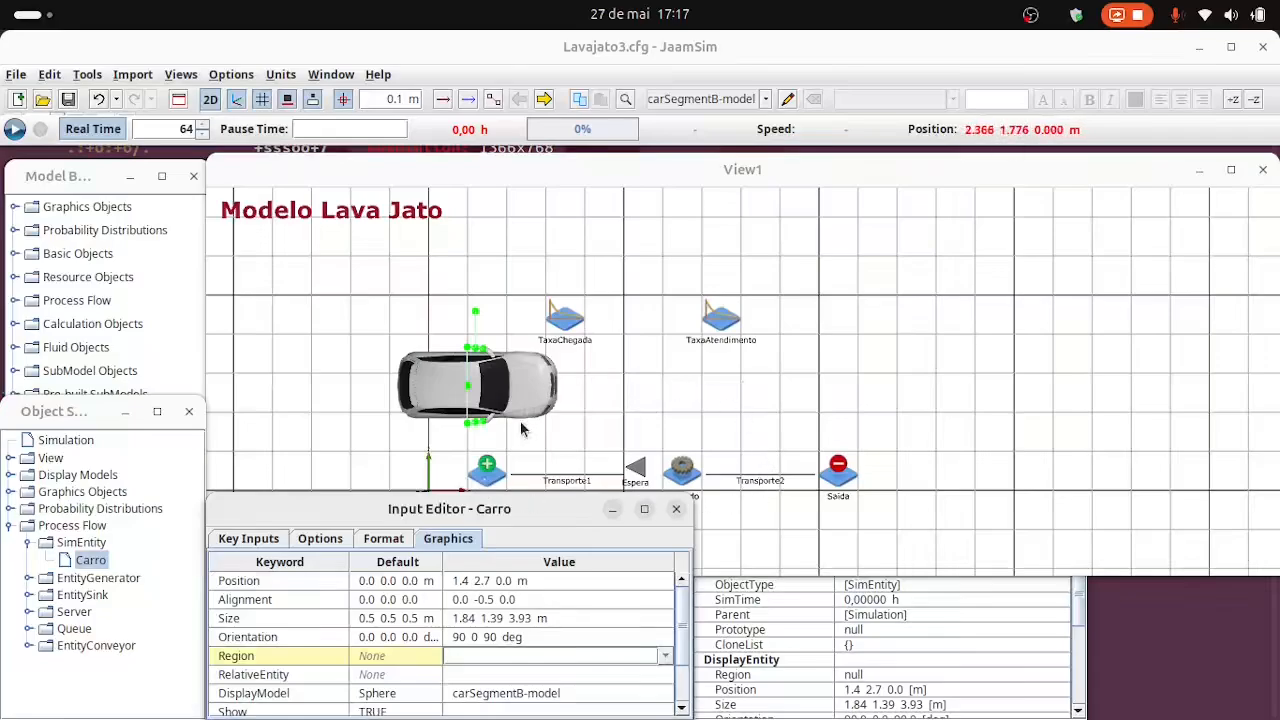
# Set the Carro entity's size to 0.61 0.46 1.31 m and start the simulation.
pyautogui.click(470, 618)
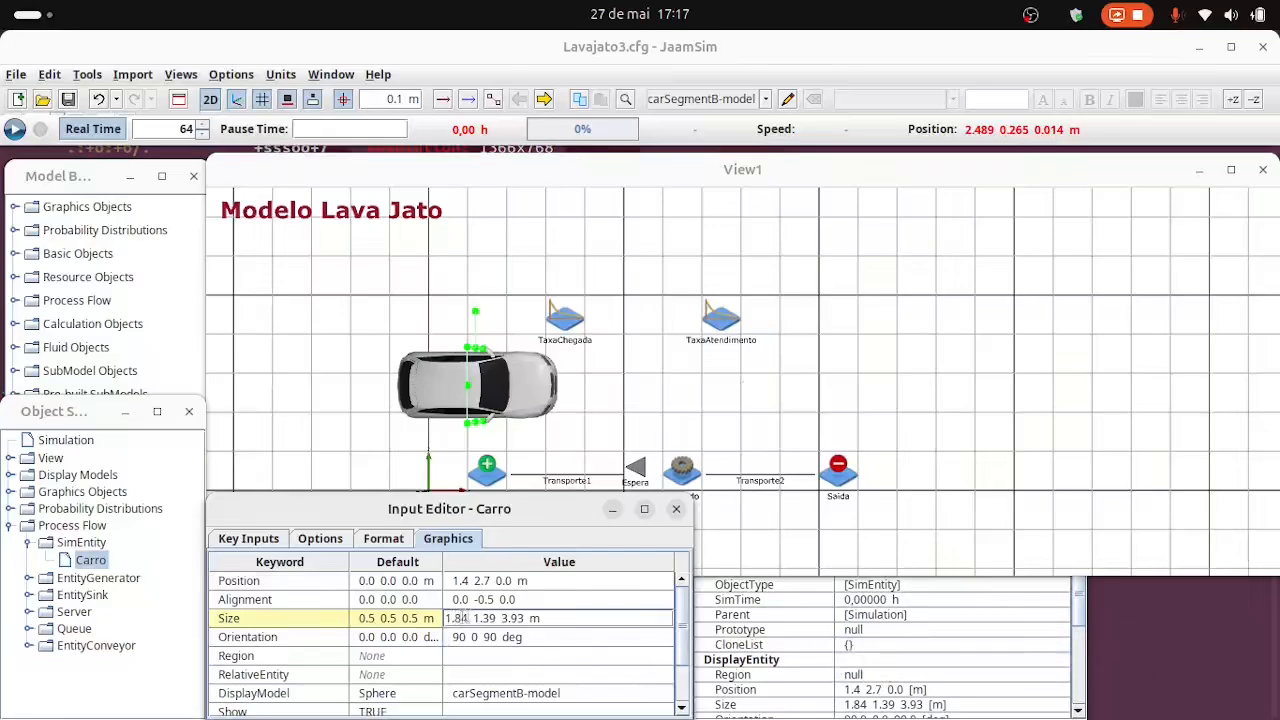
pyautogui.hotkey('shift', 'Left')
pyautogui.hotkey('shift', 'Left')
pyautogui.hotkey('shift', 'Left')
pyautogui.hotkey('shift', 'Left')
pyautogui.write('0.6')
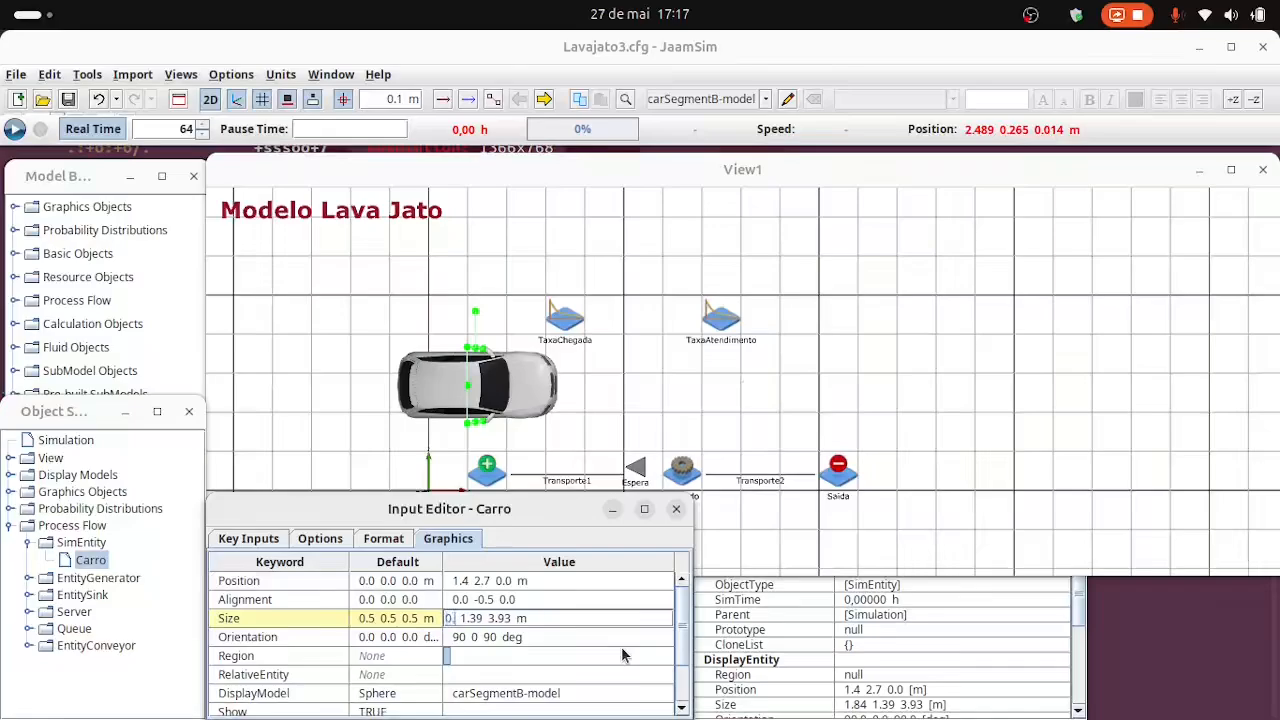
pyautogui.write('1')
pyautogui.hotkey('shift', 'Right')
pyautogui.hotkey('shift', 'Right')
pyautogui.hotkey('shift', 'Right')
pyautogui.hotkey('shift', 'Right')
pyautogui.write('0.46')
pyautogui.press('Right')
pyautogui.hotkey('shift', 'Right')
pyautogui.hotkey('shift', 'Right')
pyautogui.hotkey('shift', 'Right')
pyautogui.hotkey('shift', 'Right')
pyautogui.write('1.31')
pyautogui.click(560, 658)
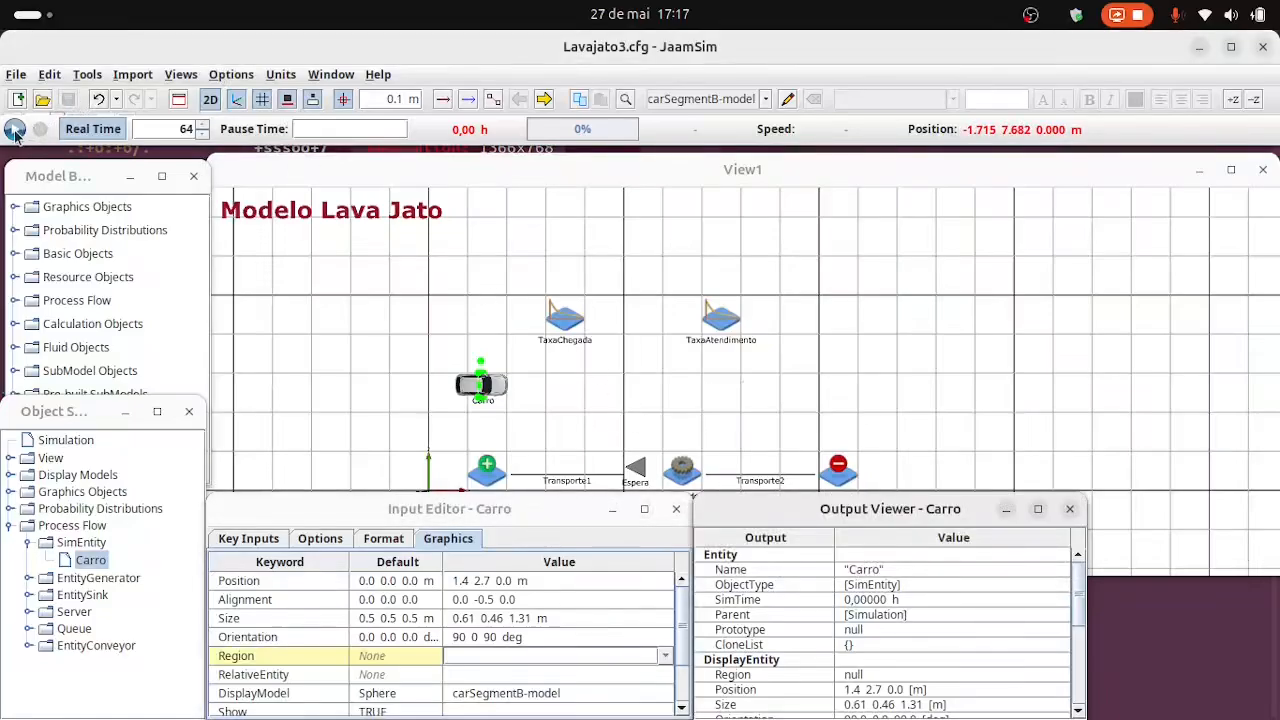
pyautogui.click(15, 129)
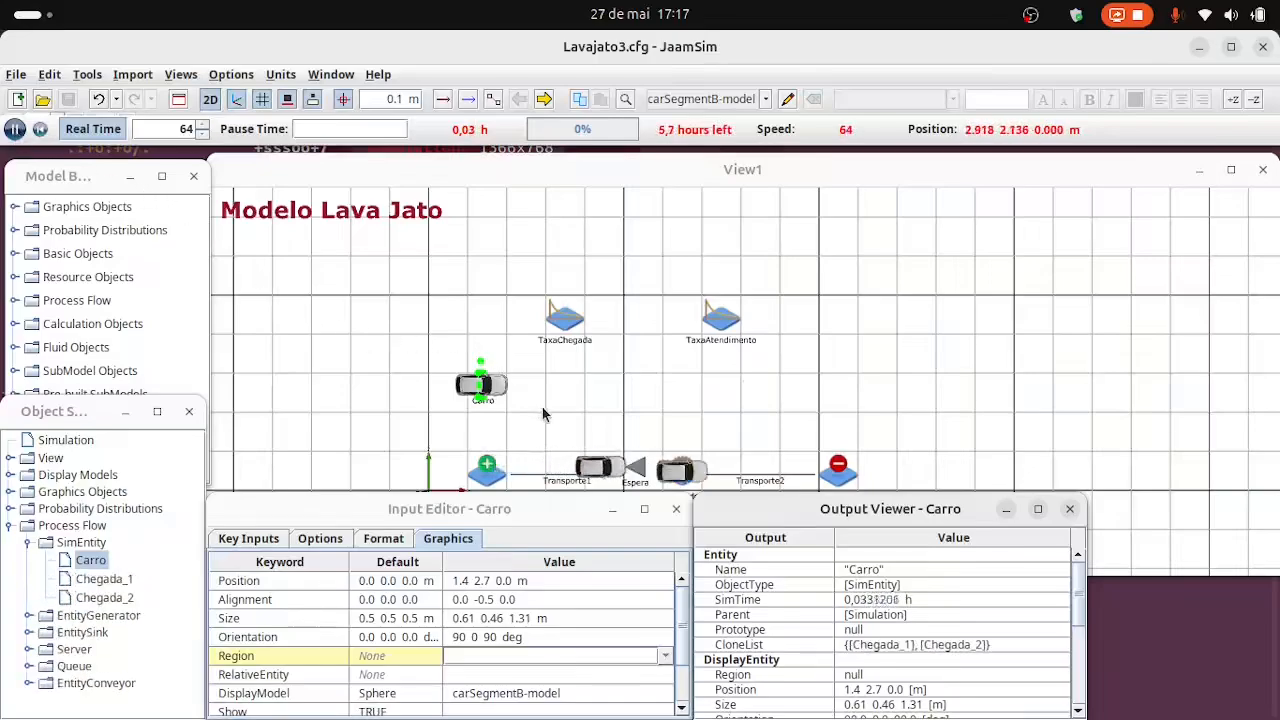
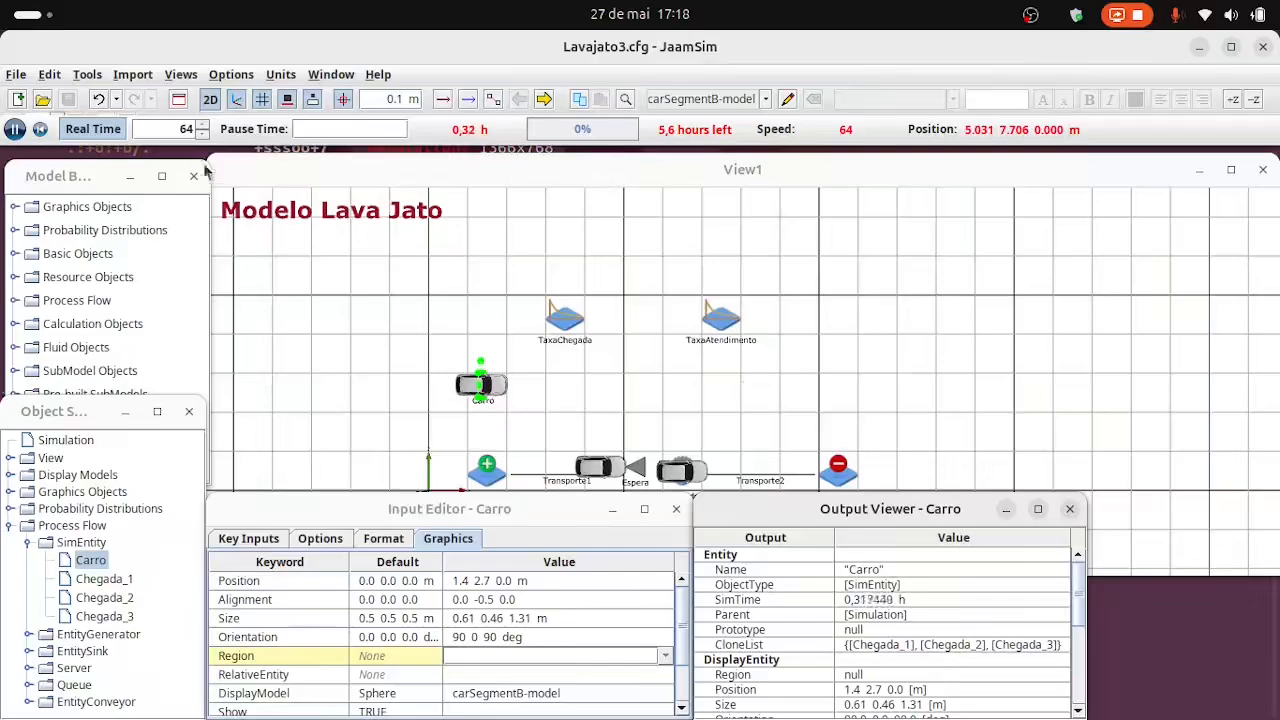
# Pause the simulation, reset it to time zero and clear the selection in the model view.
pyautogui.click(15, 129)
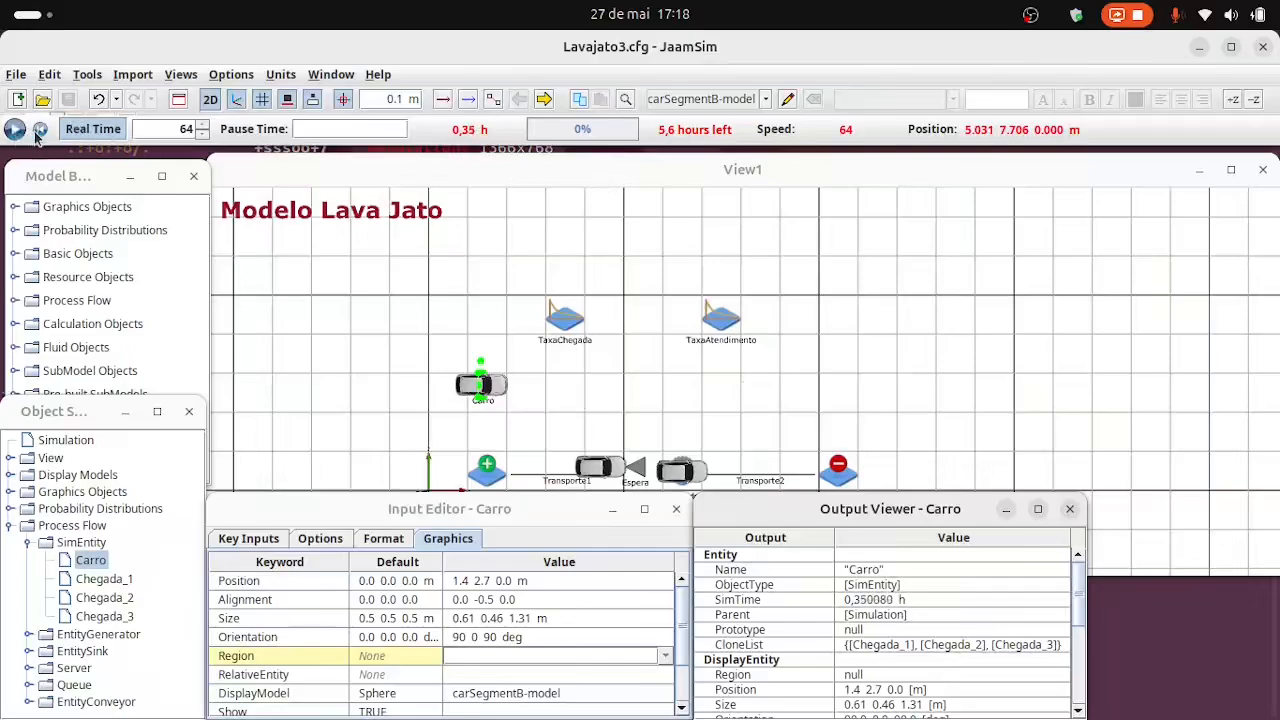
pyautogui.click(40, 129)
pyautogui.click(611, 414)
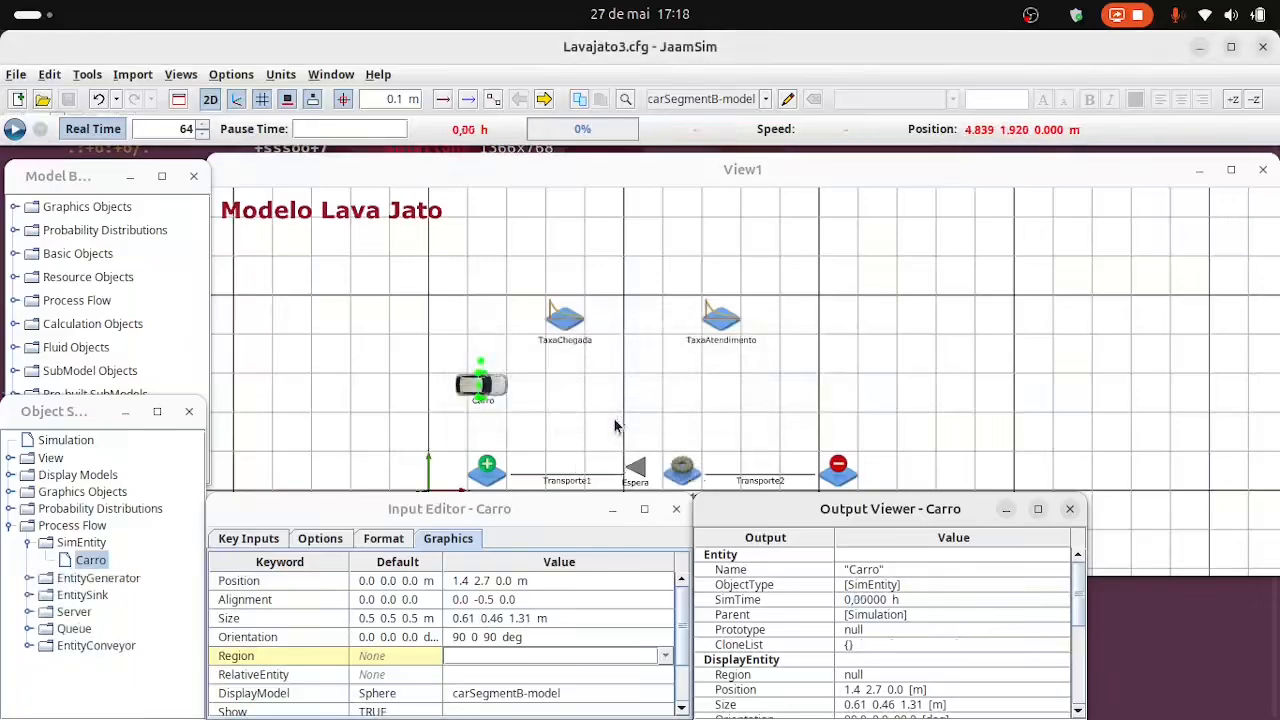
pyautogui.click(556, 443)
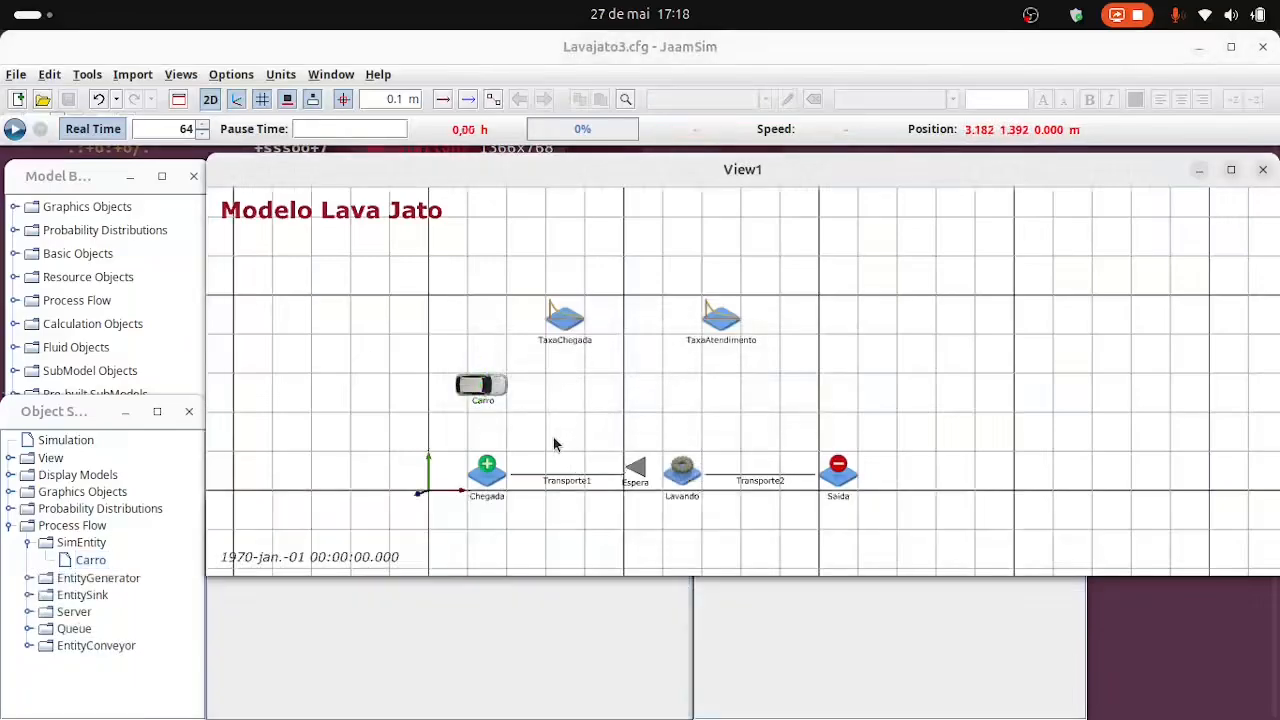
# Add a DisplayEntity from the graphics objects to the model at about 7.9 2.0 0.0 m, above Transporte2.
pyautogui.click(56, 178)
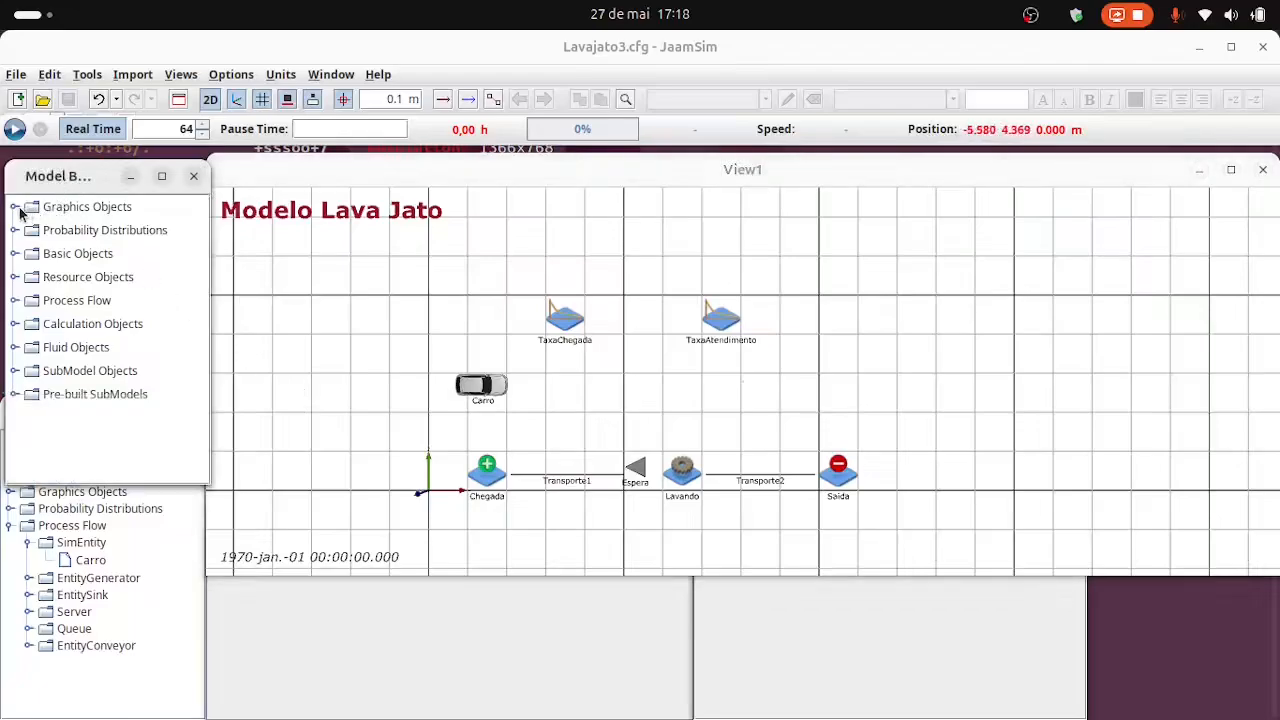
pyautogui.click(16, 207)
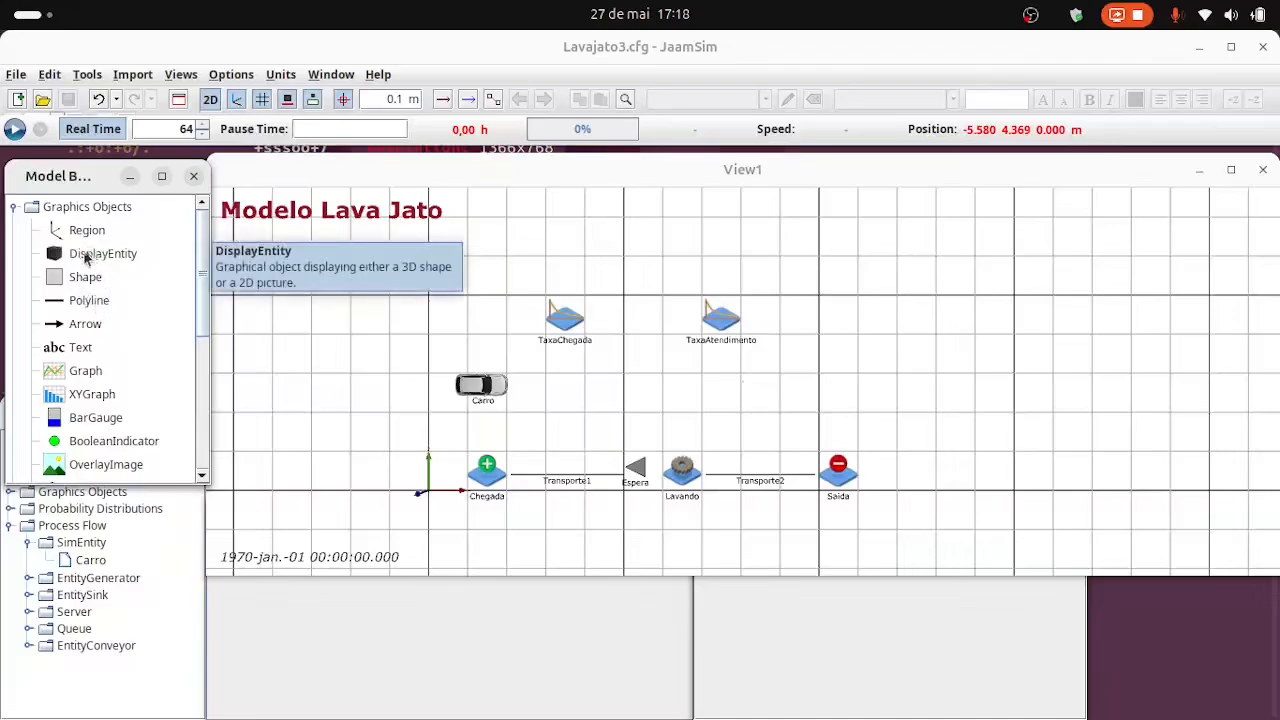
pyautogui.moveTo(86, 258); pyautogui.dragTo(742, 424)
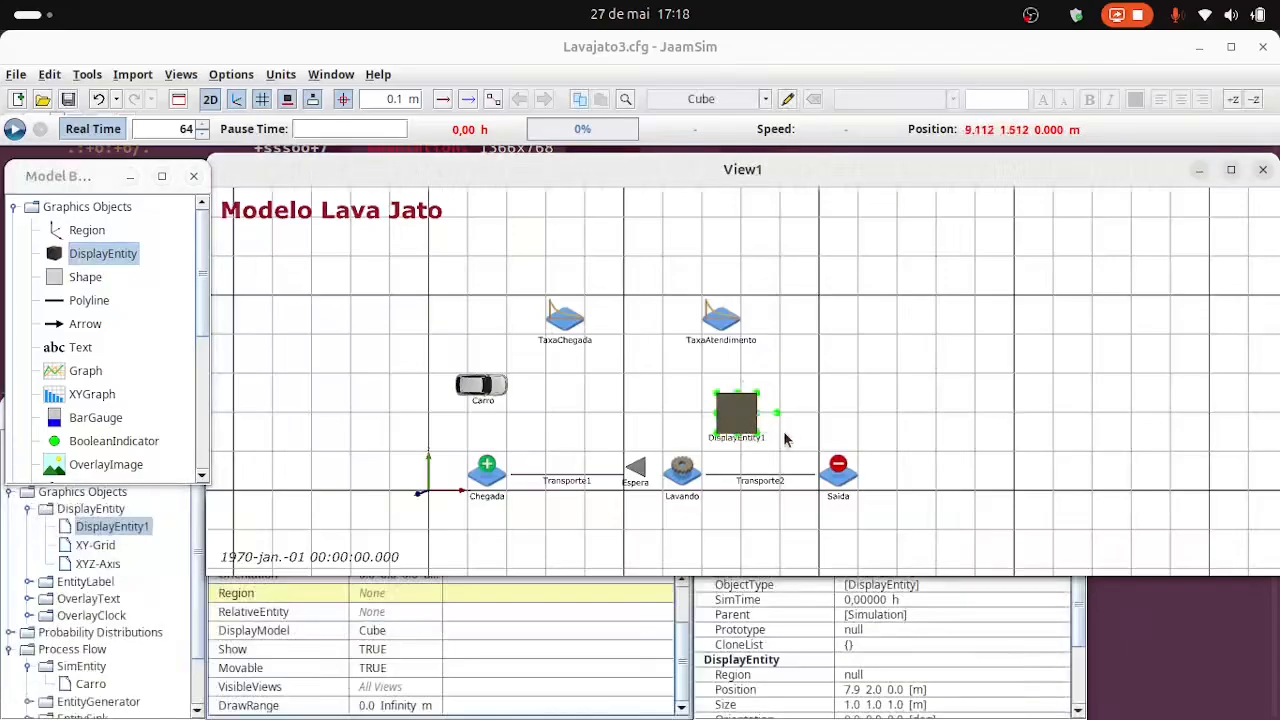
# Rename the new DisplayEntity as Funcionario.
pyautogui.click(123, 529)
pyautogui.click(123, 530)
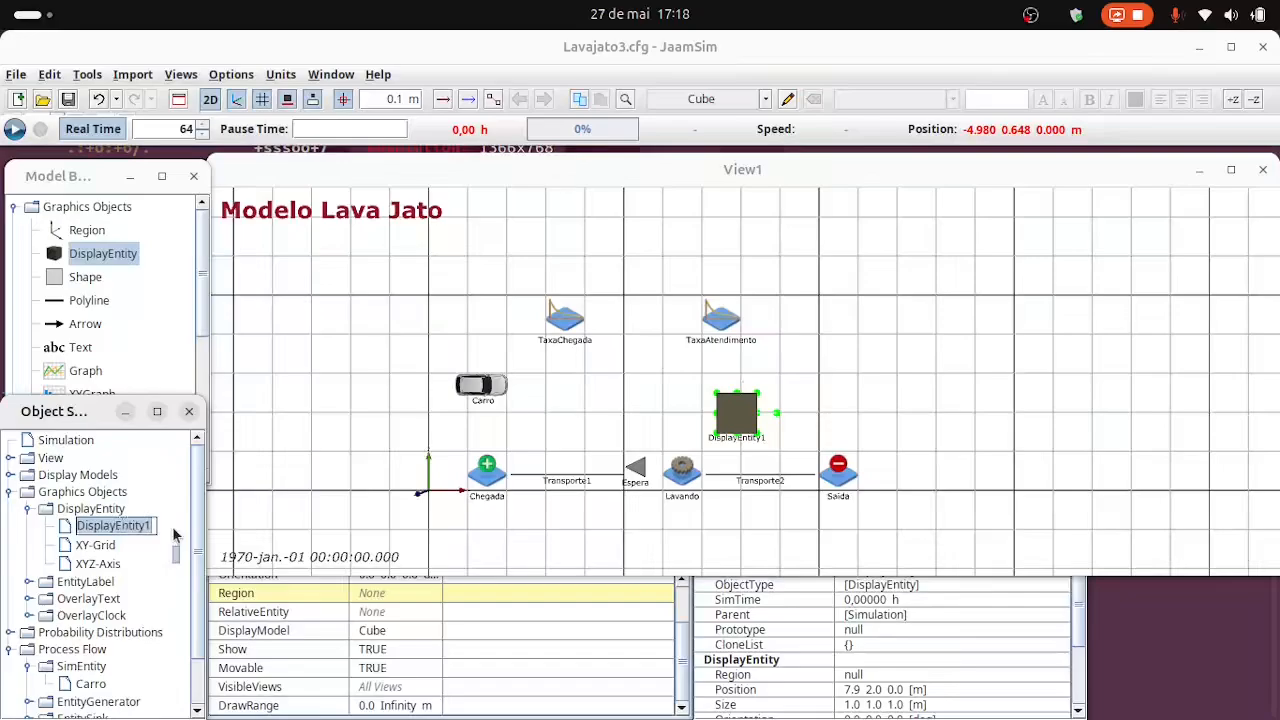
pyautogui.write('Funcionar')
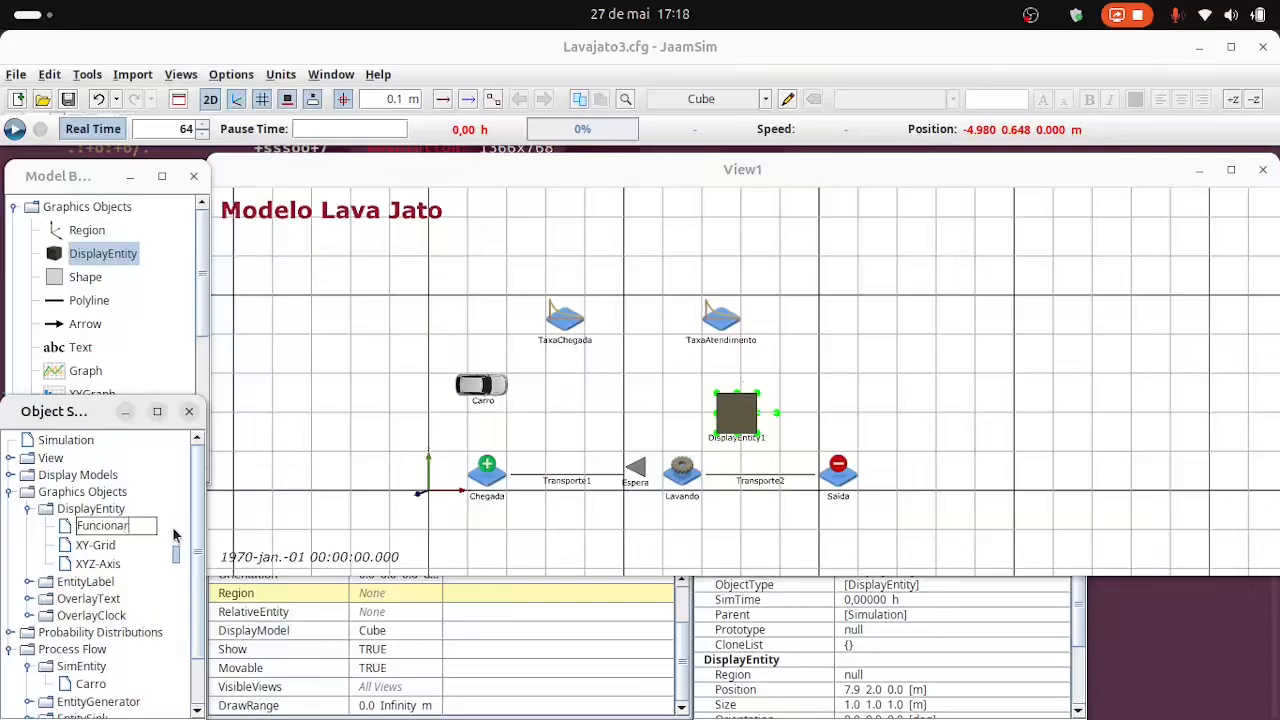
pyautogui.write('io')
pyautogui.press('Return')
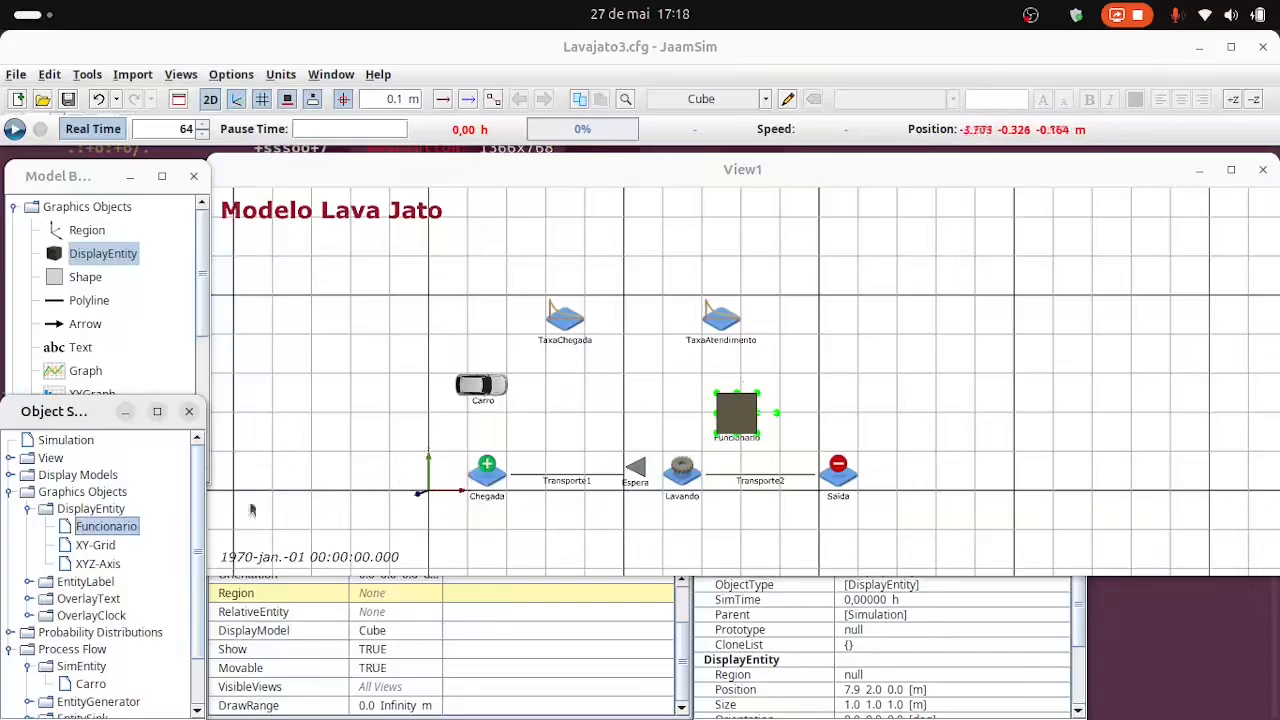
# Import mannequinMale.zip and apply mannequinMale-model as the Funcionario entity's graphics, using the display model size.
pyautogui.rightClick(108, 530)
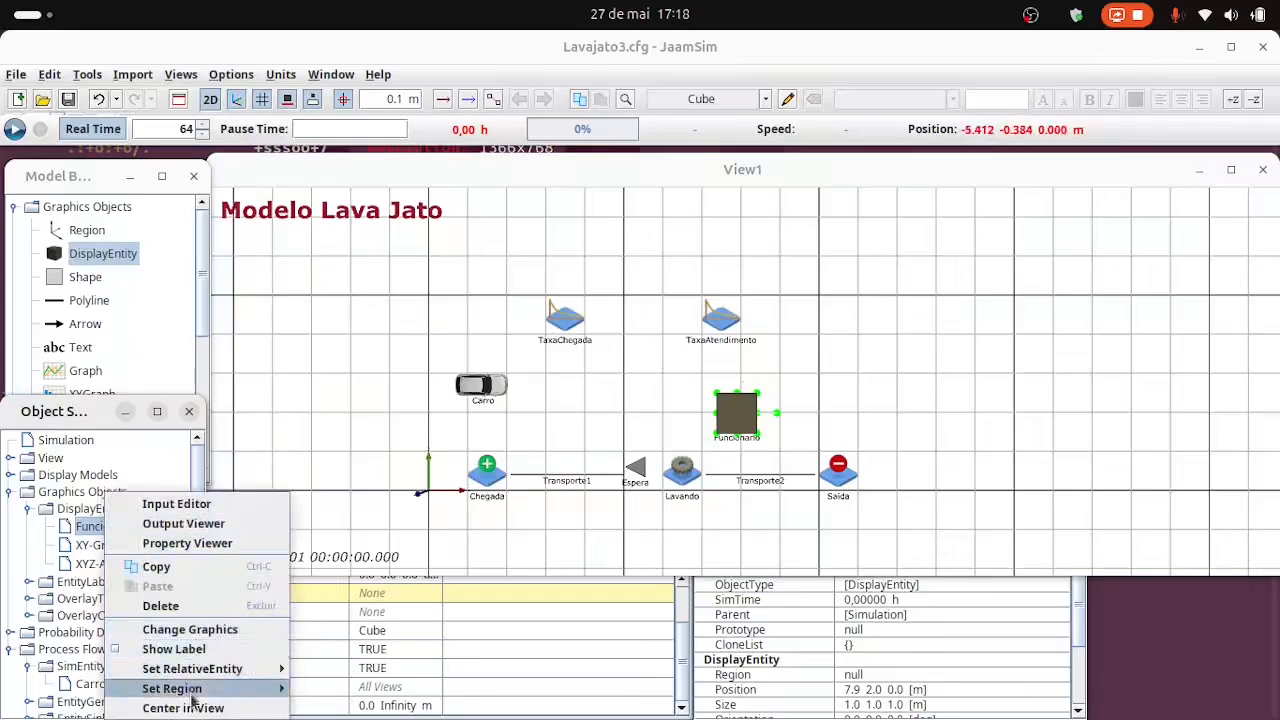
pyautogui.click(190, 629)
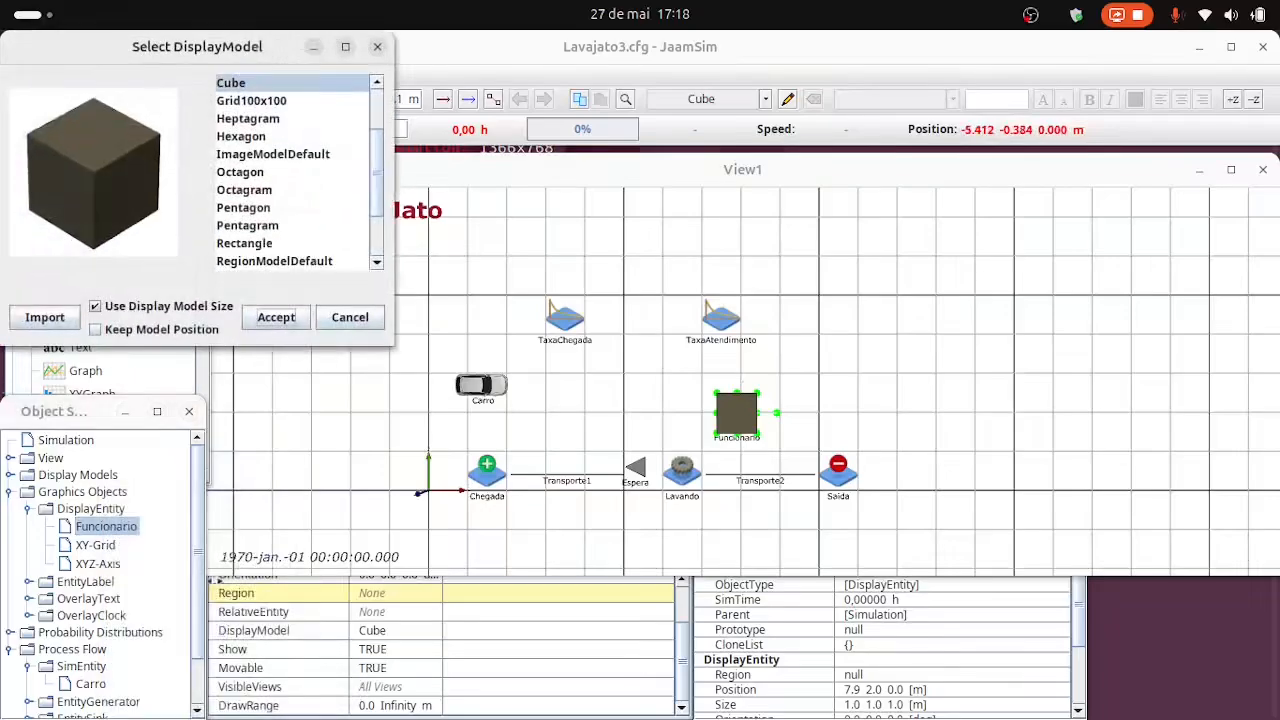
pyautogui.click(42, 318)
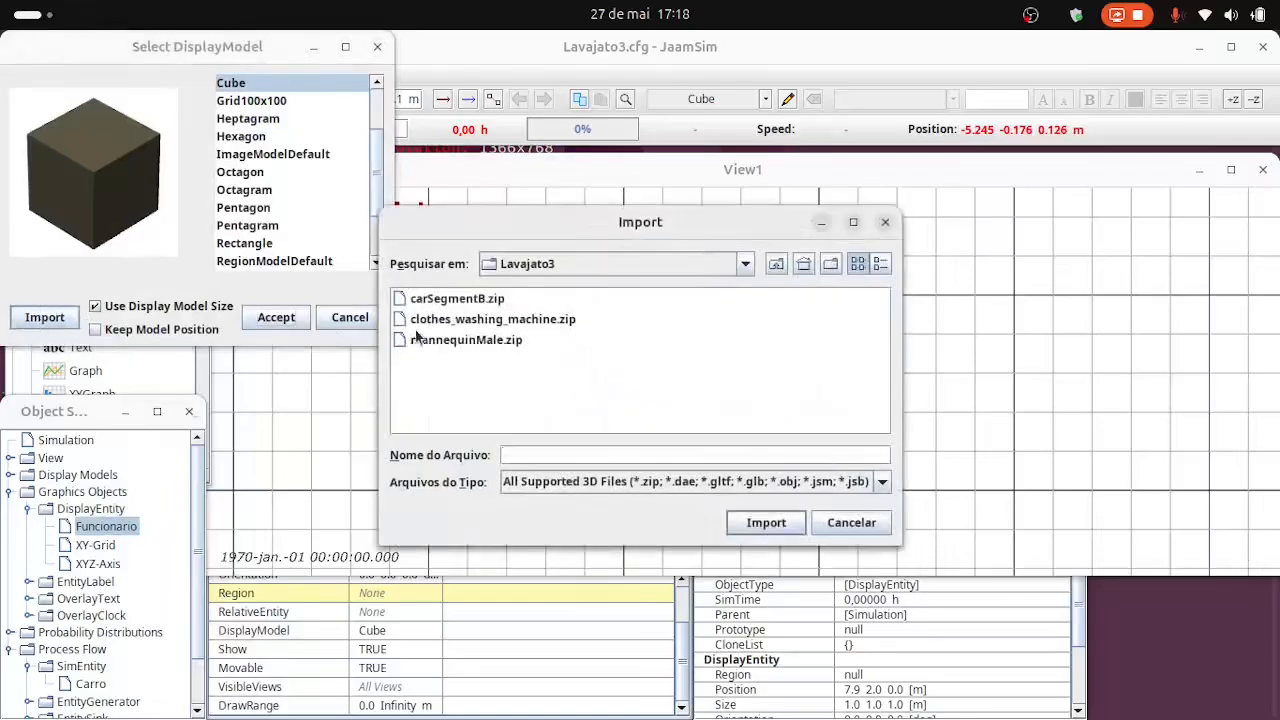
pyautogui.click(471, 342)
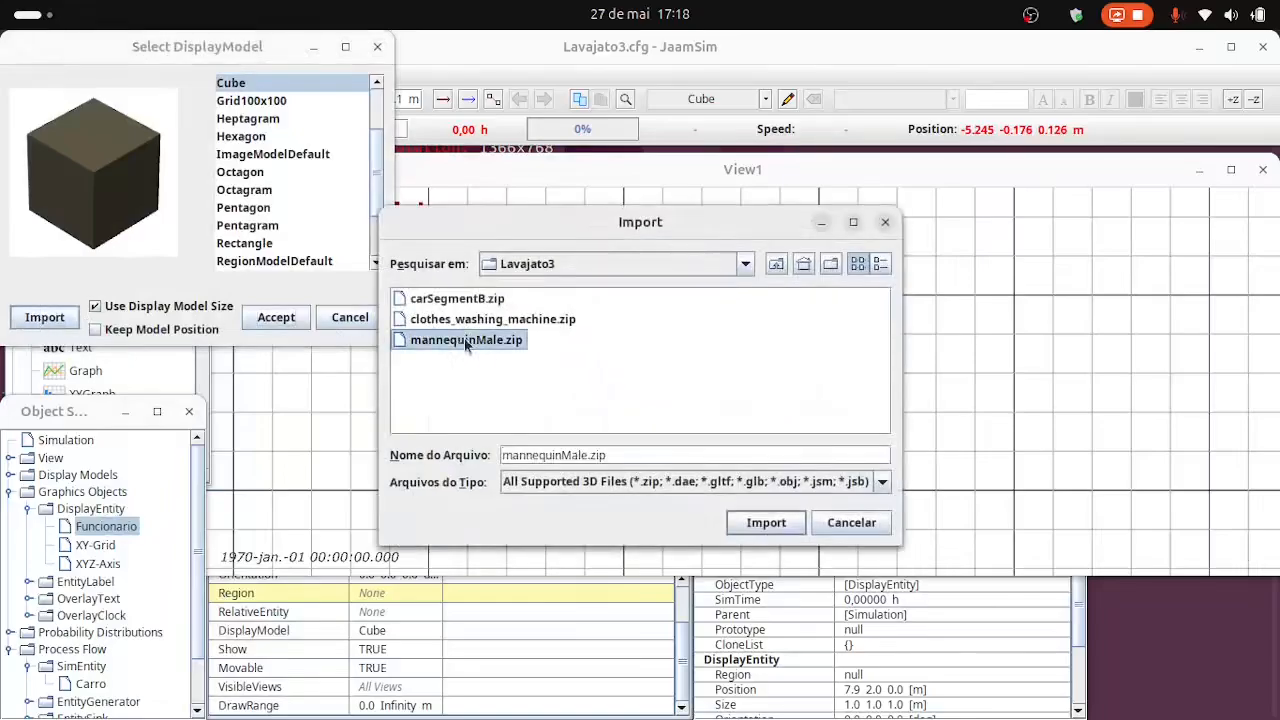
pyautogui.click(787, 524)
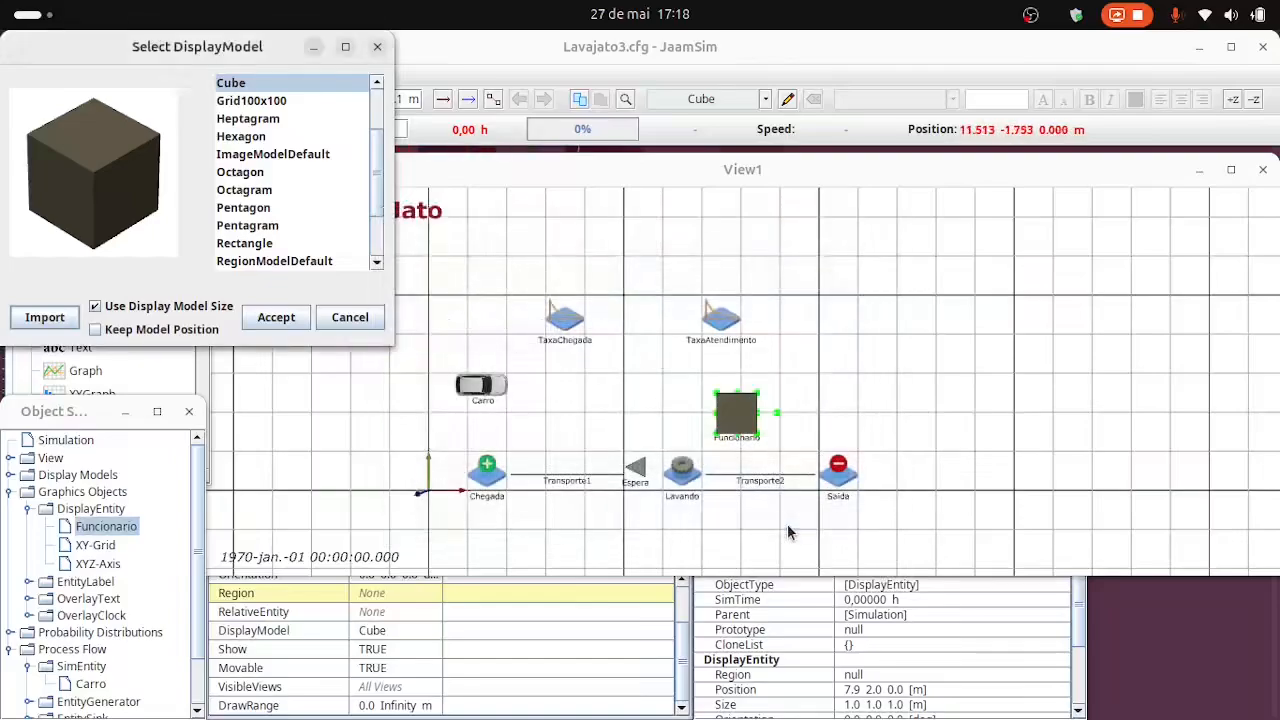
pyautogui.click(280, 320)
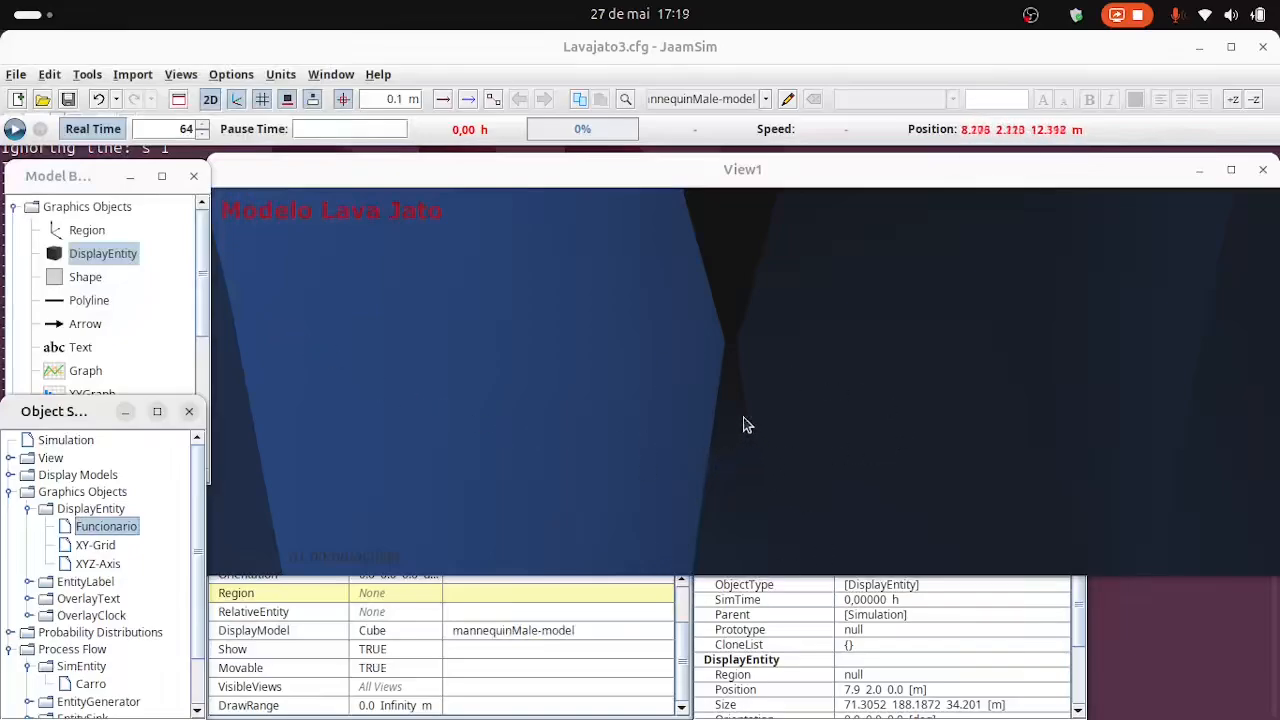
# Scale the Funcionario entity down by setting its size to 0.71 1.88 0.34 m.
pyautogui.scroll(-5, 732, 410)
pyautogui.scroll(-8, 731, 410)
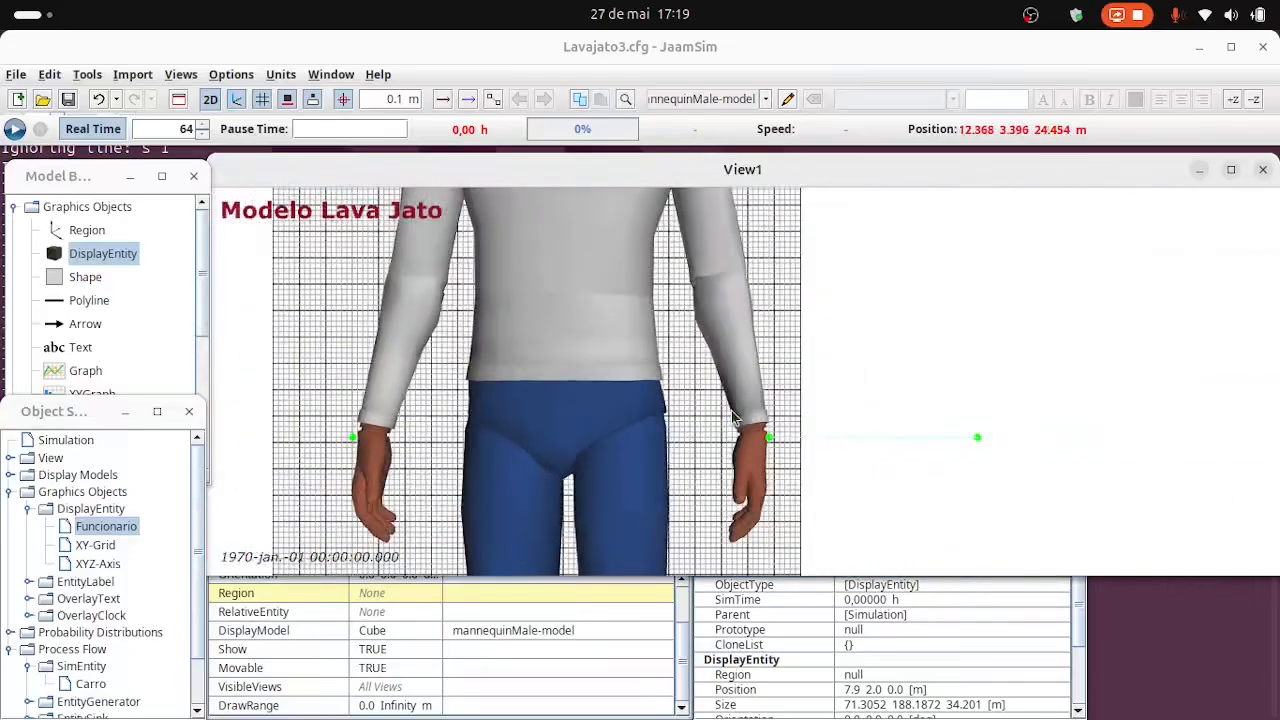
pyautogui.scroll(-2, 732, 418)
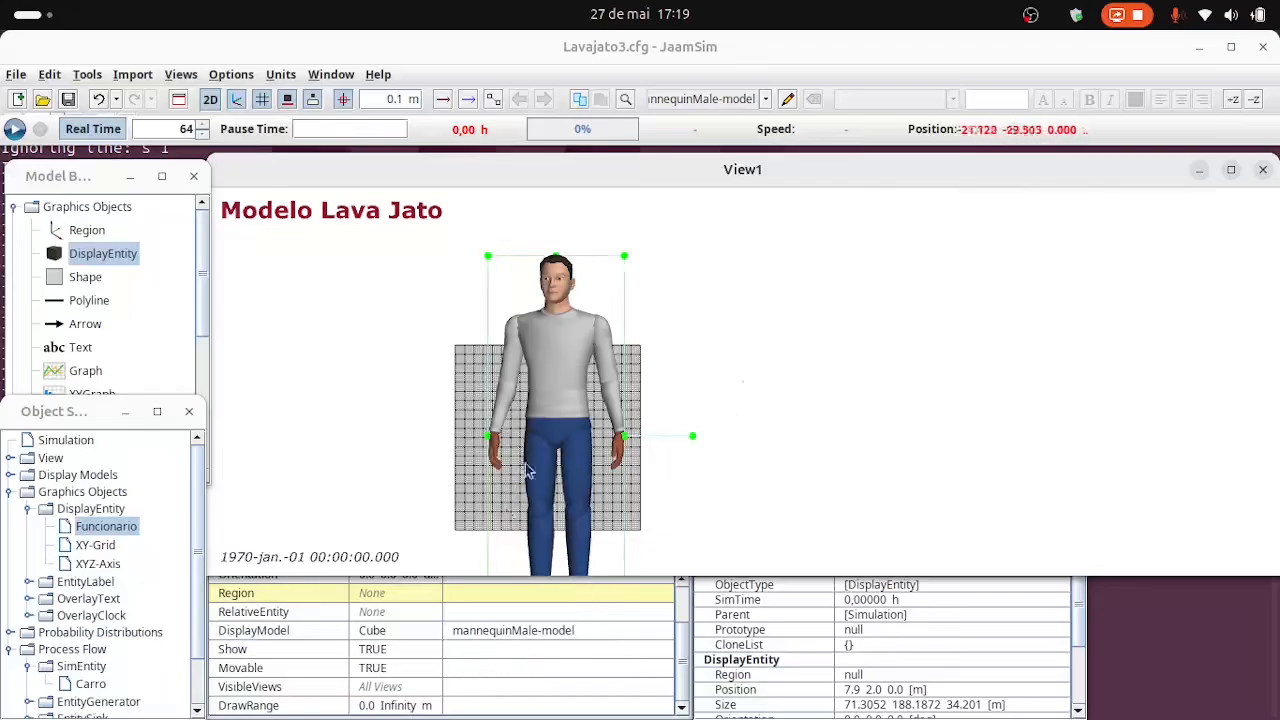
pyautogui.click(480, 660)
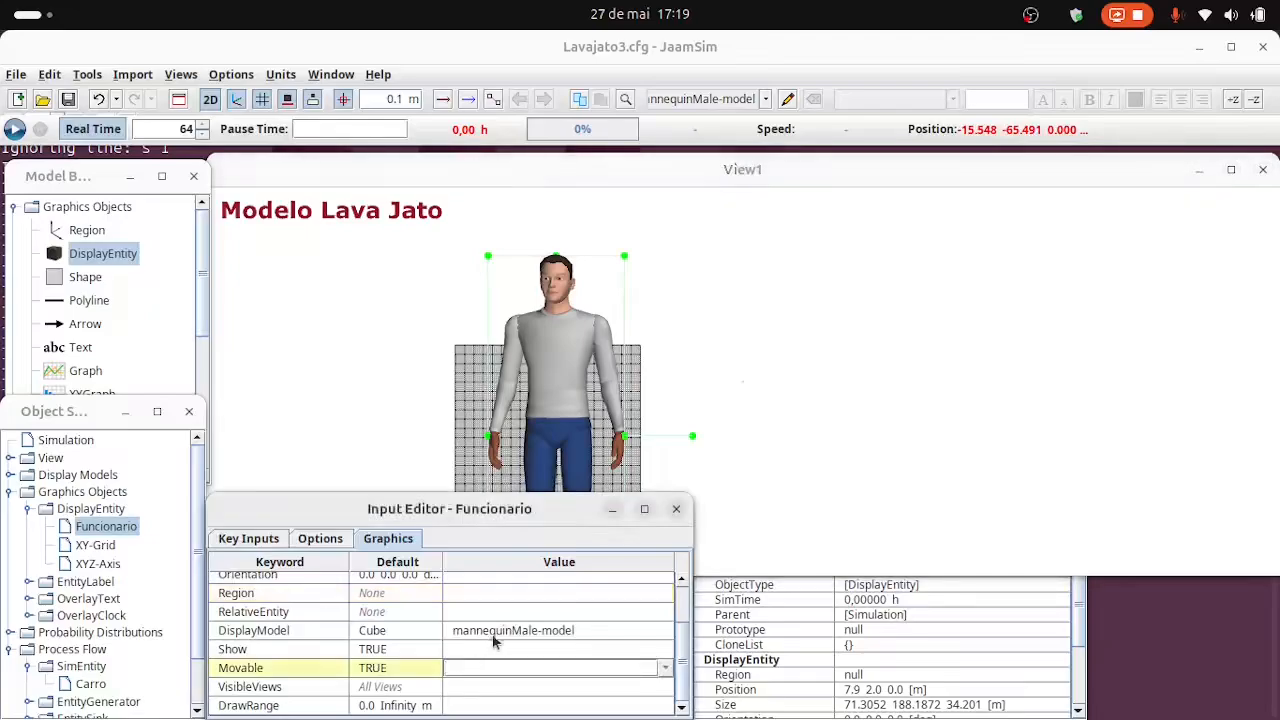
pyautogui.scroll(2, 471, 630)
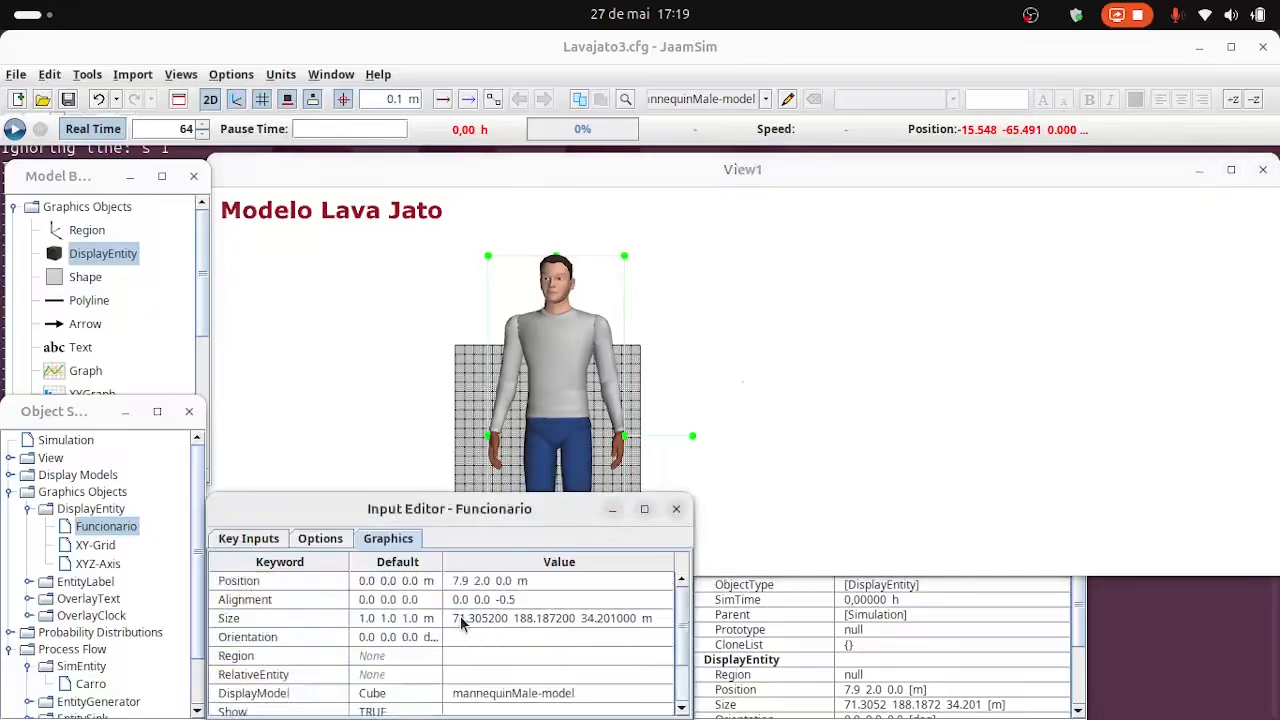
pyautogui.click(457, 618)
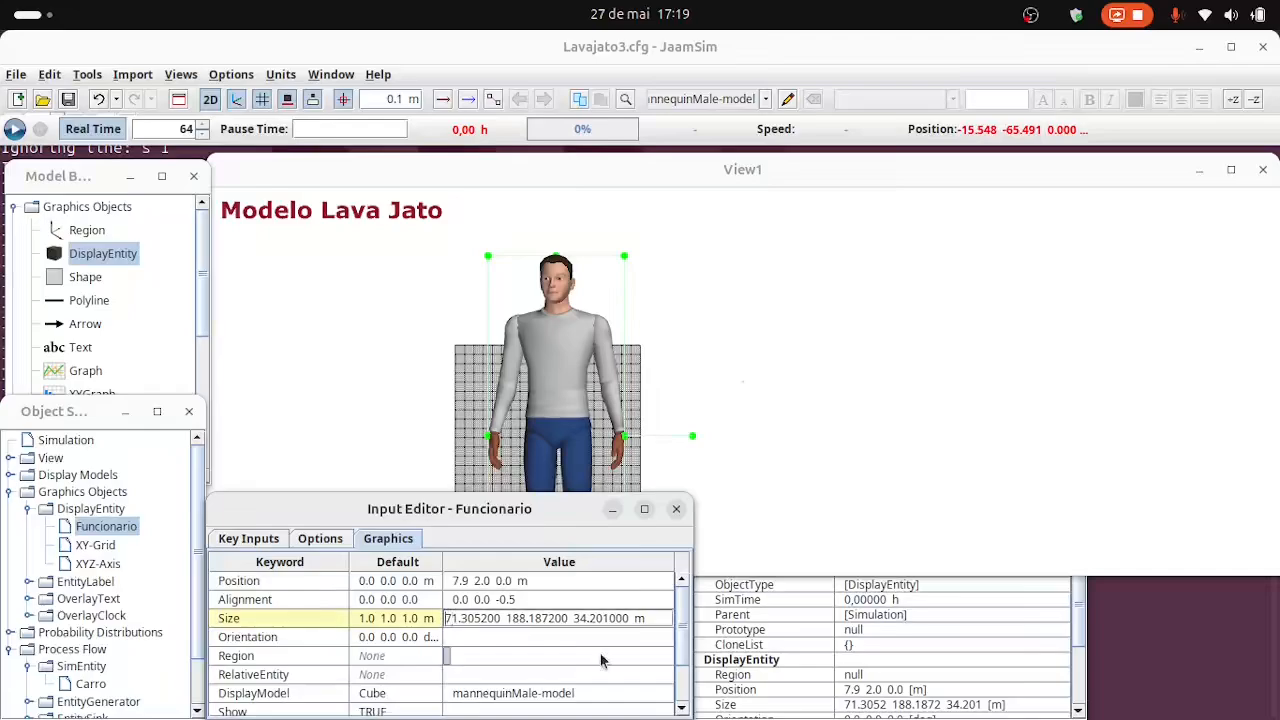
pyautogui.write('0.')
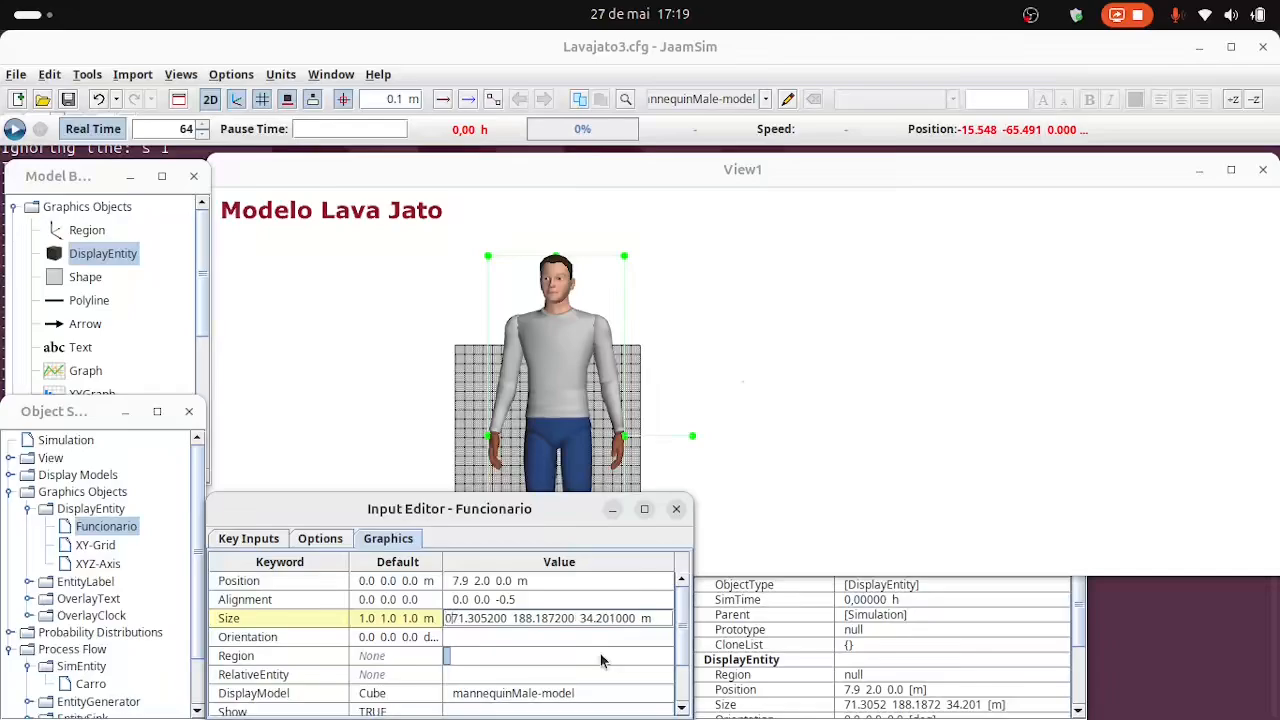
pyautogui.hotkey('shift', 'Right')
pyautogui.hotkey('shift', 'Right')
pyautogui.hotkey('shift', 'Right')
pyautogui.hotkey('shift', 'Right')
pyautogui.hotkey('shift', 'Right')
pyautogui.hotkey('shift', 'Right')
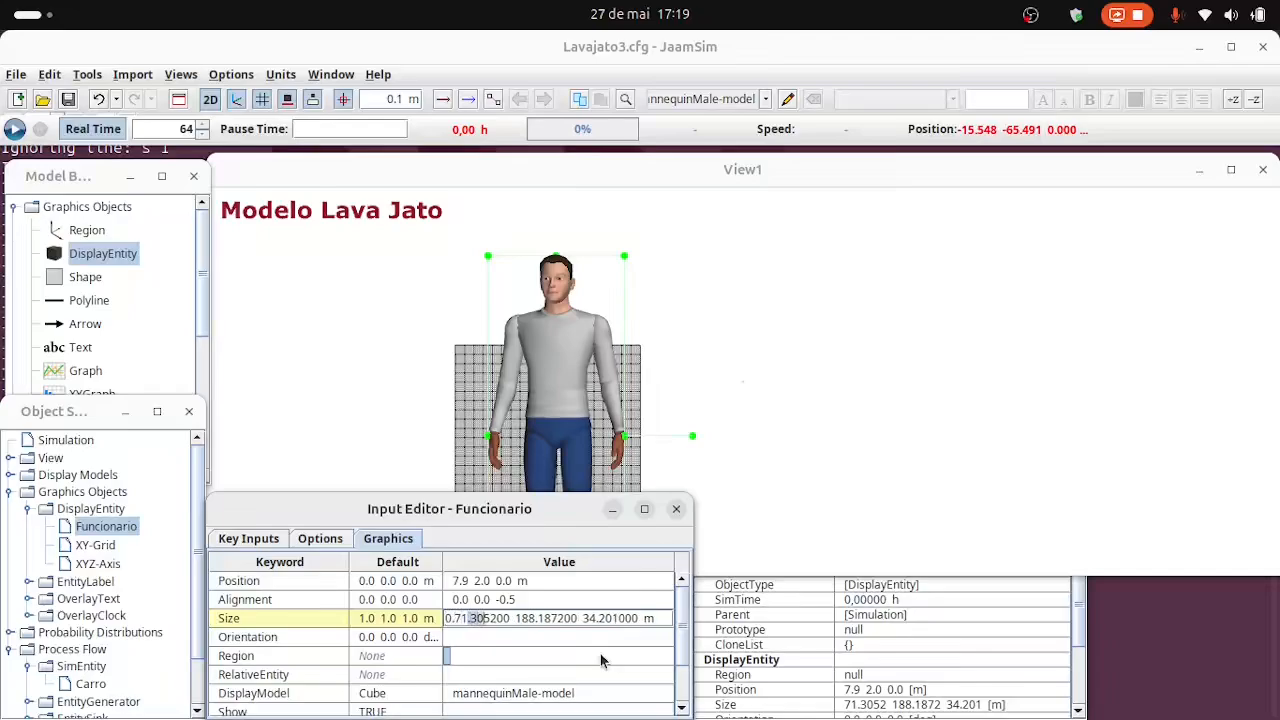
pyautogui.press('BackSpace')
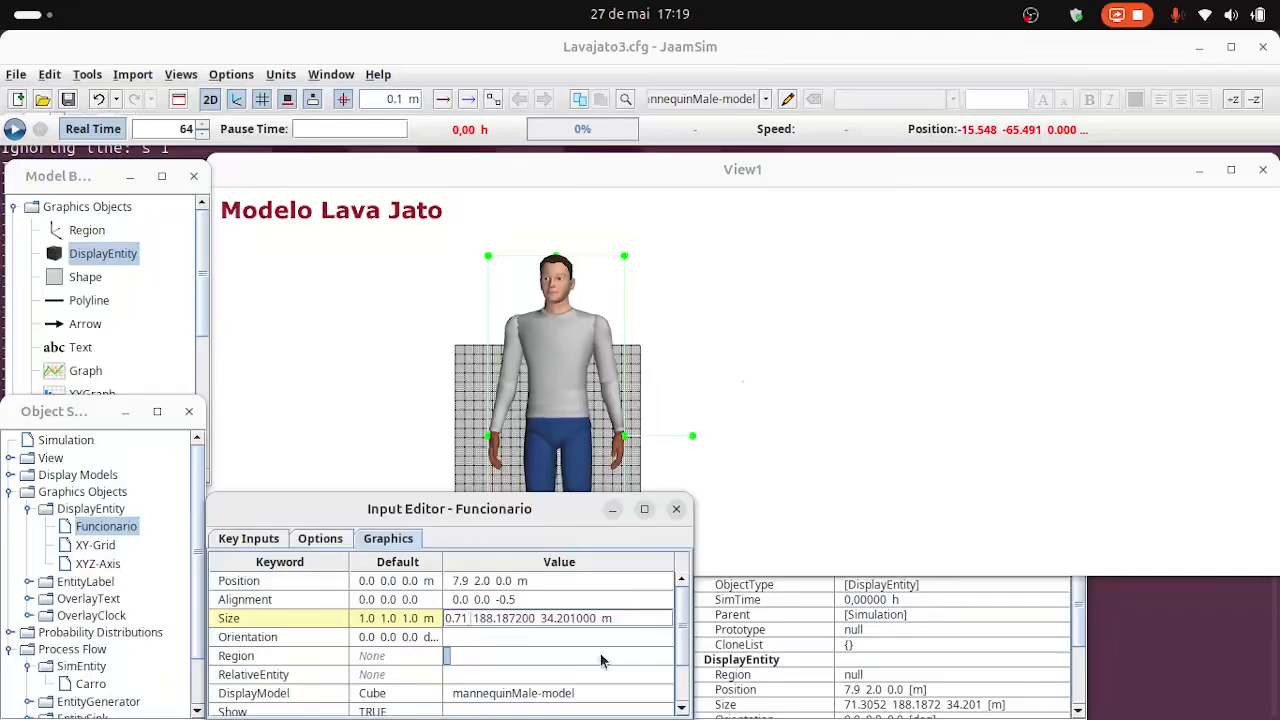
pyautogui.press('Right')
pyautogui.press('Right')
pyautogui.write('.')
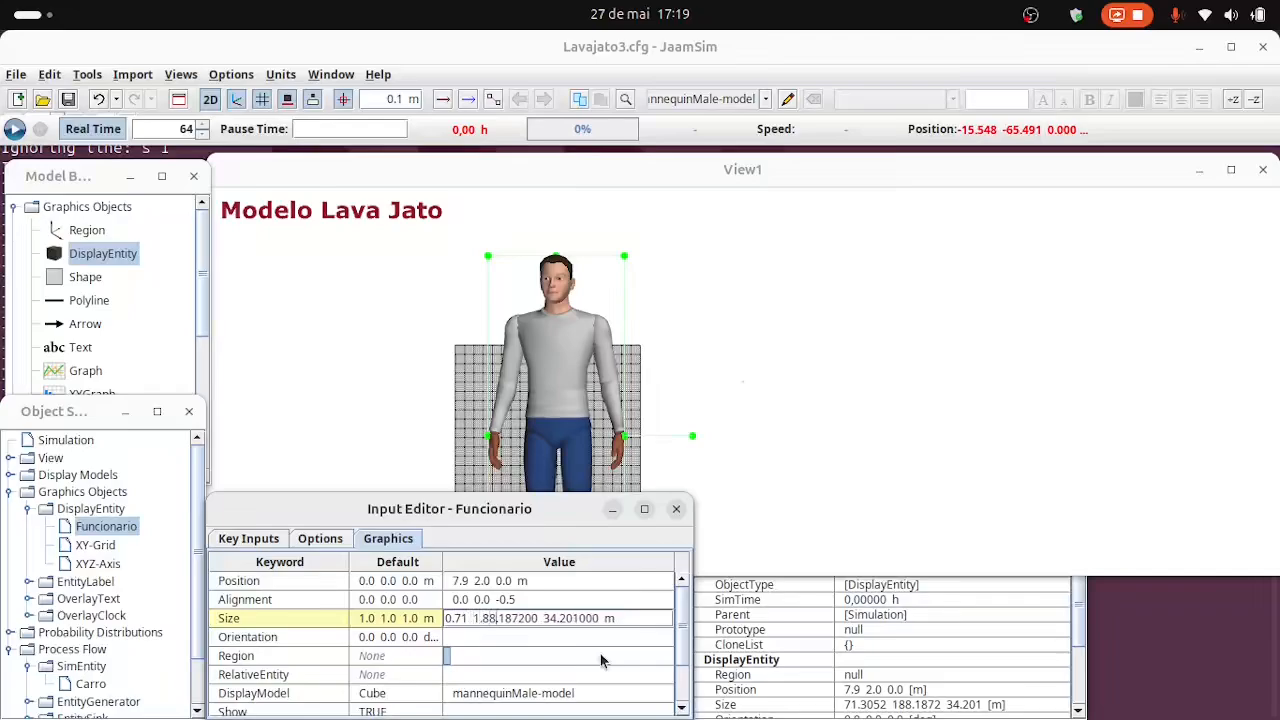
pyautogui.press('Delete')
pyautogui.press('Delete')
pyautogui.press('Delete')
pyautogui.press('Delete')
pyautogui.press('Delete')
pyautogui.press('Delete')
pyautogui.press('Delete')
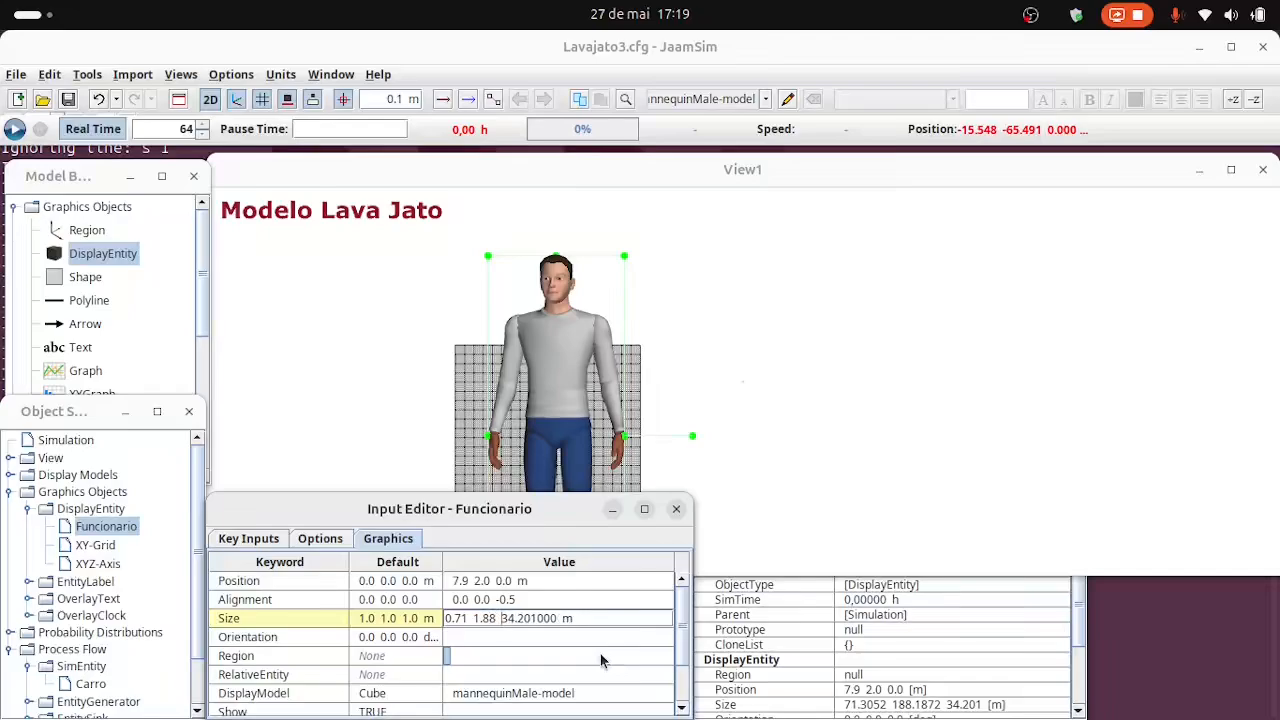
pyautogui.write('0.')
pyautogui.press('Delete')
pyautogui.press('Delete')
pyautogui.press('Delete')
pyautogui.press('Delete')
pyautogui.press('Delete')
pyautogui.press('Delete')
pyautogui.press('Delete')
pyautogui.press('Return')
# Set the Funcionario entity's size to 0.24 0.63 0.11 m to match the car's scale.
pyautogui.scroll(5, 590, 455)
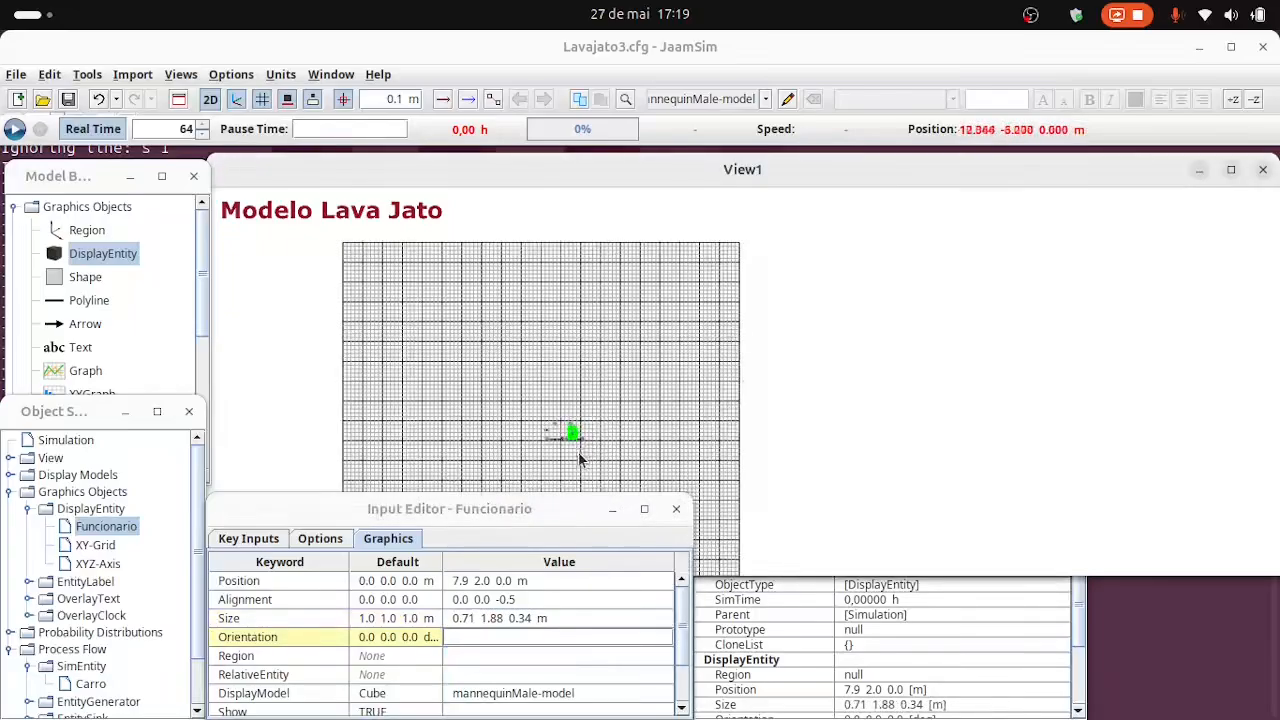
pyautogui.scroll(6, 580, 458)
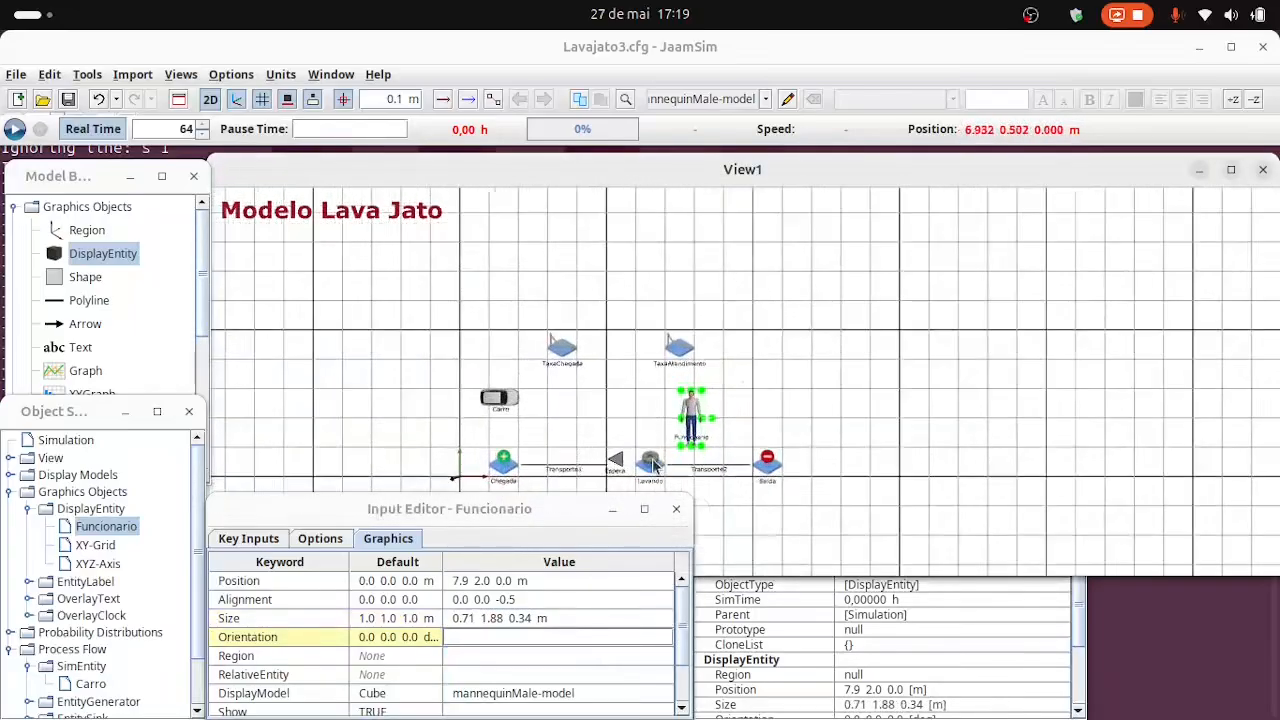
pyautogui.scroll(2, 651, 463)
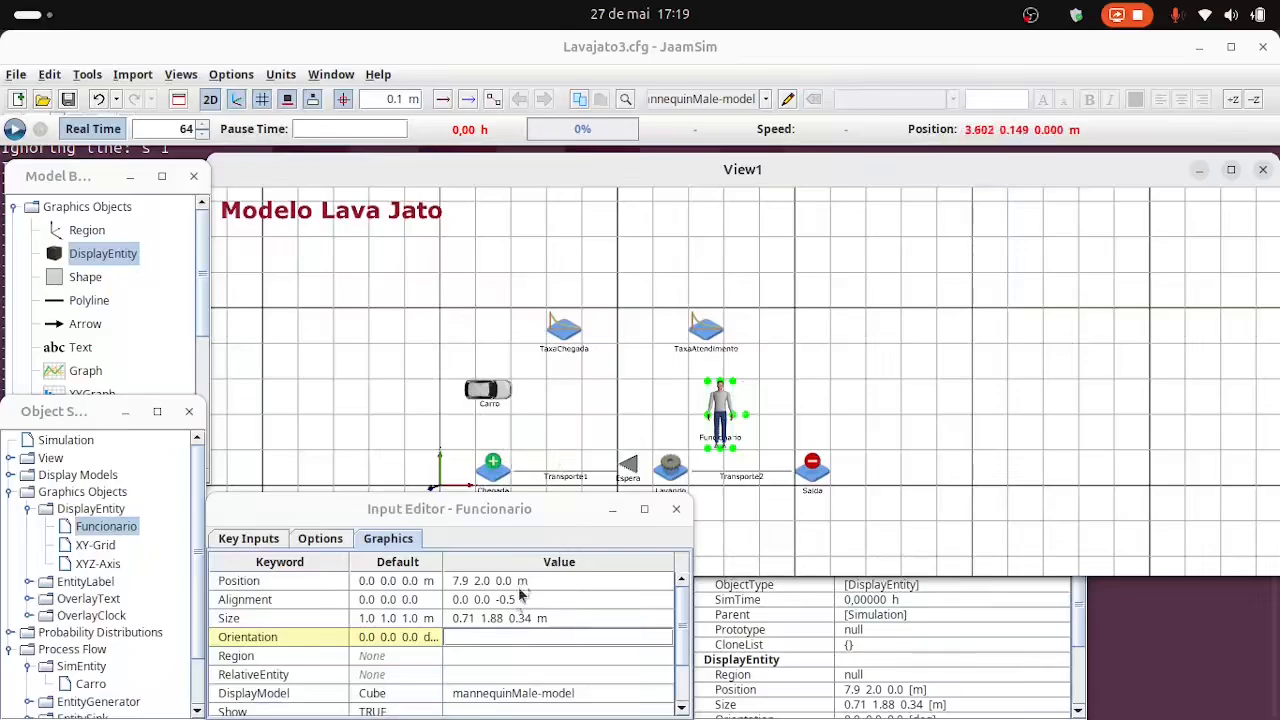
pyautogui.click(467, 617)
pyautogui.press('BackSpace')
pyautogui.press('BackSpace')
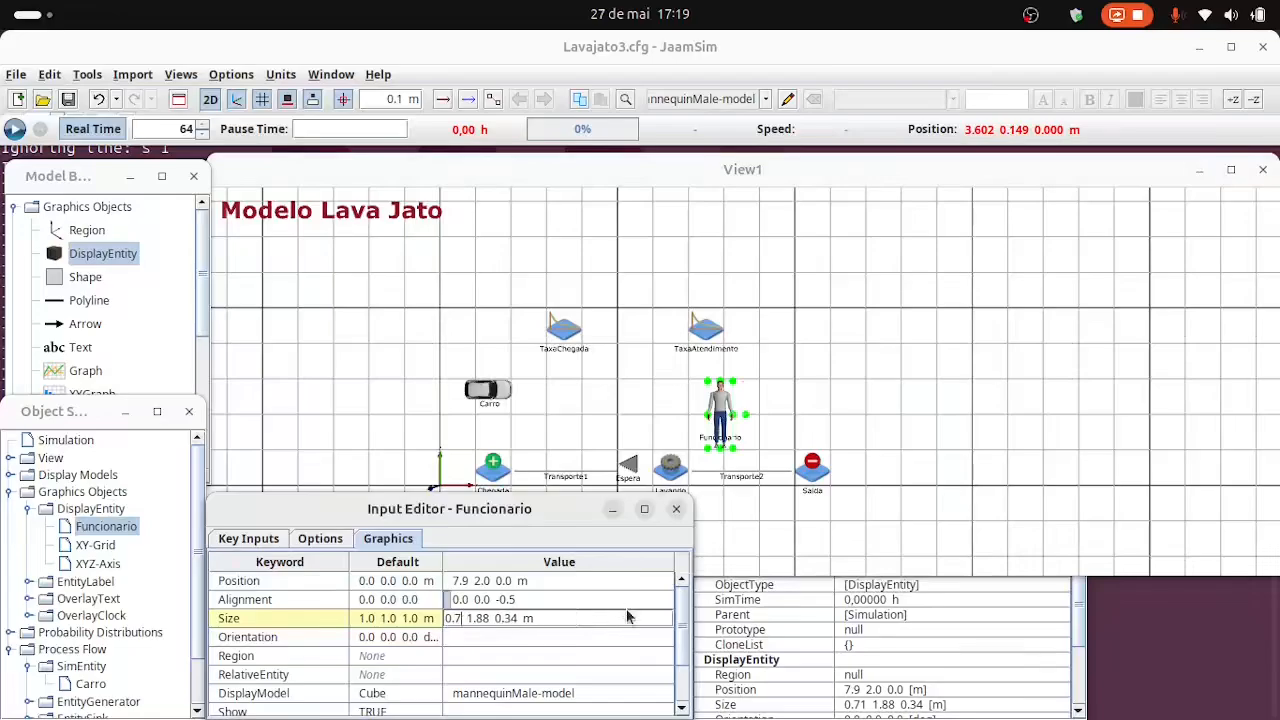
pyautogui.write('24')
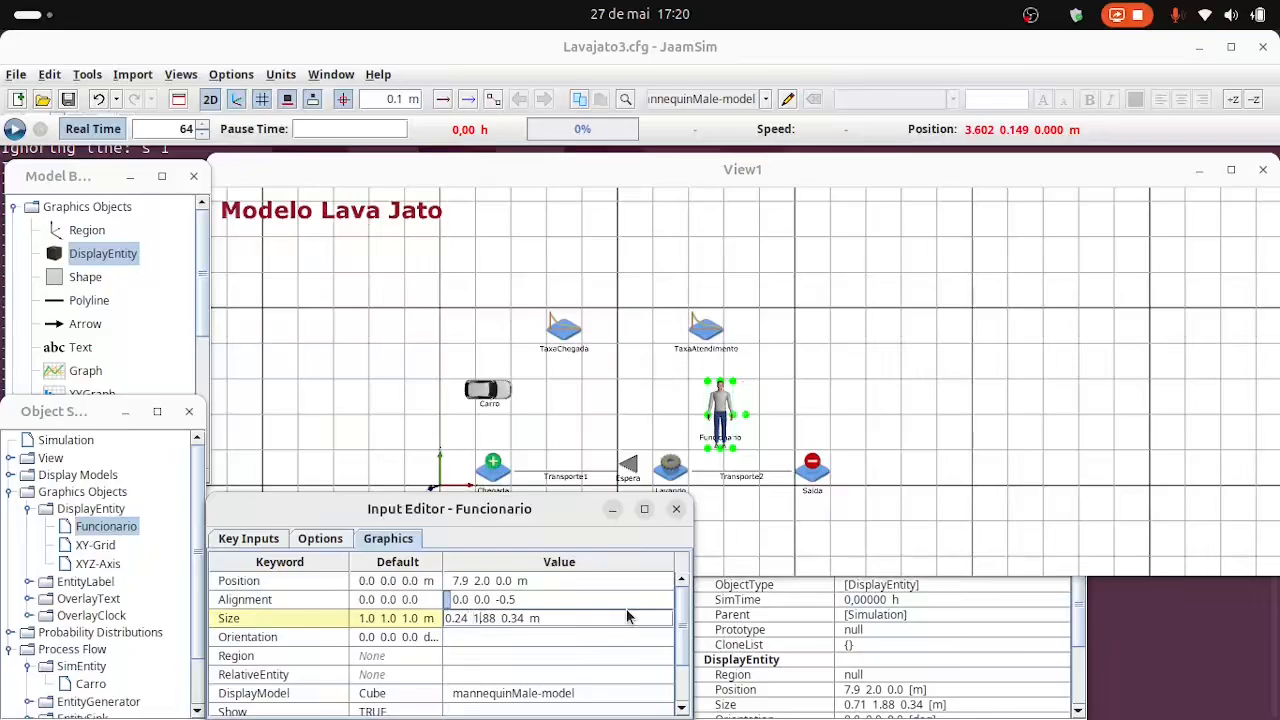
pyautogui.hotkey('shift', 'Right')
pyautogui.write('0')
pyautogui.hotkey('shift', 'Right')
pyautogui.hotkey('shift', 'Right')
pyautogui.hotkey('shift', 'Right')
pyautogui.write('.63')
pyautogui.hotkey('shift', 'Right')
pyautogui.hotkey('shift', 'Right')
pyautogui.write('11')
# Set the Funcionario entity's orientation to 90 0 180 deg and switch the model view to 3D.
pyautogui.click(469, 637)
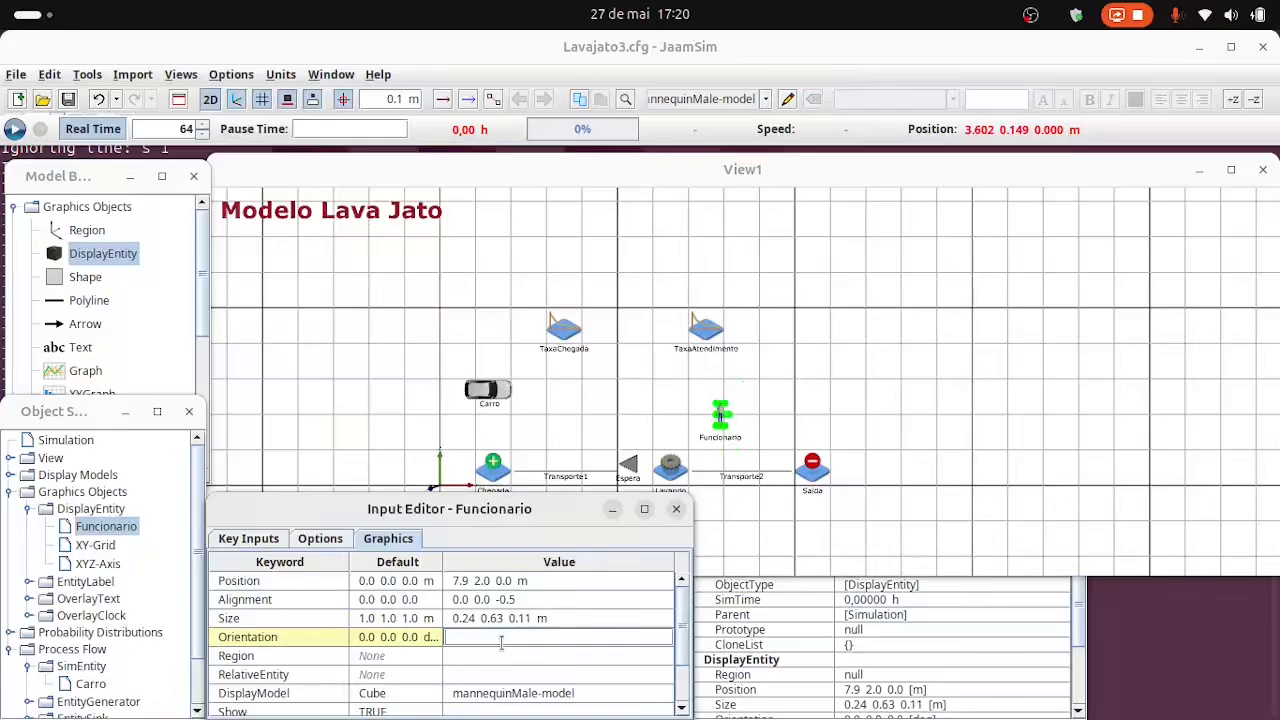
pyautogui.write('90 0 180 deg')
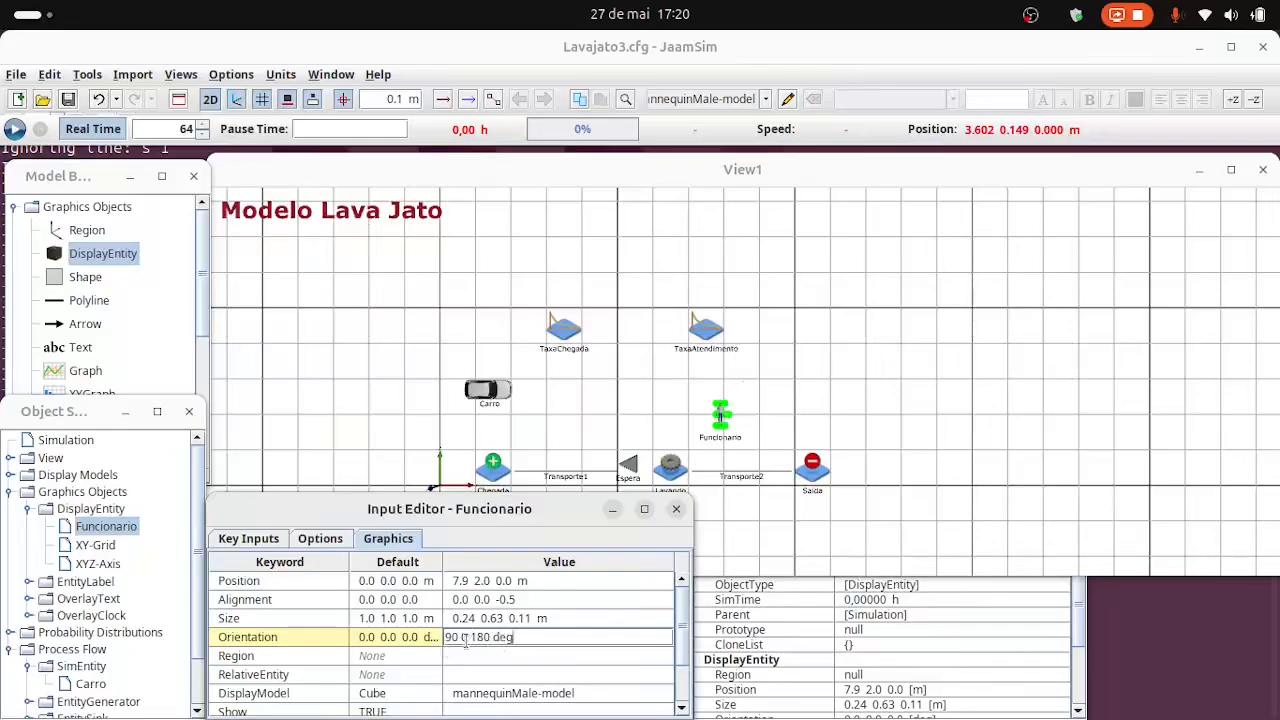
pyautogui.click(532, 663)
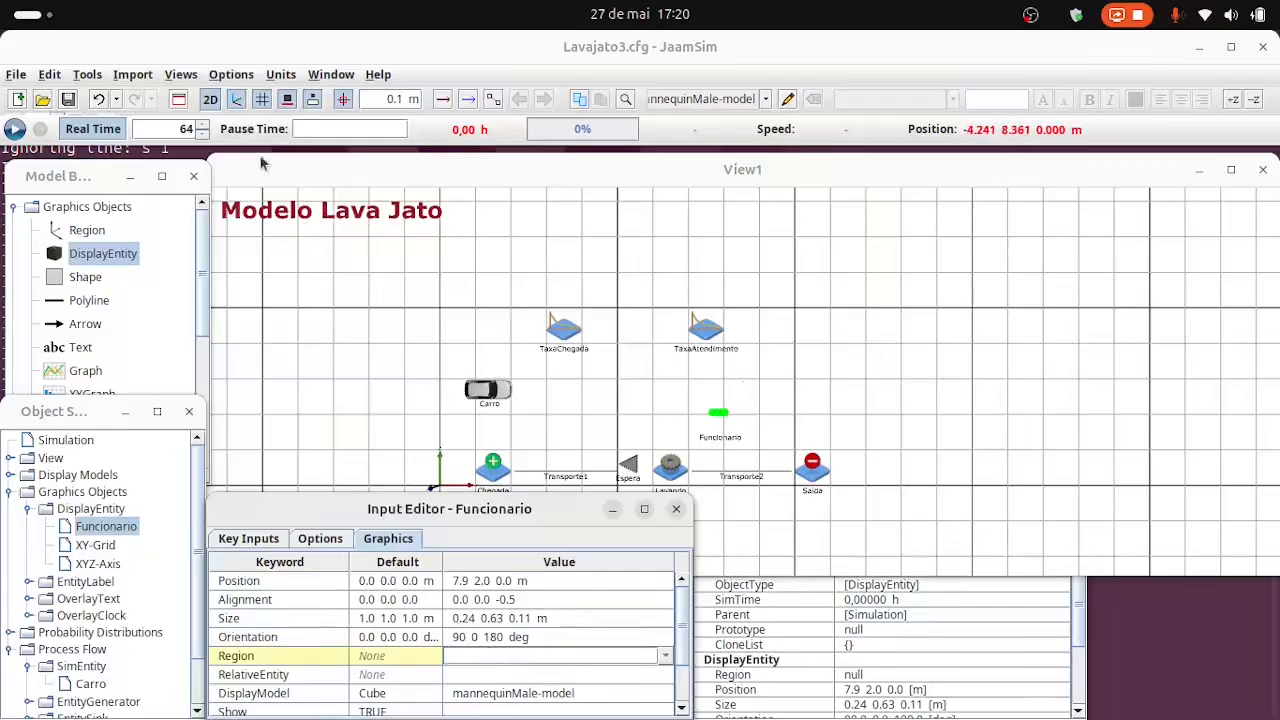
pyautogui.click(210, 99)
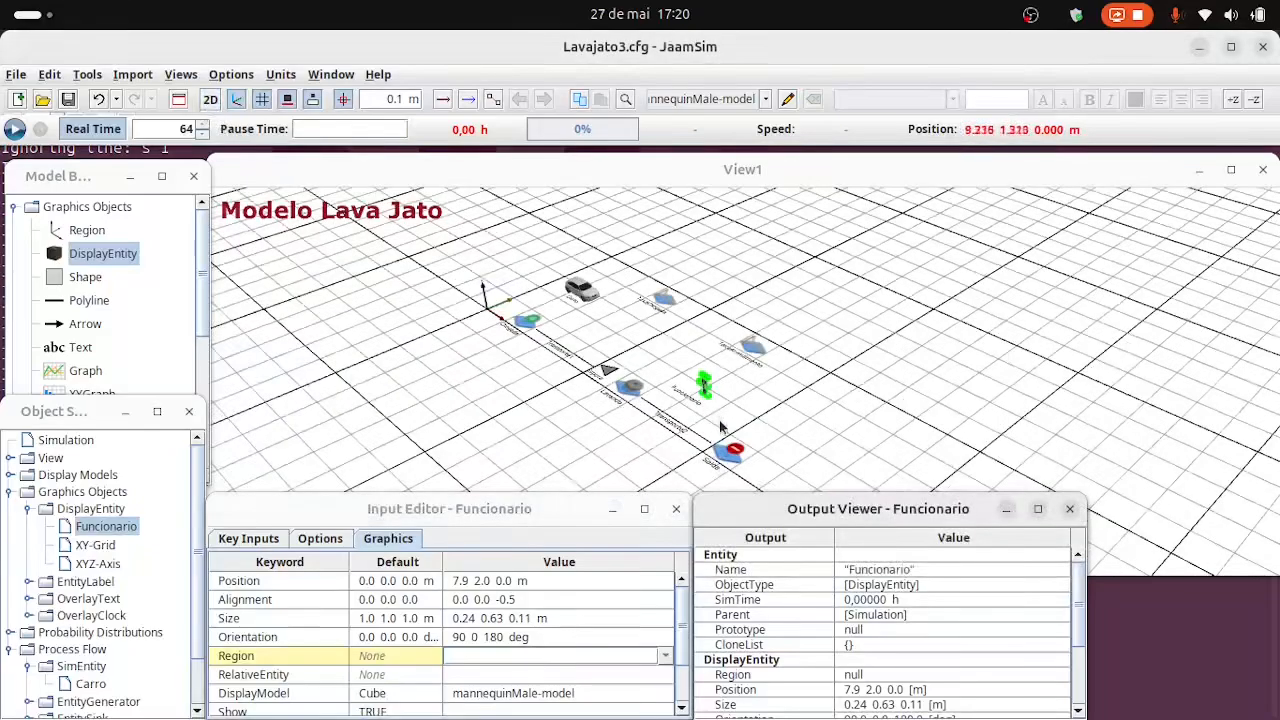
pyautogui.scroll(5, 580, 360)
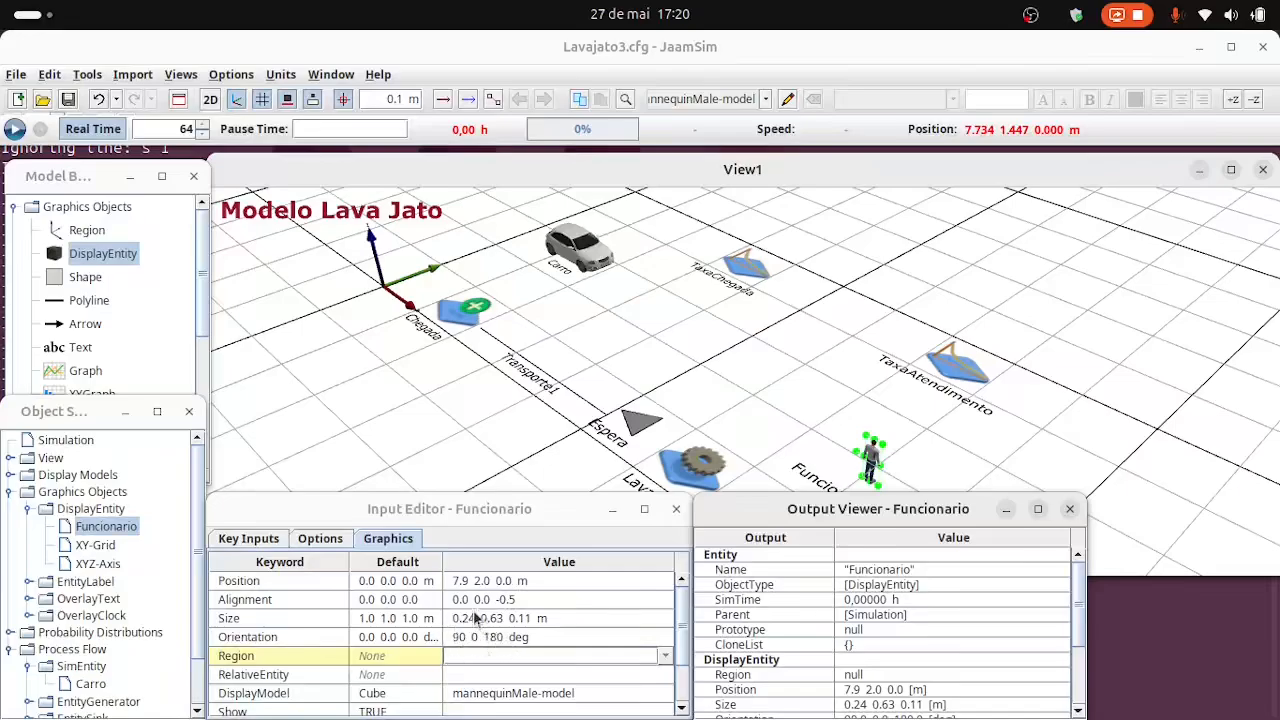
# Set the Funcionario entity's alignment to 0.0 -0.5 0.0 so the figure stands on the ground plane.
pyautogui.click(479, 601)
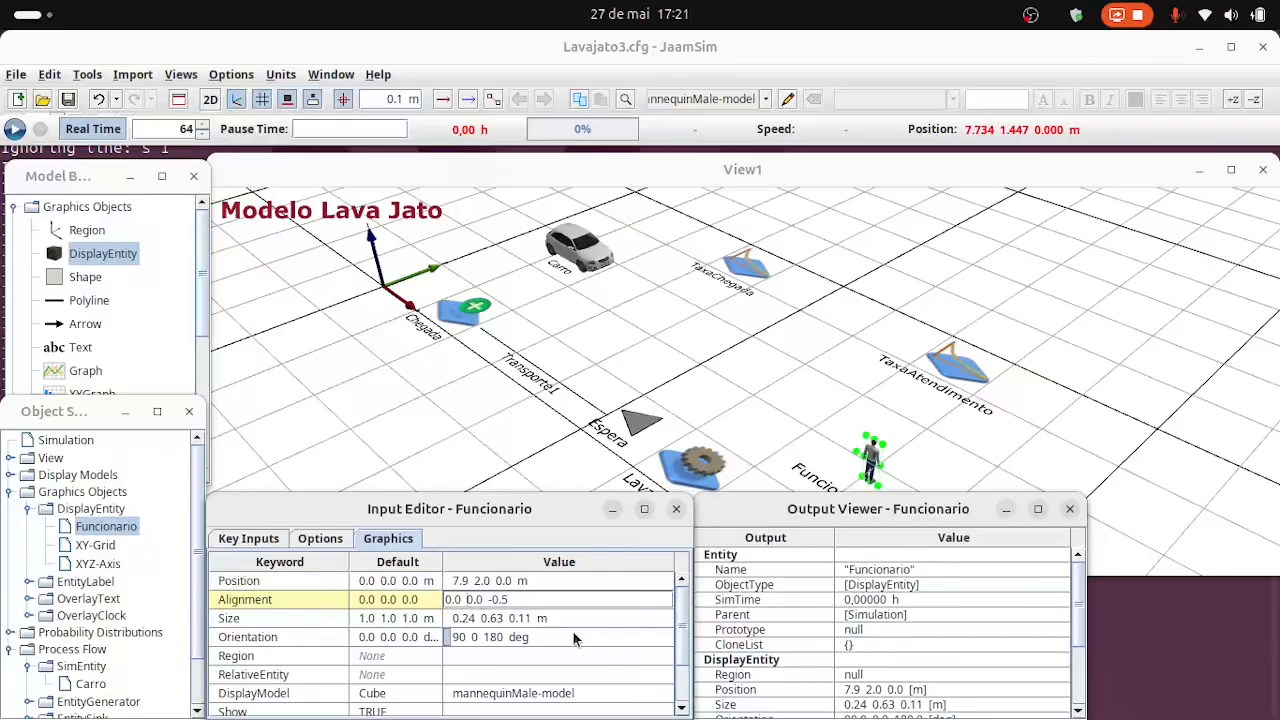
pyautogui.write('-')
pyautogui.press('BackSpace')
pyautogui.press('BackSpace')
pyautogui.write('5')
pyautogui.press('Left')
pyautogui.write('.')
pyautogui.press('Left')
pyautogui.press('Left')
pyautogui.press('BackSpace')
pyautogui.press('End')
pyautogui.press('BackSpace')
pyautogui.write('0')
pyautogui.press('Return')
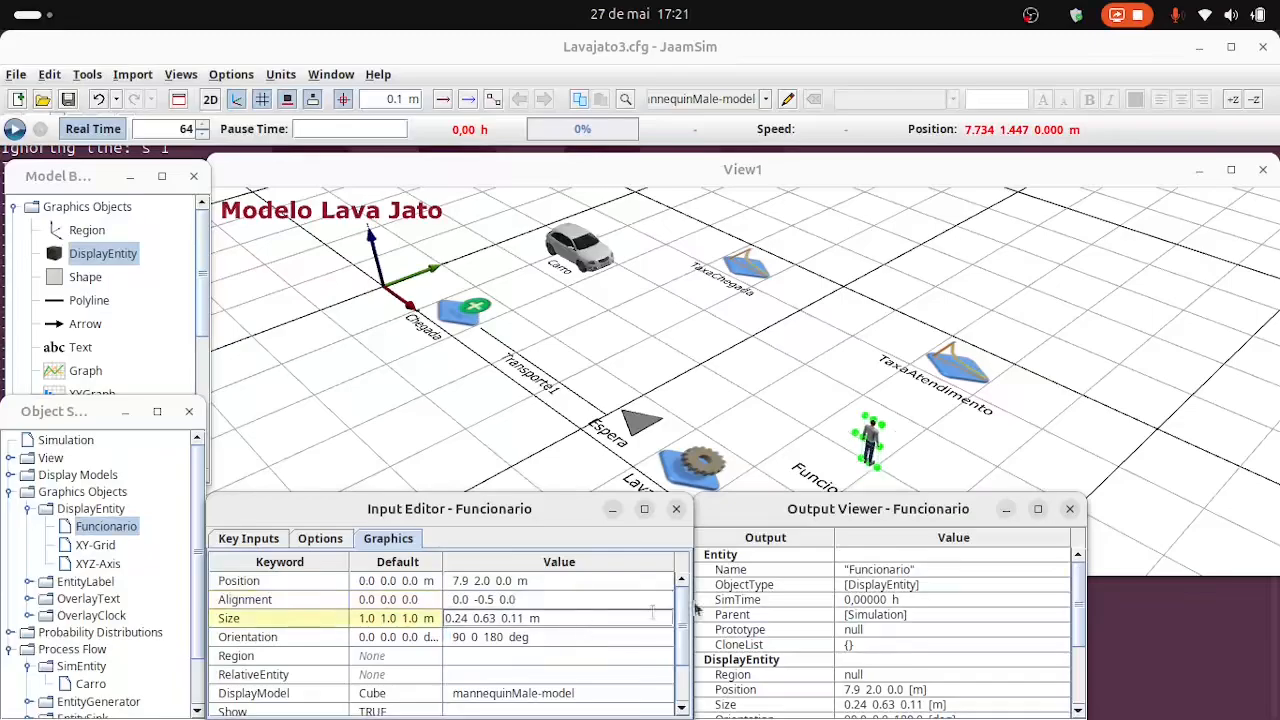
# Add a DisplayEntity beside Lavando at about 7.3 -0.3 0.0 m and rename it Maquina.
pyautogui.moveTo(957, 463); pyautogui.dragTo(988, 410)
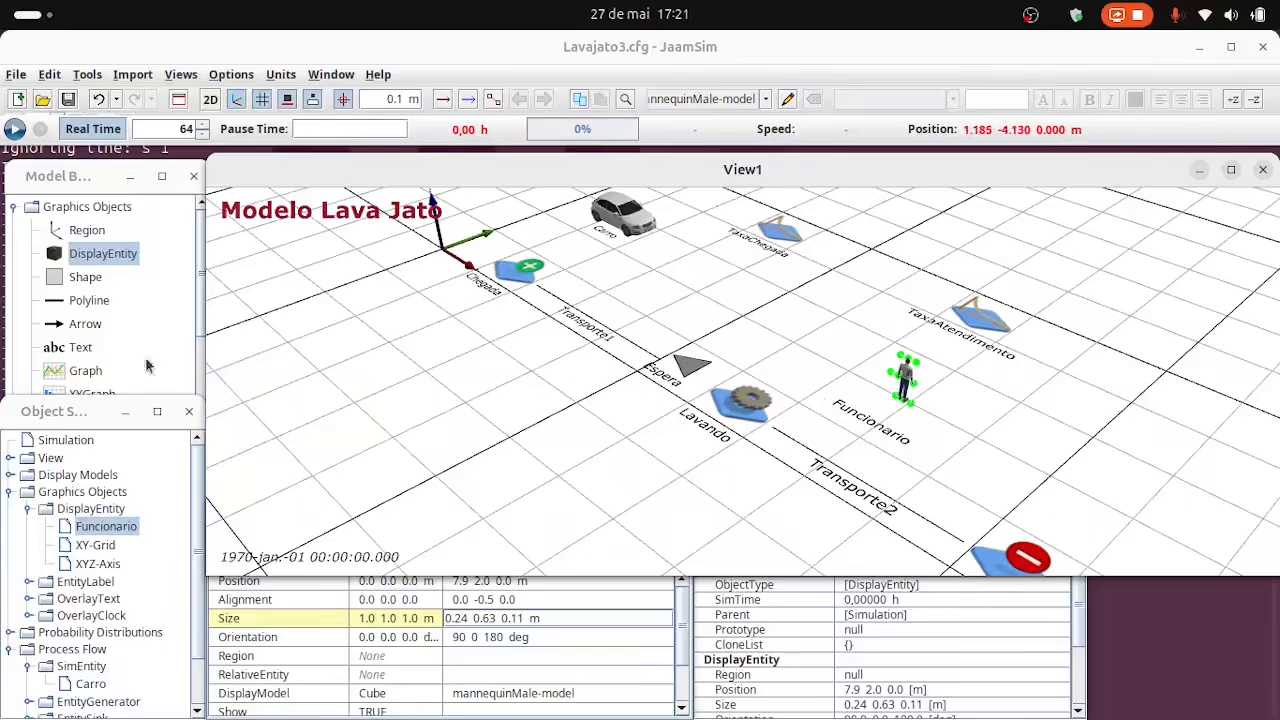
pyautogui.moveTo(57, 259); pyautogui.dragTo(742, 468)
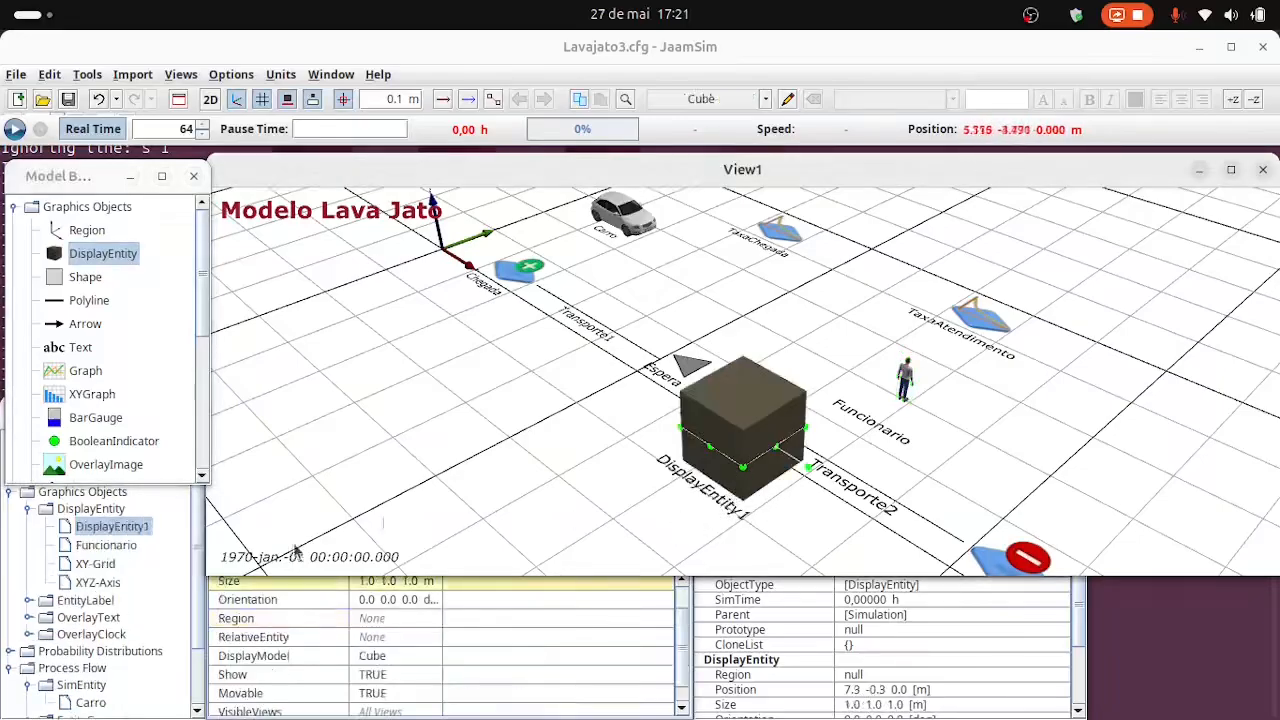
pyautogui.click(143, 532)
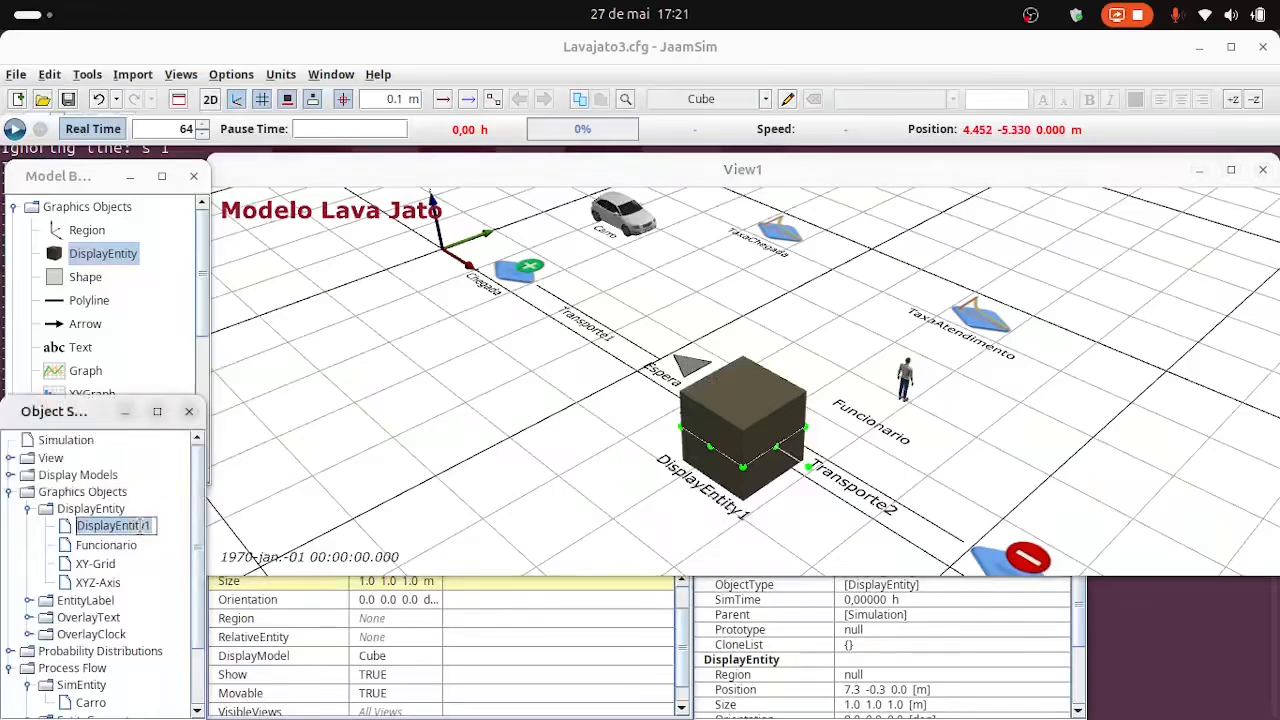
pyautogui.write('Maquina')
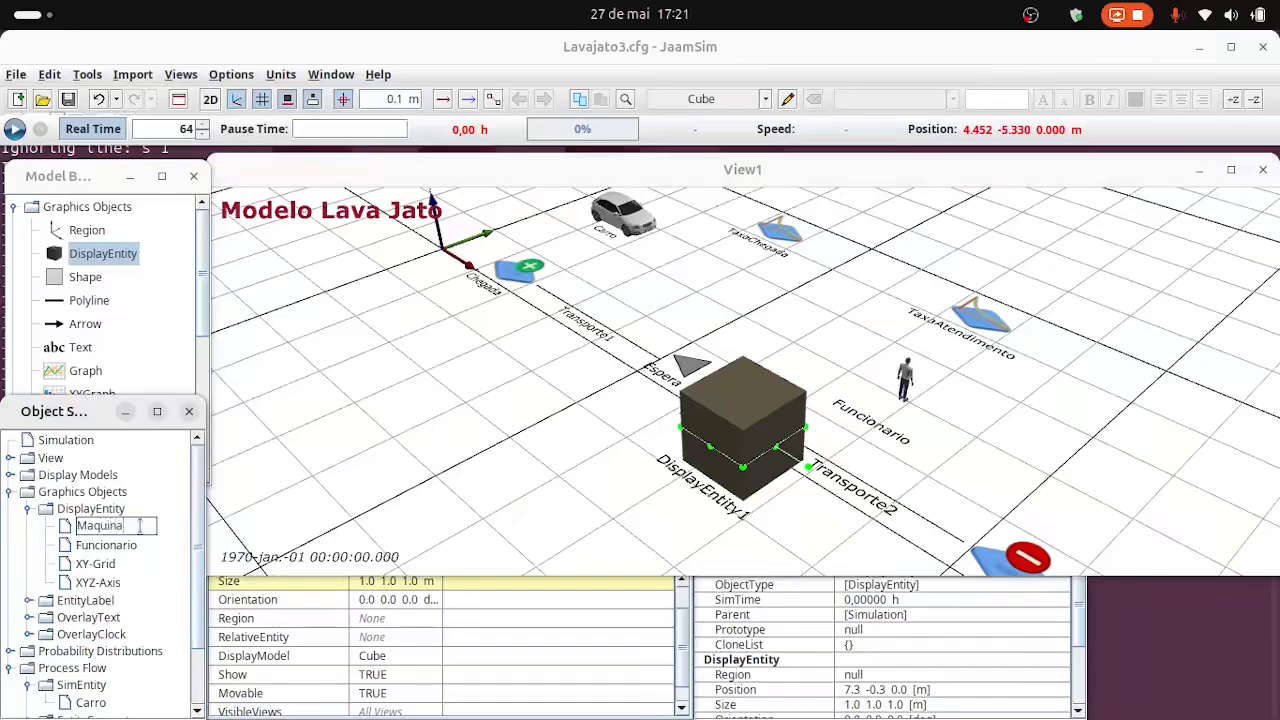
pyautogui.press('Return')
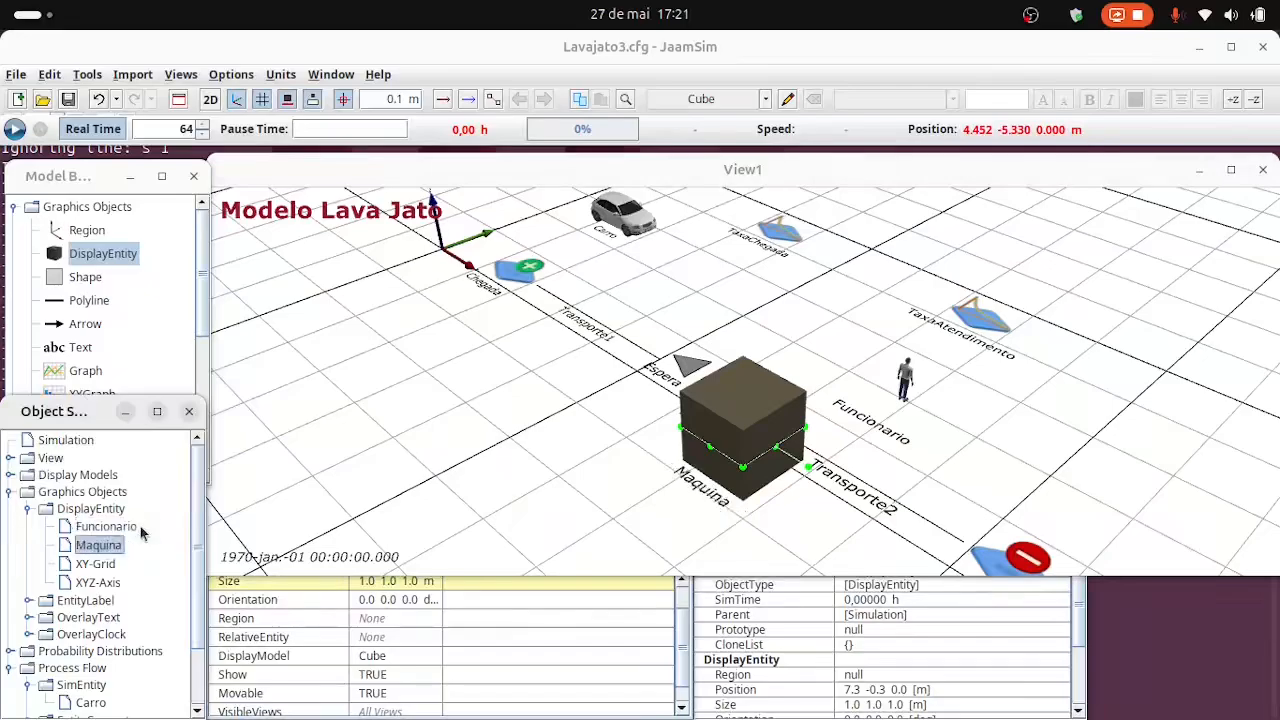
# Import clothes_washing_machine.zip and apply clothes_washing_machine-model as the Maquina entity's graphics, using the display model size.
pyautogui.rightClick(120, 546)
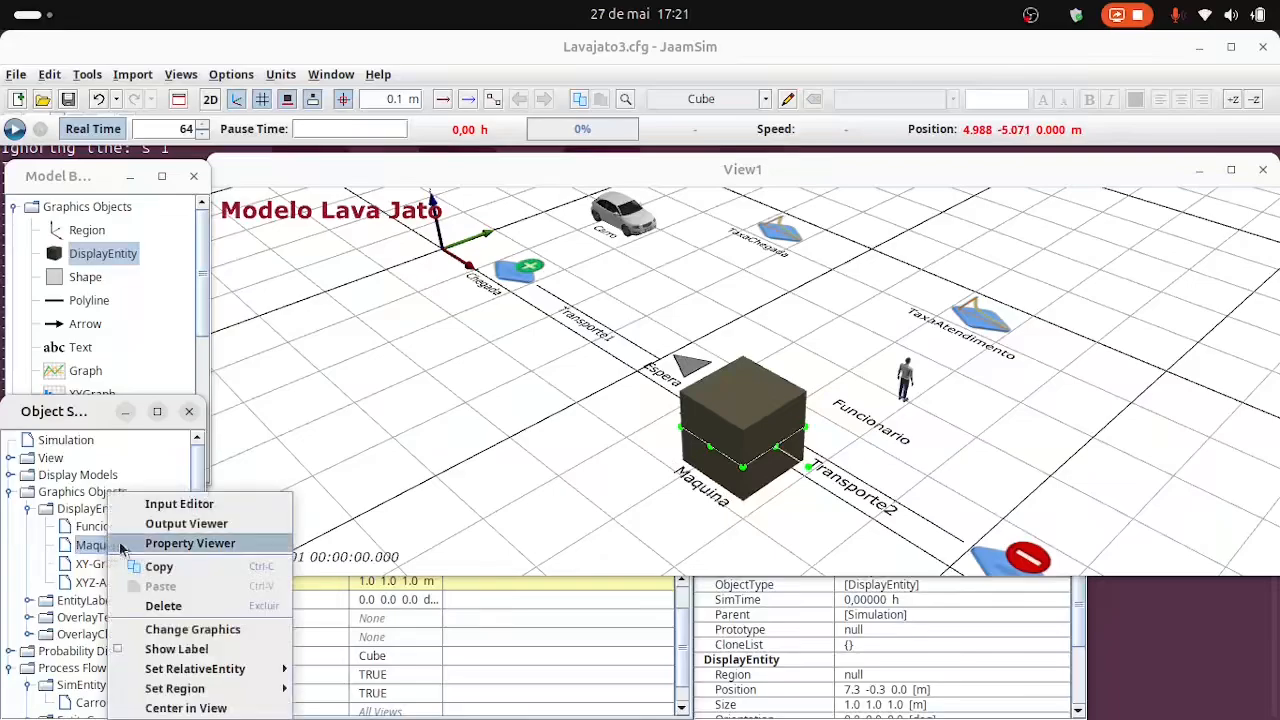
pyautogui.click(193, 629)
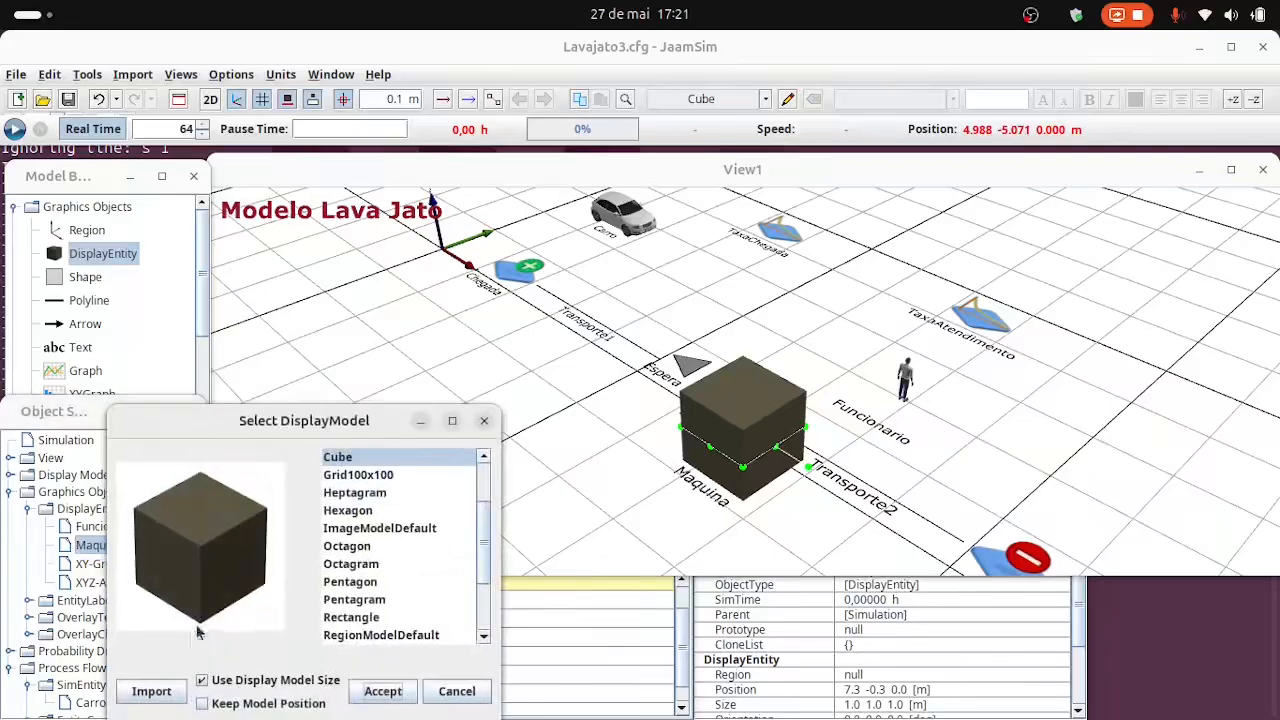
pyautogui.click(155, 690)
pyautogui.click(462, 320)
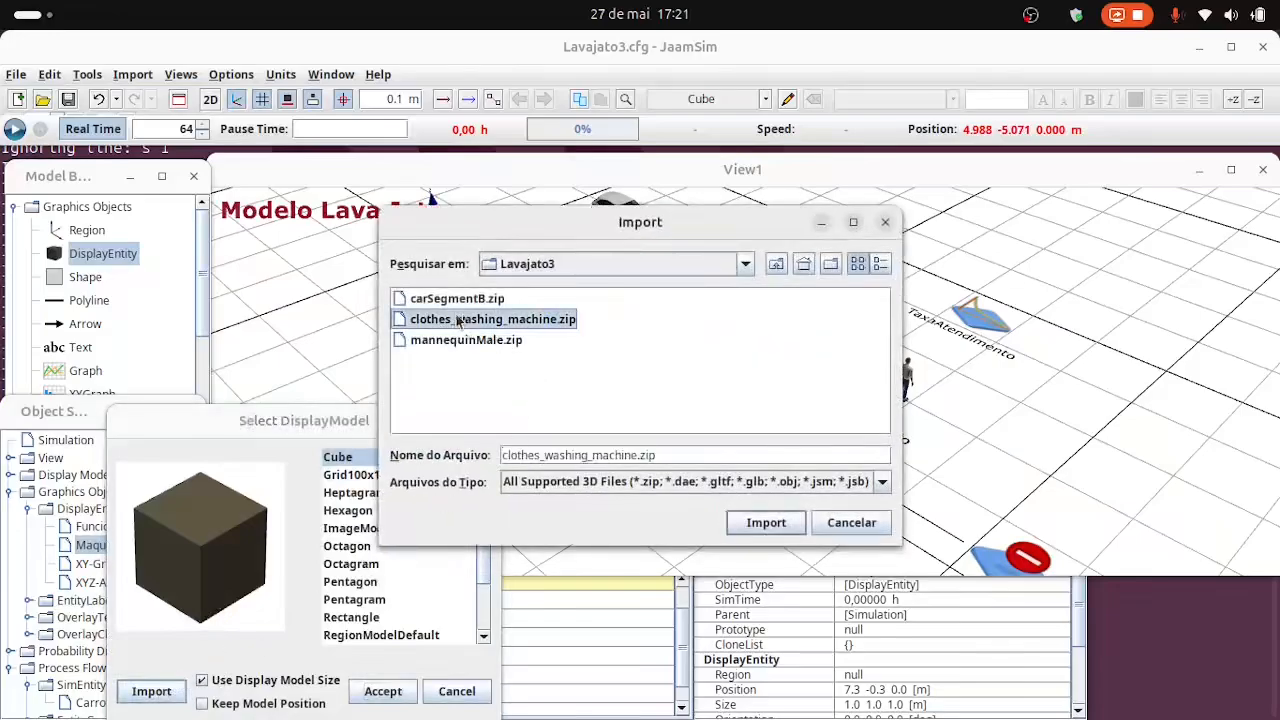
pyautogui.click(778, 526)
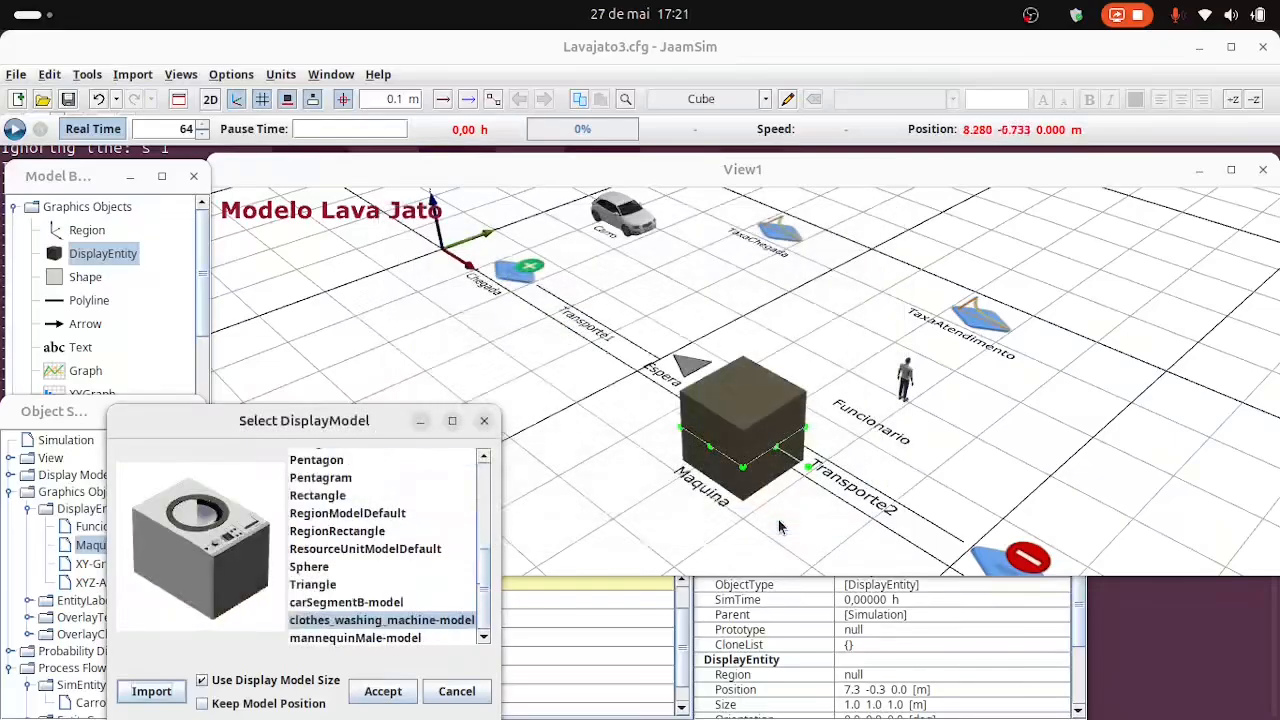
pyautogui.click(388, 694)
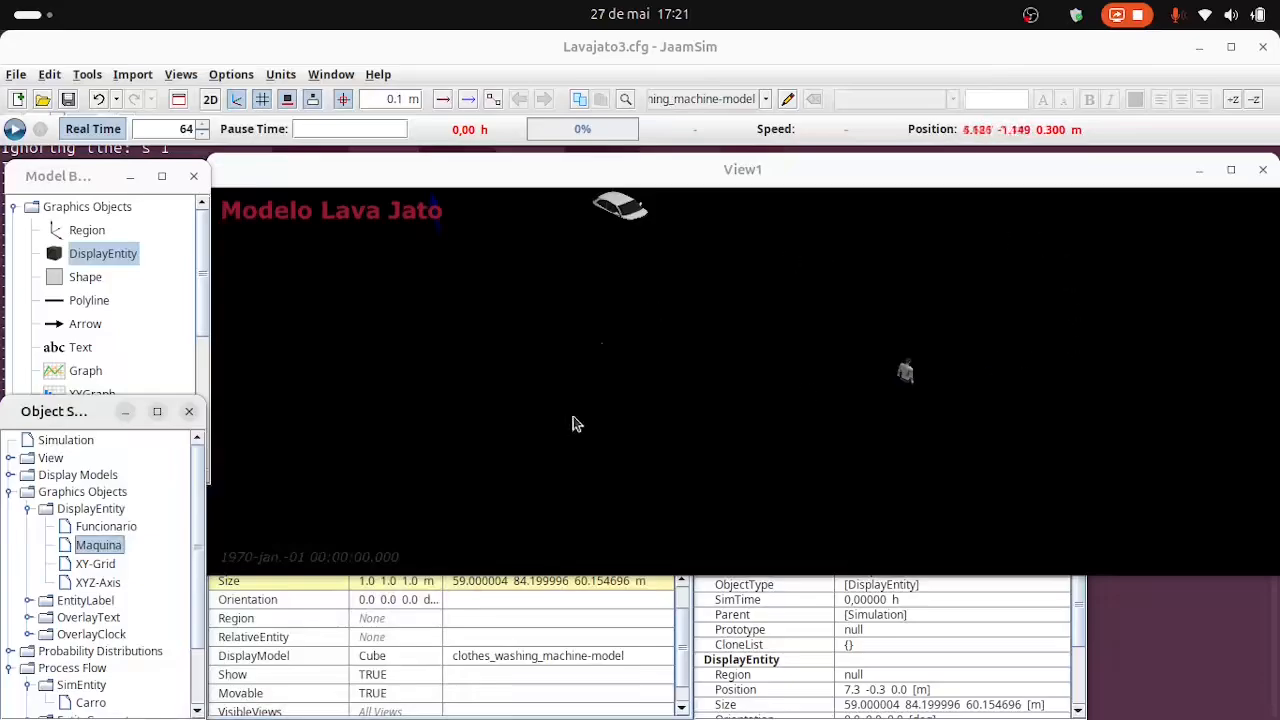
# Scale the Maquina entity down by setting its size to 0.59 0.84 0.60 m.
pyautogui.scroll(-15, 684, 431)
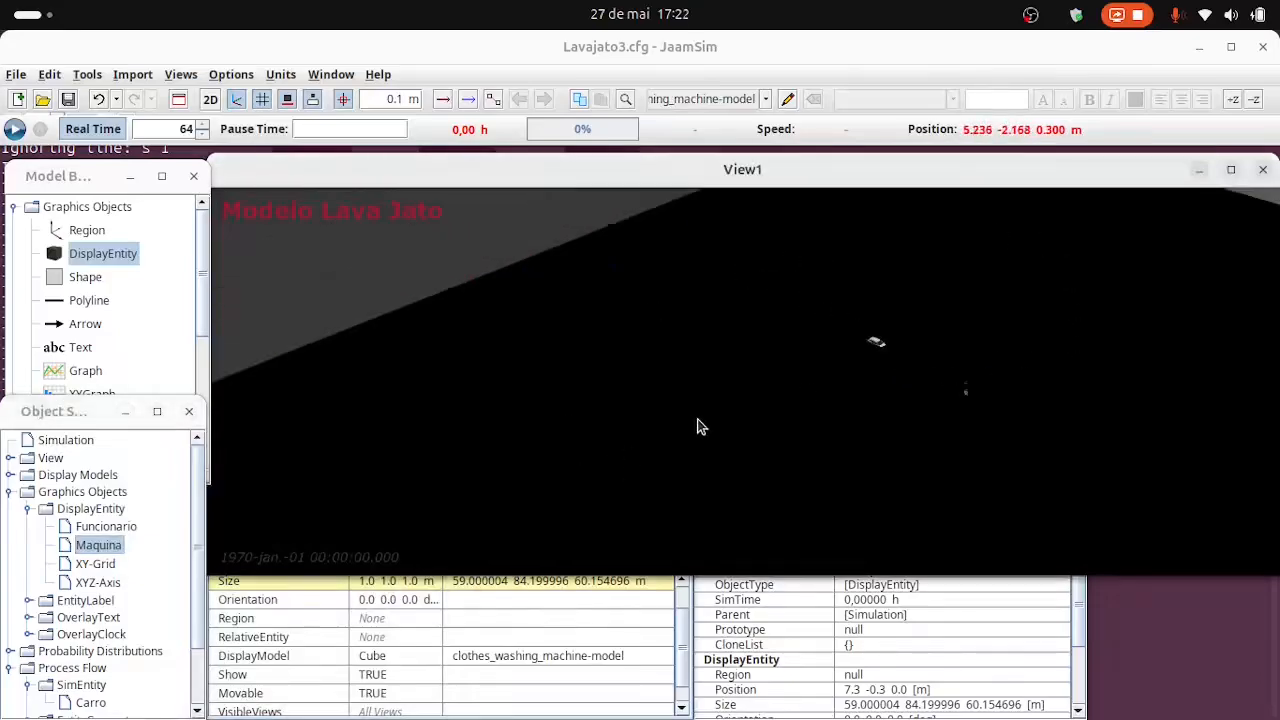
pyautogui.scroll(-6, 700, 427)
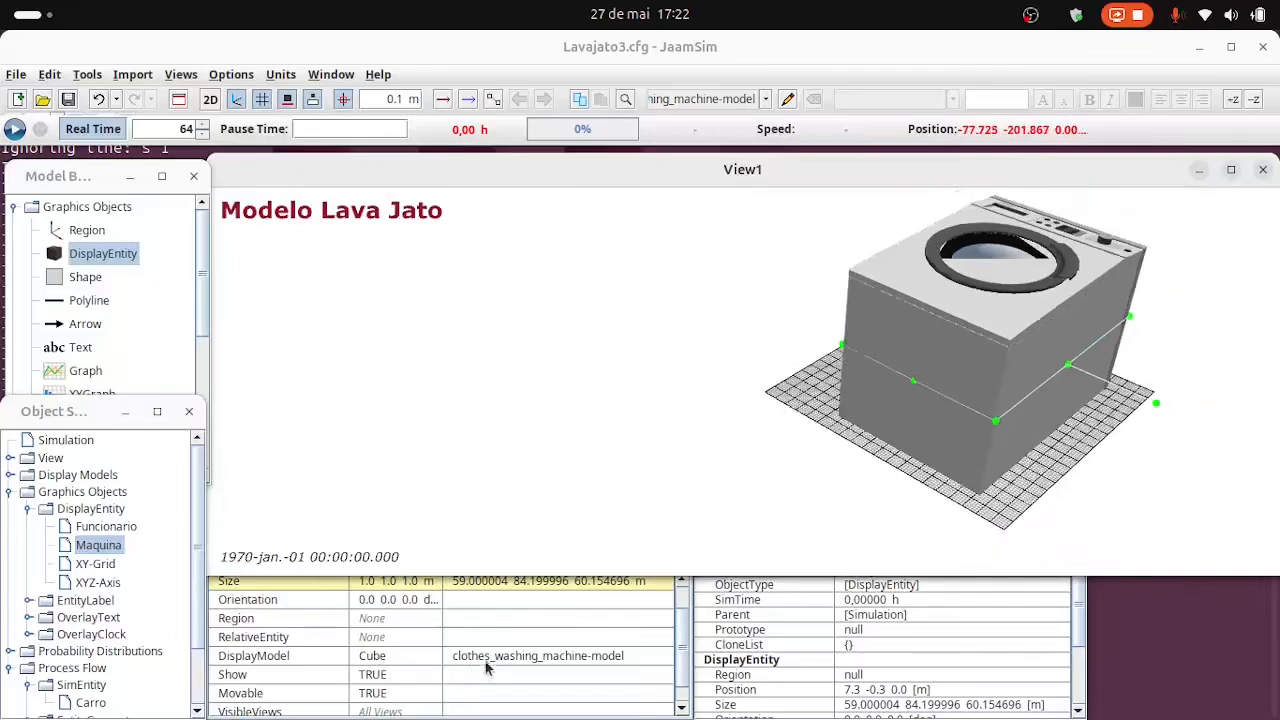
pyautogui.click(465, 597)
pyautogui.scroll(1, 463, 605)
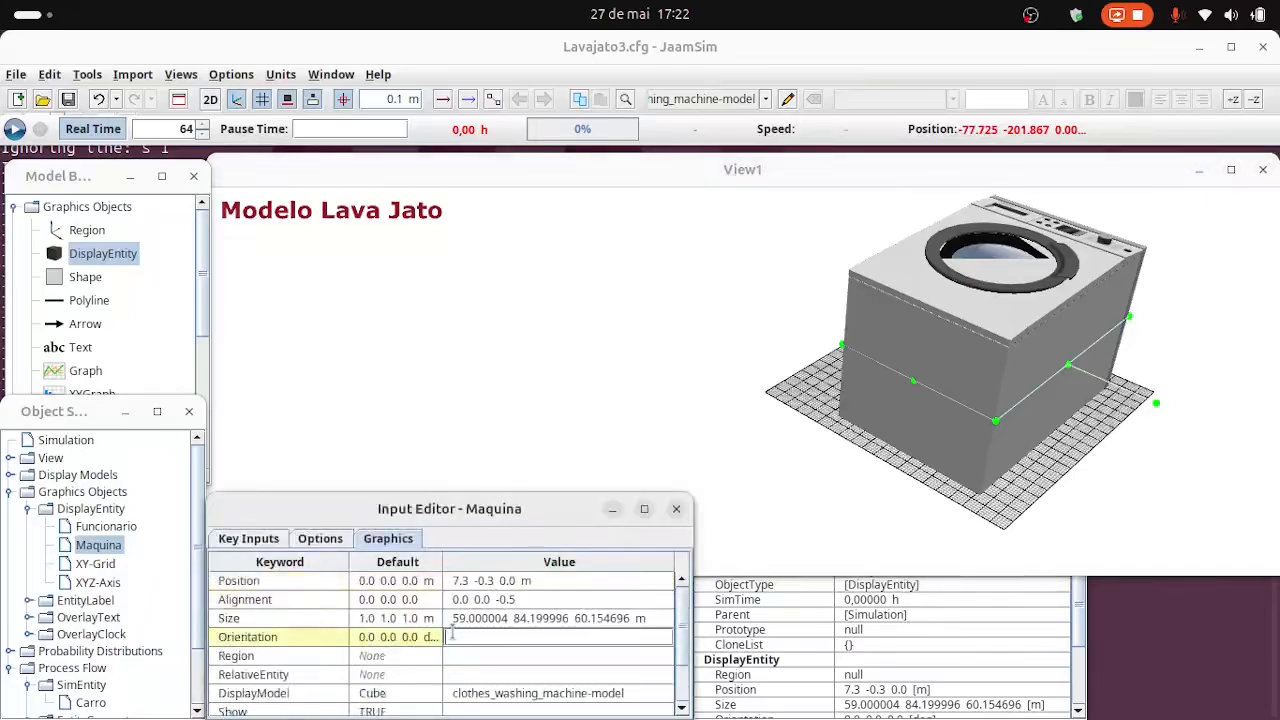
pyautogui.click(460, 619)
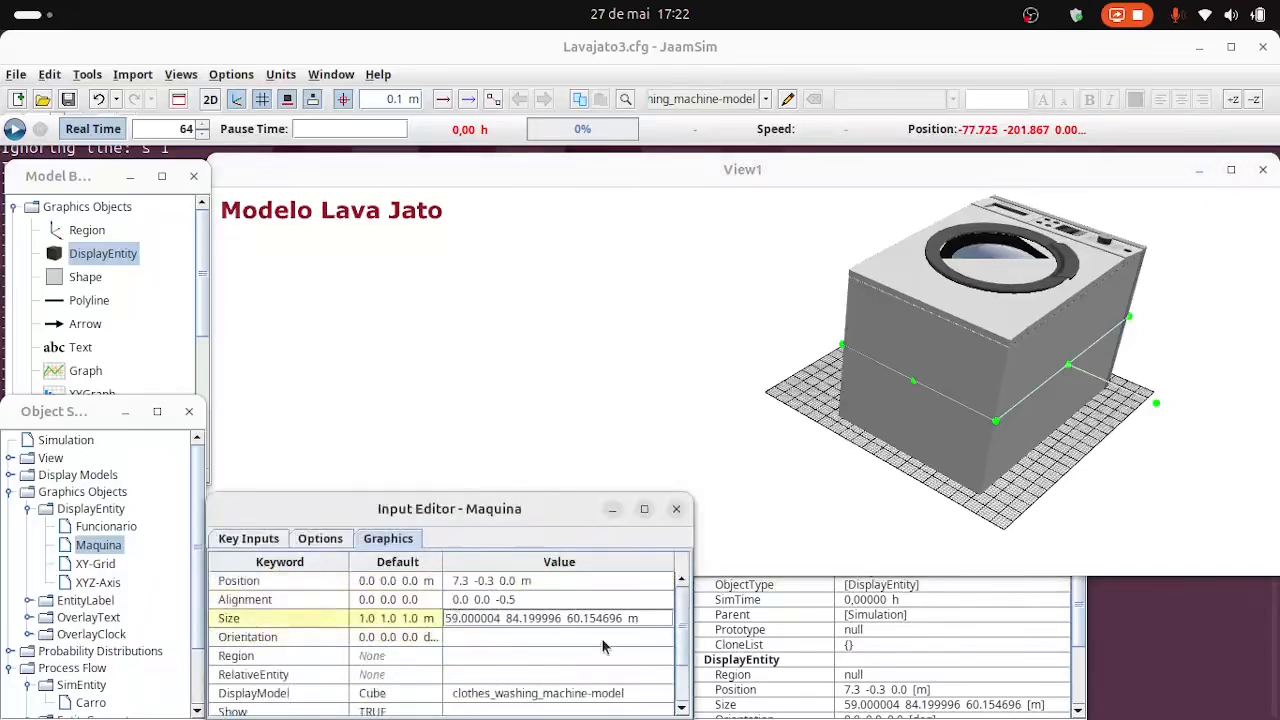
pyautogui.press('Up')
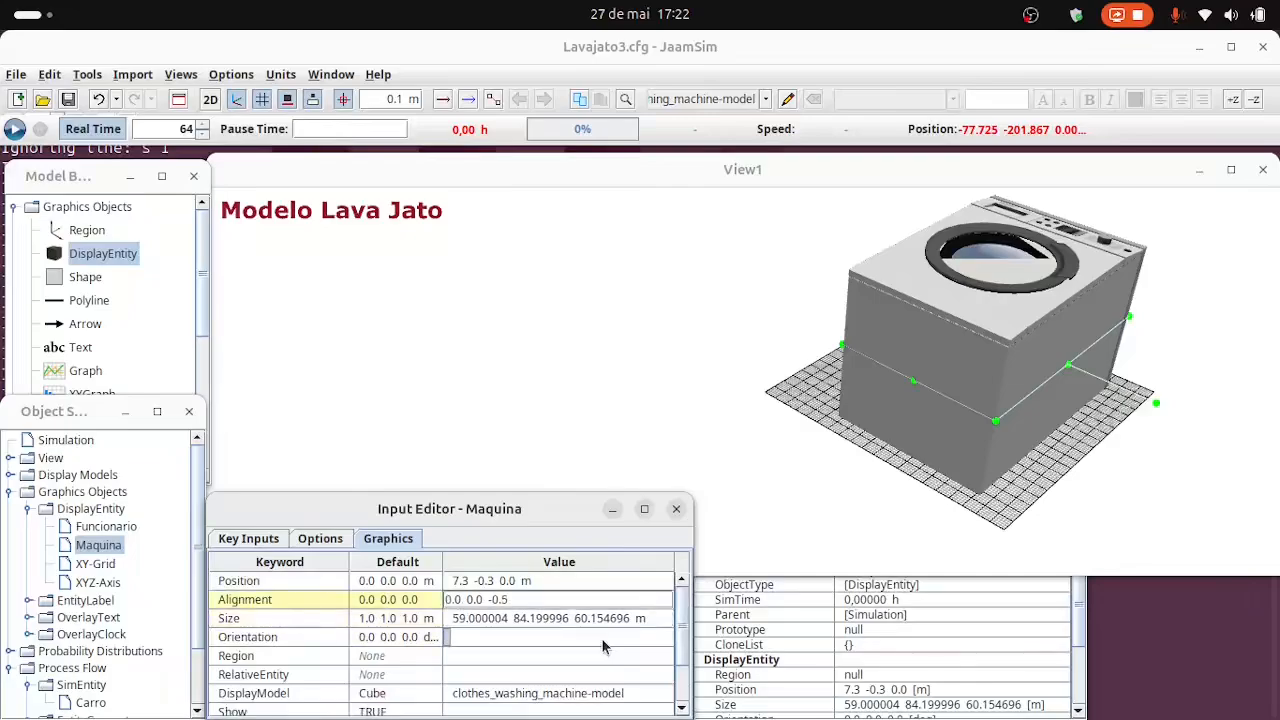
pyautogui.click(455, 620)
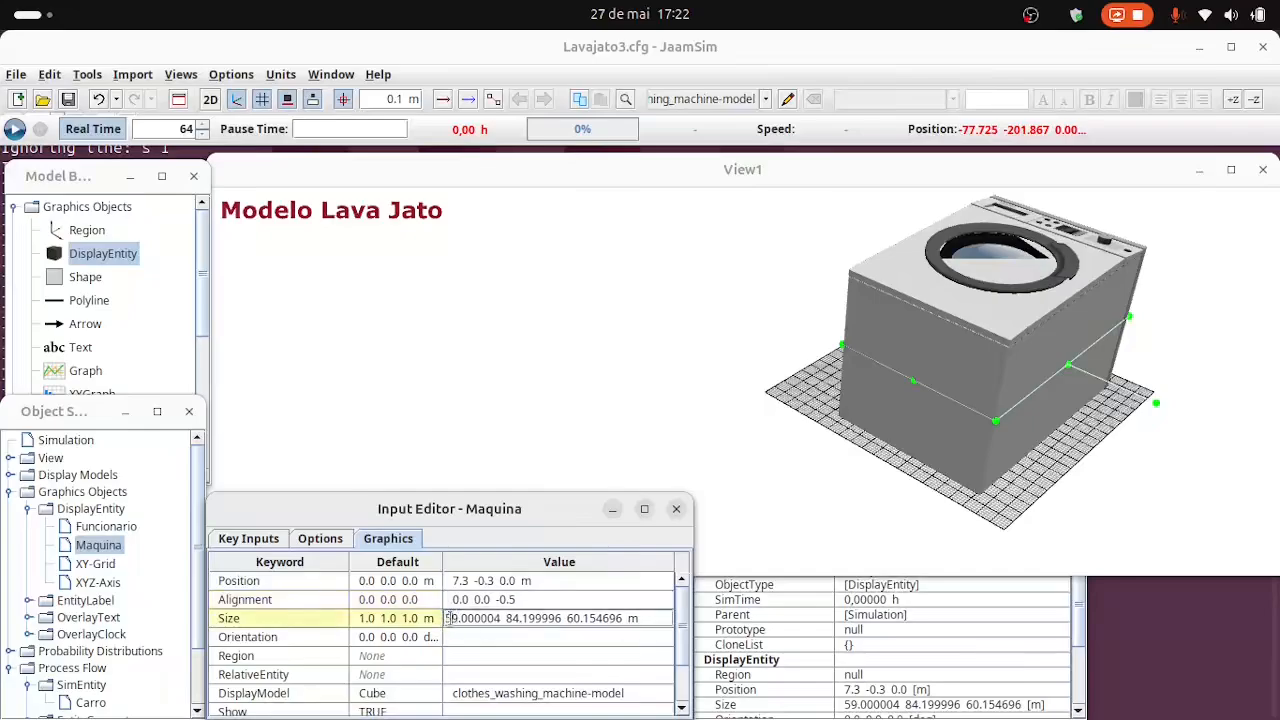
pyautogui.write('0.')
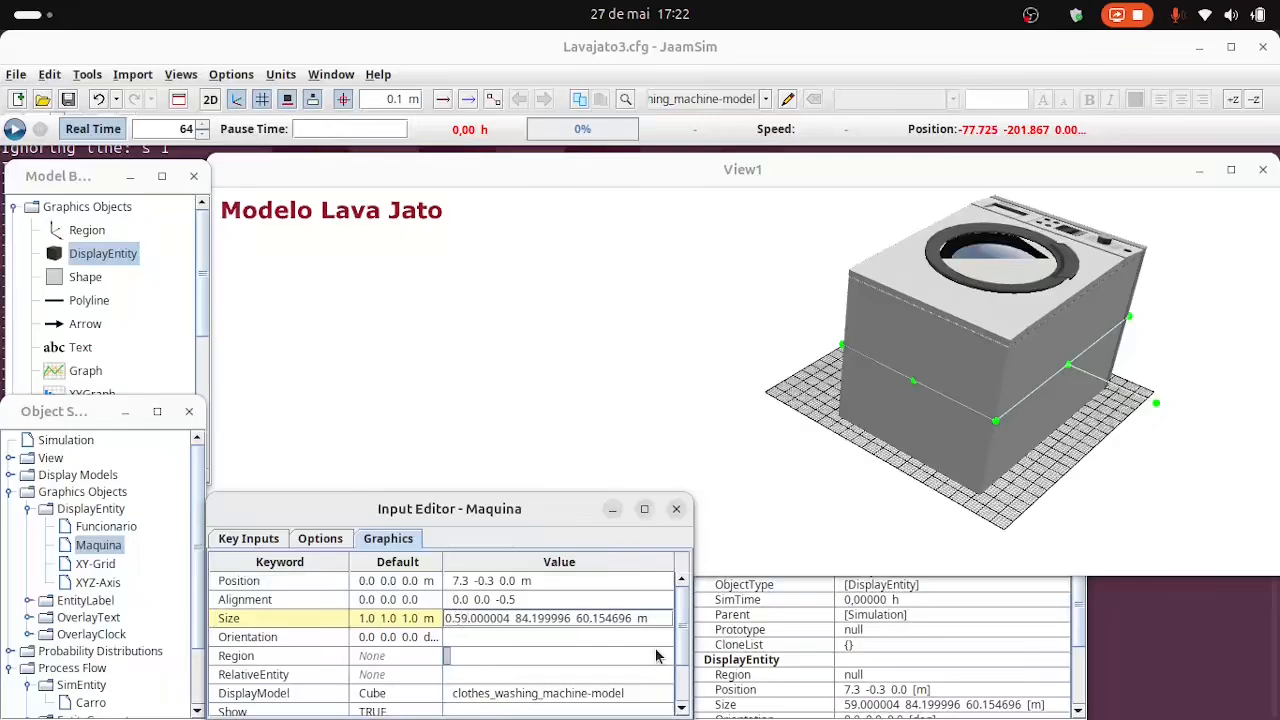
pyautogui.press('Right')
pyautogui.press('Right')
pyautogui.press('Delete')
pyautogui.press('Delete')
pyautogui.press('Delete')
pyautogui.press('Delete')
pyautogui.press('Delete')
pyautogui.press('Delete')
pyautogui.press('Delete')
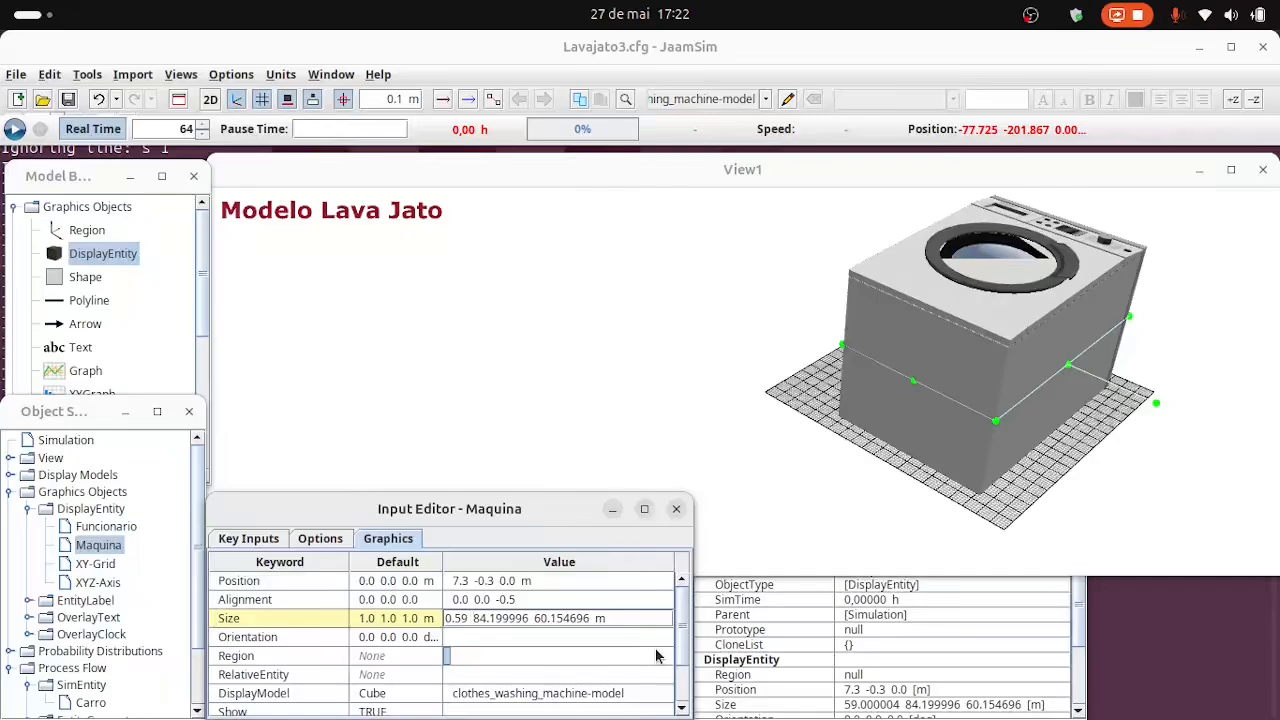
pyautogui.write('0.')
pyautogui.press('Right')
pyautogui.press('Right')
pyautogui.press('Delete')
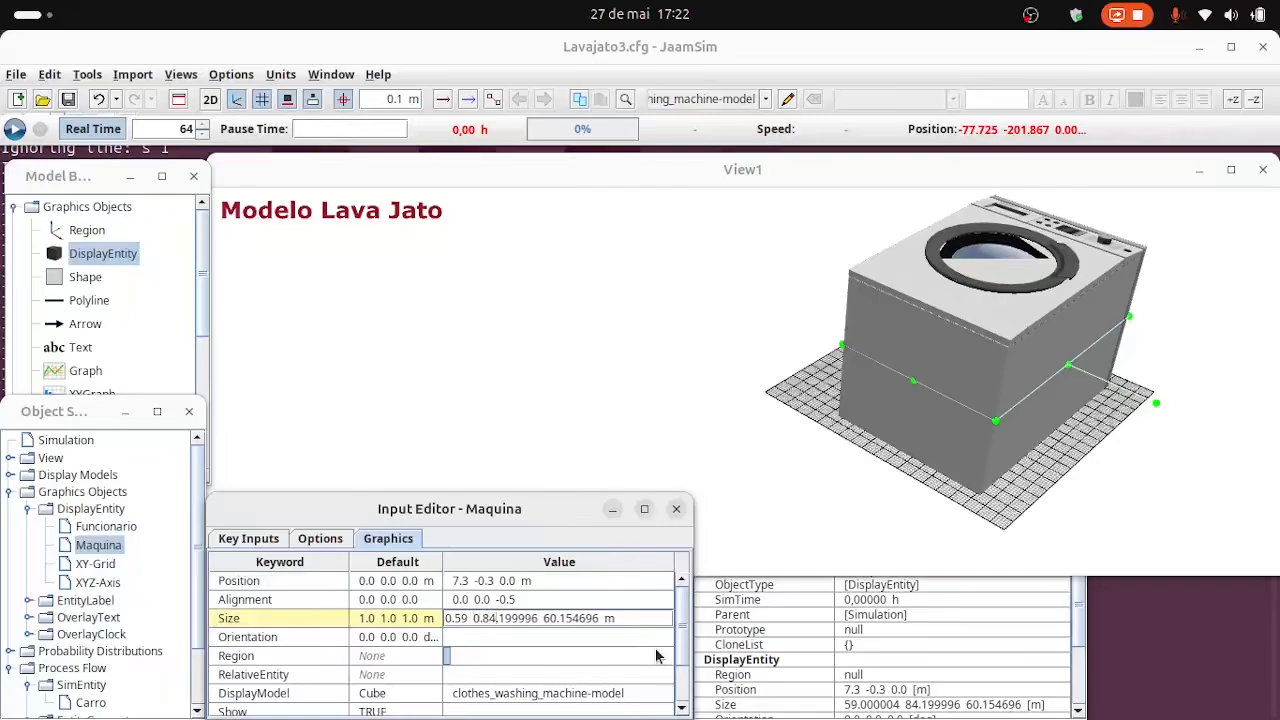
pyautogui.press('Delete')
pyautogui.press('Delete')
pyautogui.press('Delete')
pyautogui.press('Delete')
pyautogui.press('Delete')
pyautogui.press('Delete')
pyautogui.press('Right')
pyautogui.write('0.')
pyautogui.press('Right')
pyautogui.press('Right')
pyautogui.press('Delete')
pyautogui.press('Delete')
pyautogui.press('Delete')
pyautogui.press('Delete')
pyautogui.press('Delete')
pyautogui.press('Delete')
pyautogui.press('Delete')
pyautogui.press('Return')
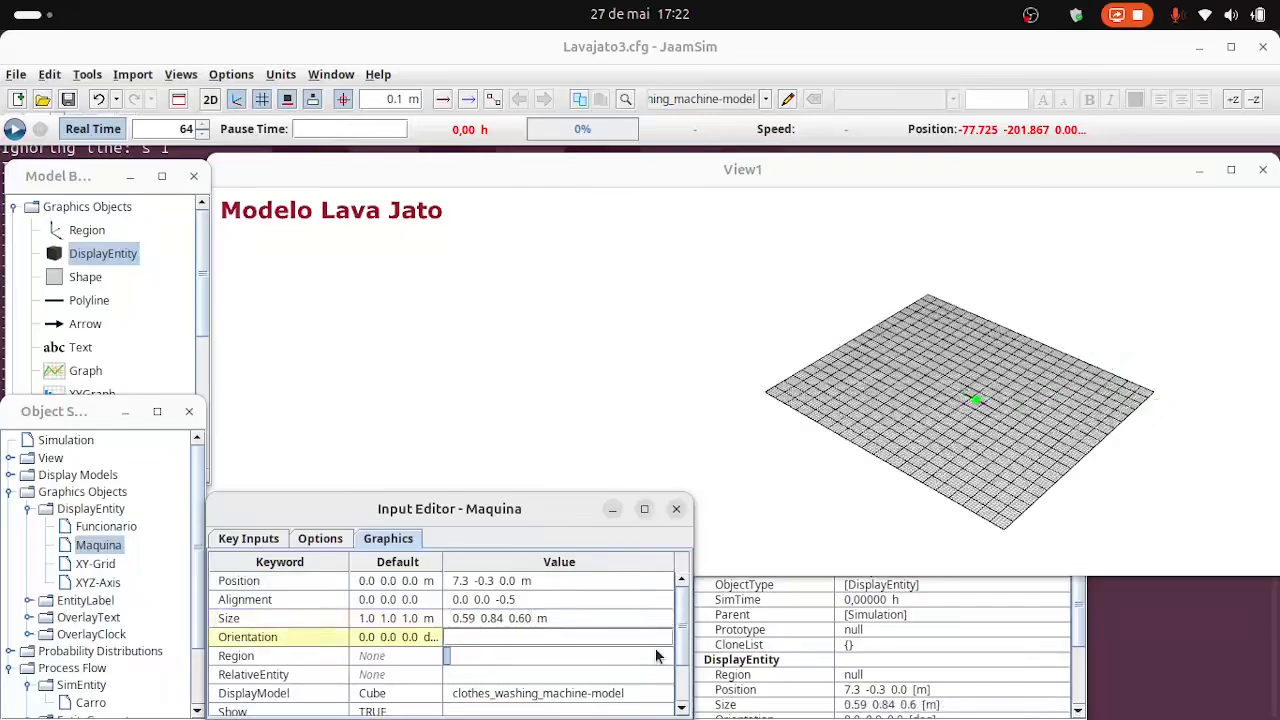
# Stand the washing machine upright by setting the Maquina entity's orientation to 90 0 0 deg.
pyautogui.scroll(6, 965, 425)
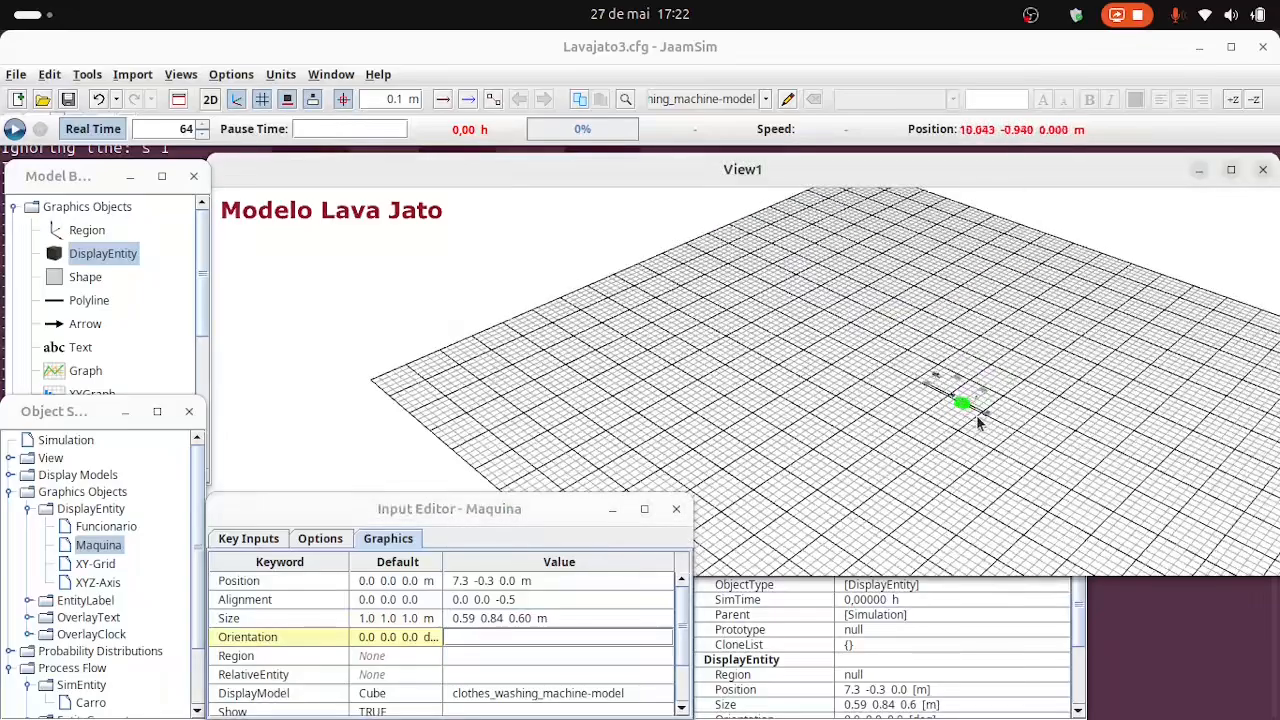
pyautogui.scroll(8, 930, 430)
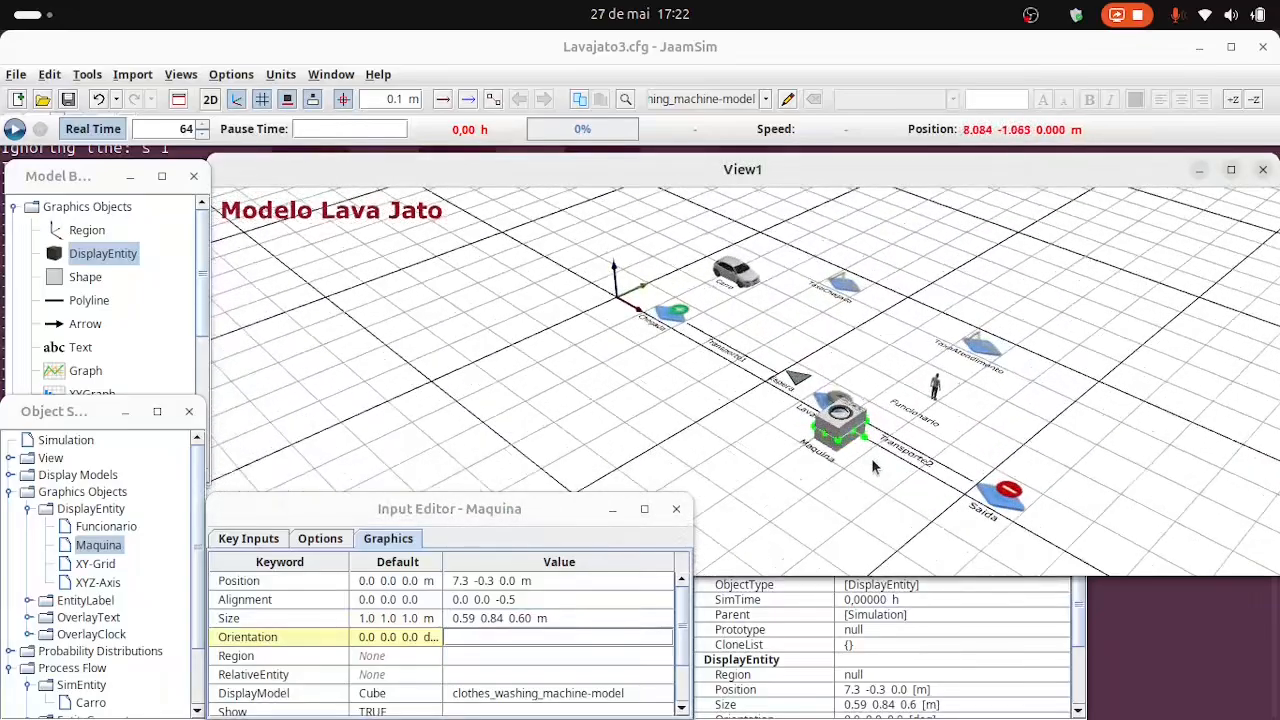
pyautogui.scroll(1, 872, 466)
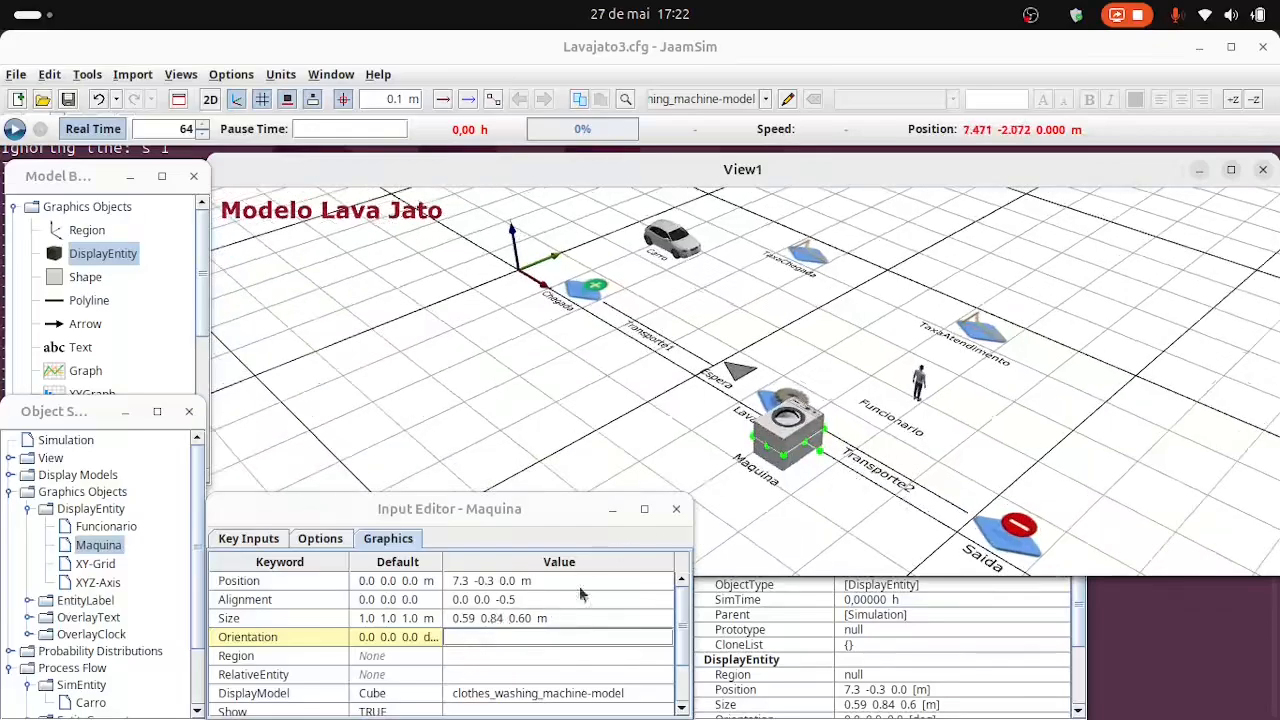
pyautogui.click(840, 521)
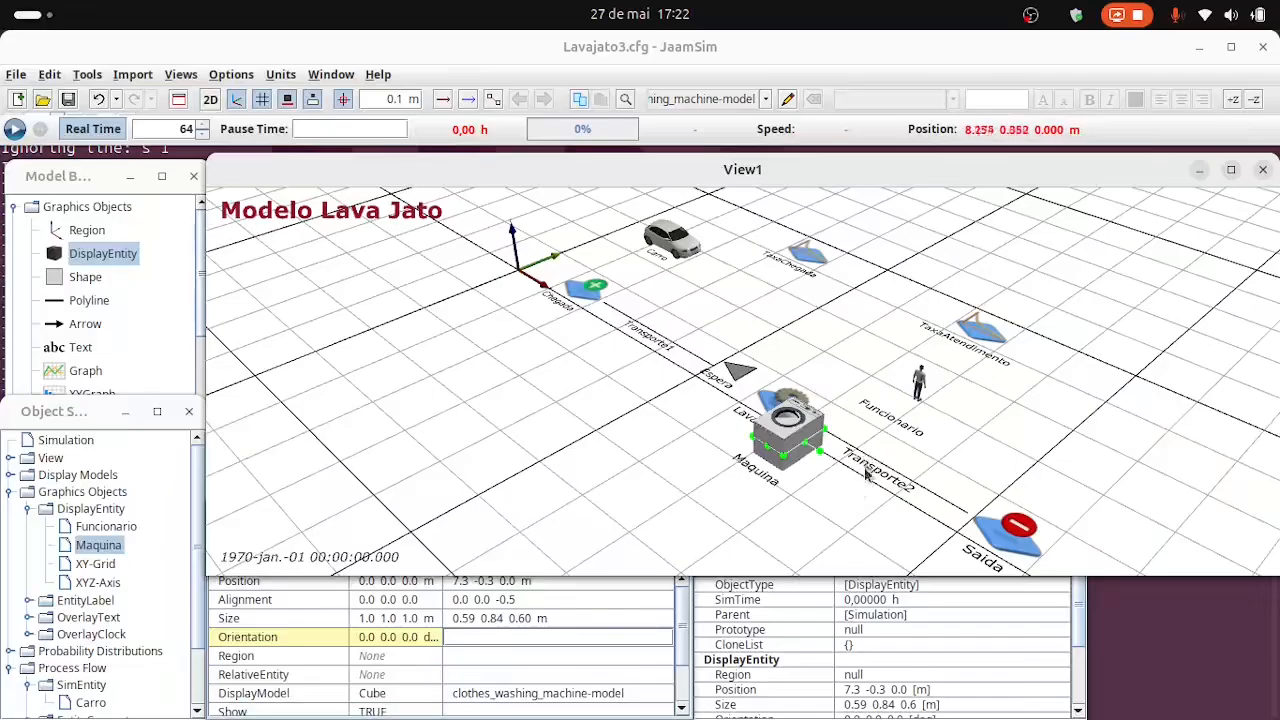
pyautogui.moveTo(857, 491); pyautogui.dragTo(903, 500, button='right')
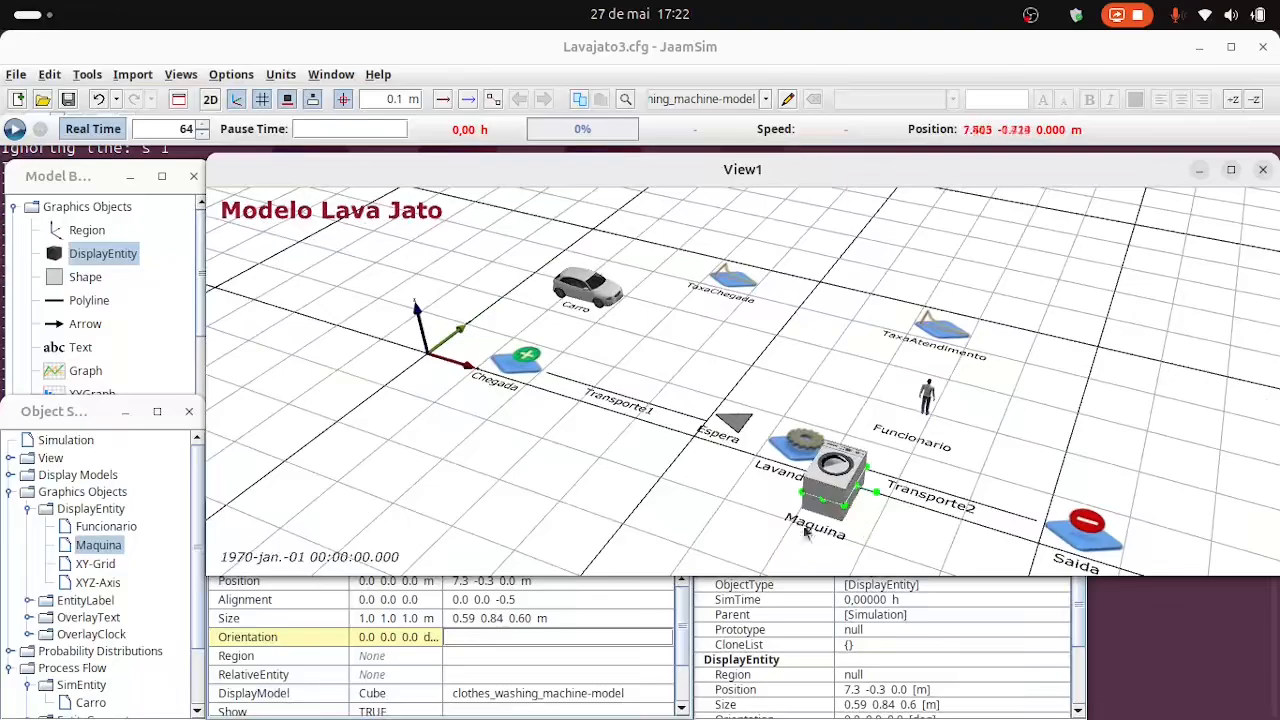
pyautogui.click(497, 642)
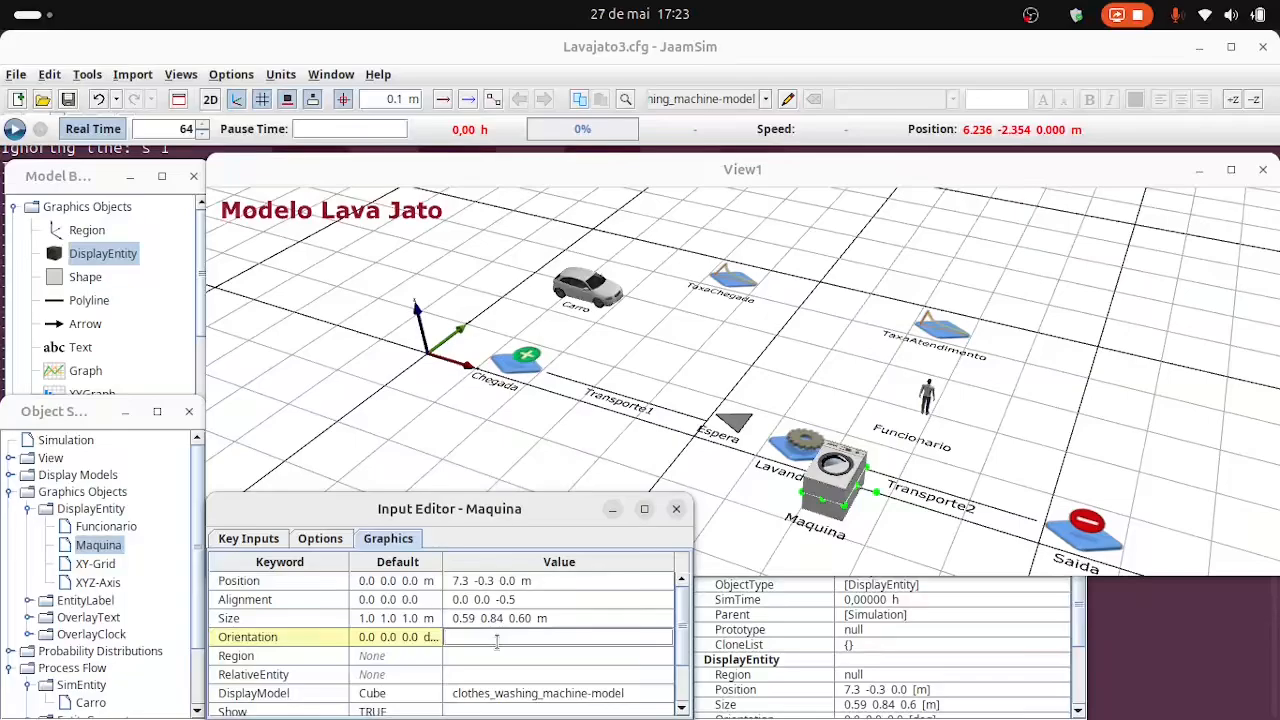
pyautogui.write('90 0')
pyautogui.write('0 deg')
pyautogui.click(497, 648)
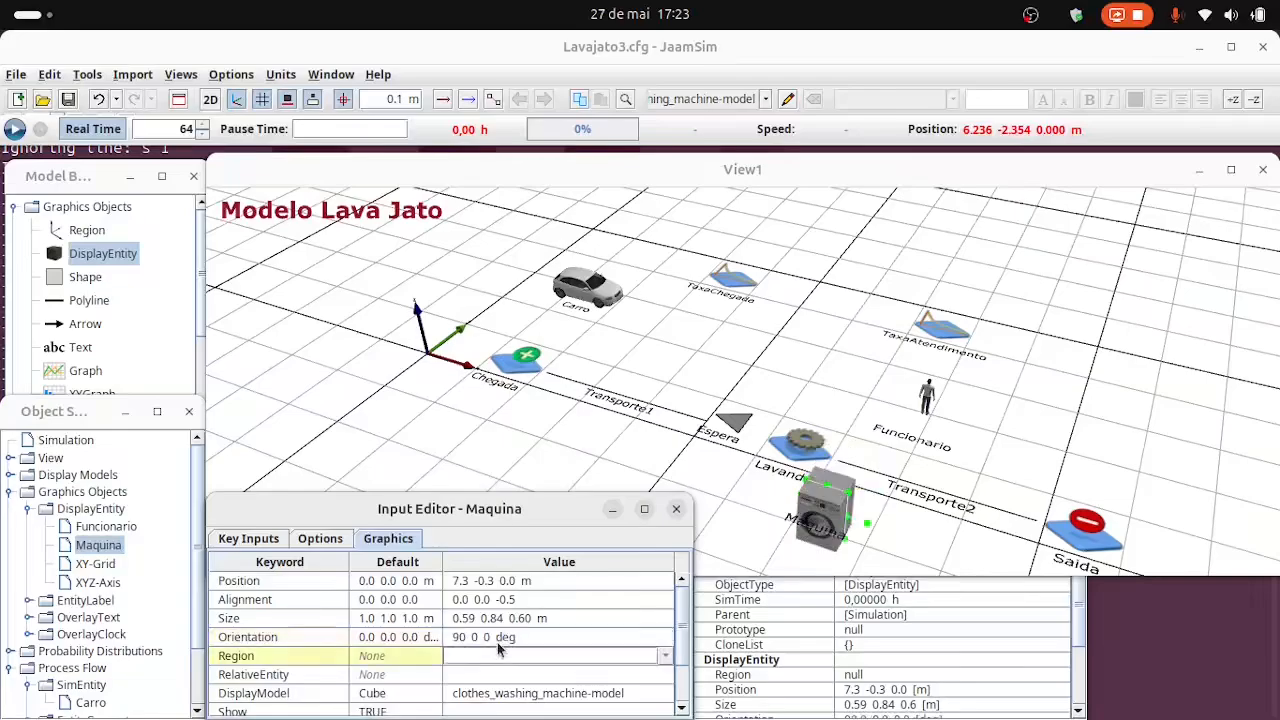
# Turn the washing machine about its vertical axis by setting Maquina's orientation to 90 0 90 deg.
pyautogui.click(480, 638)
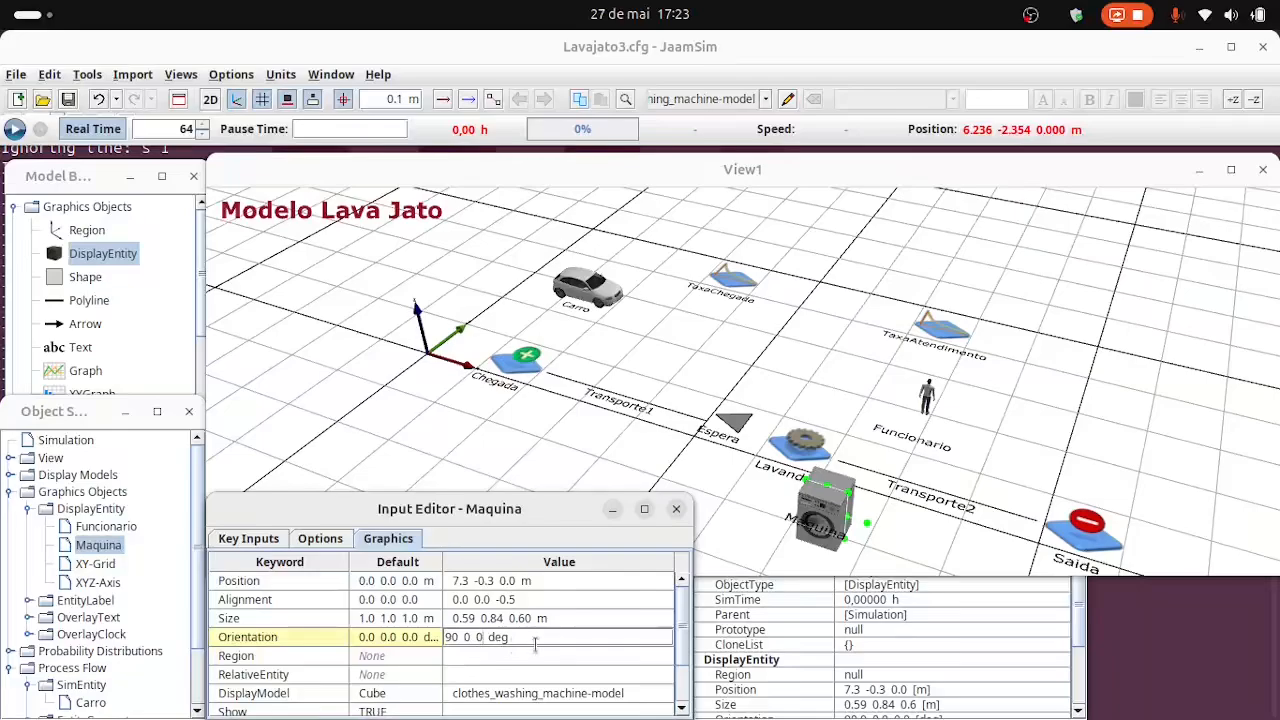
pyautogui.write('9')
pyautogui.click(537, 653)
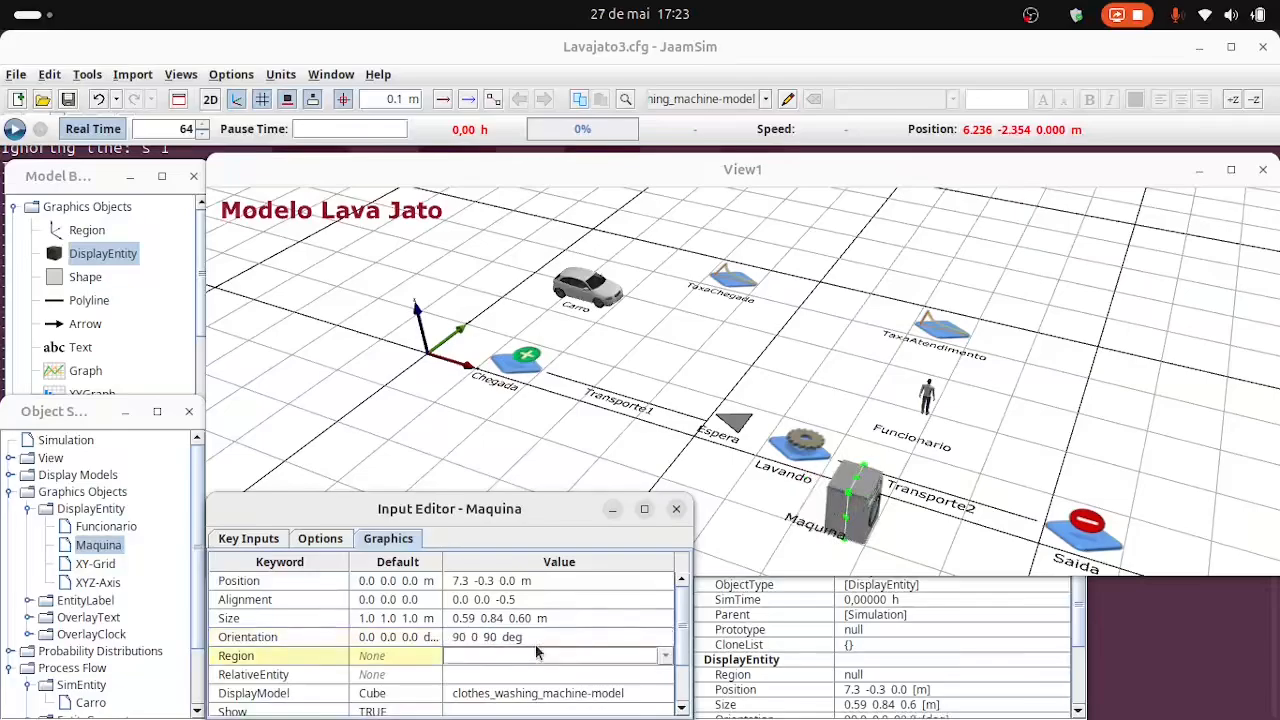
# Turn the washing machine to face the opposite way by setting Maquina's orientation to 90 0 -90 deg.
pyautogui.click(505, 637)
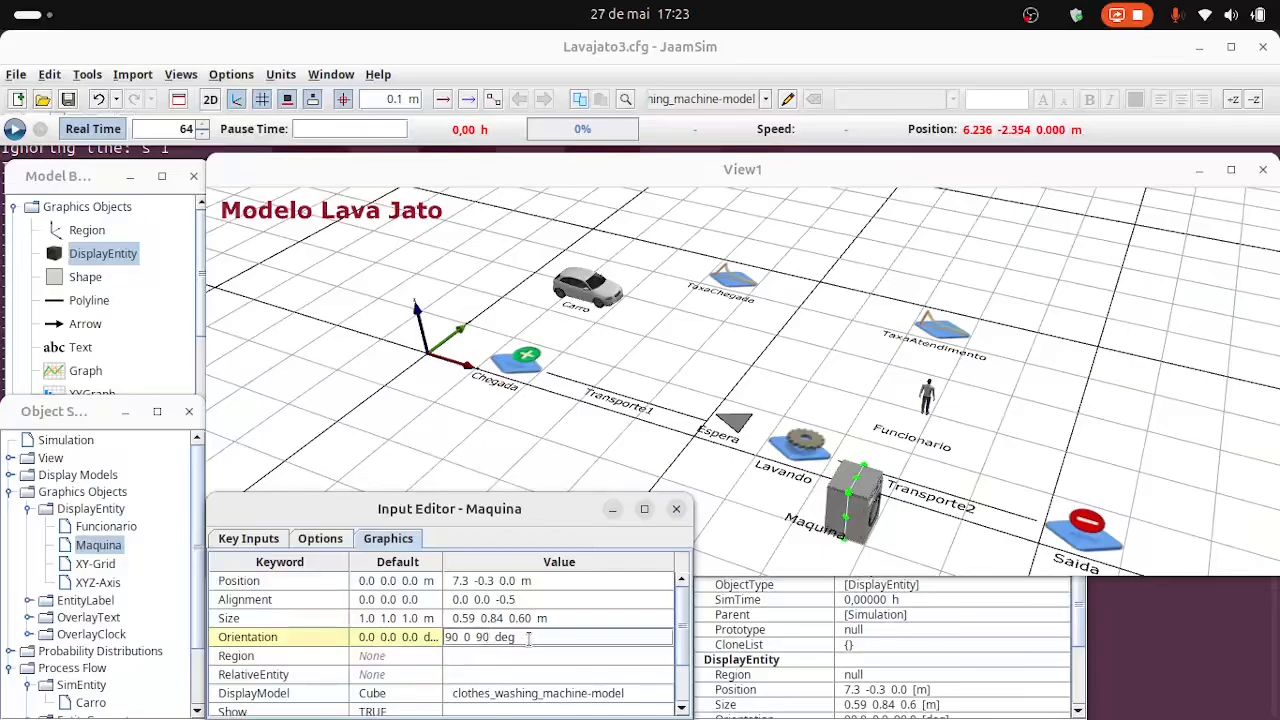
pyautogui.click(475, 641)
pyautogui.write('-')
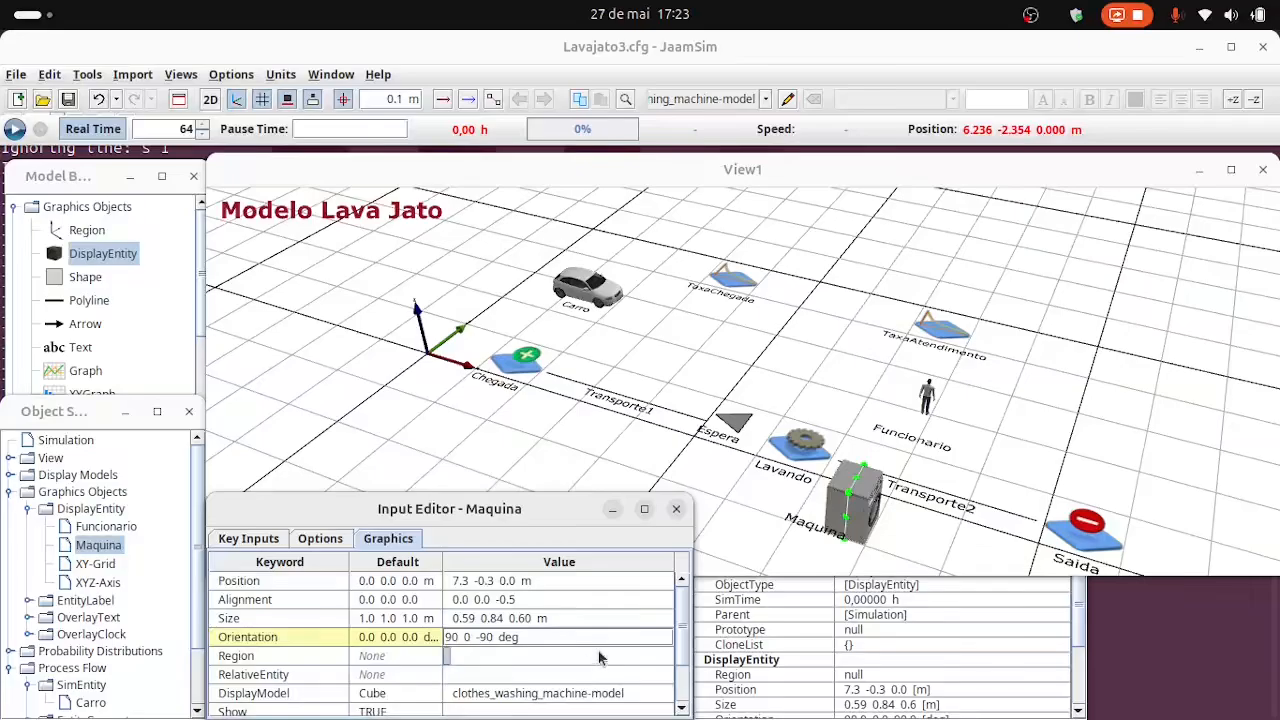
pyautogui.press('Return')
# Rest the washing machine's base on the floor by setting the Maquina entity's alignment to 0.0 -0.5 0.0.
pyautogui.moveTo(872, 571); pyautogui.dragTo(849, 477, button='right')
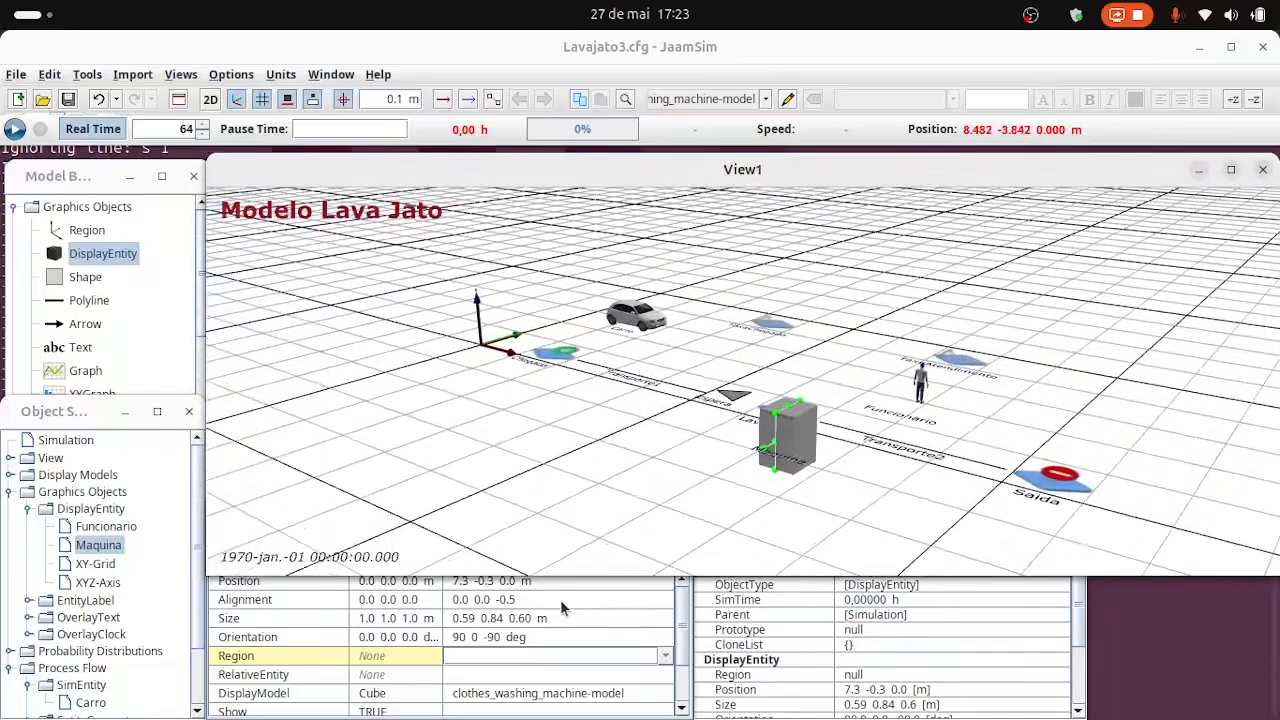
pyautogui.click(519, 604)
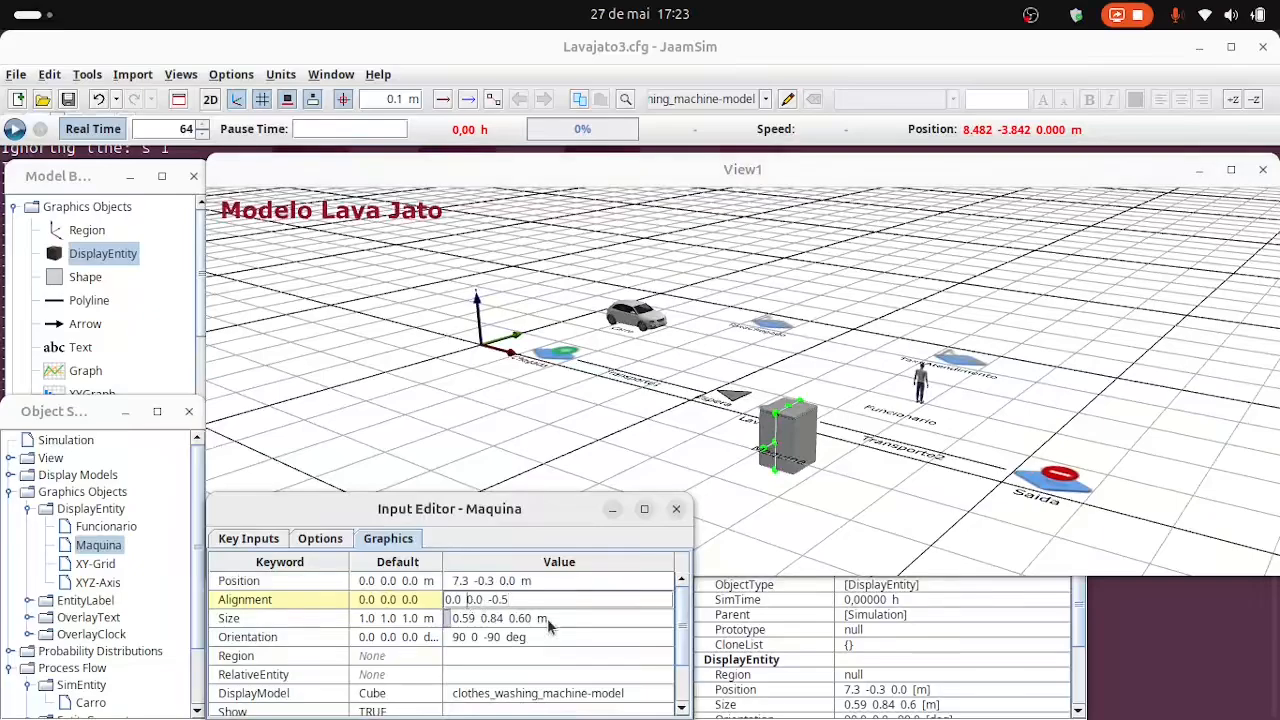
pyautogui.write('-')
pyautogui.hotkey('shift', 'Right')
pyautogui.hotkey('shift', 'Right')
pyautogui.hotkey('shift', 'Right')
pyautogui.write('0.5')
pyautogui.press('Right')
pyautogui.press('Delete')
pyautogui.press('Right')
pyautogui.press('Right')
pyautogui.hotkey('shift', 'Right')
pyautogui.write('0')
pyautogui.click(547, 618)
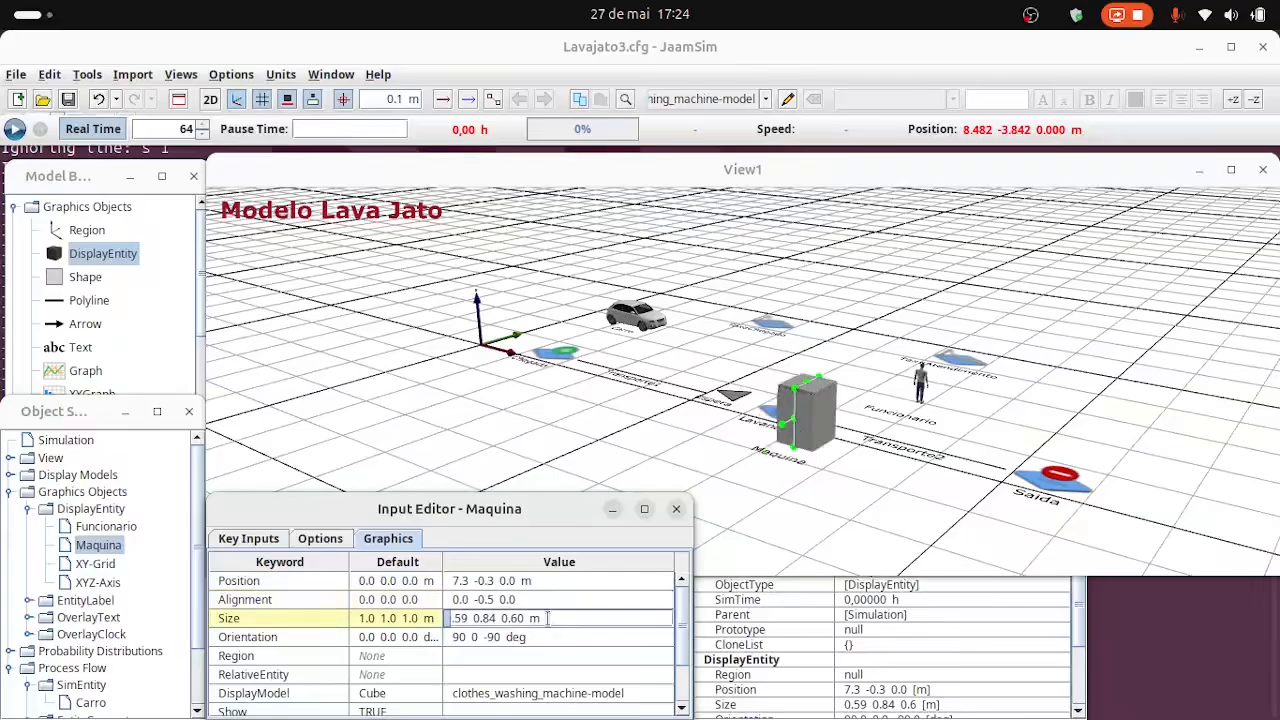
# In the 2D view, shift the washing machine up beside the Lavando server to position 7.3 0.5 0.0 m.
pyautogui.moveTo(830, 515); pyautogui.dragTo(790, 470)
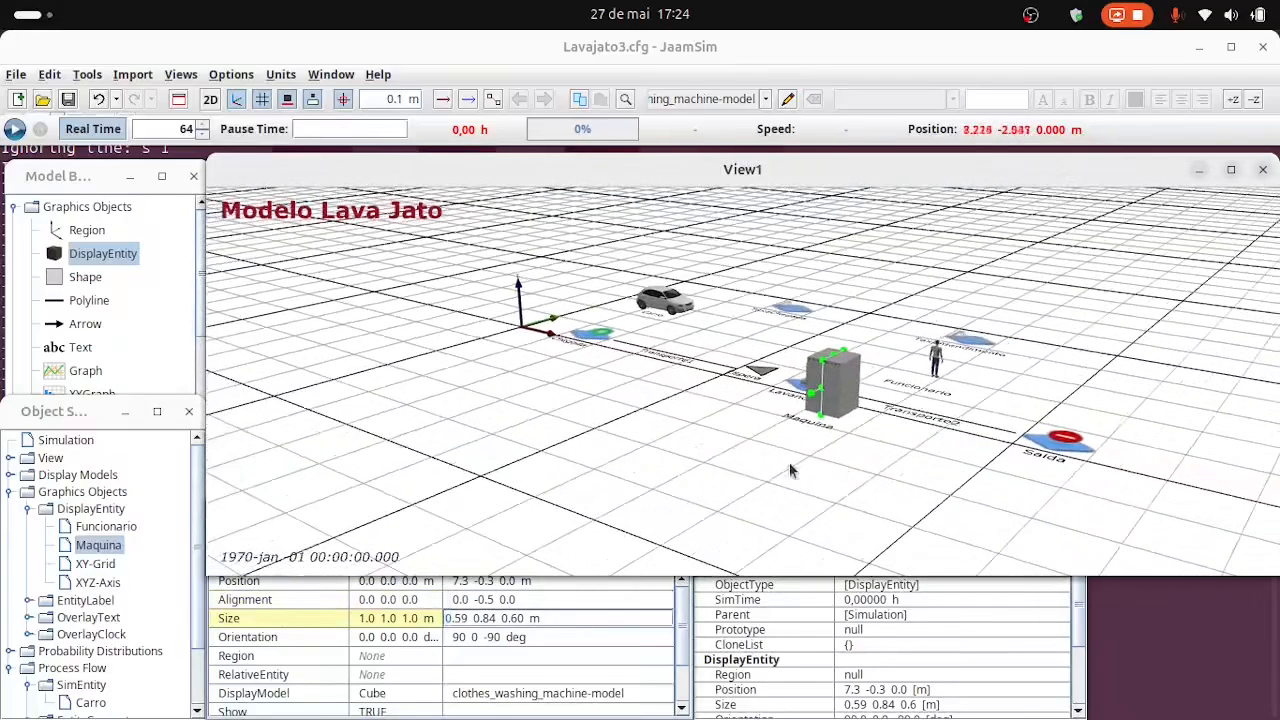
pyautogui.moveTo(706, 482); pyautogui.dragTo(868, 496, button='right')
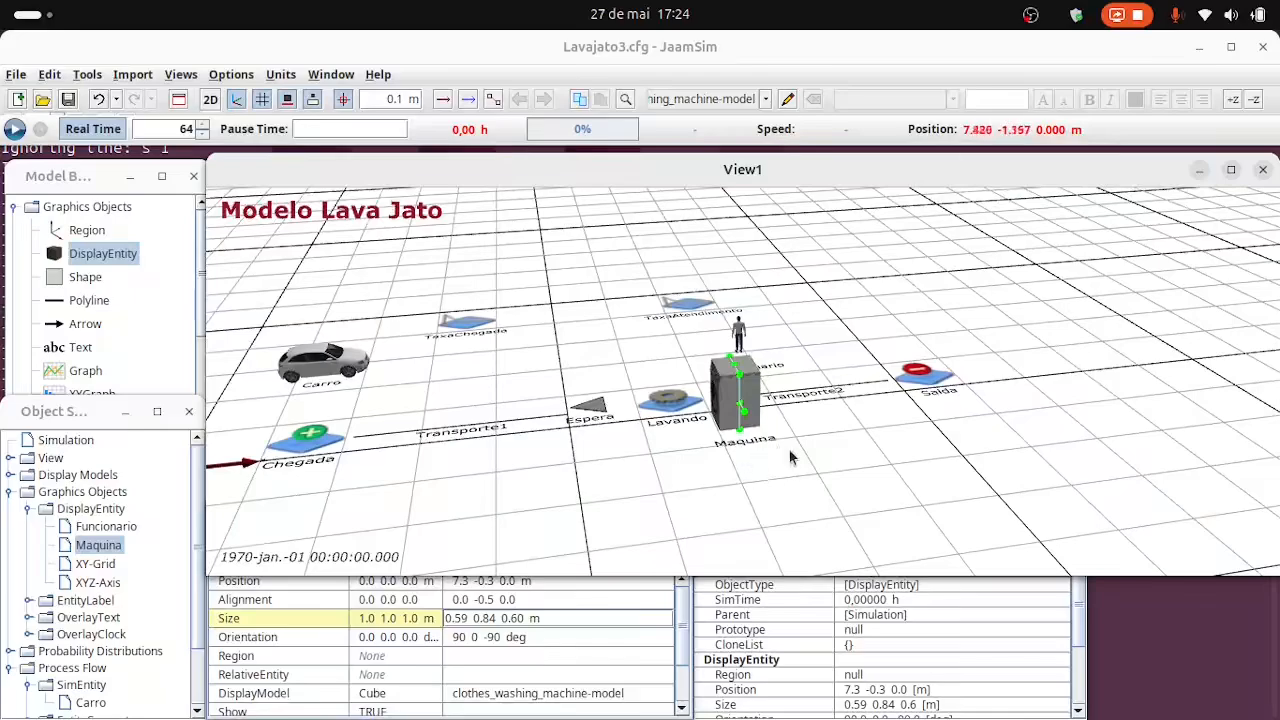
pyautogui.click(210, 99)
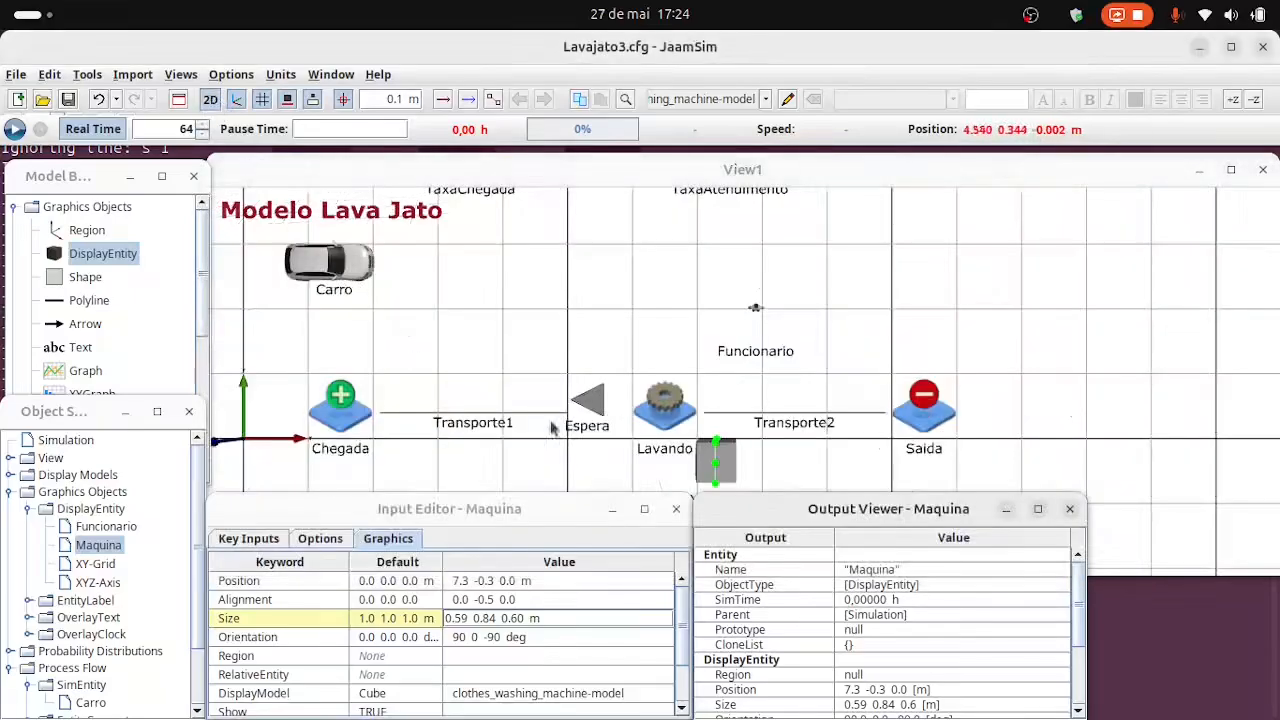
pyautogui.click(722, 470)
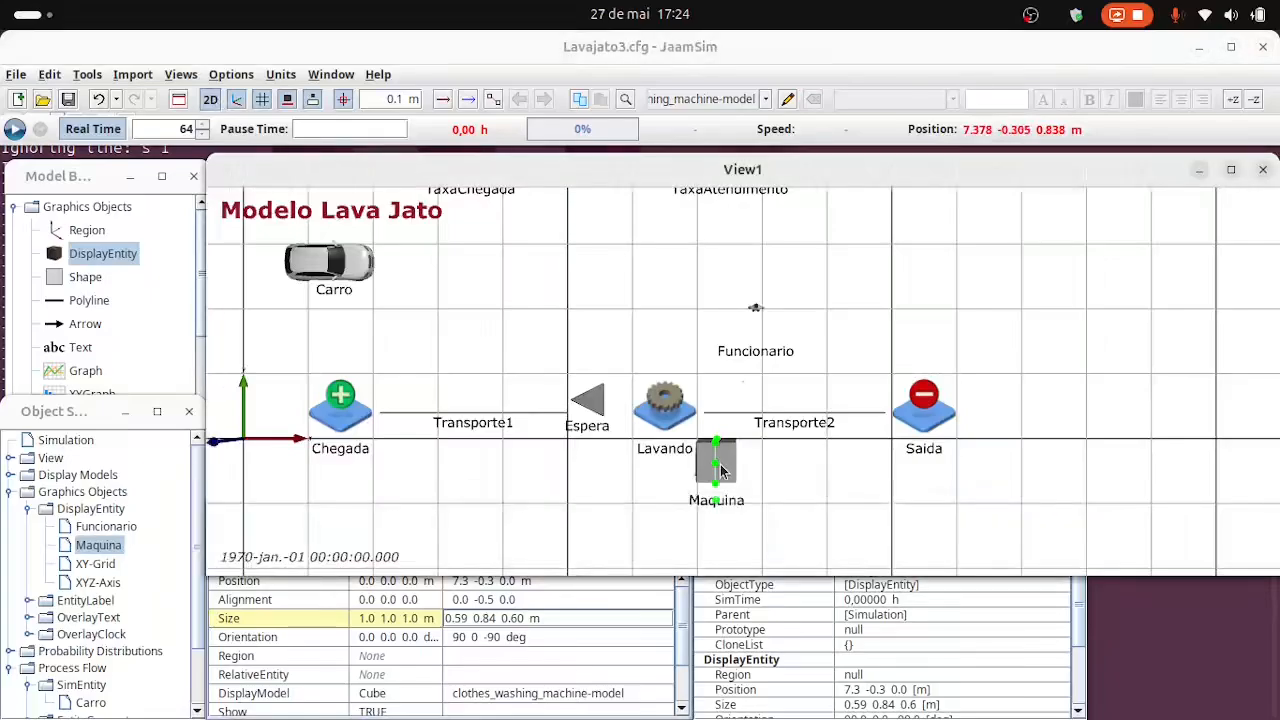
pyautogui.press('Up')
pyautogui.press('Up')
pyautogui.press('Up')
pyautogui.press('Up')
pyautogui.press('Up')
pyautogui.press('Up')
pyautogui.press('Up')
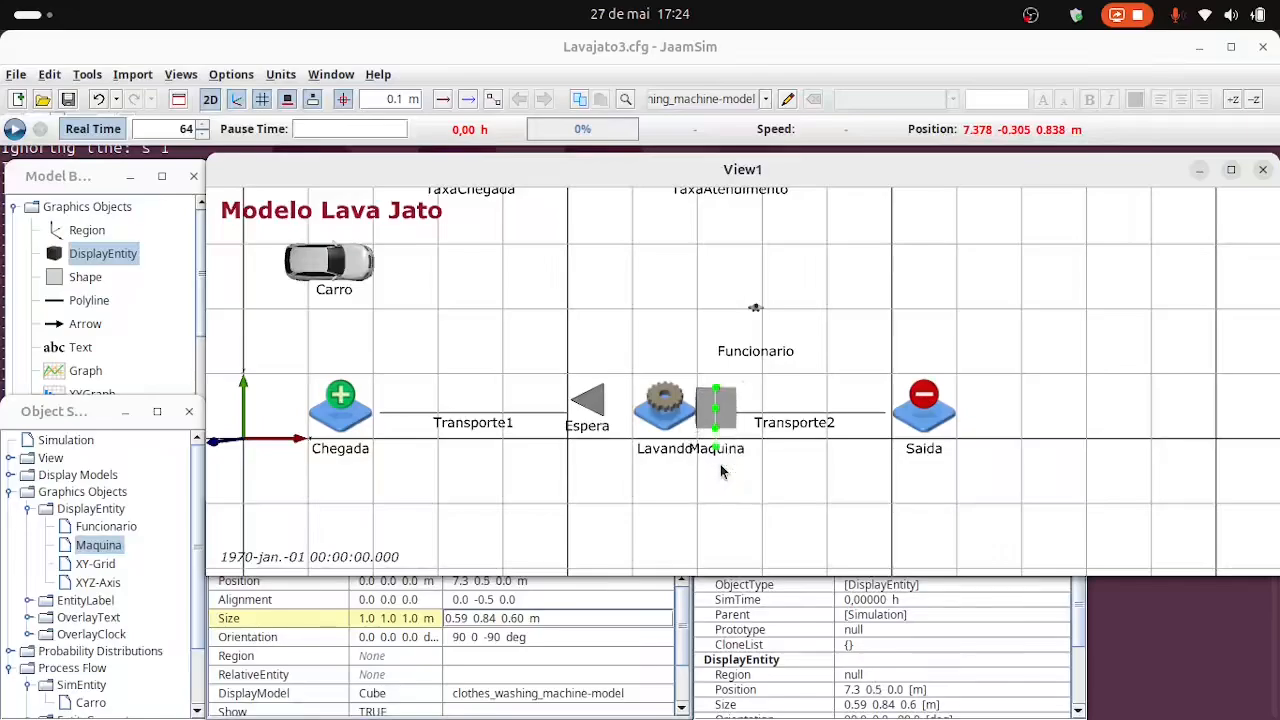
# Back in the 3D view, move the Funcionario worker in front of the Lavando server, at about 6.5 -0.2 0.0 m.
pyautogui.click(756, 310)
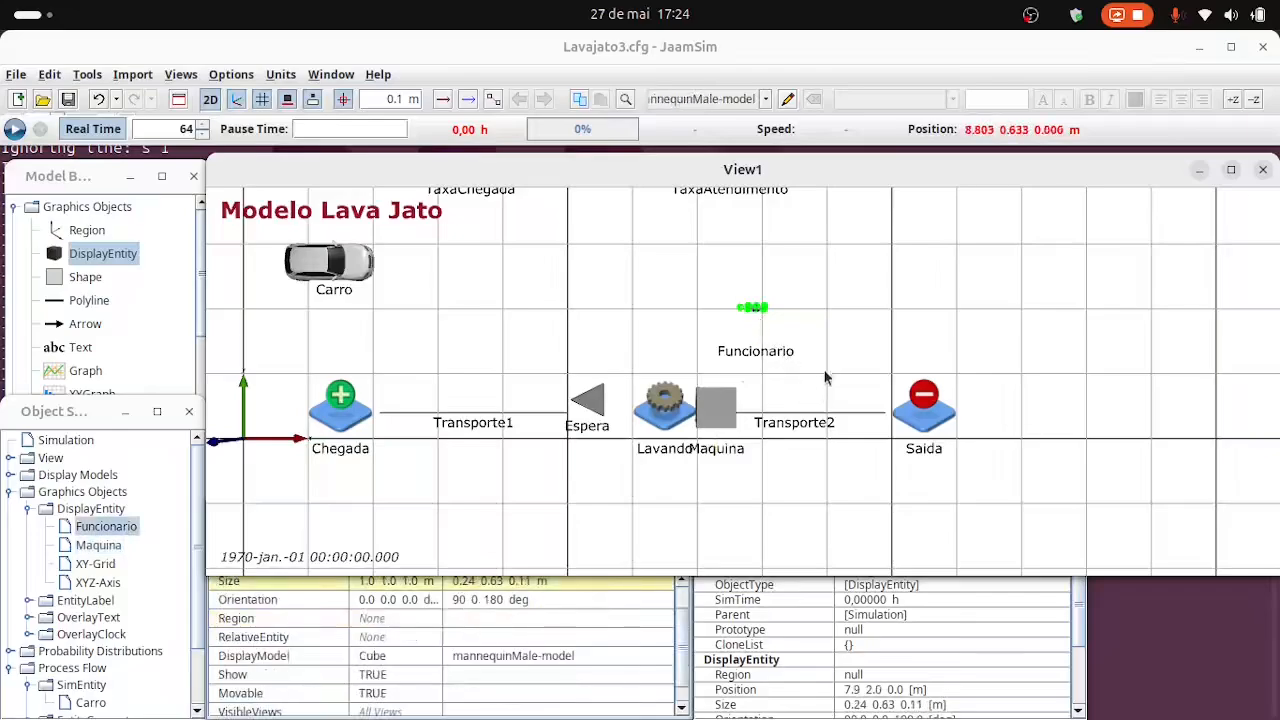
pyautogui.click(801, 536)
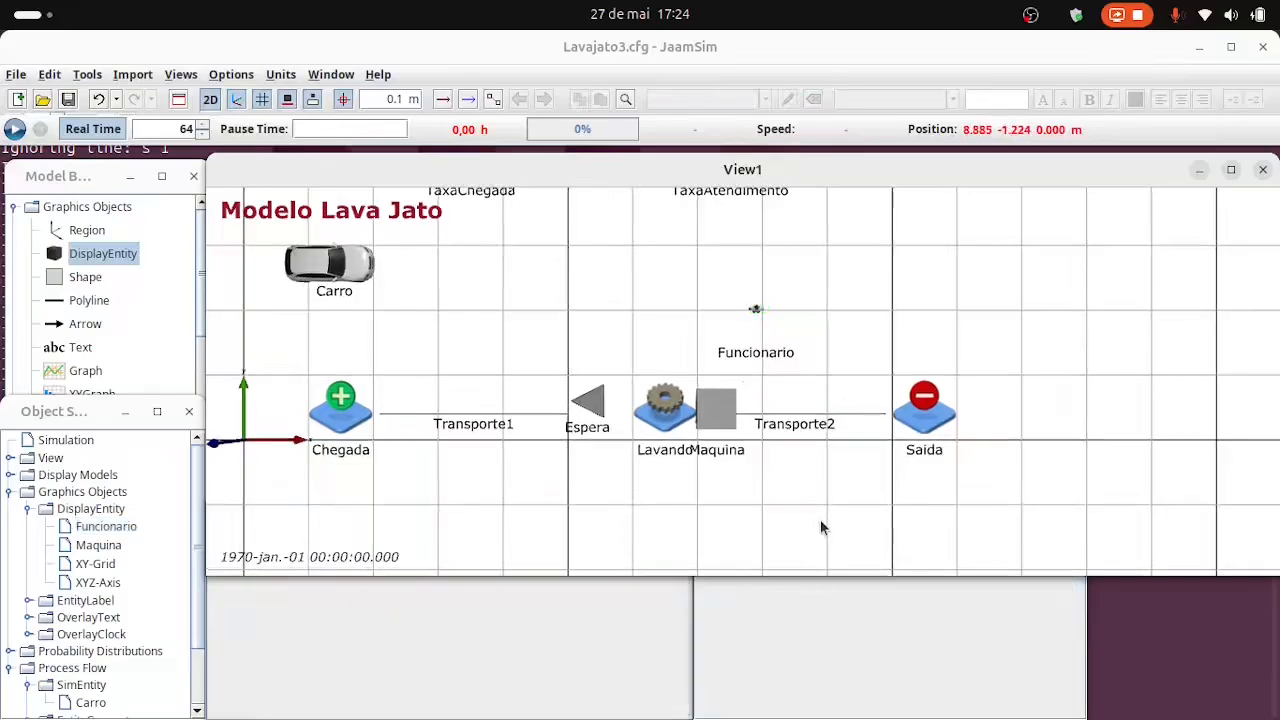
pyautogui.rightClick(924, 405)
pyautogui.click(214, 98)
pyautogui.moveTo(788, 434)
pyautogui.mouseDown(button='right')
pyautogui.moveTo(938, 428)
pyautogui.moveTo(776, 416)
pyautogui.mouseUp(button='right')
pyautogui.click(726, 352)
pyautogui.moveTo(726, 352); pyautogui.dragTo(728, 410, button='right')
pyautogui.moveTo(728, 412); pyautogui.dragTo(585, 519)
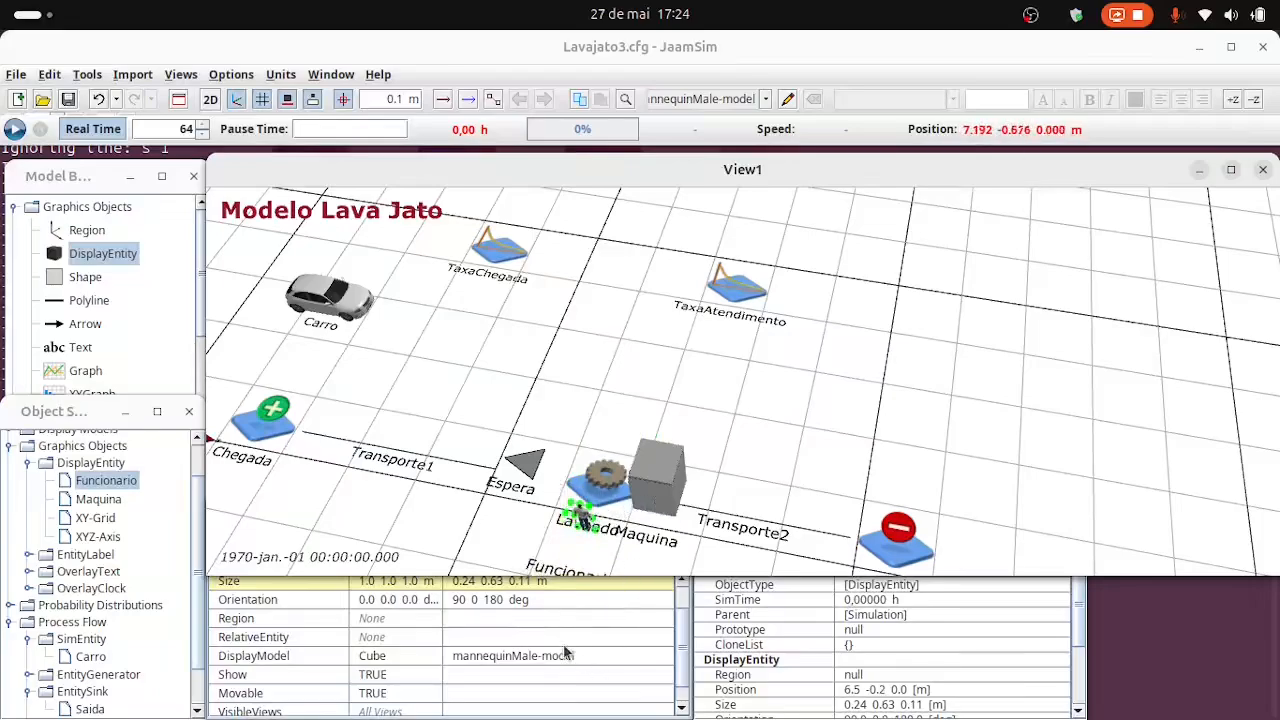
pyautogui.click(433, 533)
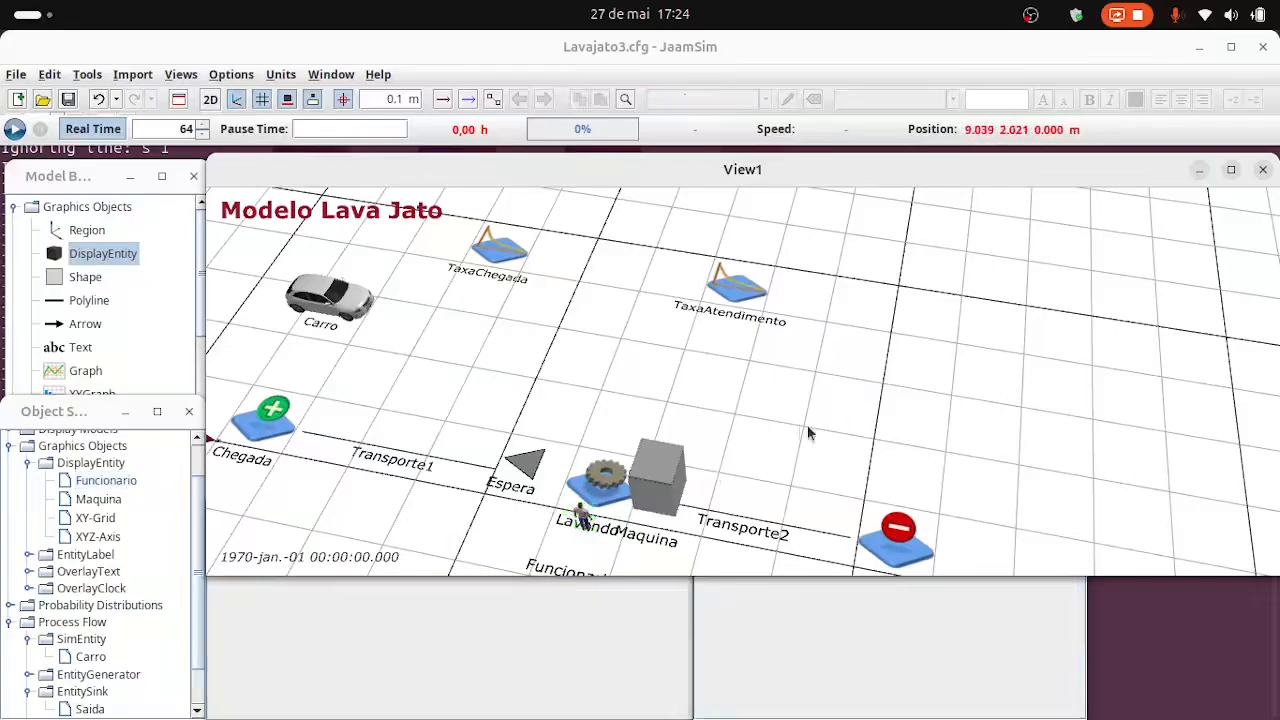
pyautogui.moveTo(810, 433); pyautogui.dragTo(867, 399)
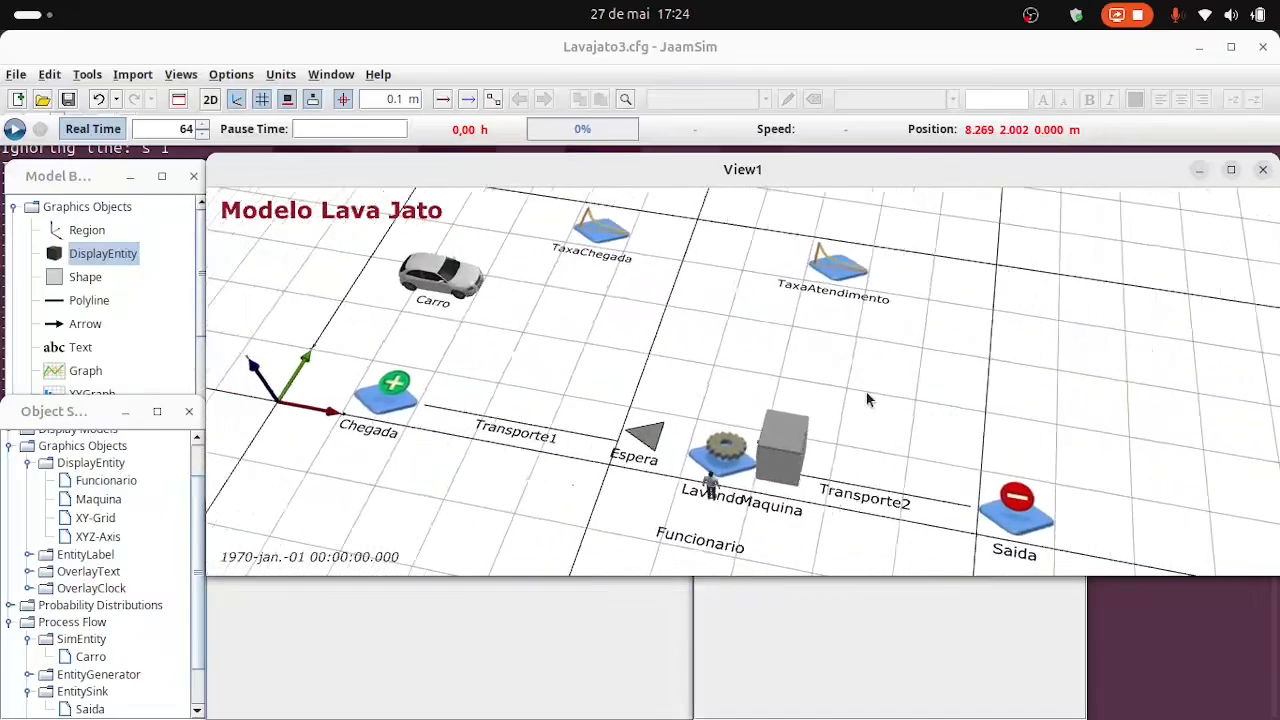
# Save the Lavajato3.cfg model and run the simulation to check the placement of the worker and washing machine.
pyautogui.click(67, 101)
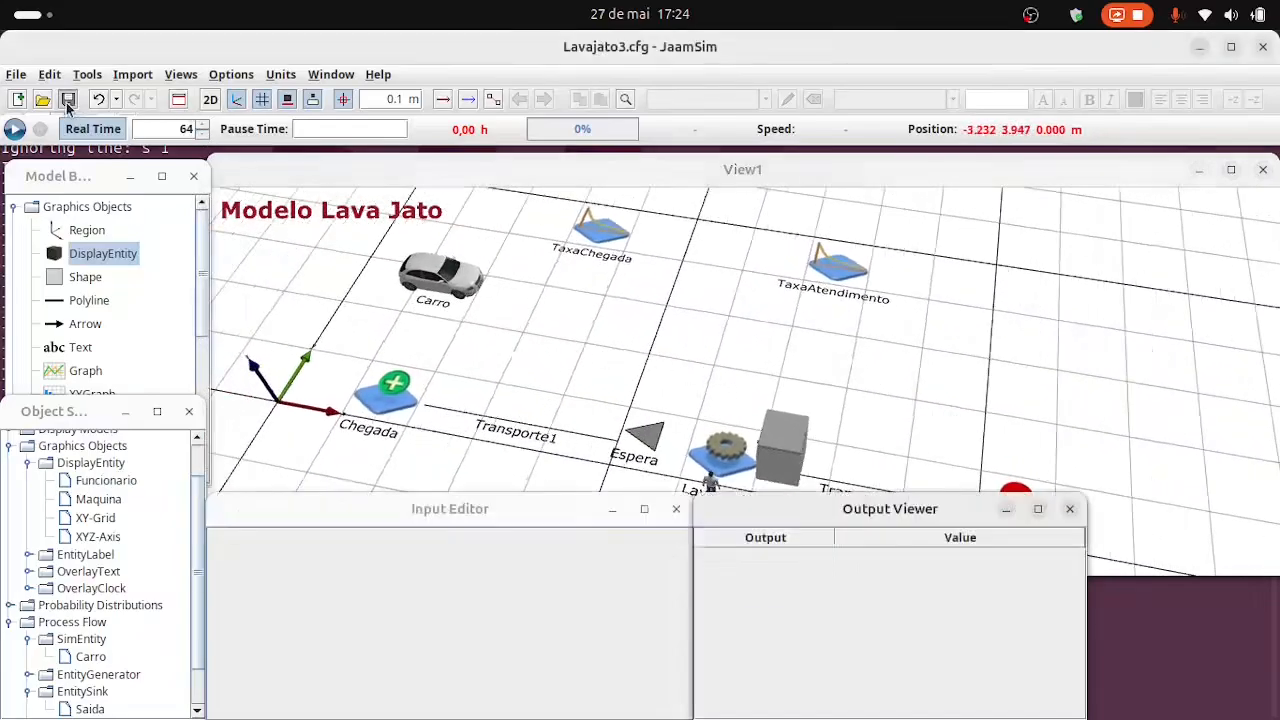
pyautogui.click(13, 129)
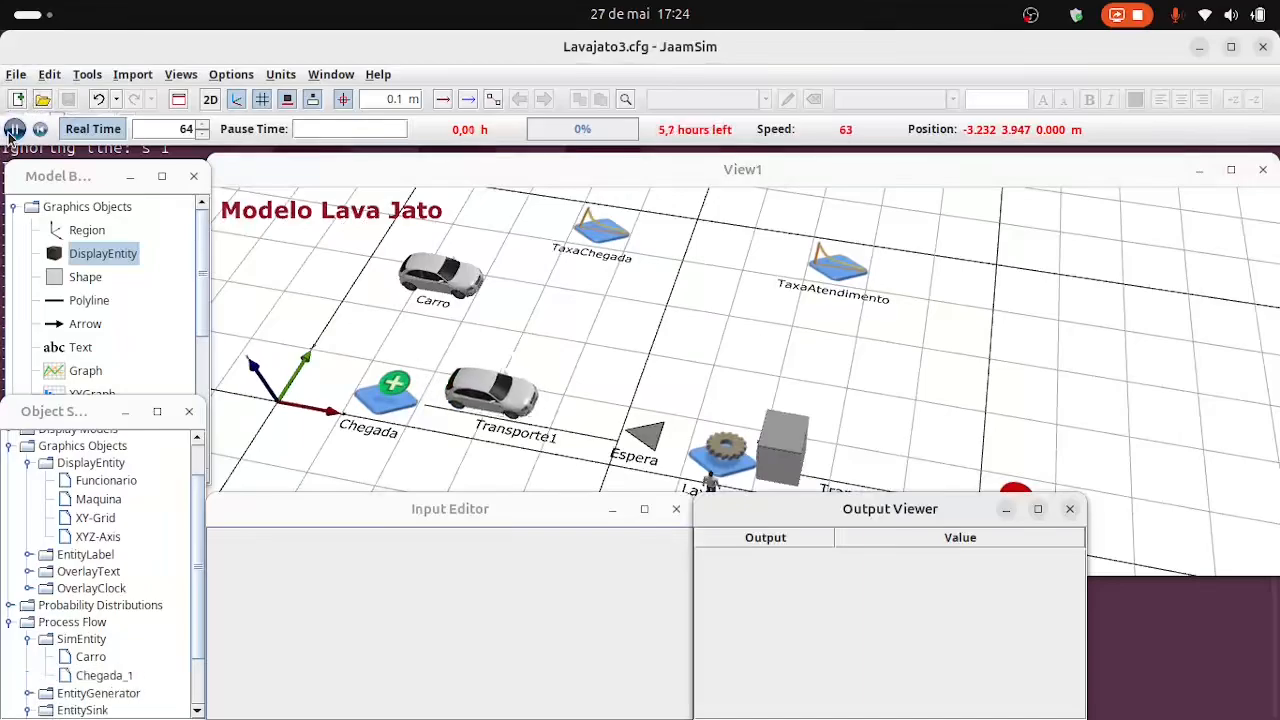
pyautogui.click(910, 405)
pyautogui.moveTo(910, 405); pyautogui.dragTo(914, 363)
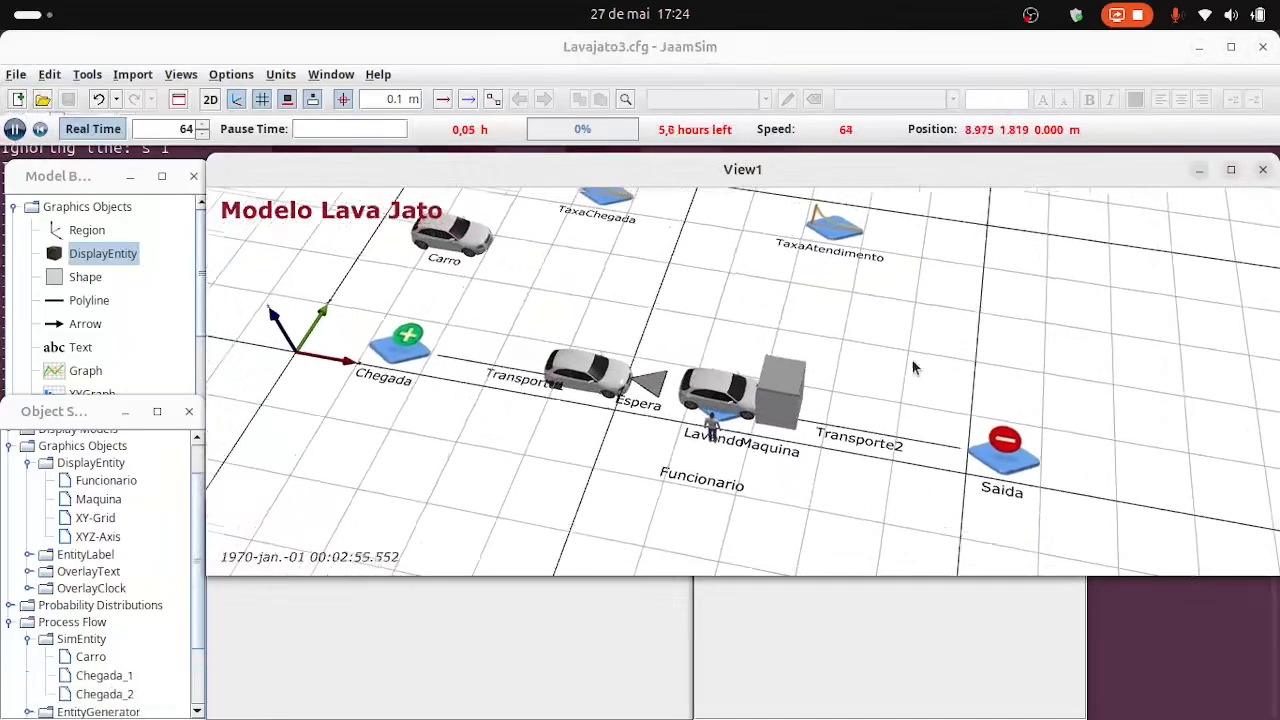
# Reset the simulation to time 0 and move the washing machine away from Lavando, to position 7.5 0.5 0.0 m.
pyautogui.click(40, 128)
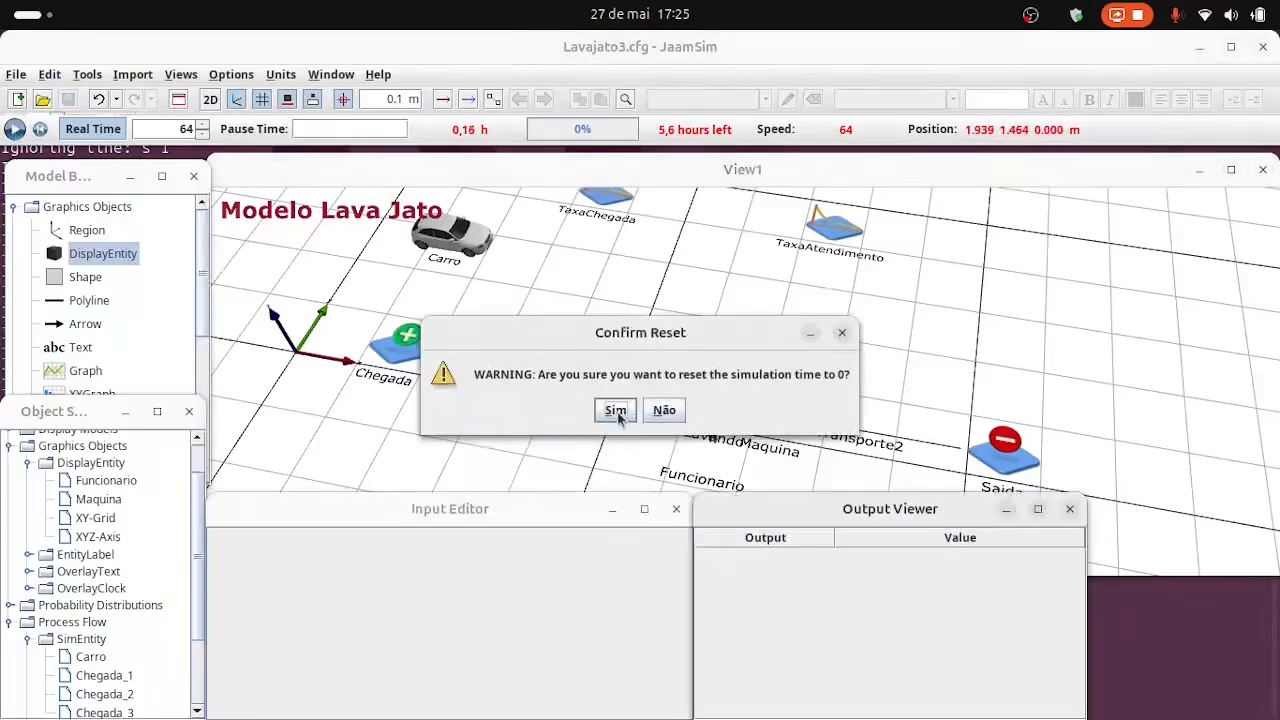
pyautogui.click(615, 411)
pyautogui.click(795, 416)
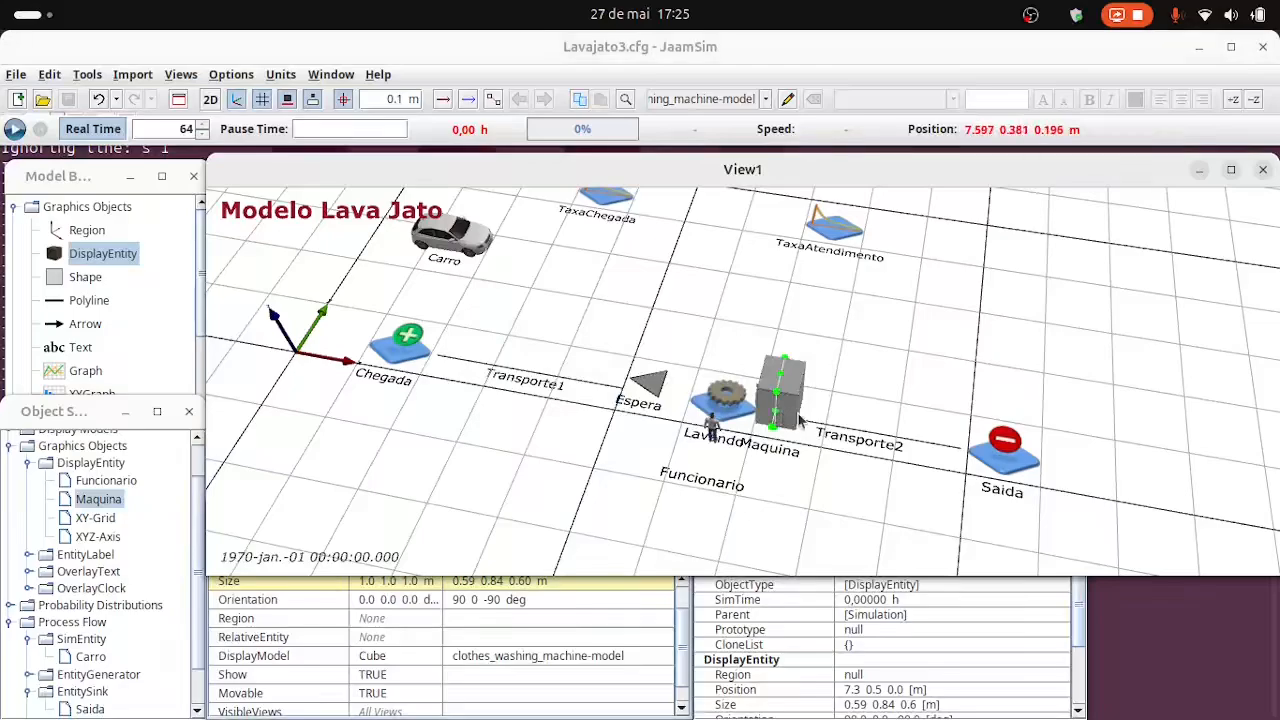
pyautogui.moveTo(800, 421); pyautogui.dragTo(800, 421)
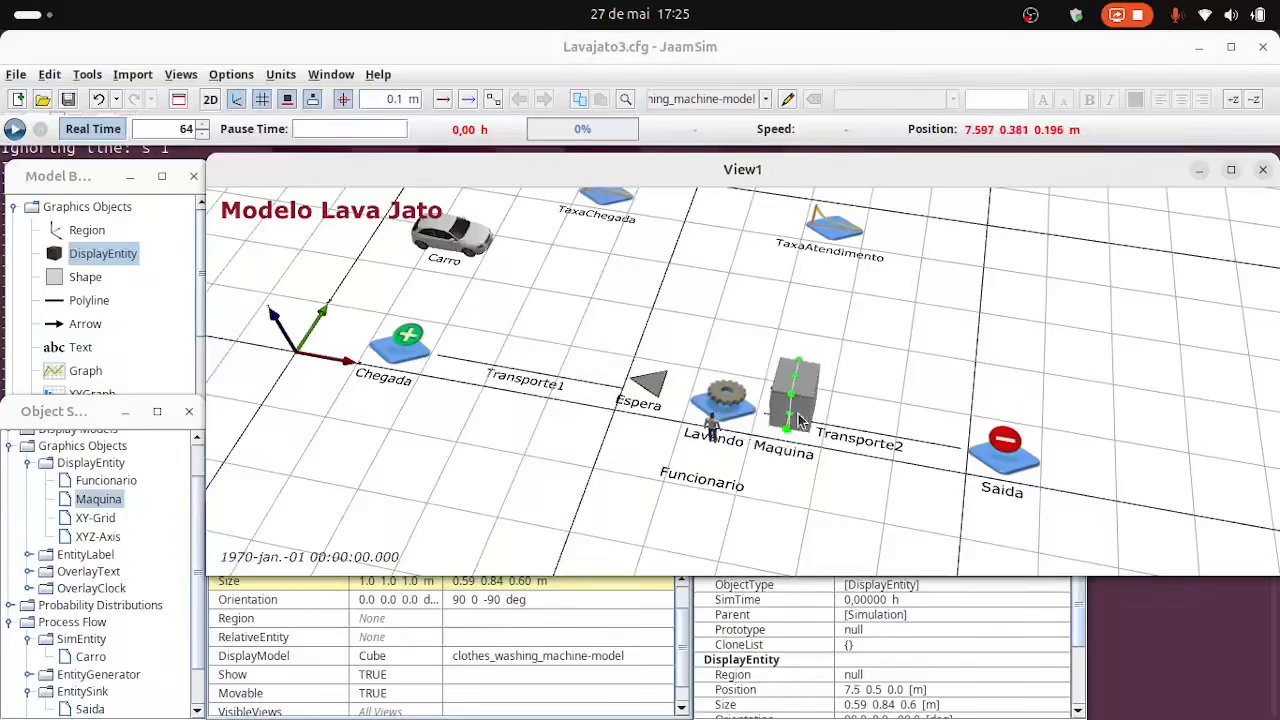
# Rerun the simulation with the changes to Lavajato3.cfg saved, and switch off real-time pacing so it runs at full speed.
pyautogui.click(10, 131)
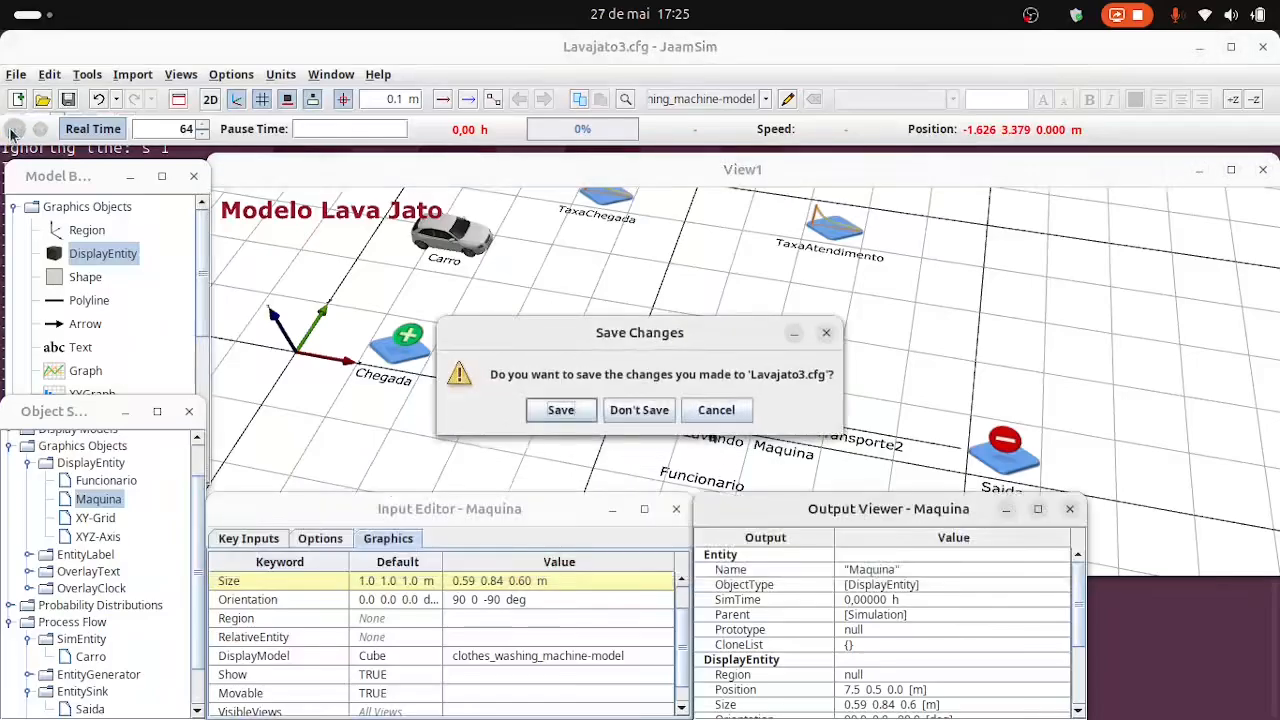
pyautogui.click(561, 412)
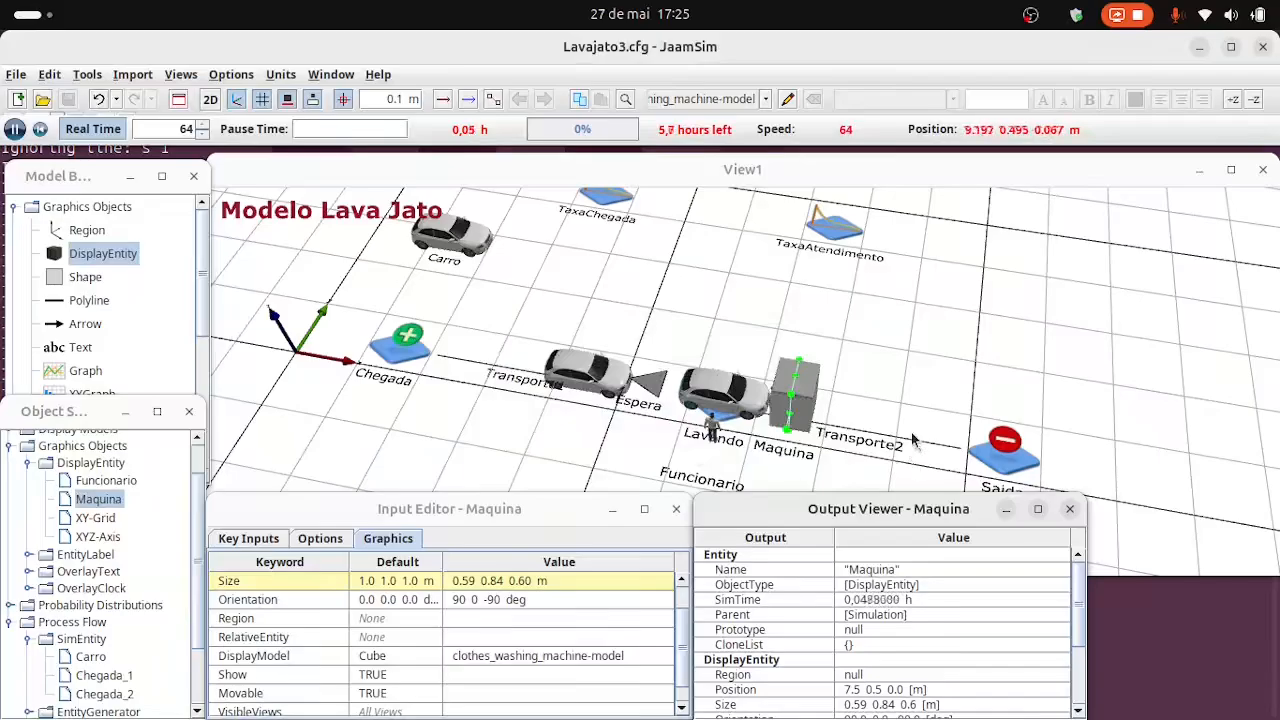
pyautogui.moveTo(912, 433); pyautogui.dragTo(979, 418, button='right')
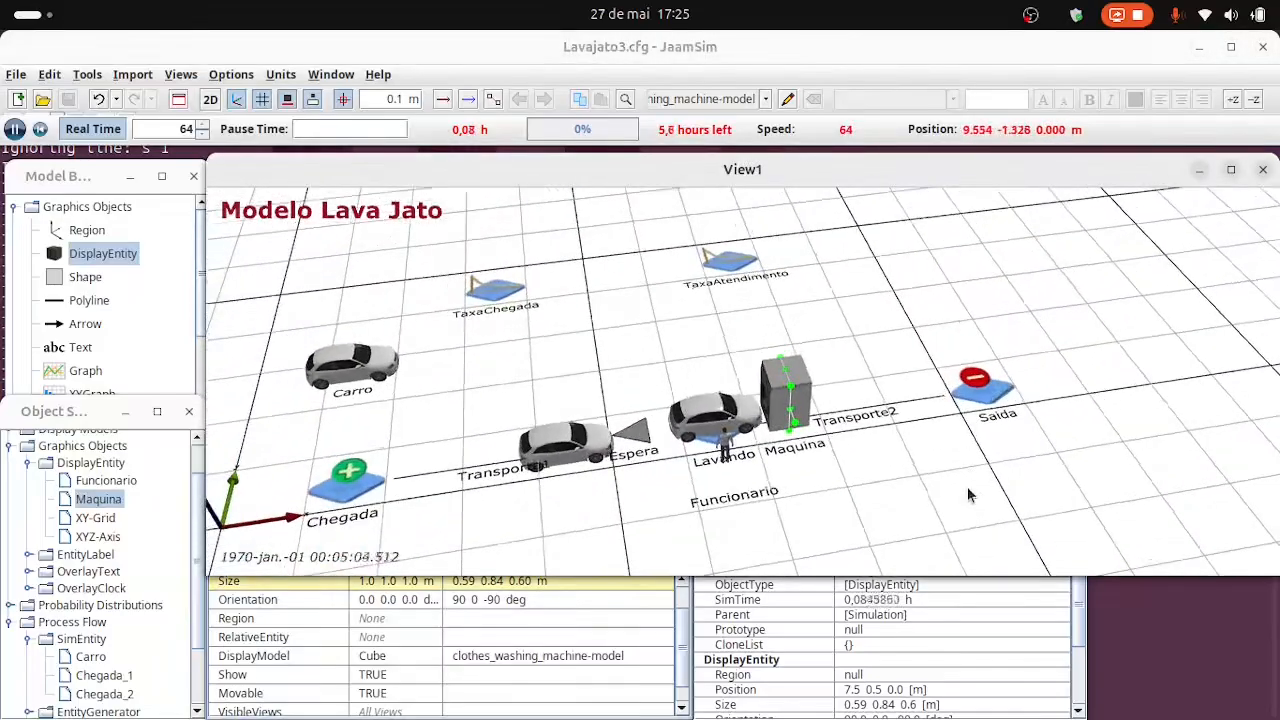
pyautogui.click(949, 533)
pyautogui.moveTo(958, 534); pyautogui.dragTo(939, 494, button='right')
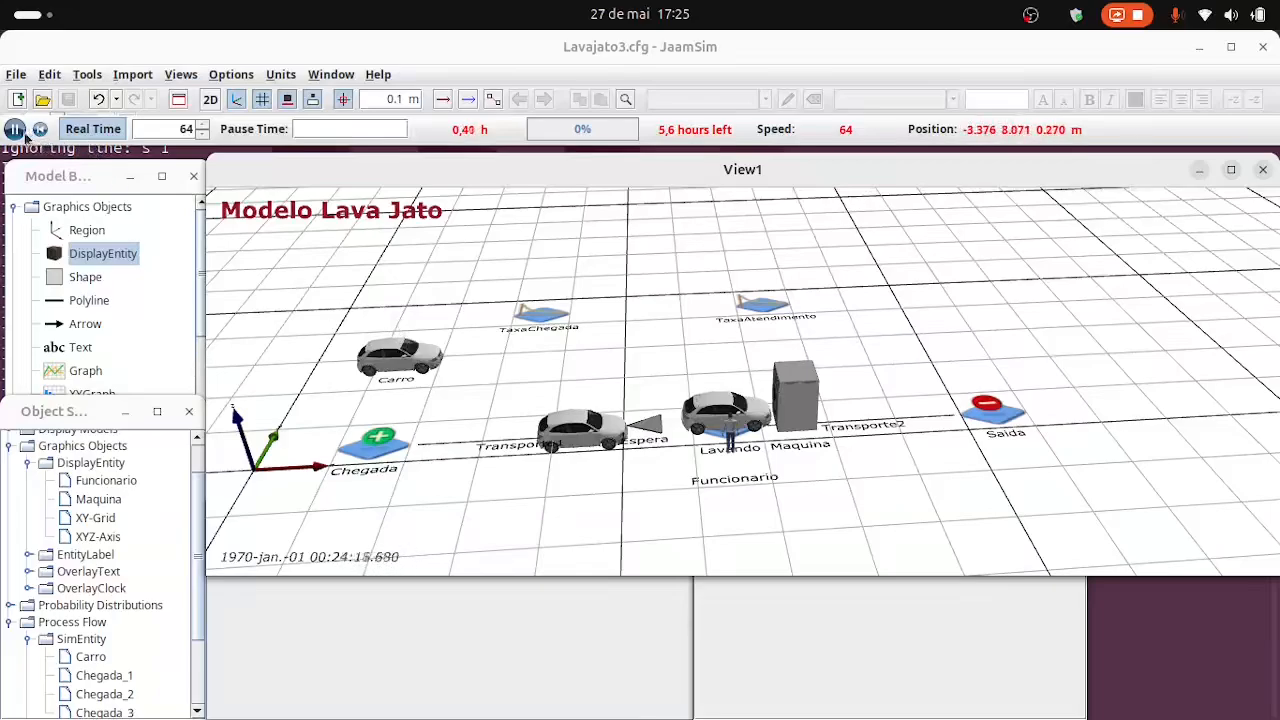
pyautogui.click(87, 130)
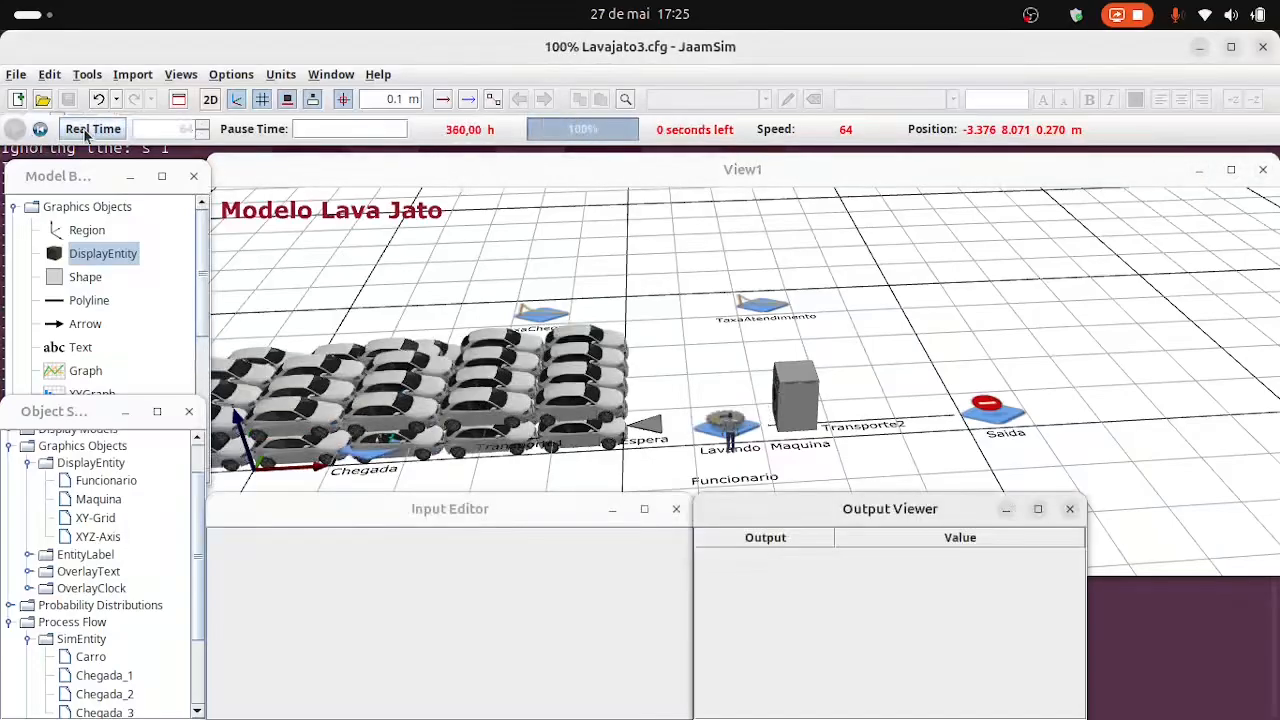